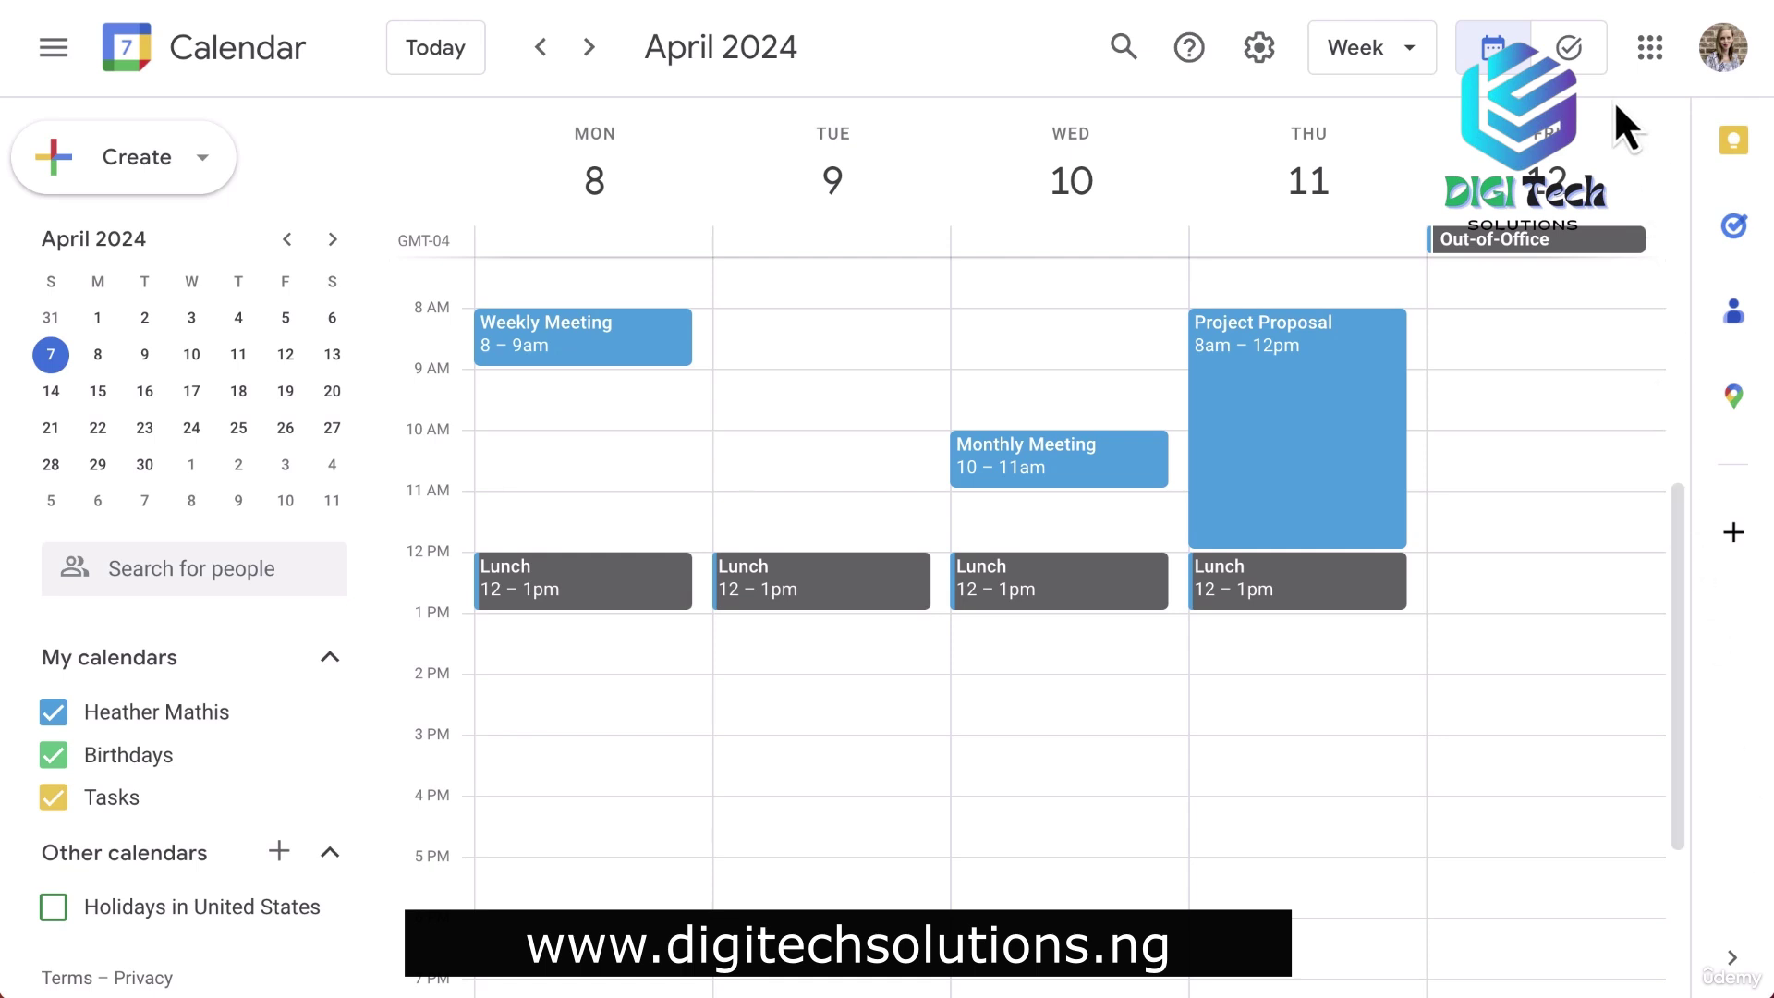
# View all task lists, and return to the calendar.
pyautogui.click(1570, 49)
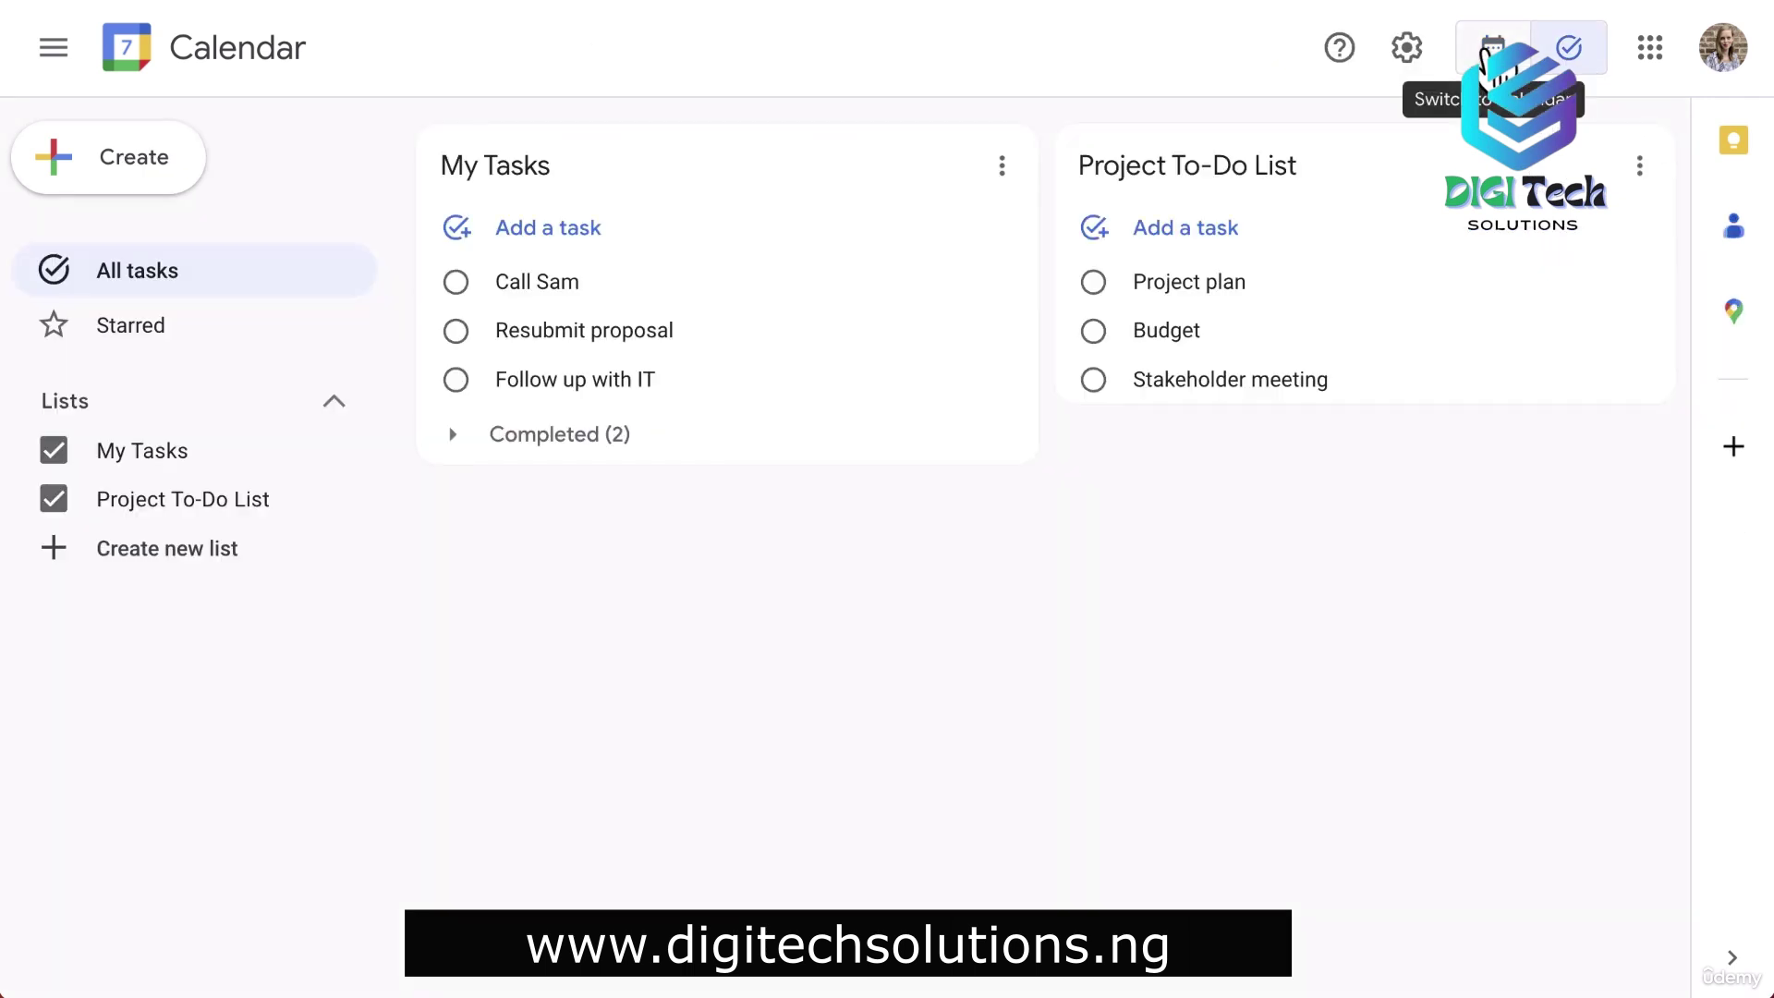
pyautogui.click(1490, 55)
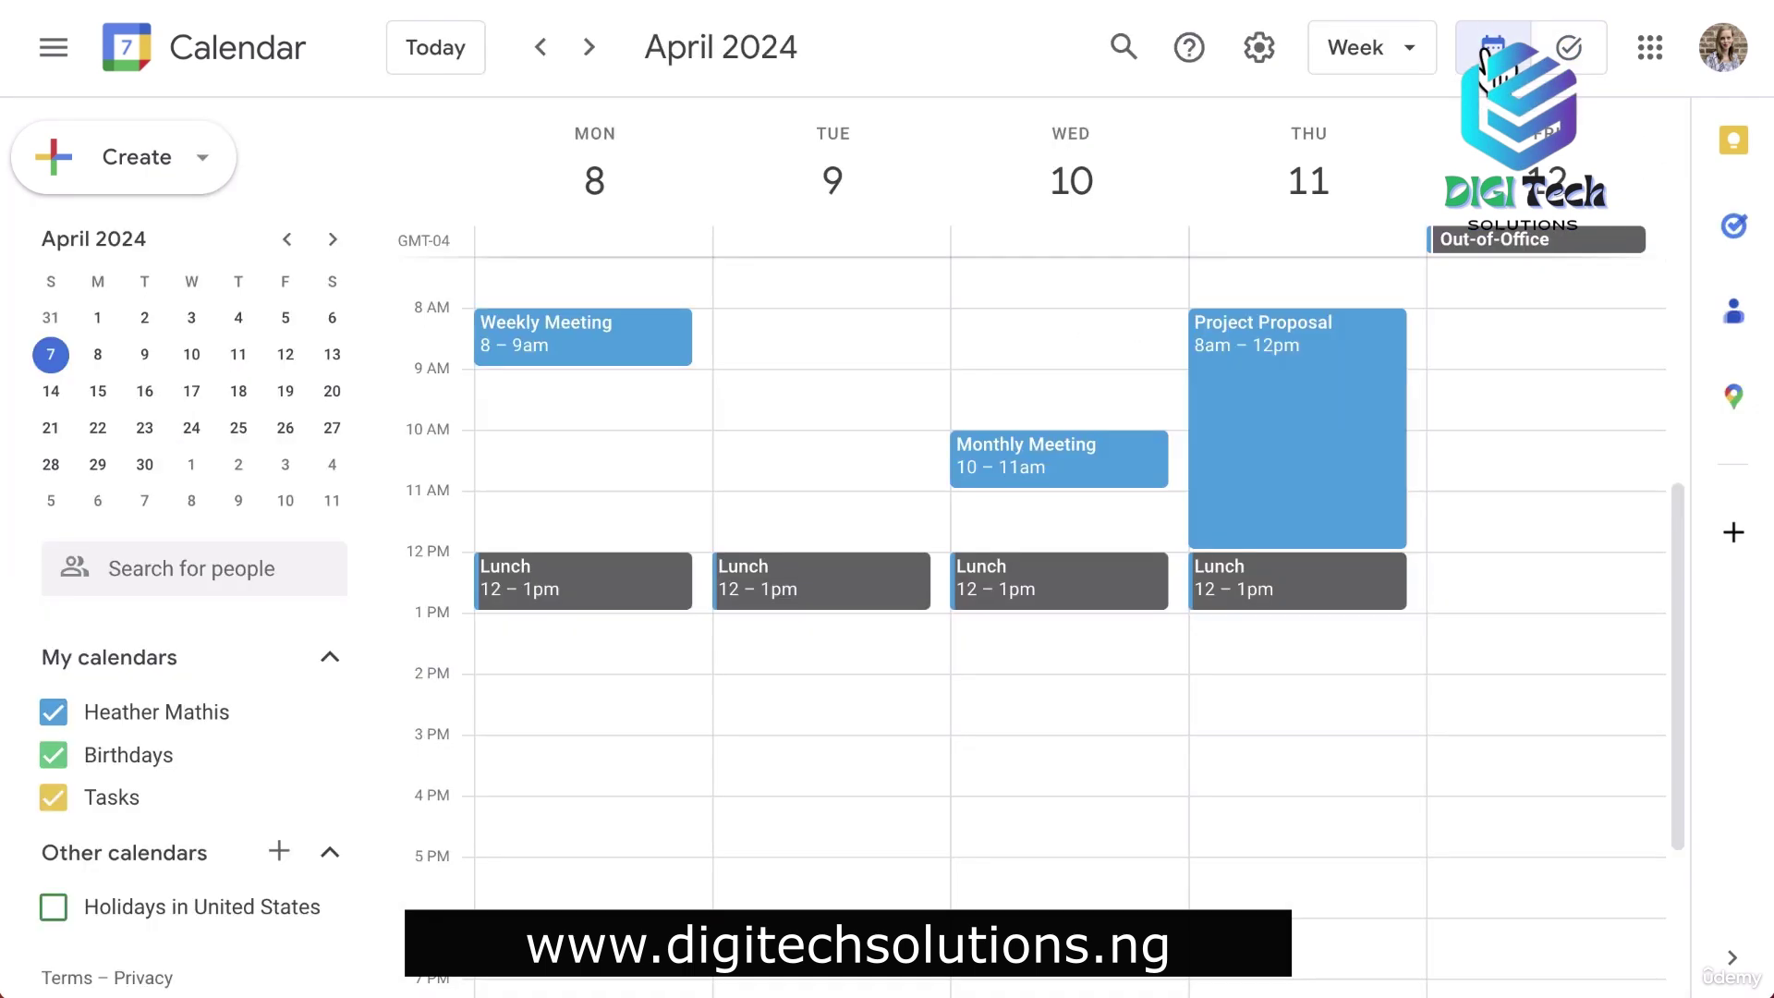
# Look at the calendar in Day, Week, Month and Year view, and return to Week view.
pyautogui.click(1414, 55)
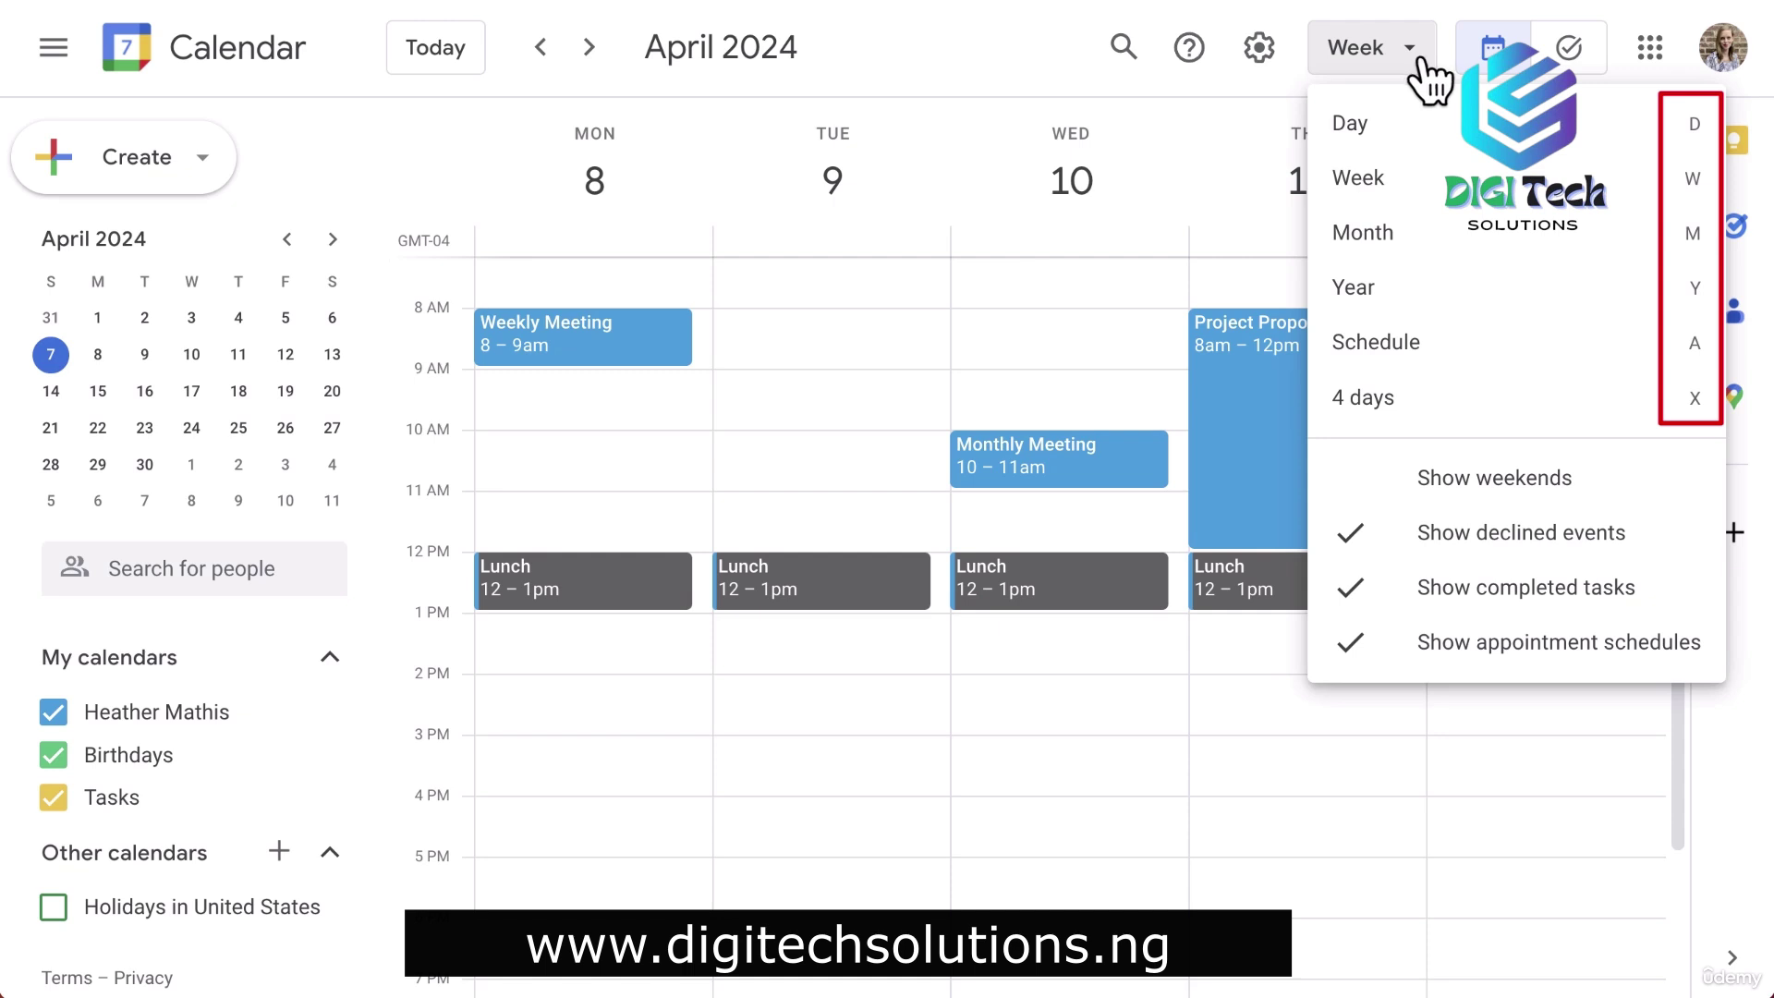
pyautogui.click(1044, 58)
pyautogui.press('d')
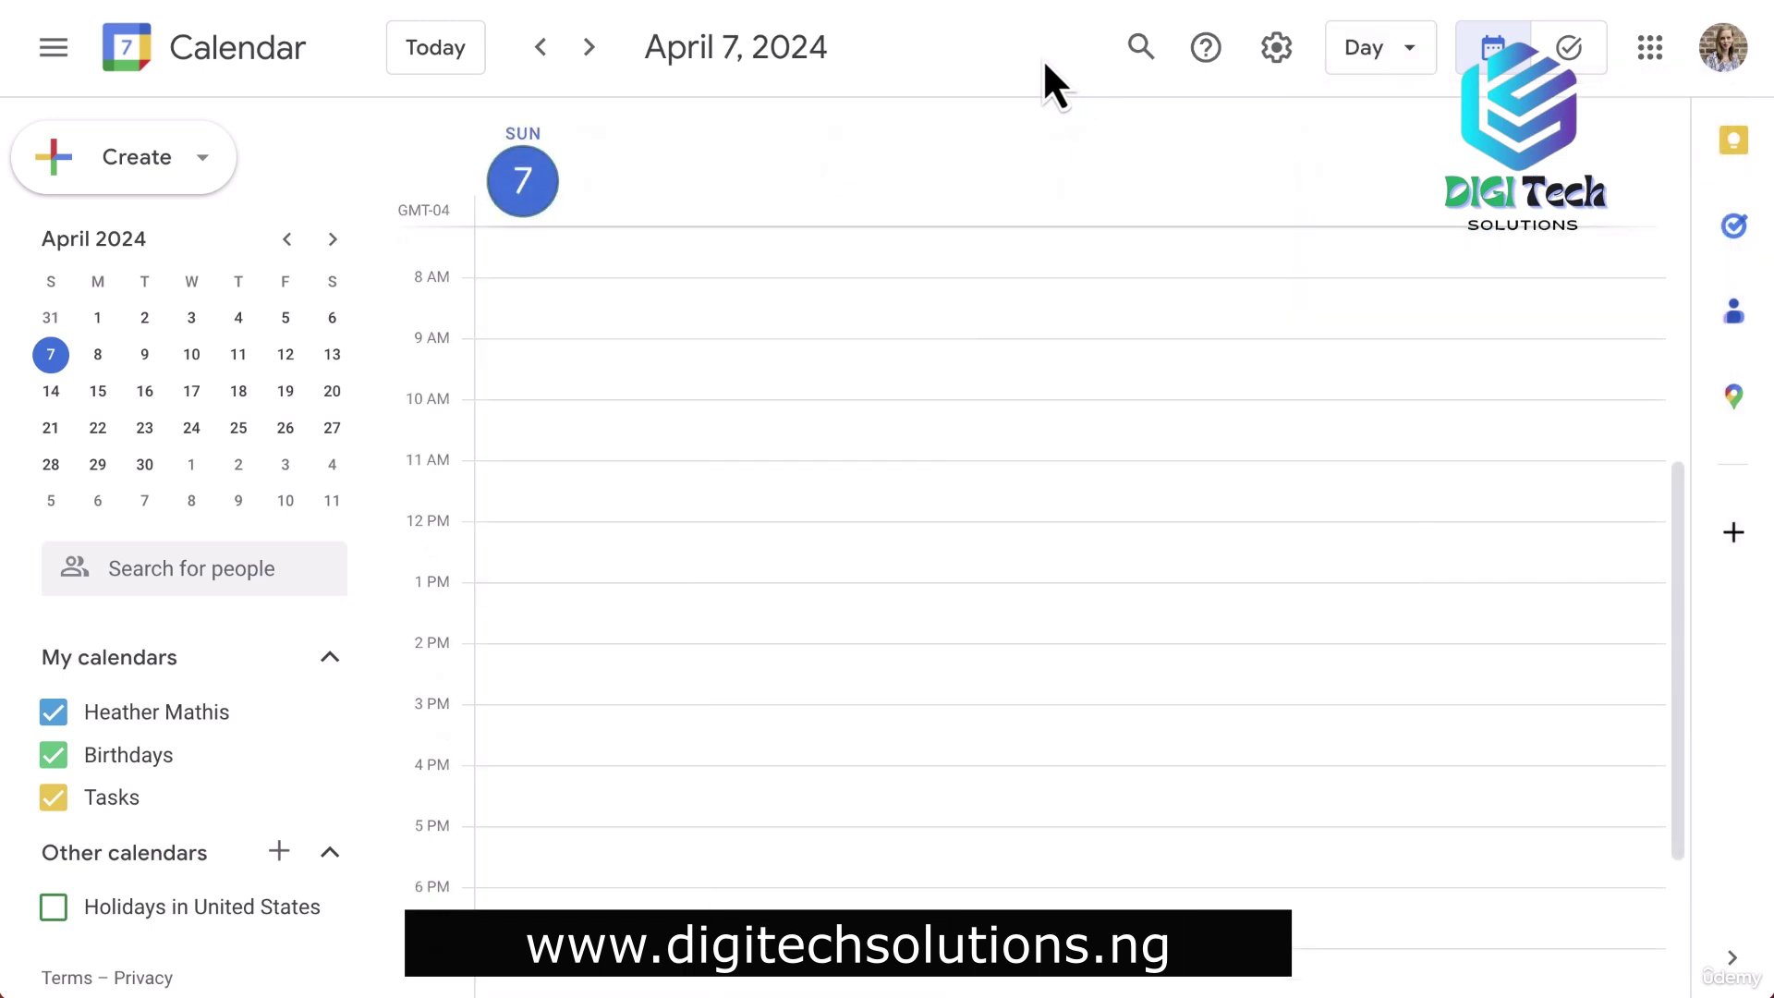
pyautogui.press('w')
pyautogui.press('m')
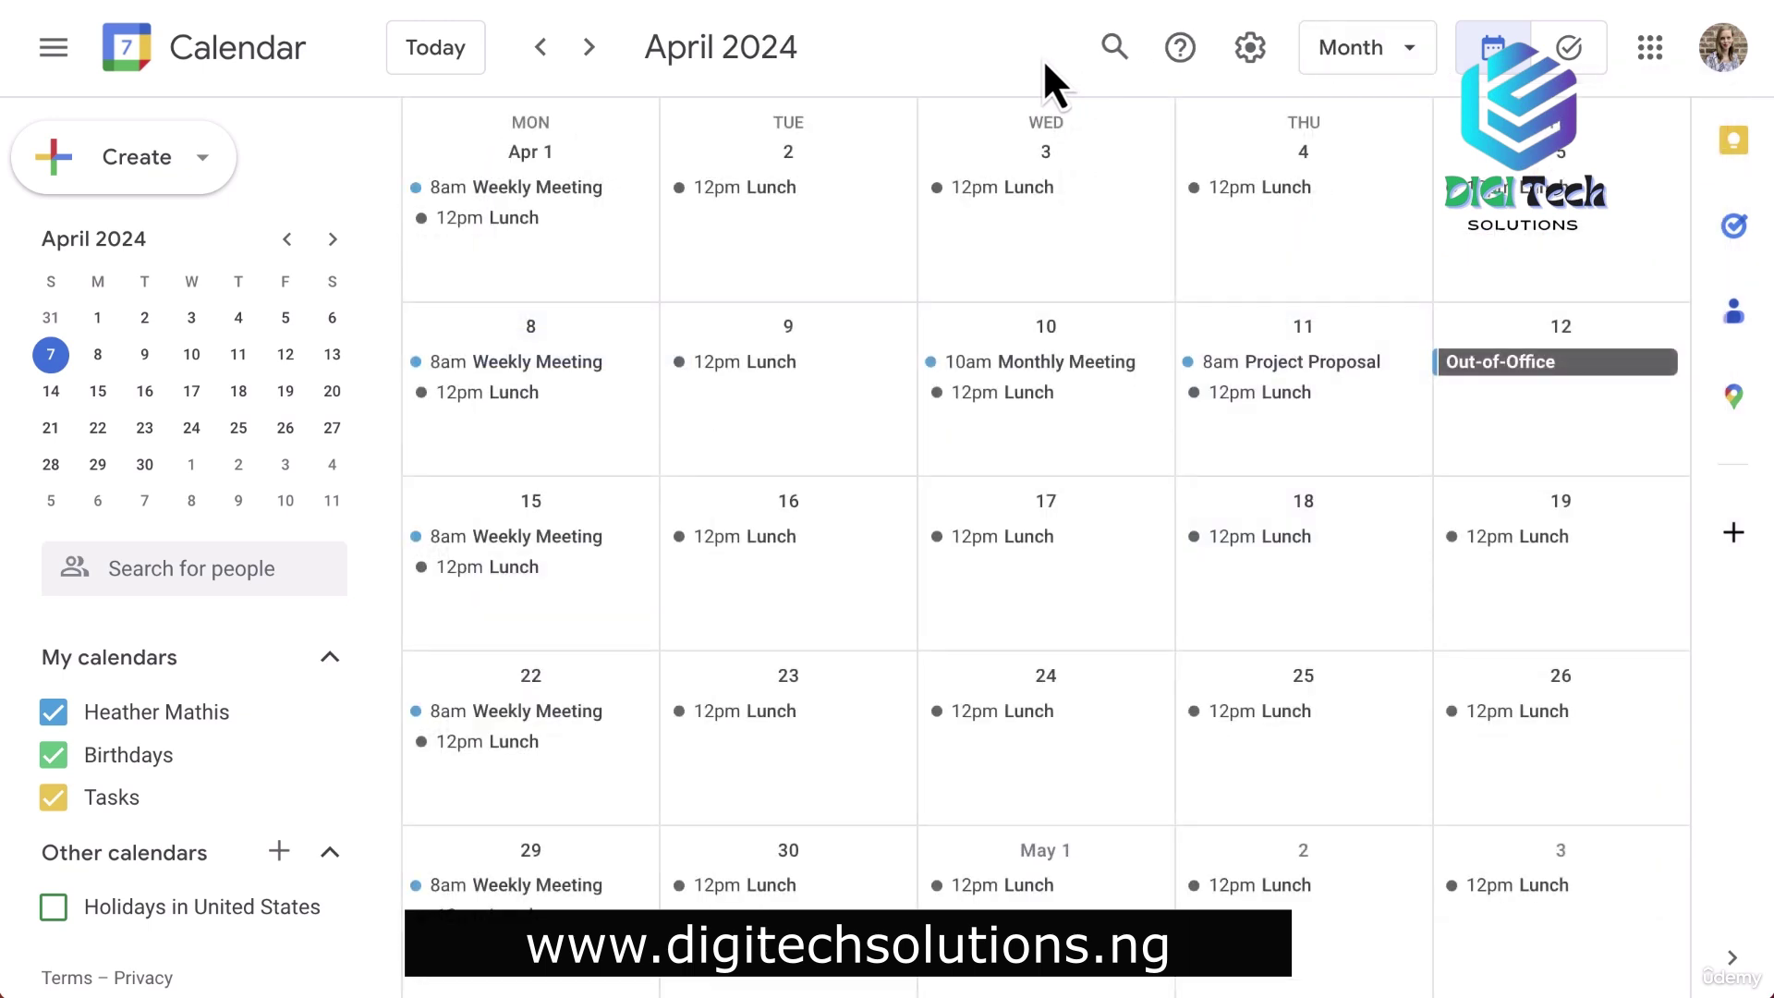
pyautogui.press('y')
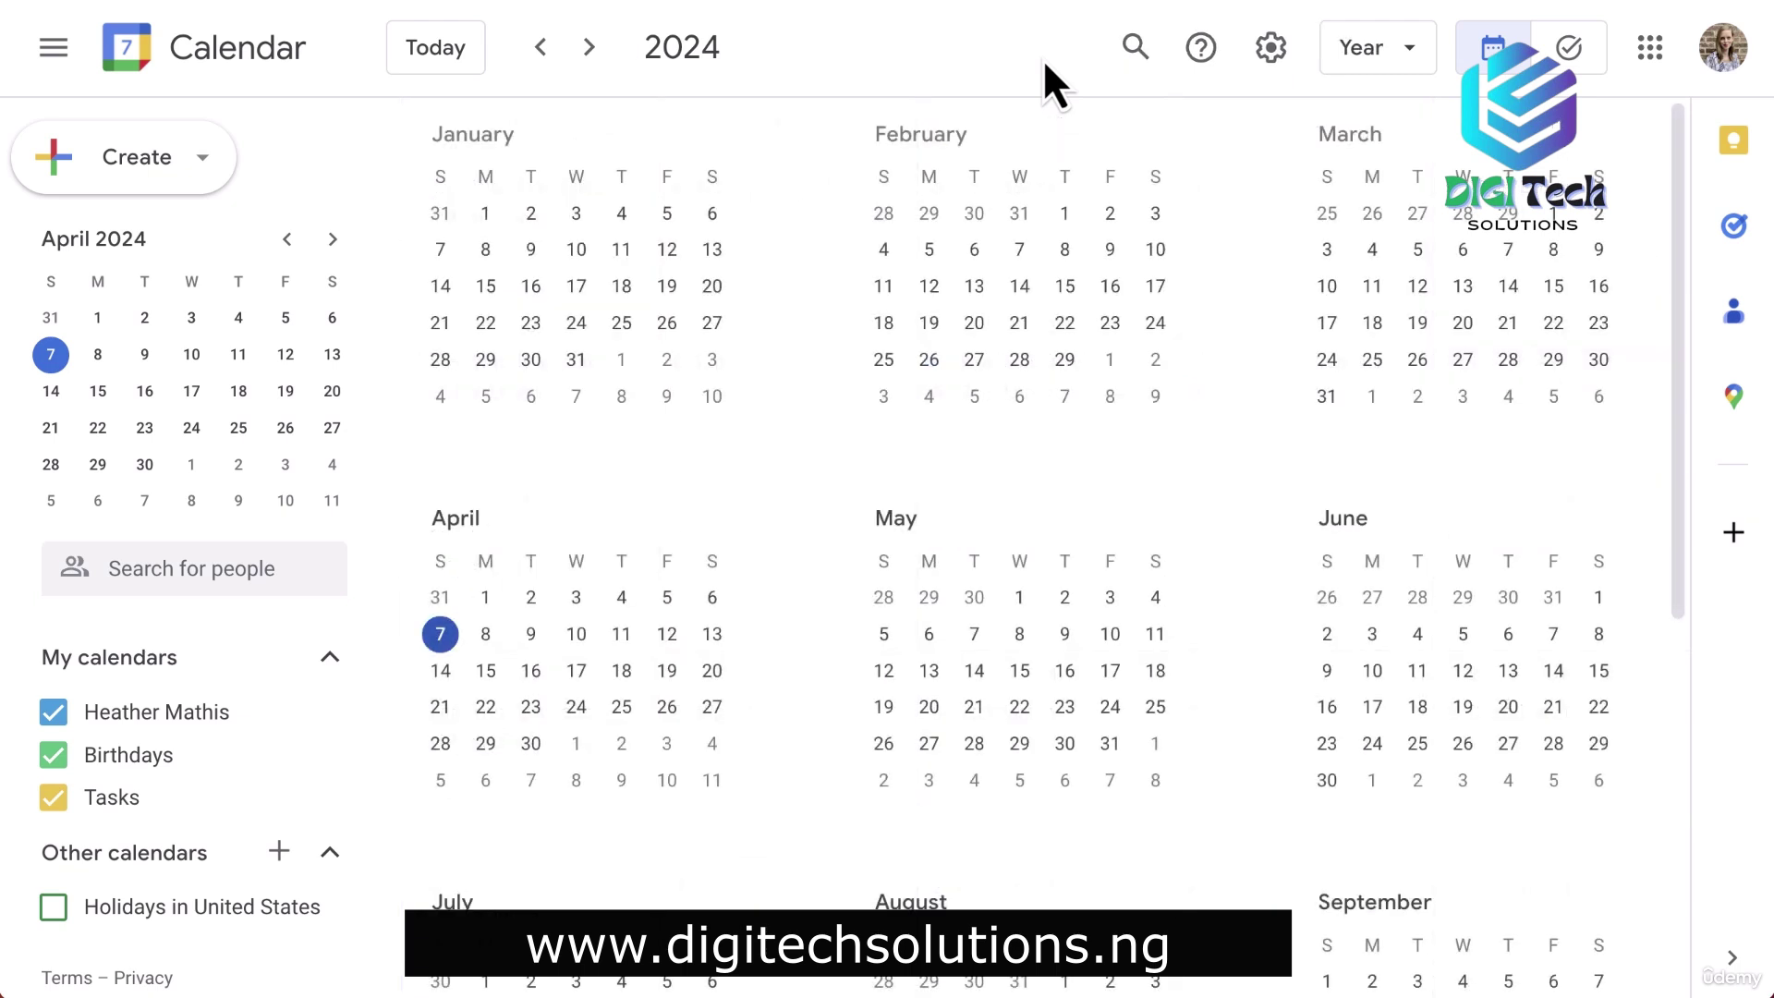
pyautogui.press('w')
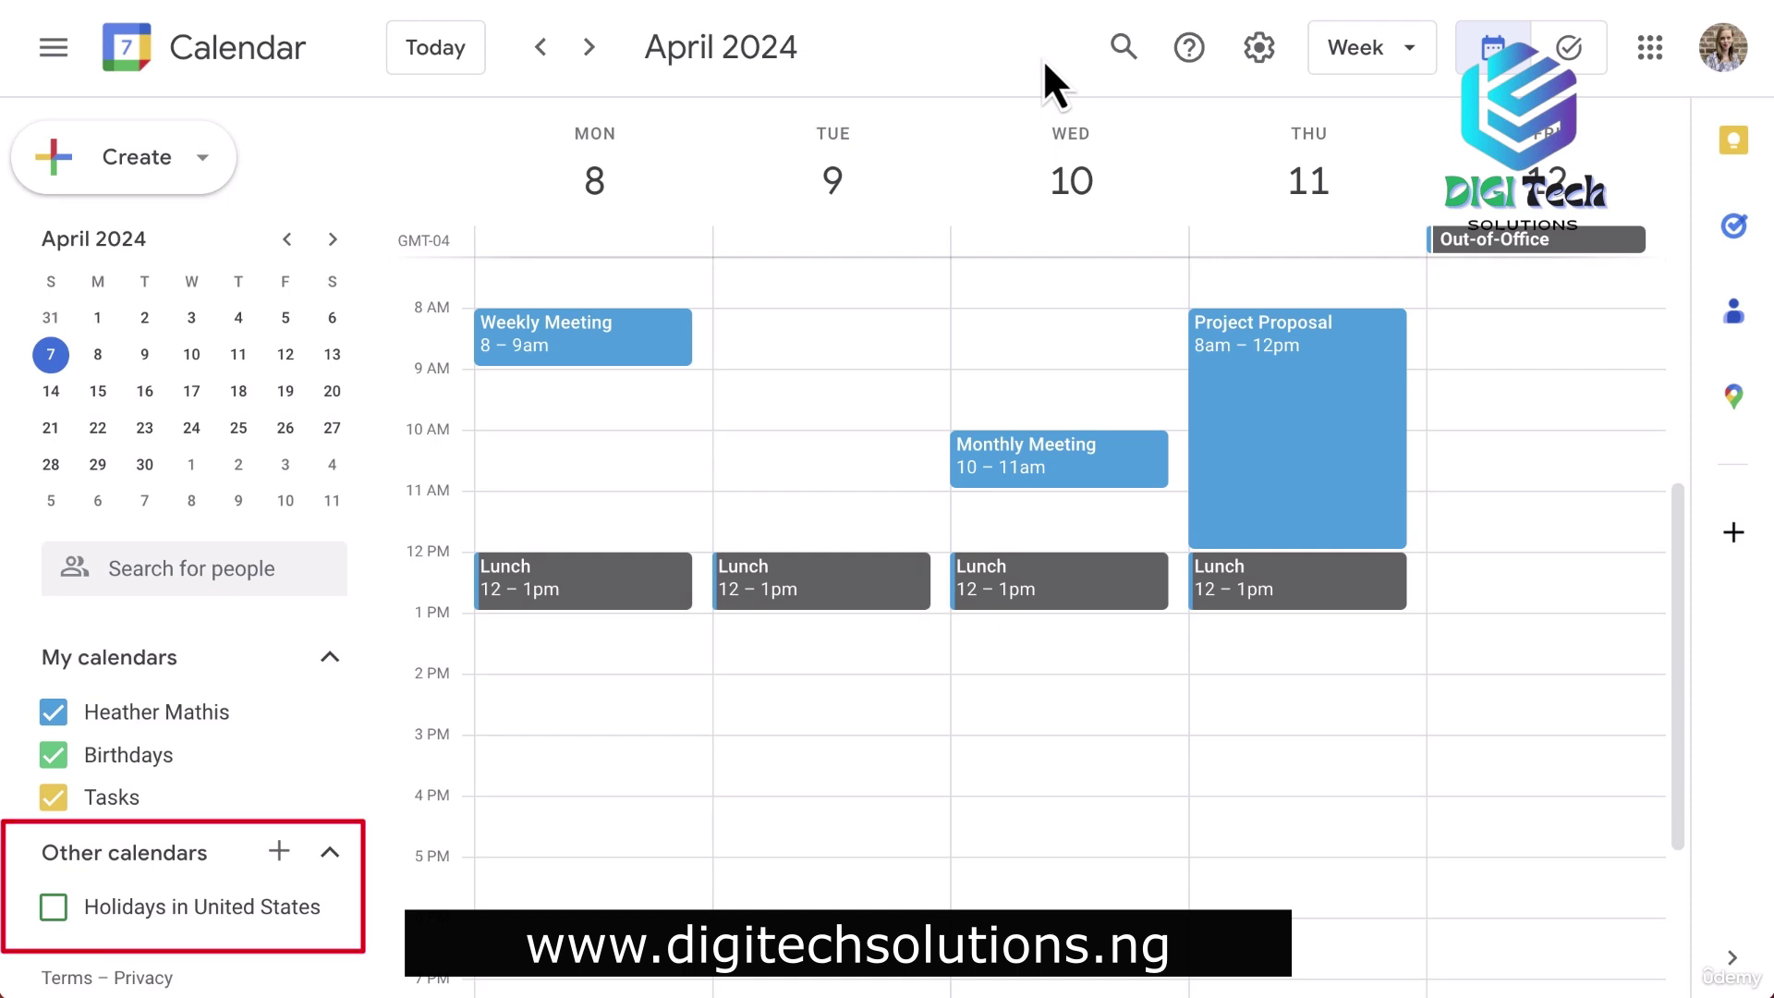
# Open the general calendar settings and set the default event duration to 30 minutes.
pyautogui.click(1260, 61)
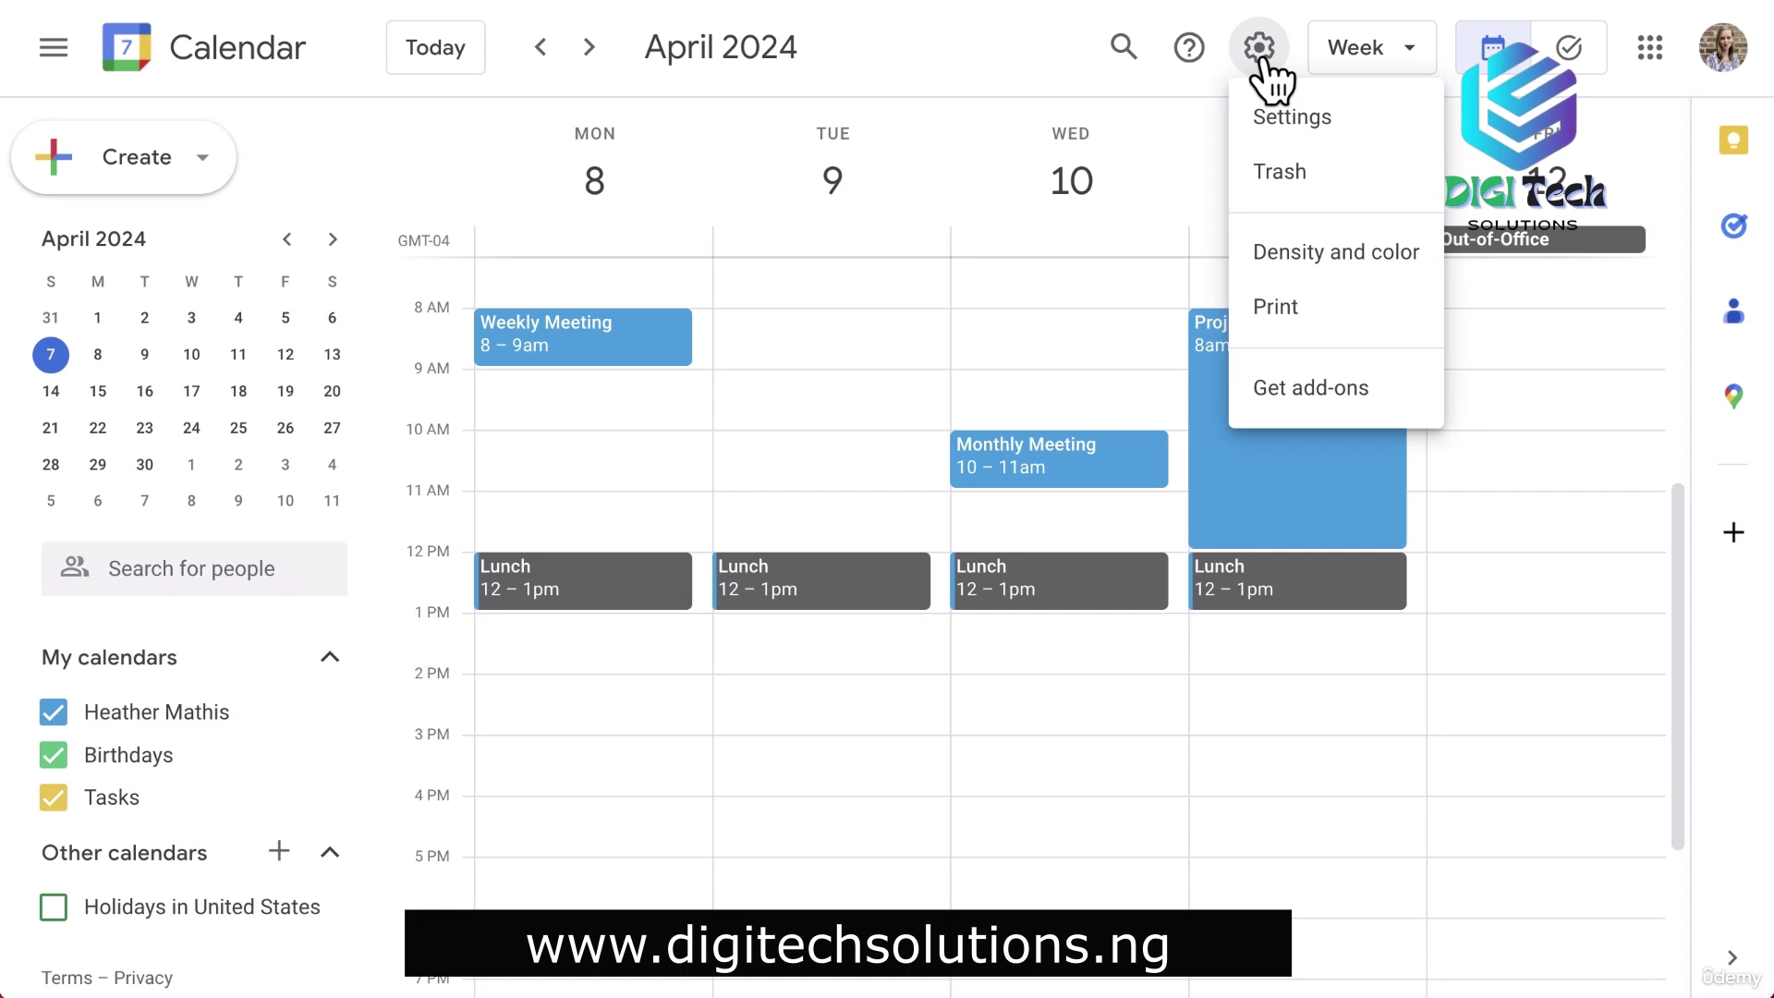
pyautogui.click(1284, 116)
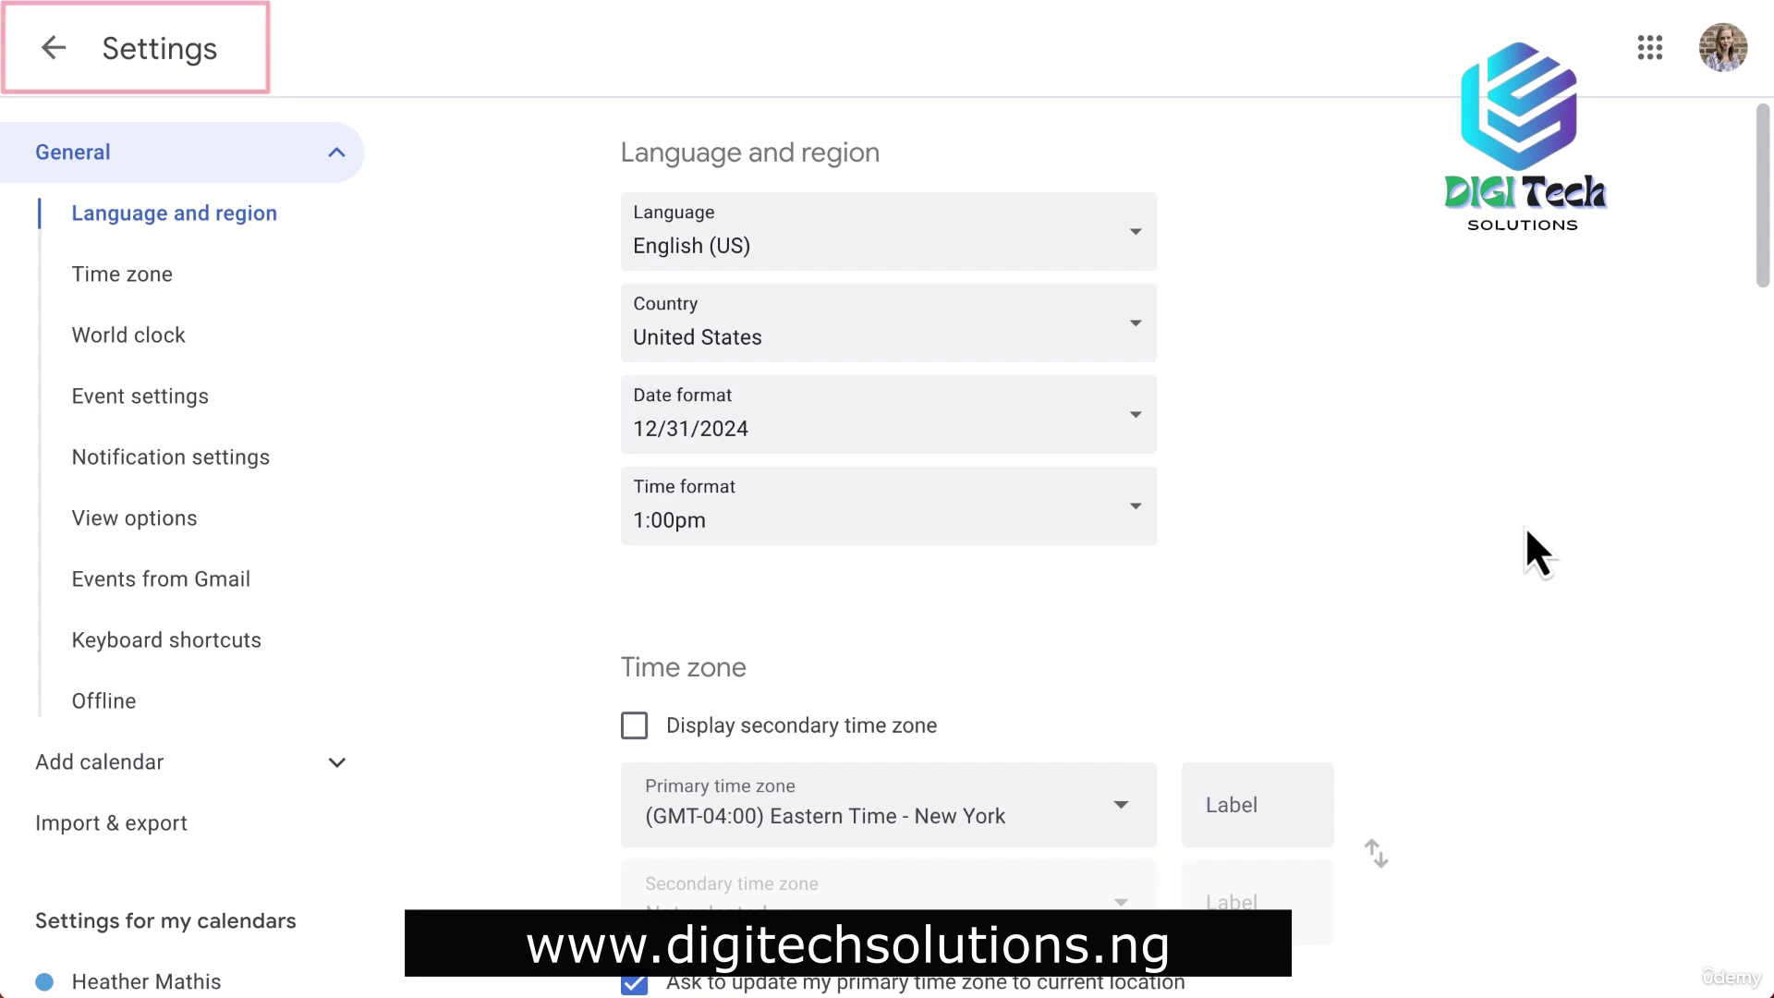
pyautogui.scroll(-5, 1525, 525)
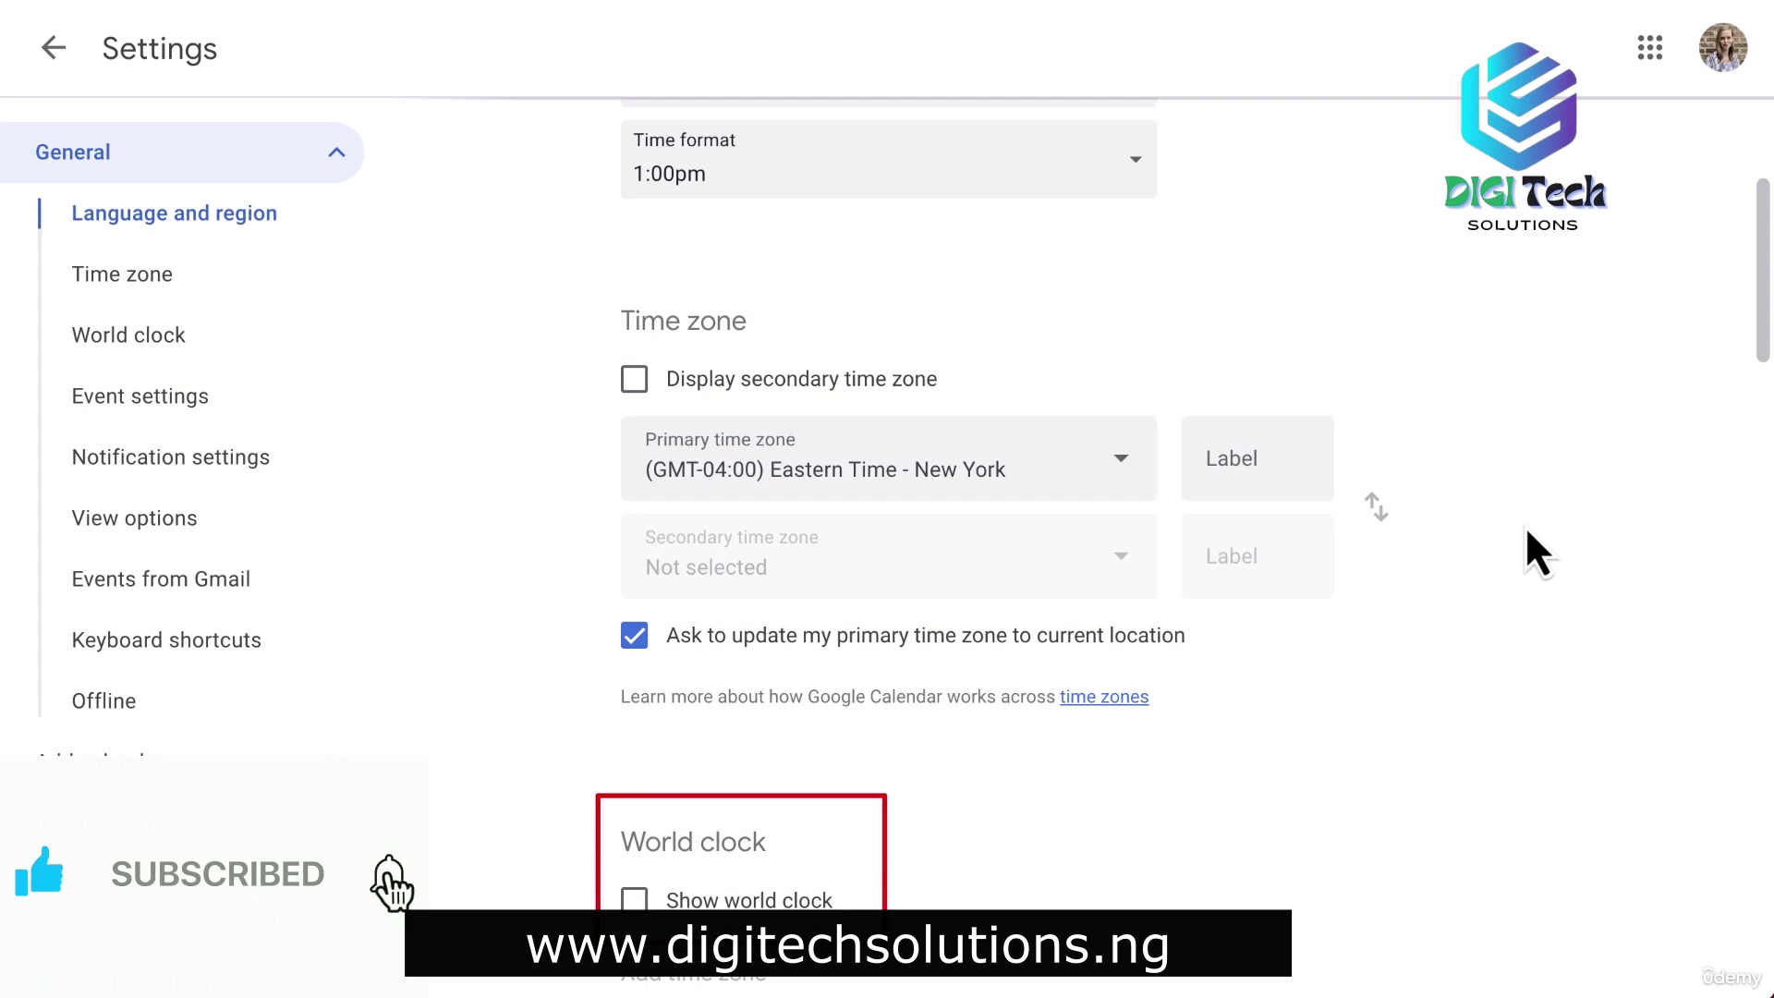
pyautogui.scroll(-8, 1527, 531)
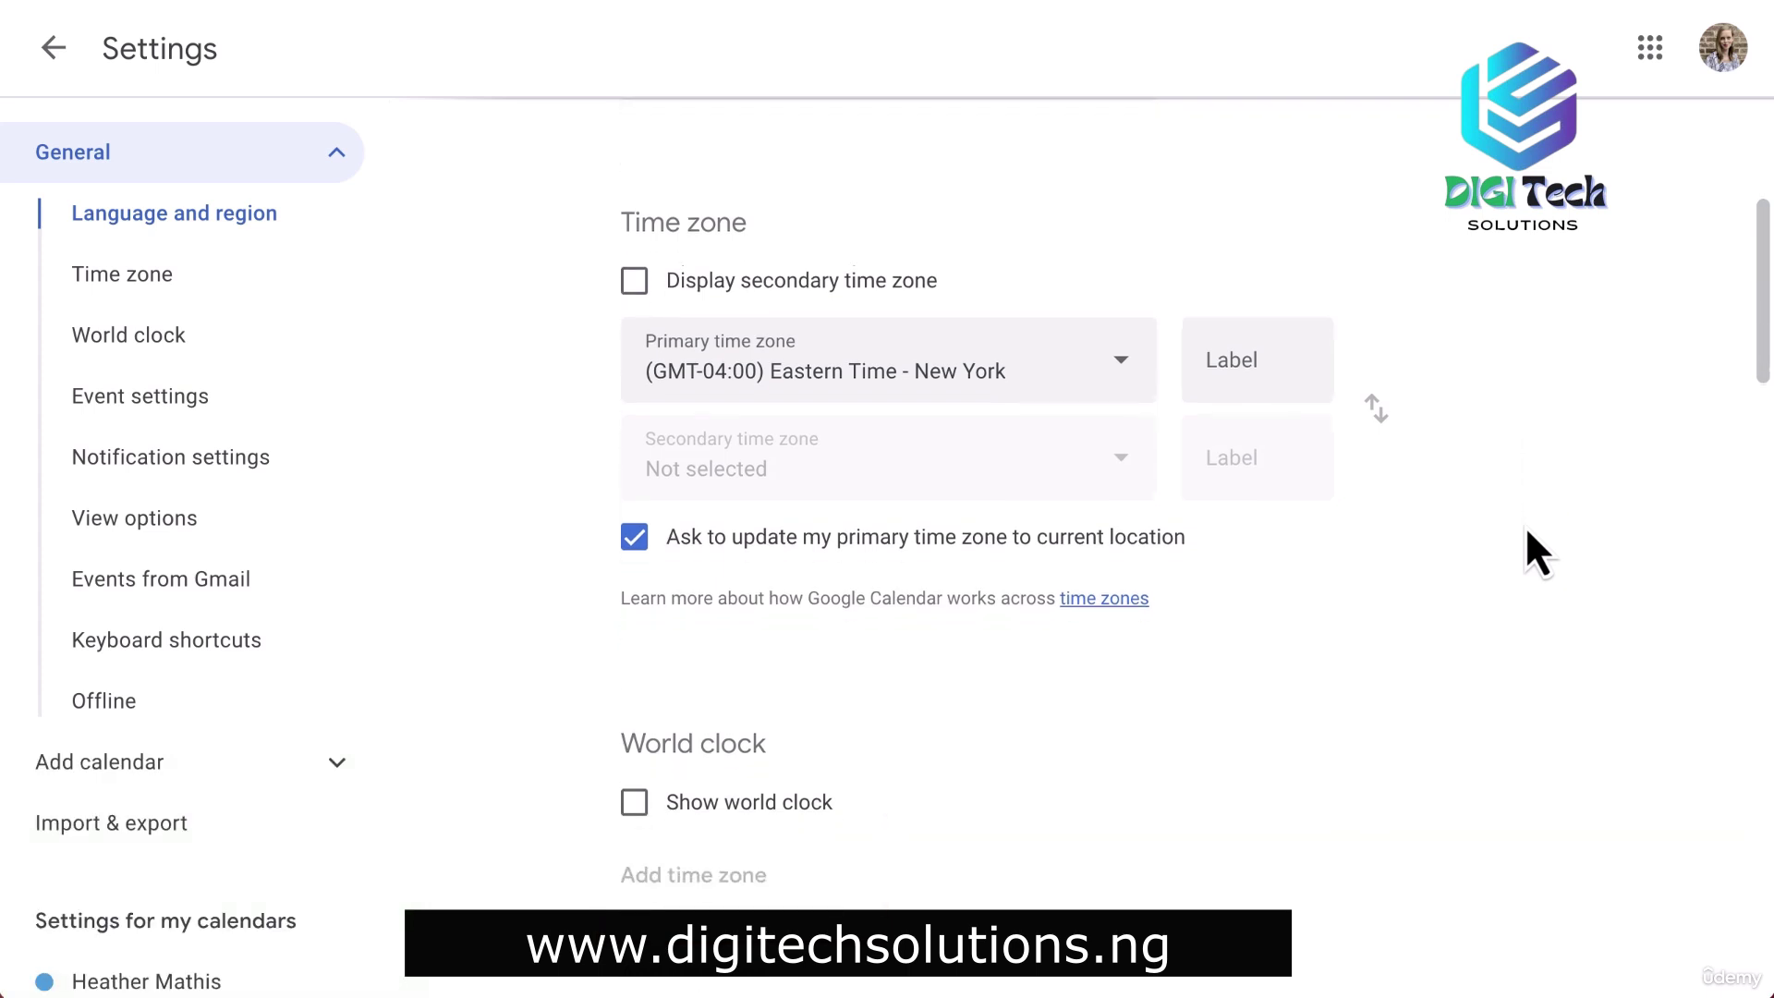
pyautogui.scroll(-2, 1526, 530)
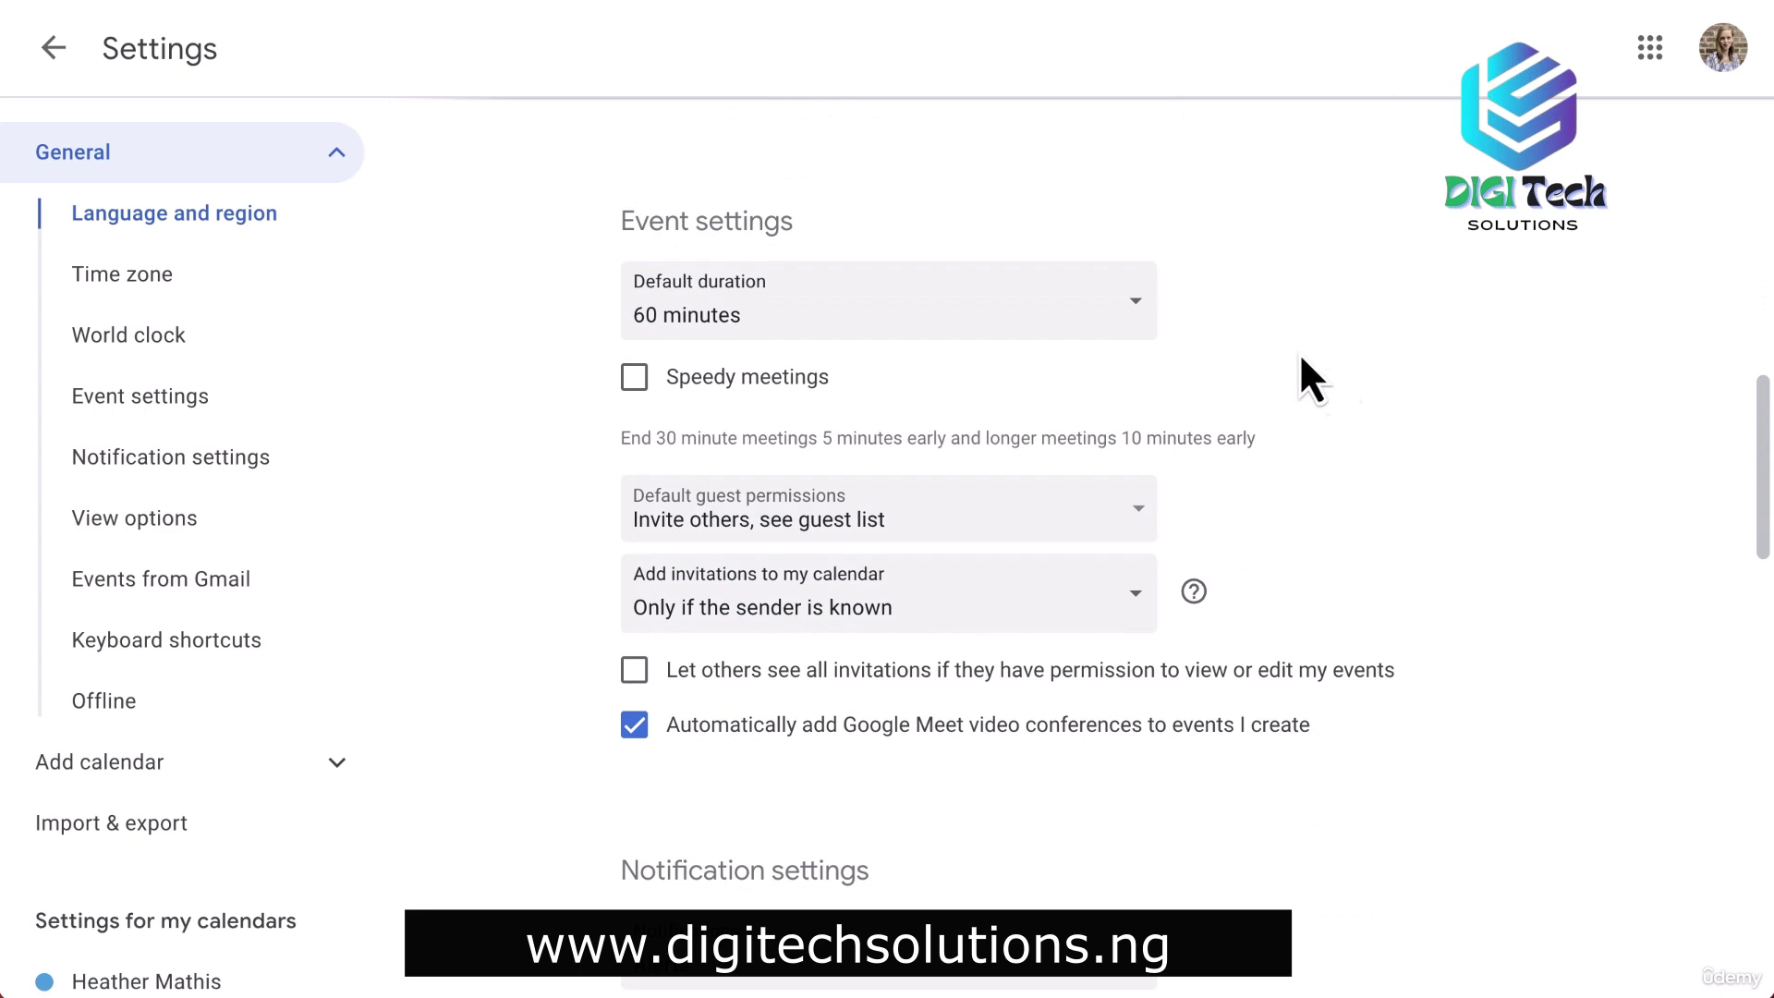
pyautogui.click(1139, 313)
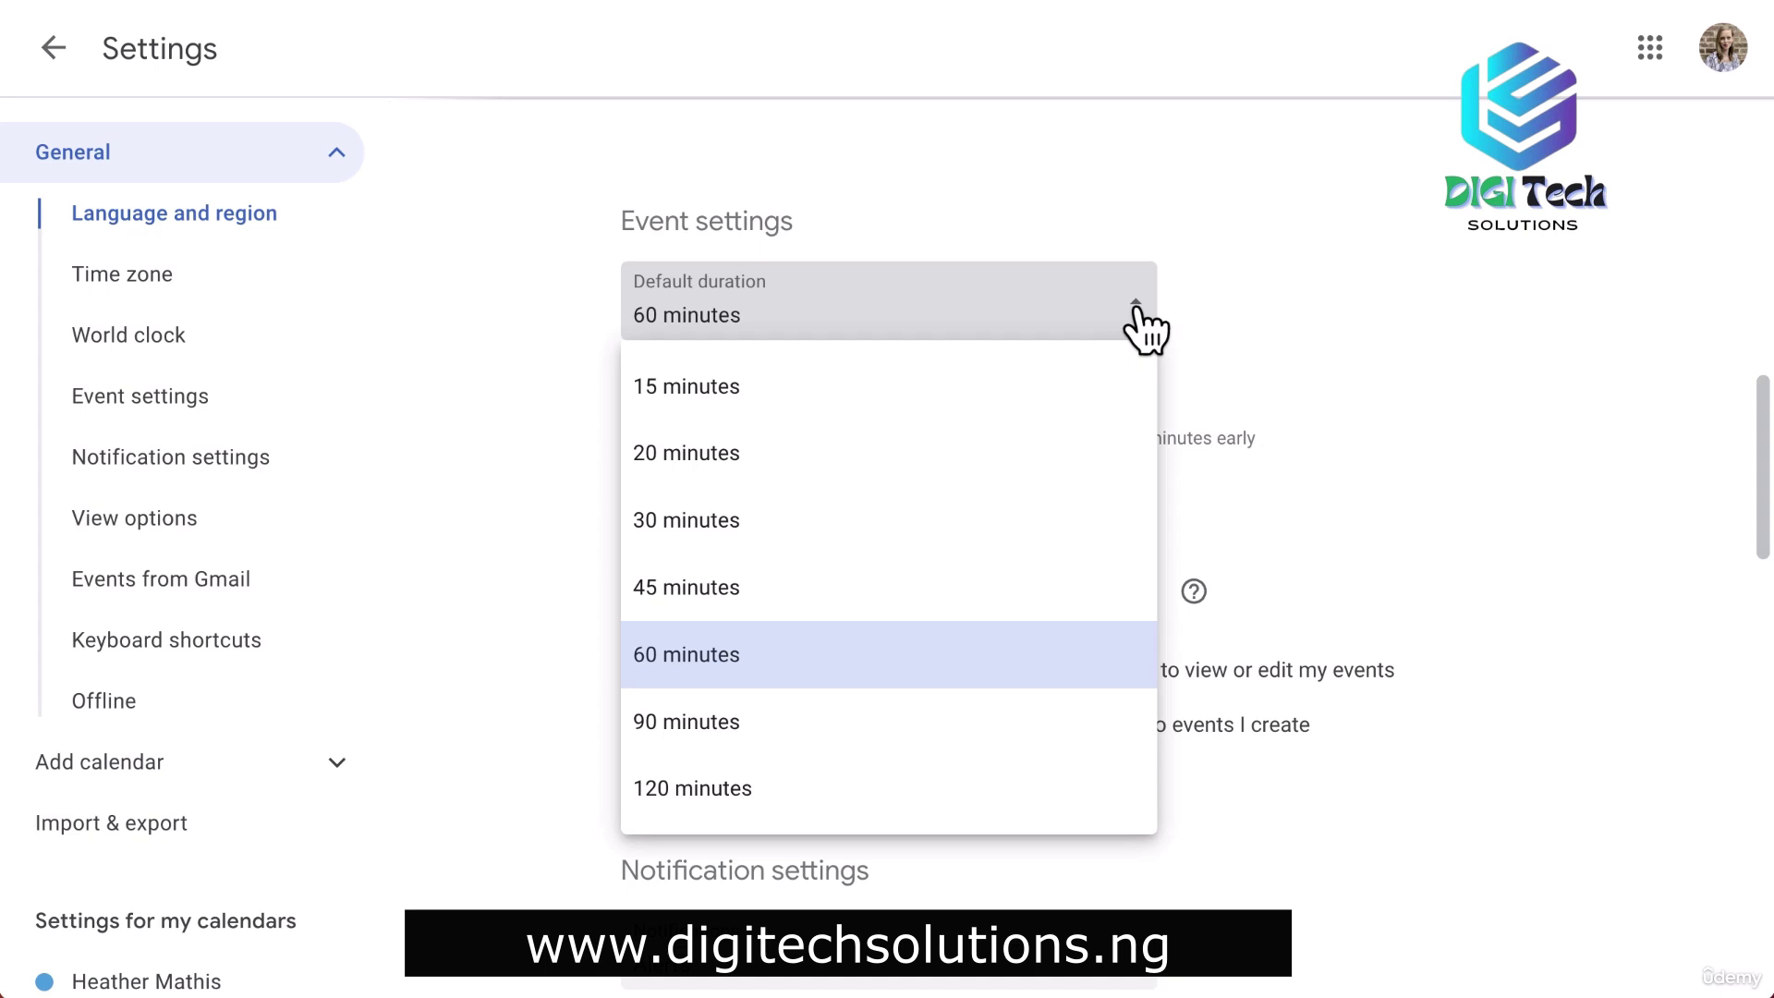
pyautogui.click(1121, 545)
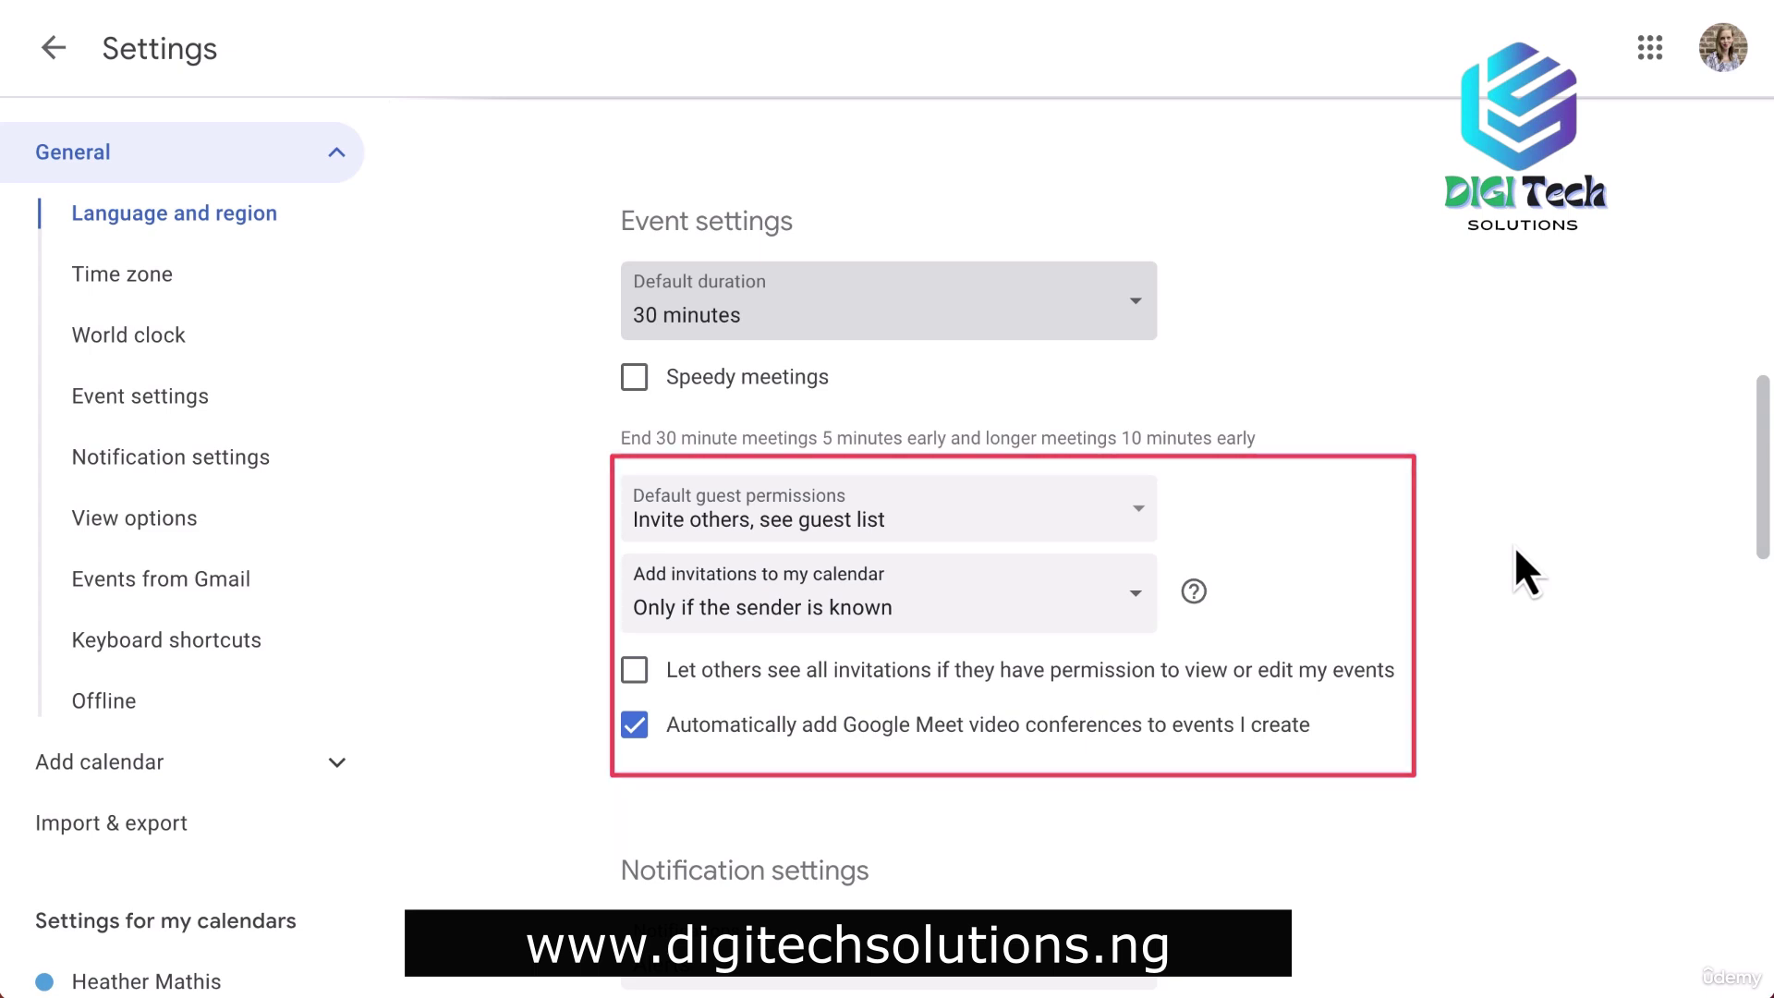
# Set notifications to Desktop notifications and enable notifying only for events answered "Yes" or "Maybe".
pyautogui.scroll(-6, 1525, 571)
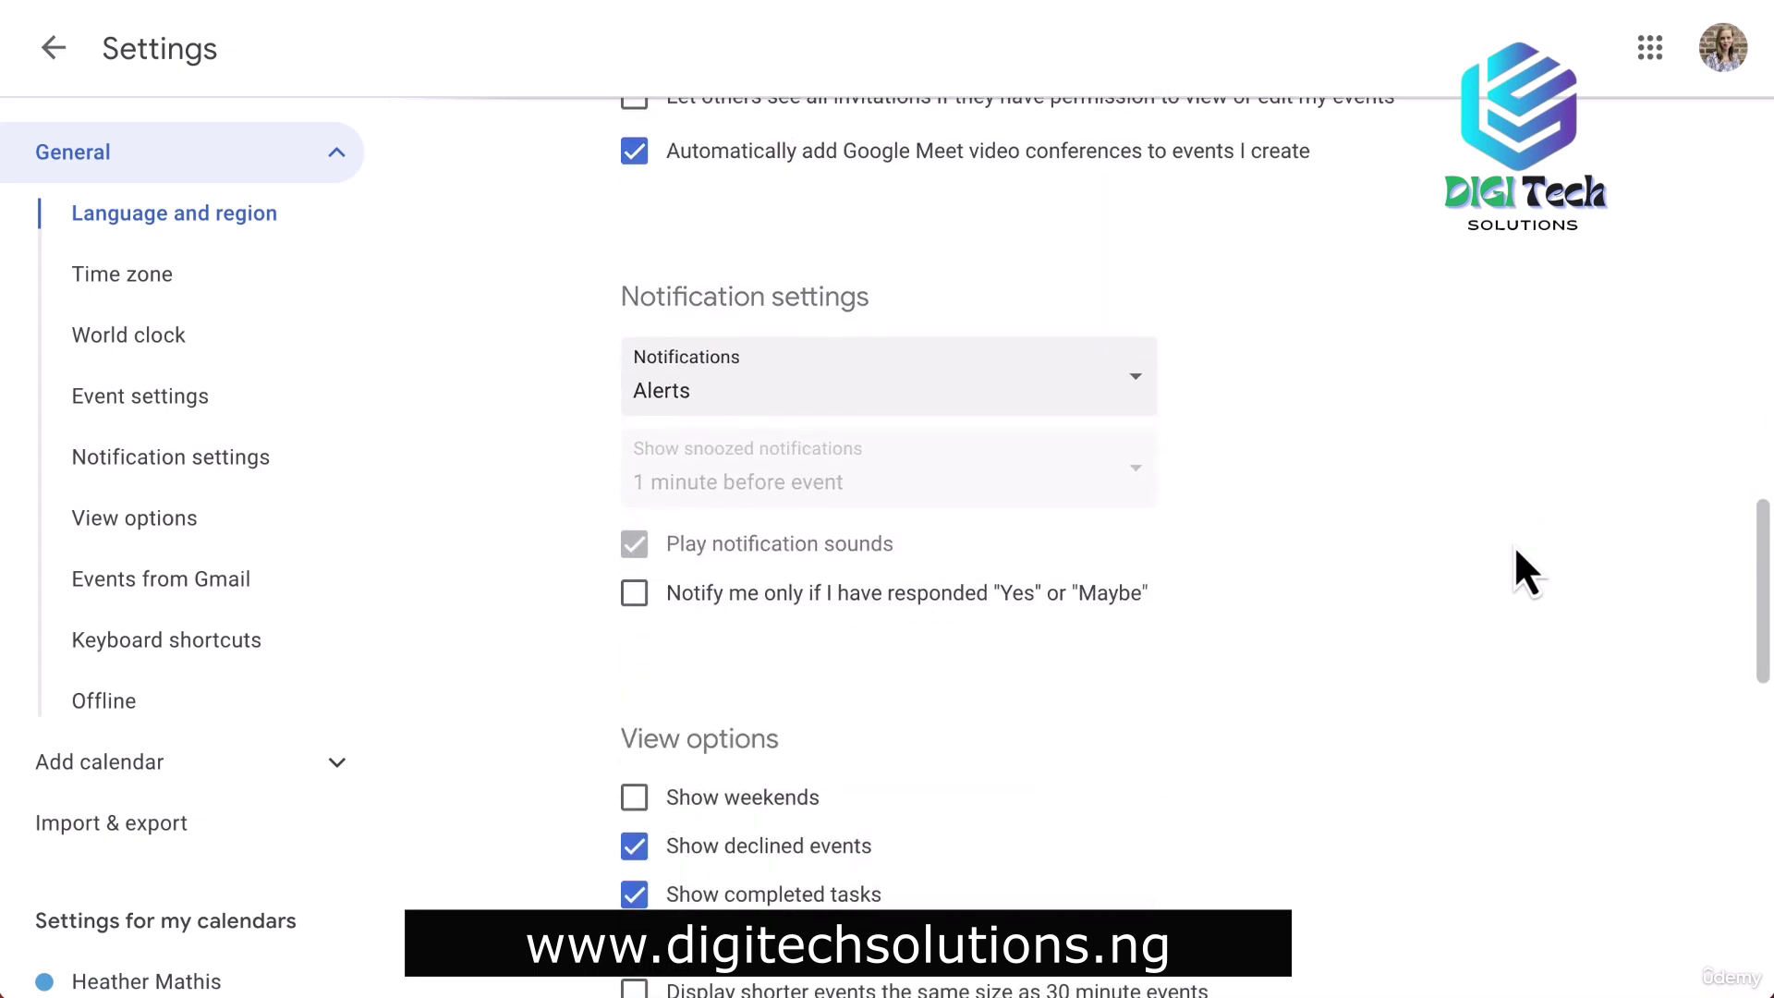
pyautogui.click(1146, 398)
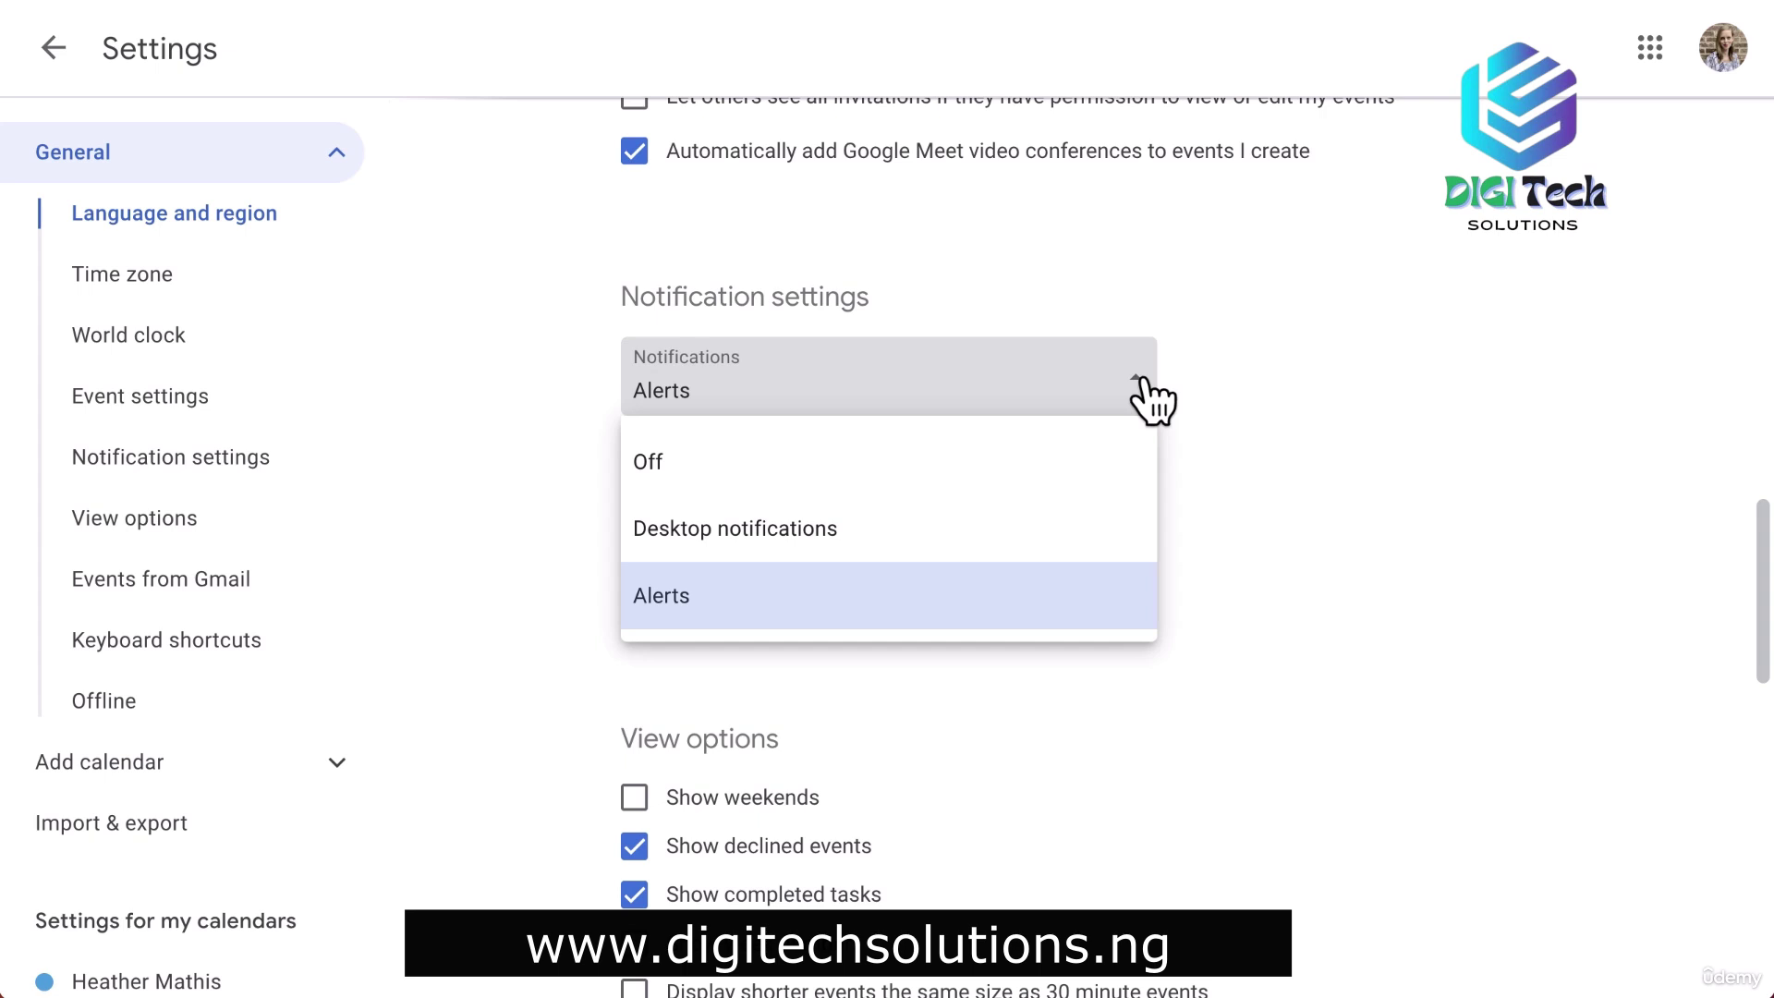
pyautogui.click(1146, 536)
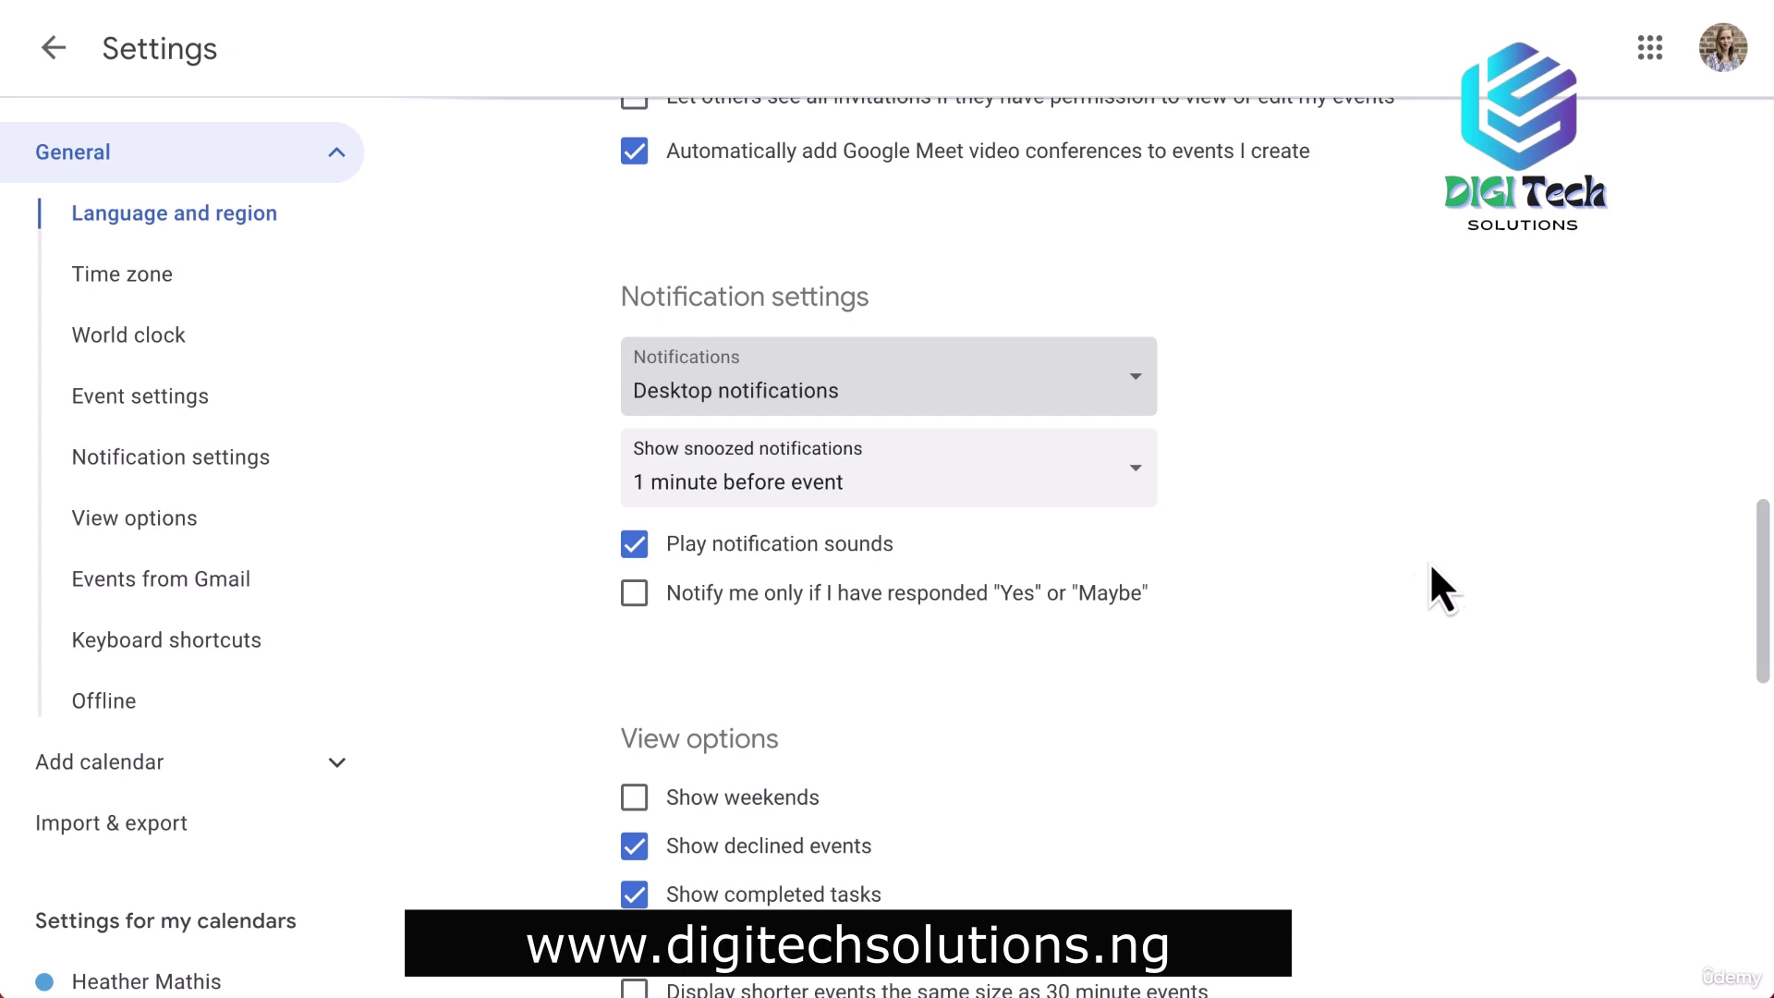
pyautogui.click(635, 595)
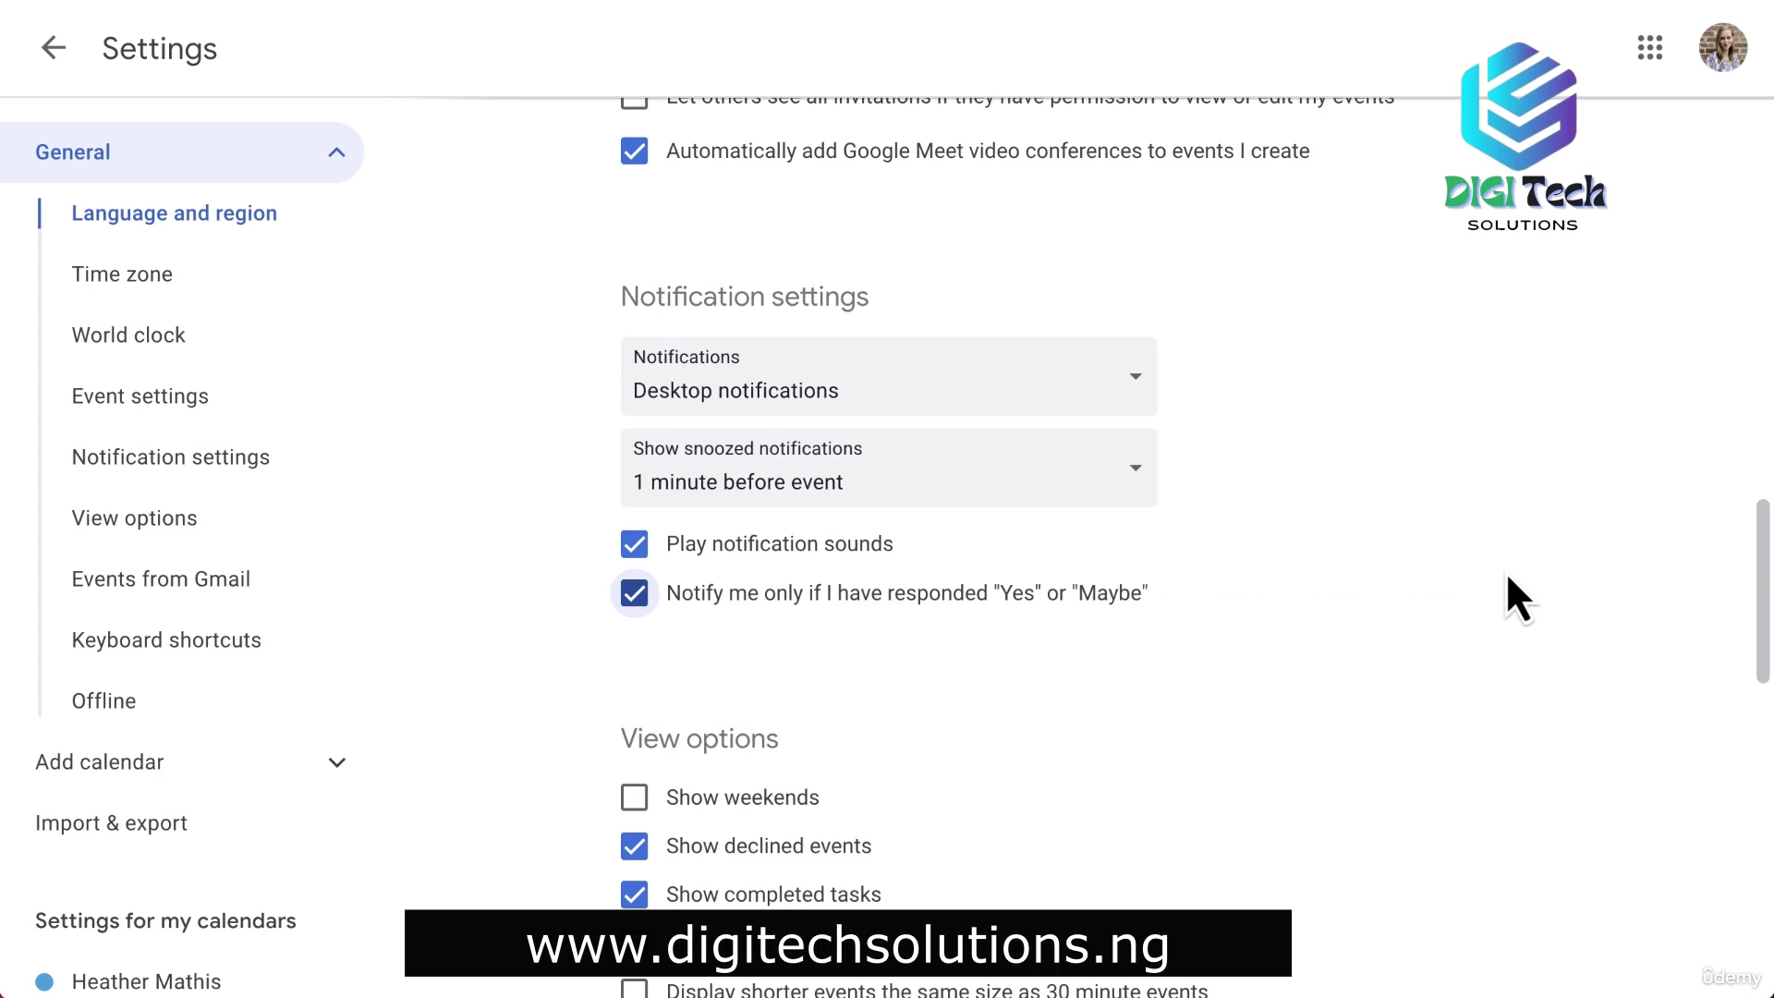
# Review the general settings for view options, events from Gmail, keyboard shortcuts and offline use.
pyautogui.scroll(-4, 1507, 576)
pyautogui.scroll(-2, 1506, 576)
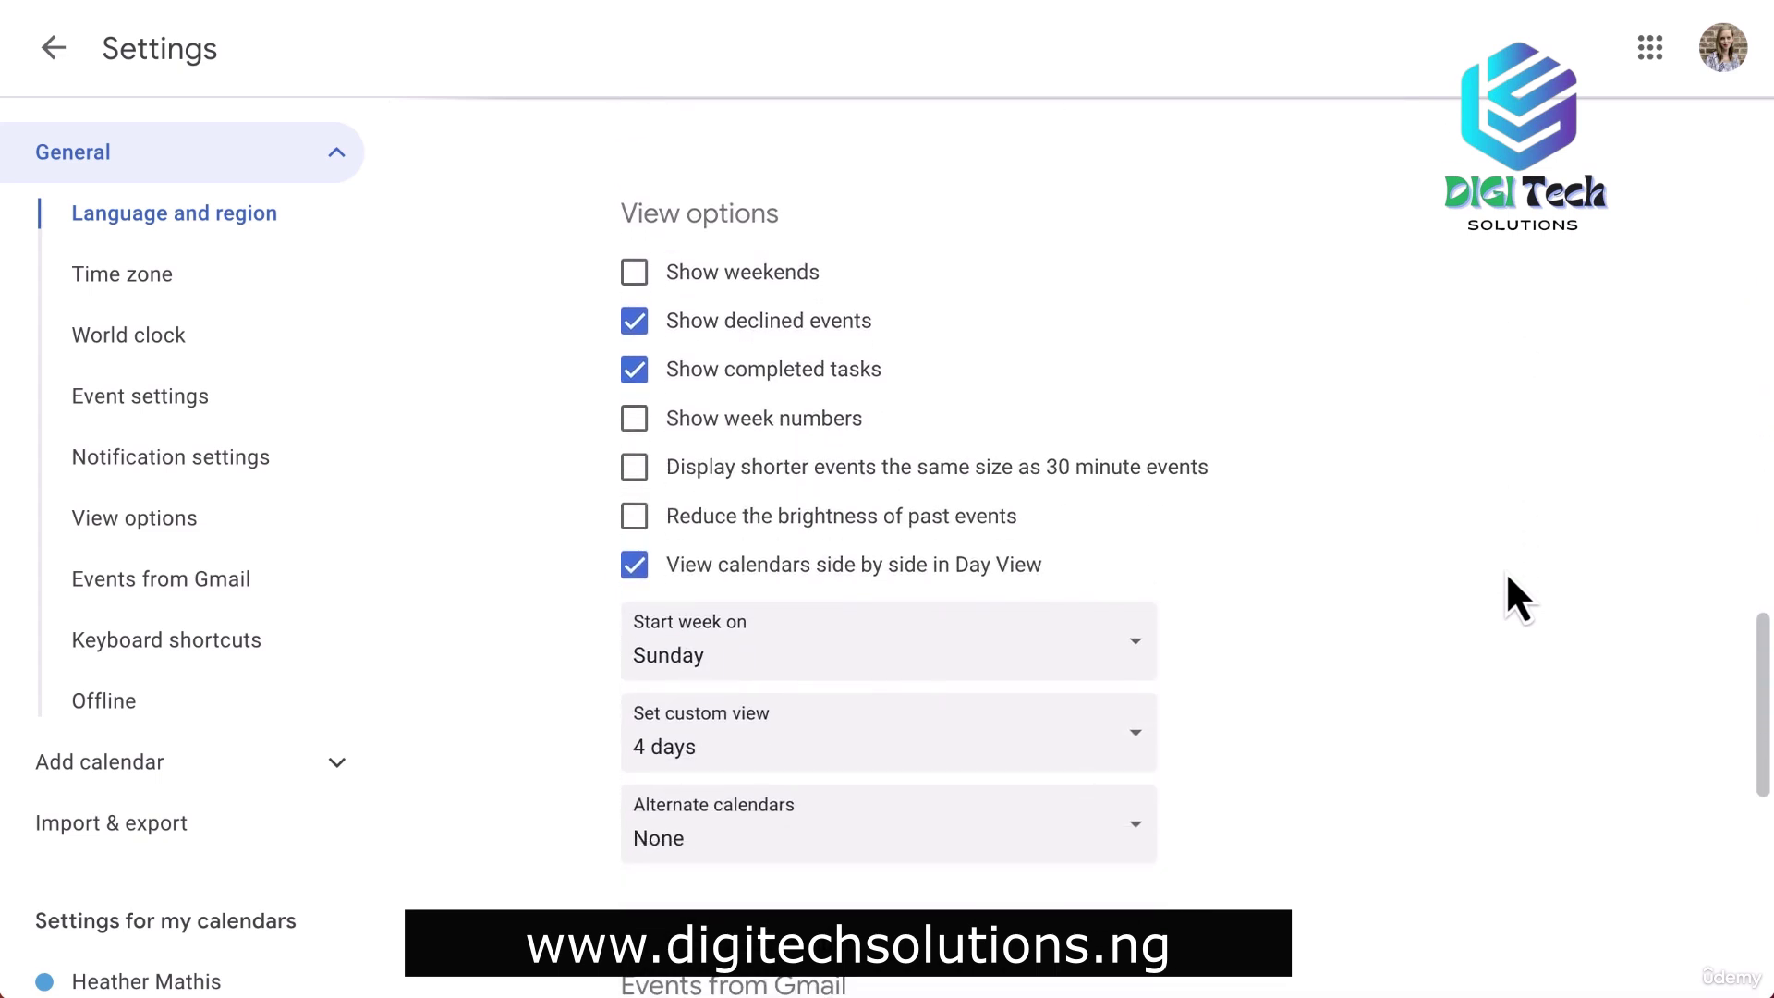
pyautogui.scroll(-6, 1507, 577)
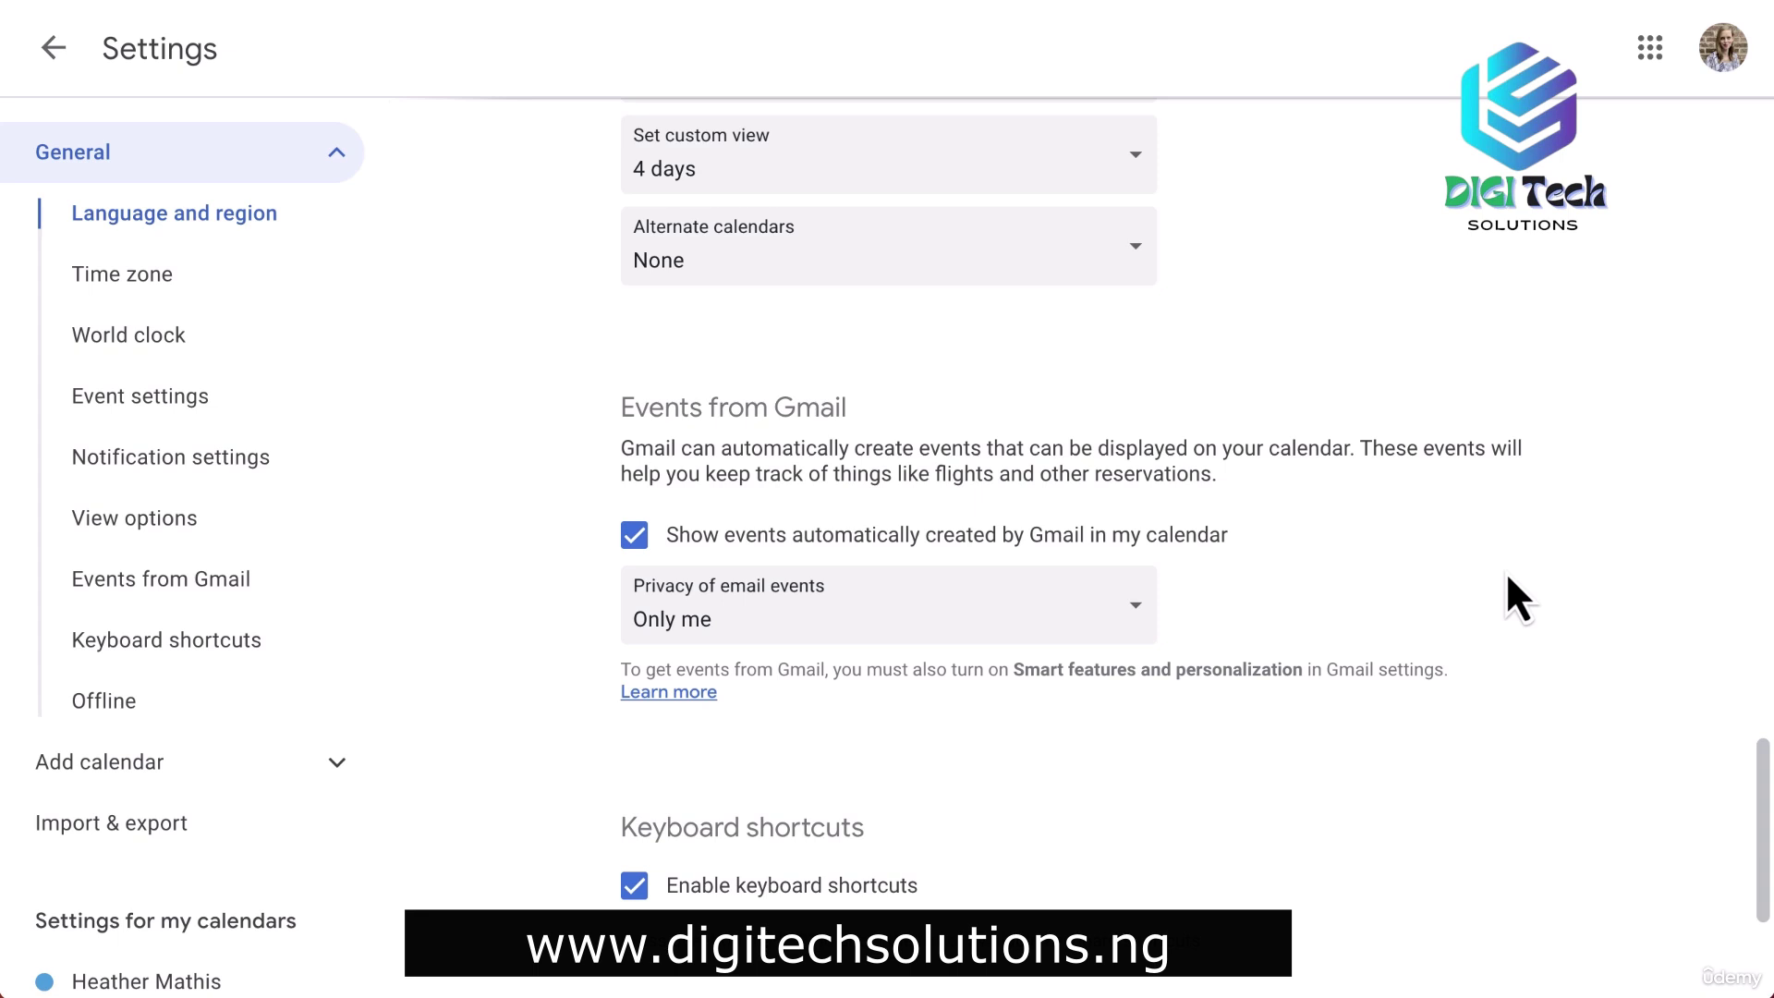
pyautogui.scroll(-4, 1507, 577)
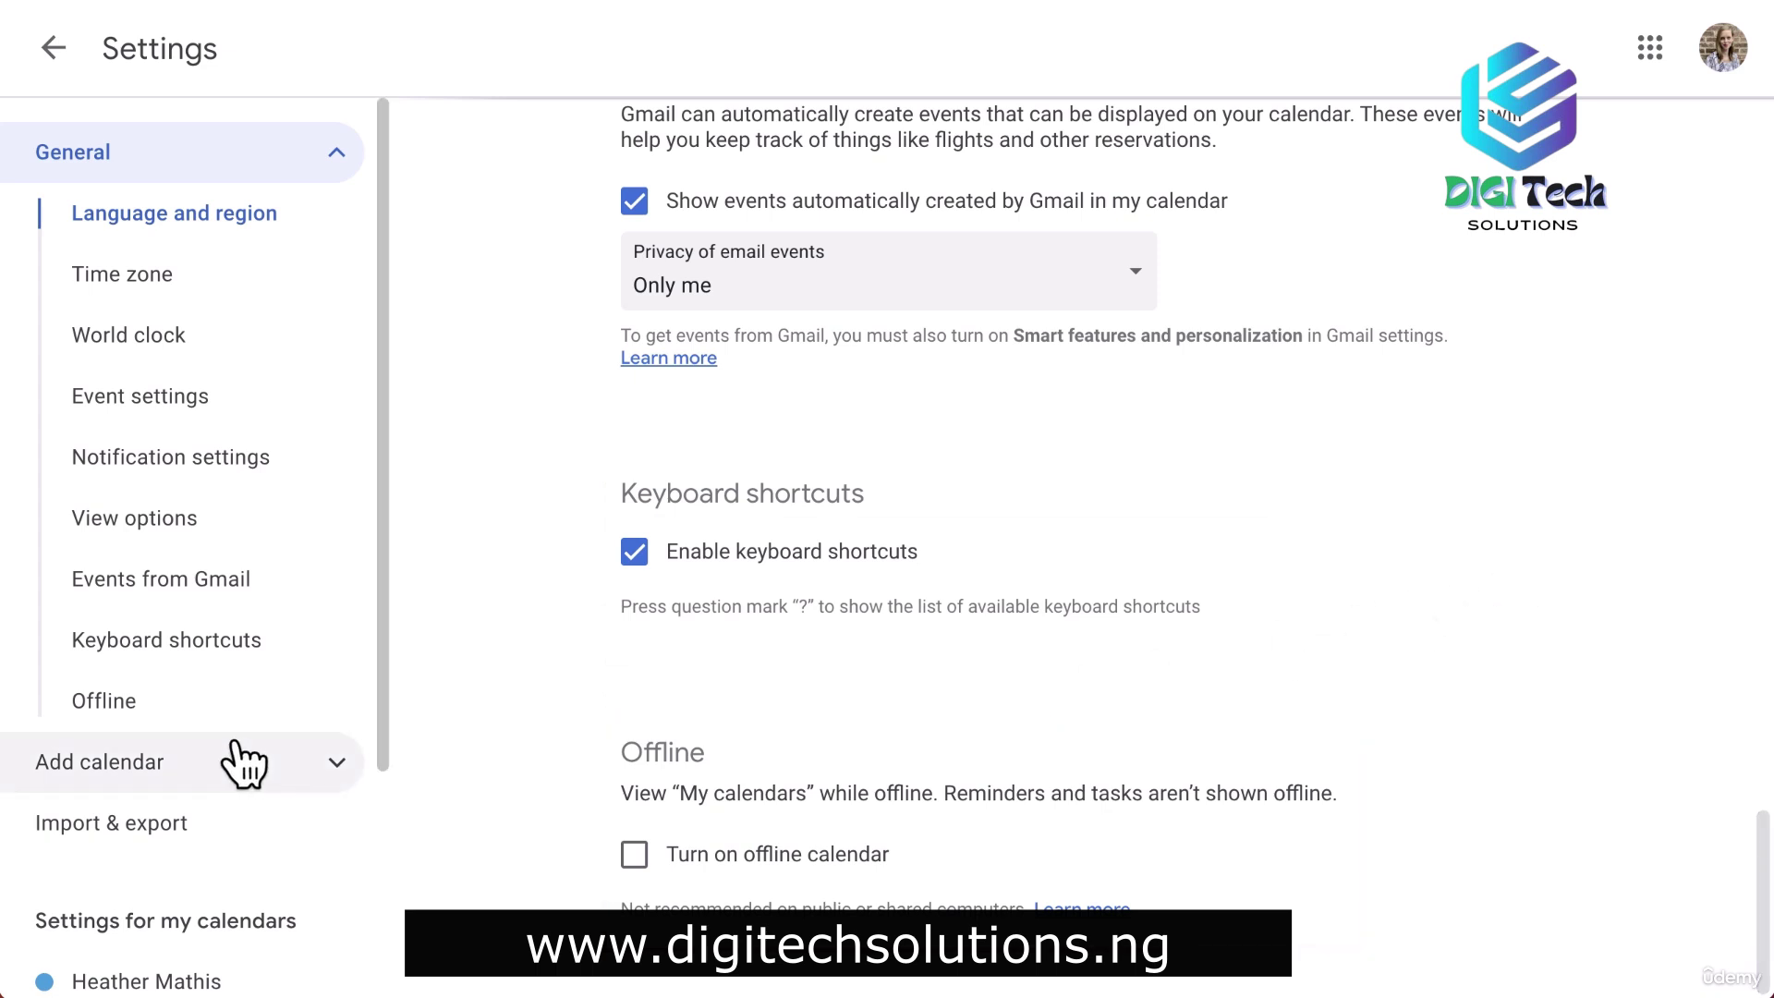
# In the account owner's personal calendar settings, set the email notification for Event responses to None.
pyautogui.scroll(-3, 243, 763)
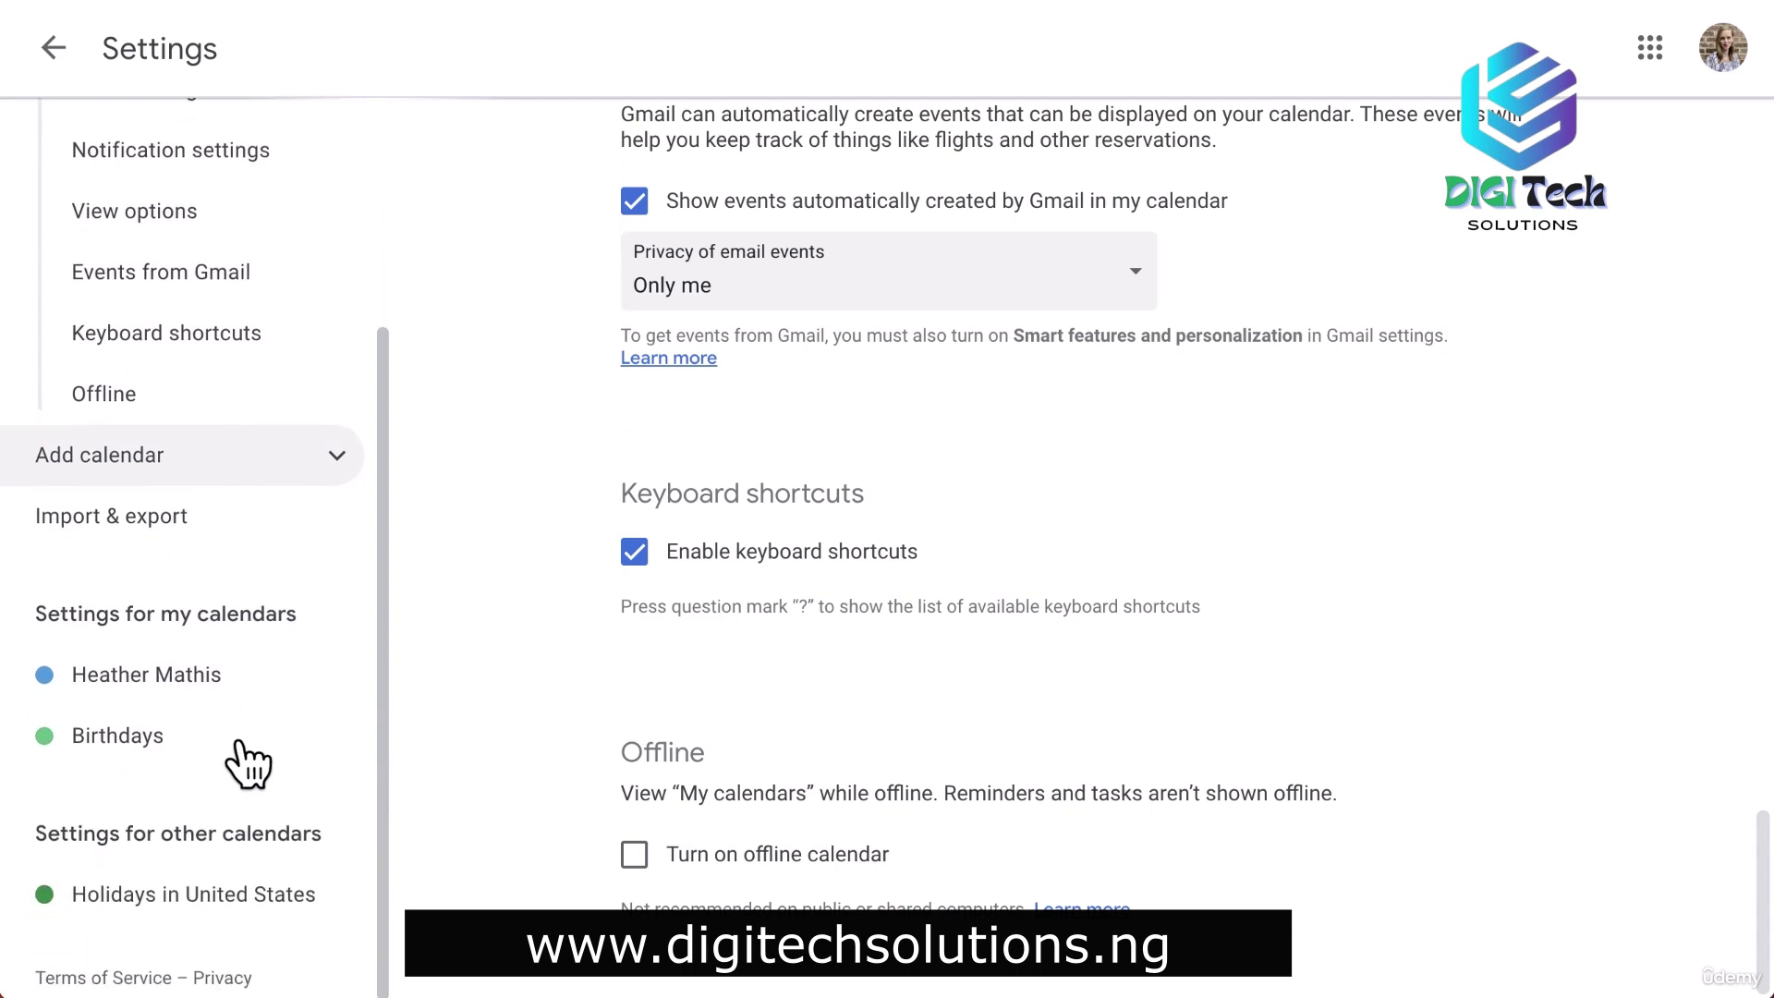
pyautogui.click(171, 679)
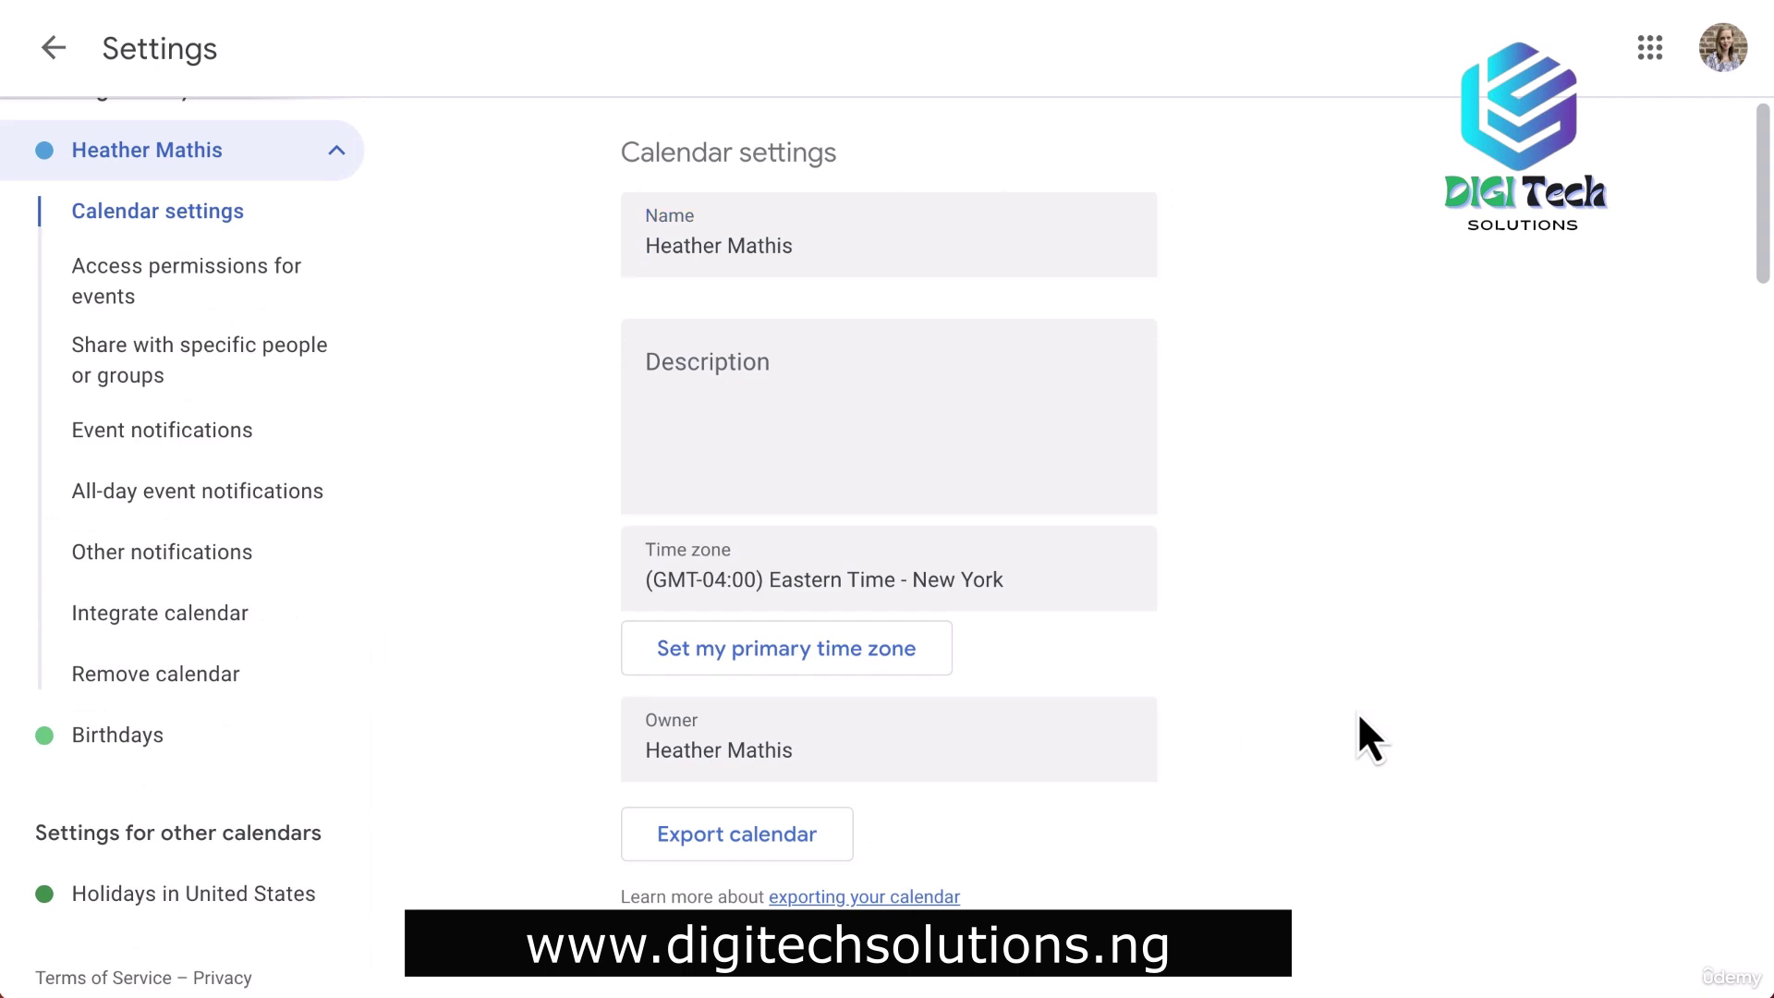
pyautogui.scroll(-1, 1359, 716)
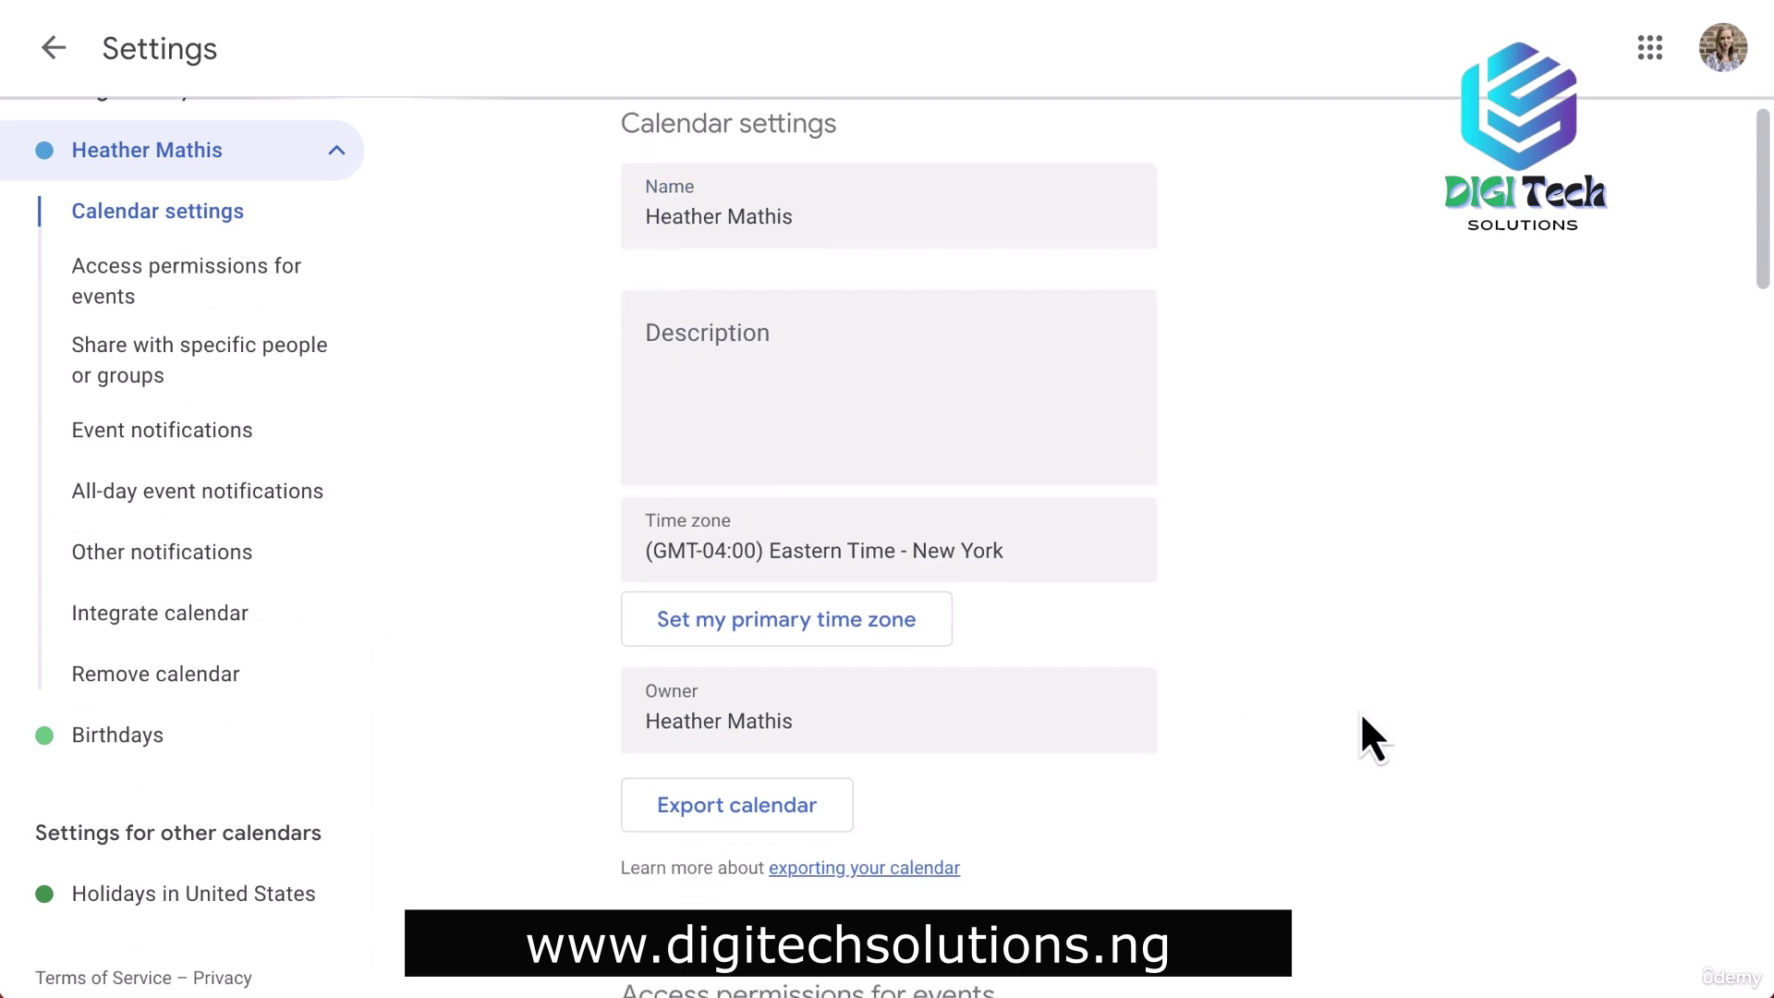
pyautogui.scroll(-2, 1362, 717)
pyautogui.scroll(-5, 1362, 719)
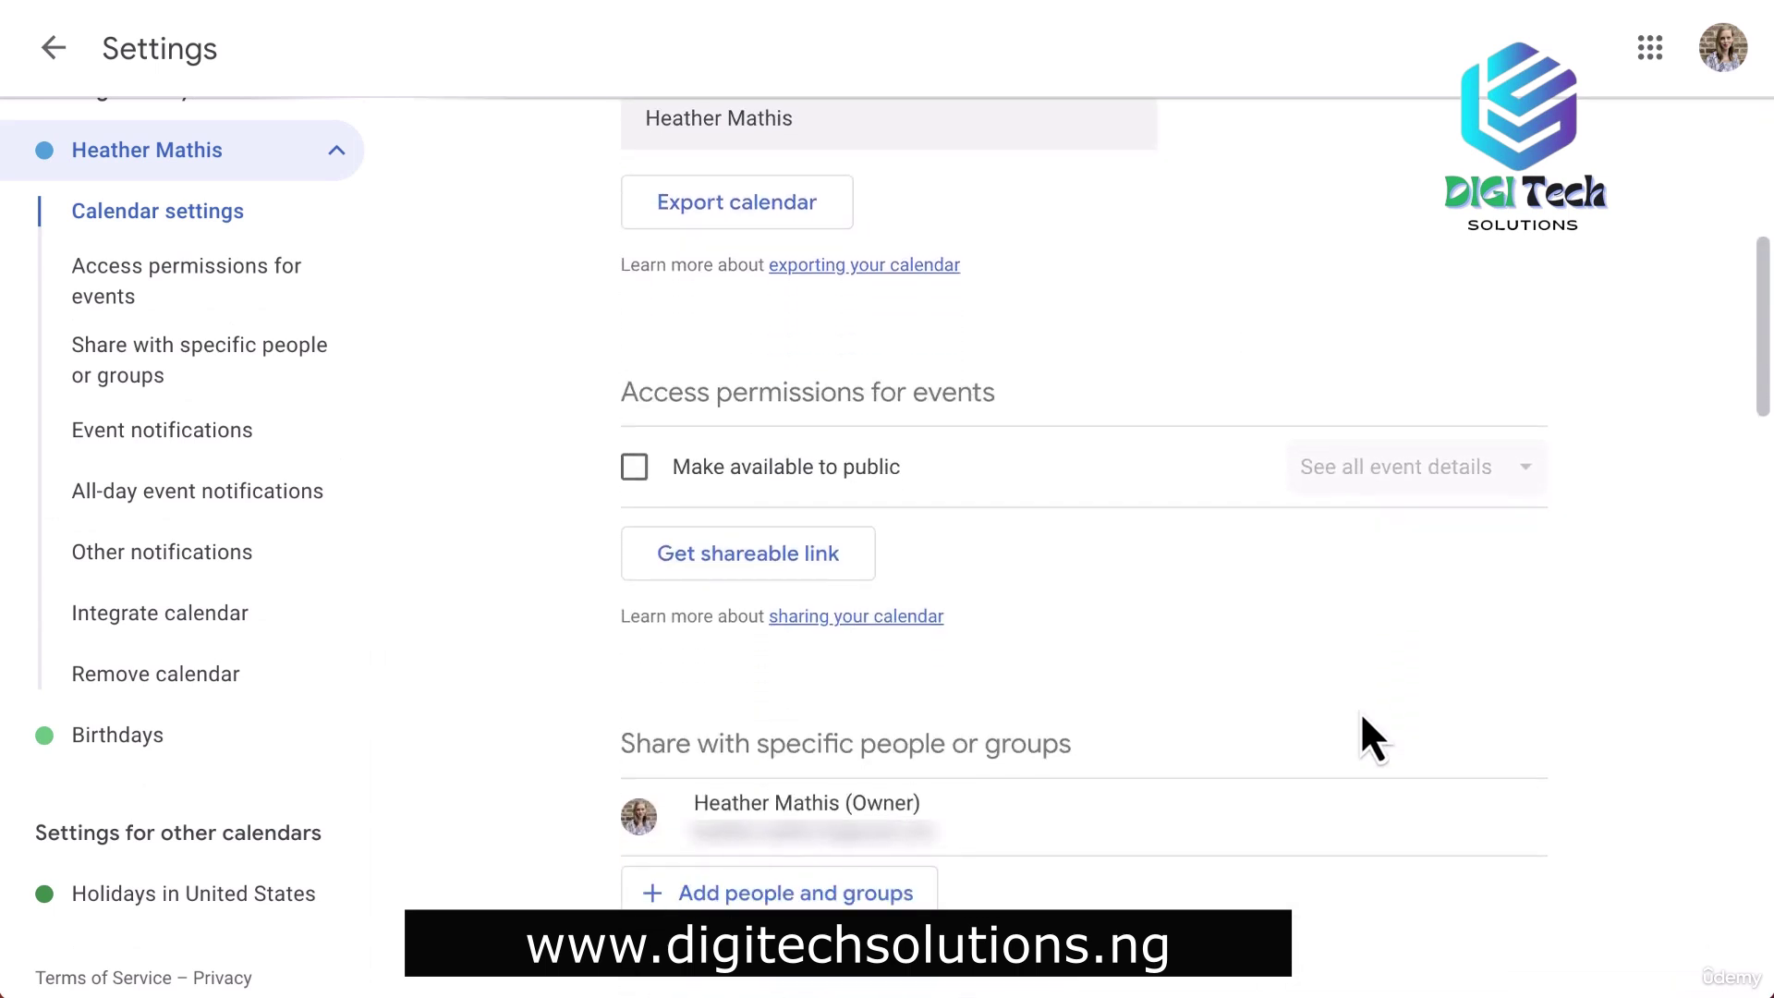
pyautogui.scroll(-1, 1362, 719)
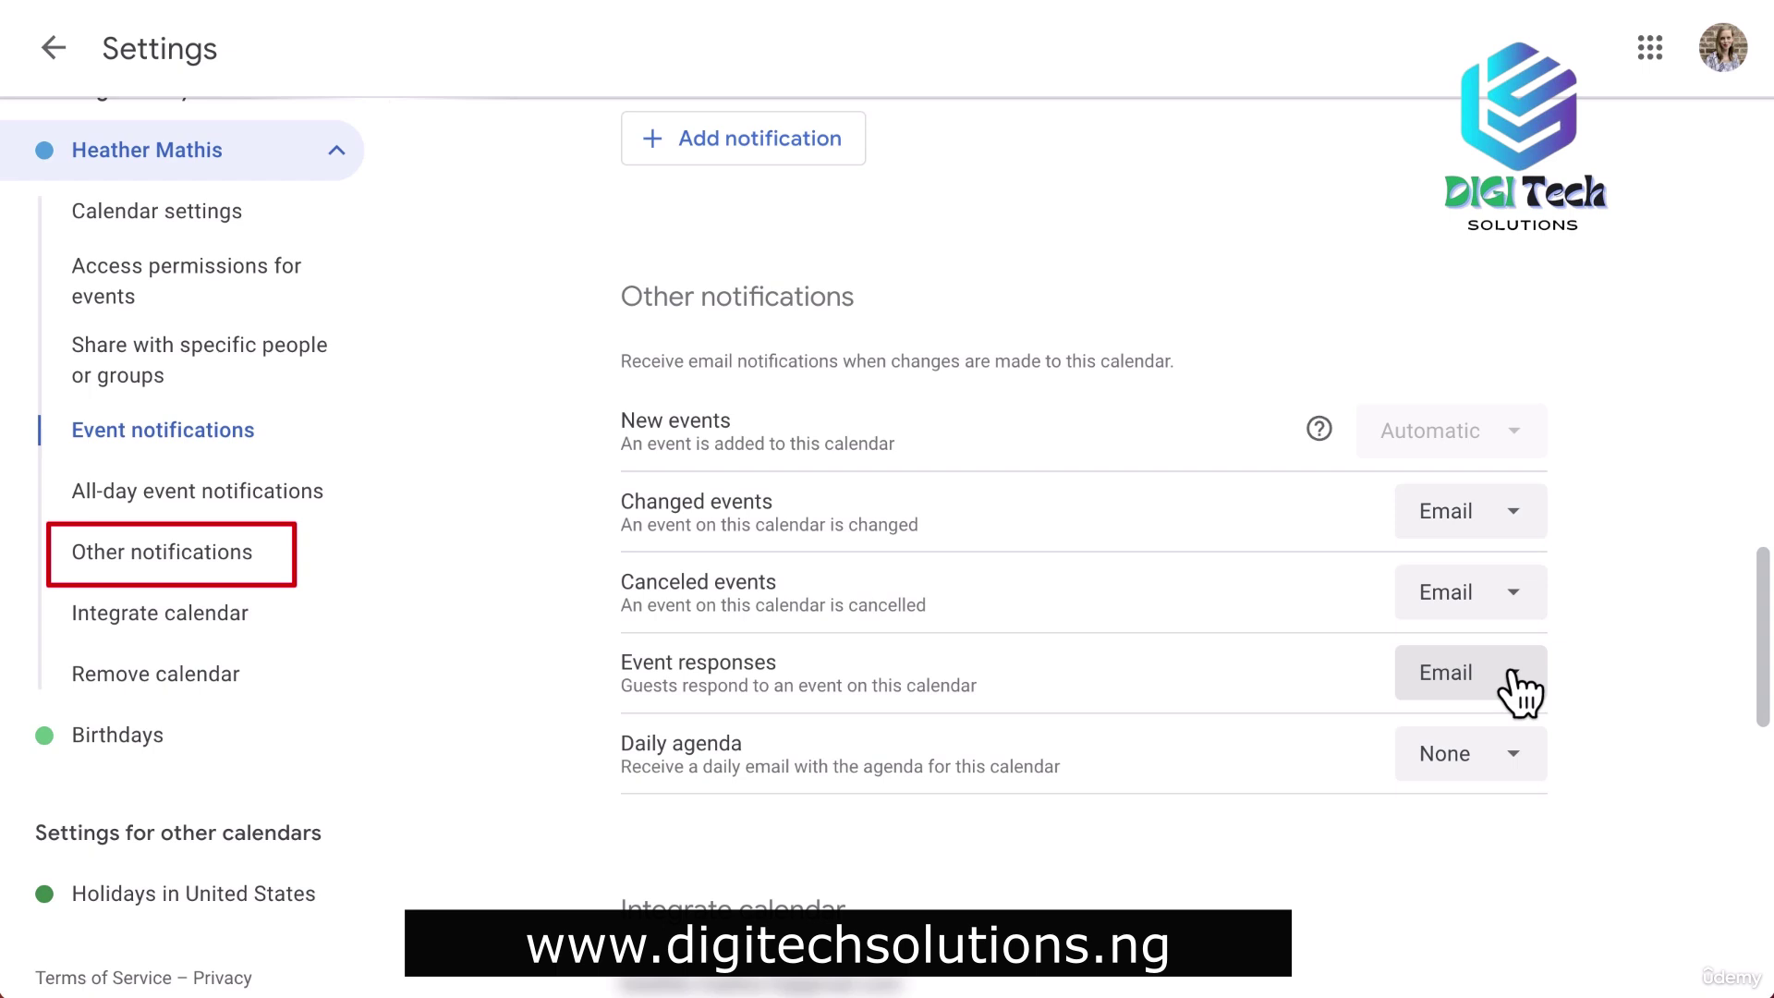
pyautogui.click(1520, 688)
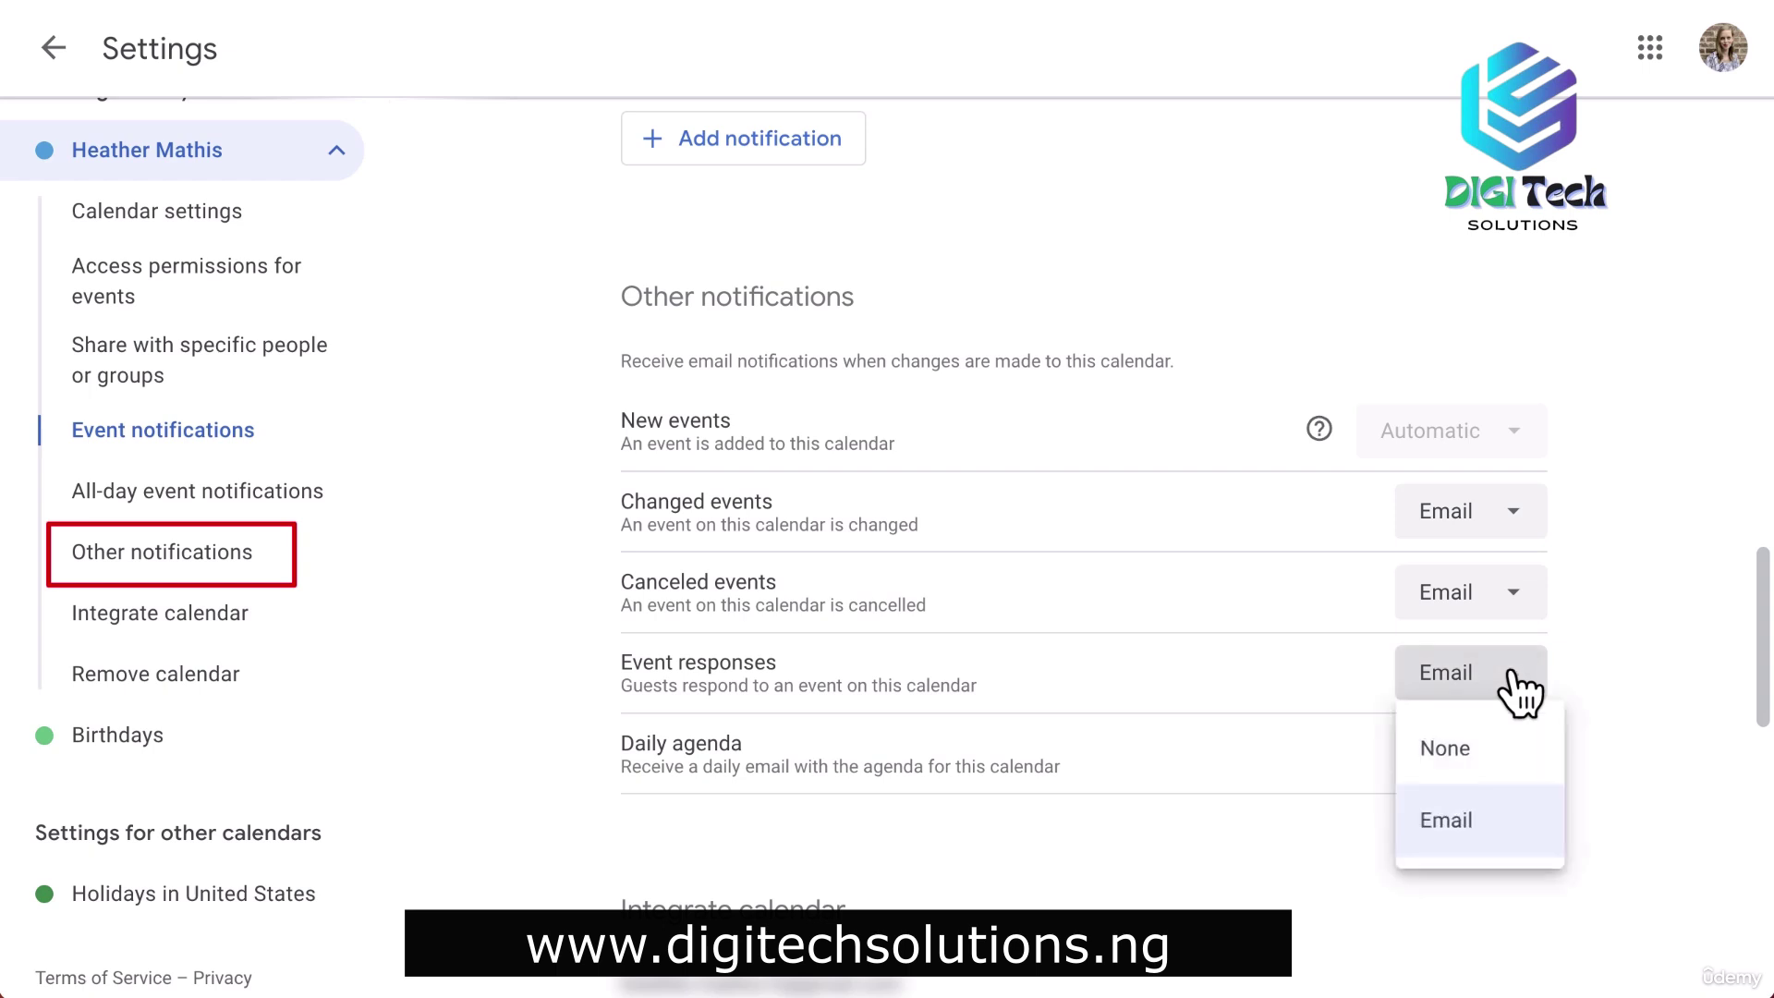
pyautogui.click(1515, 754)
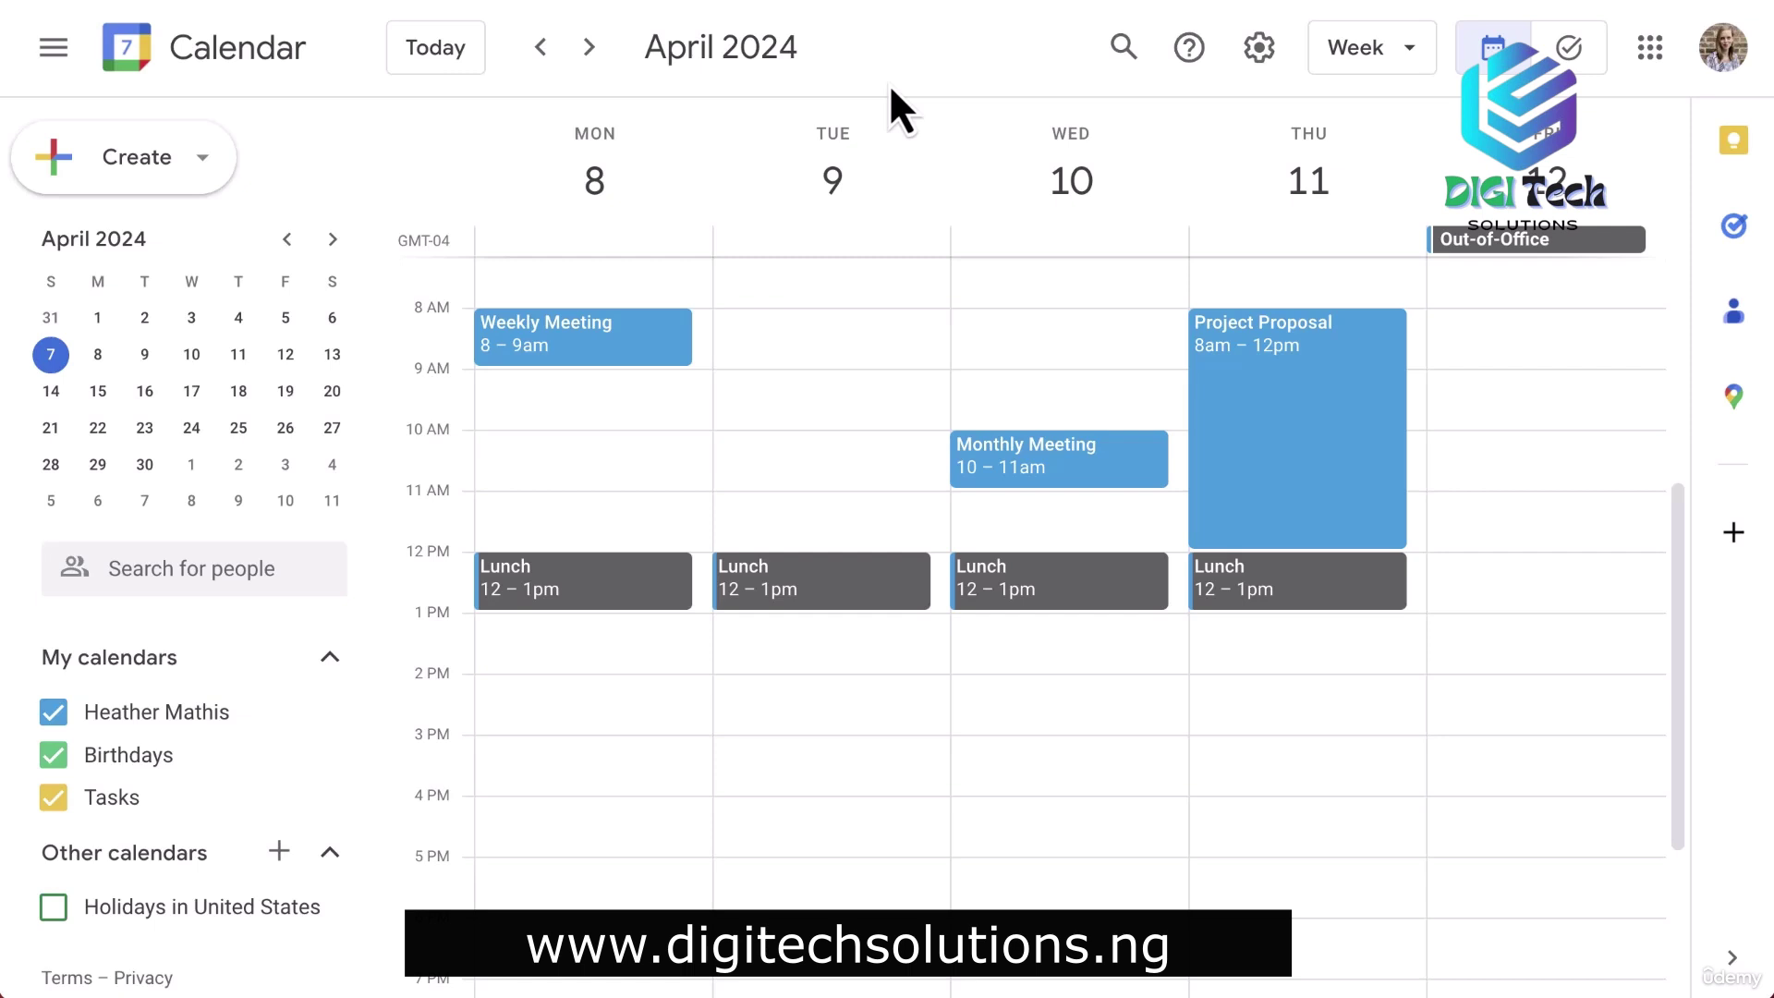
pyautogui.click(175, 165)
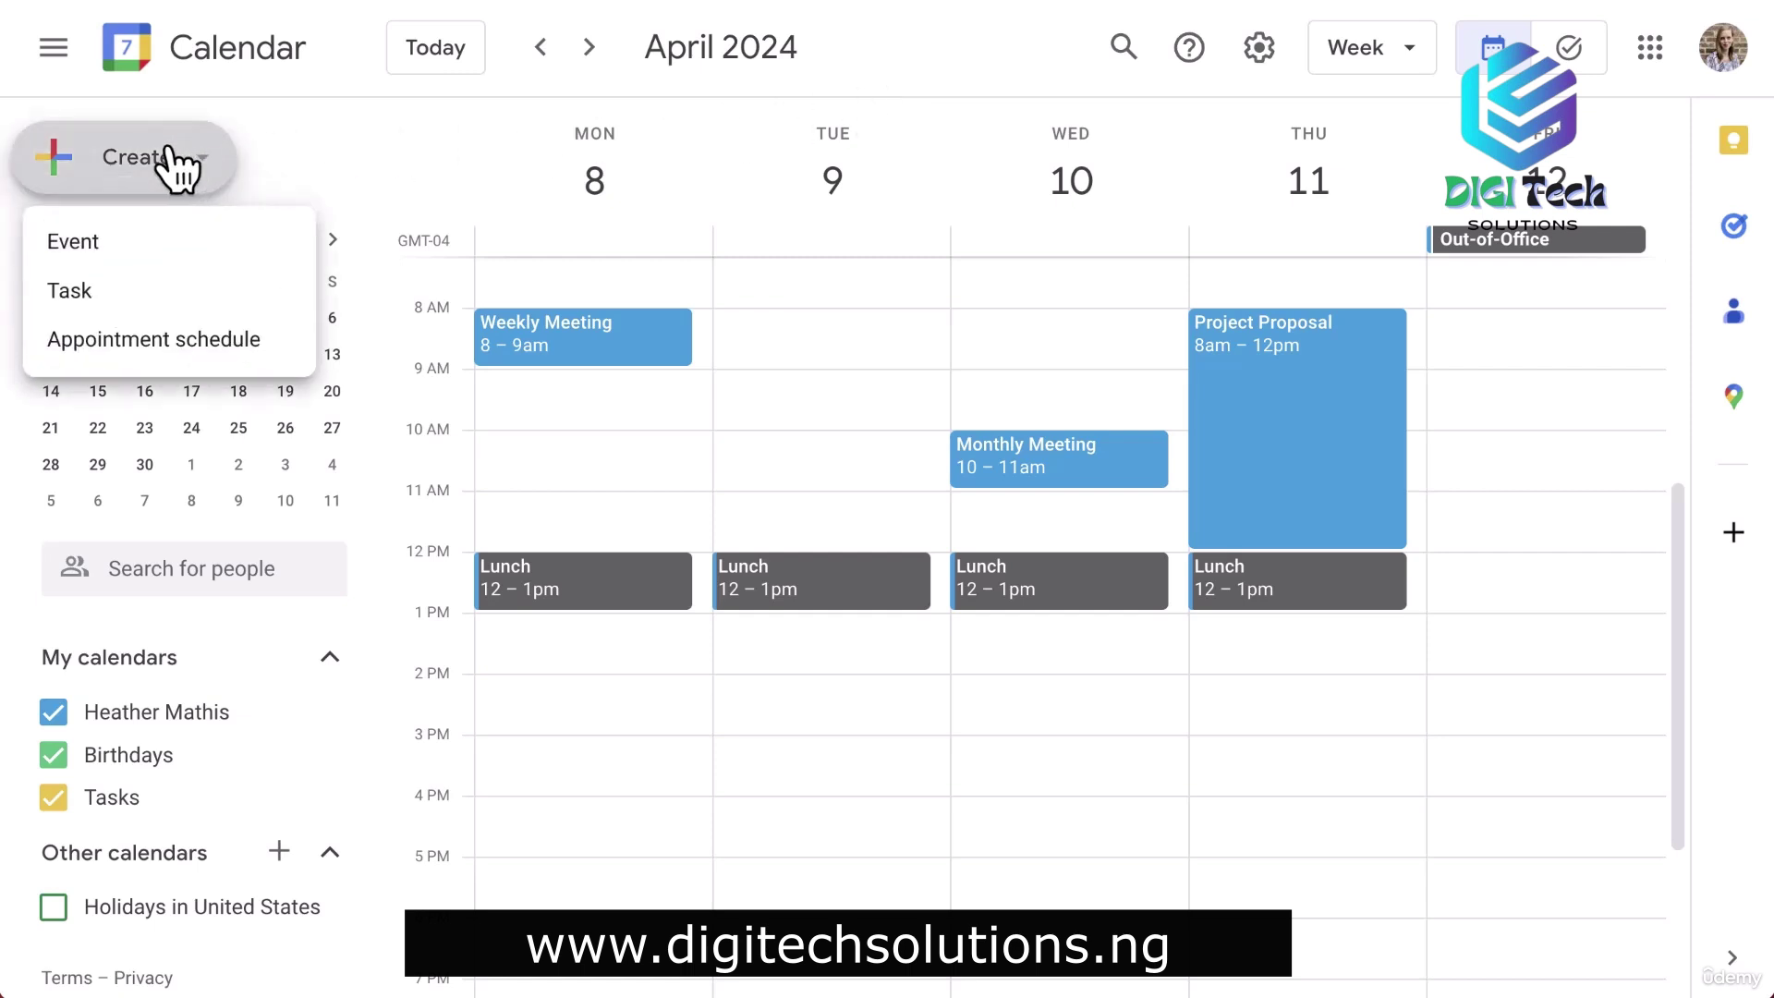
pyautogui.click(187, 233)
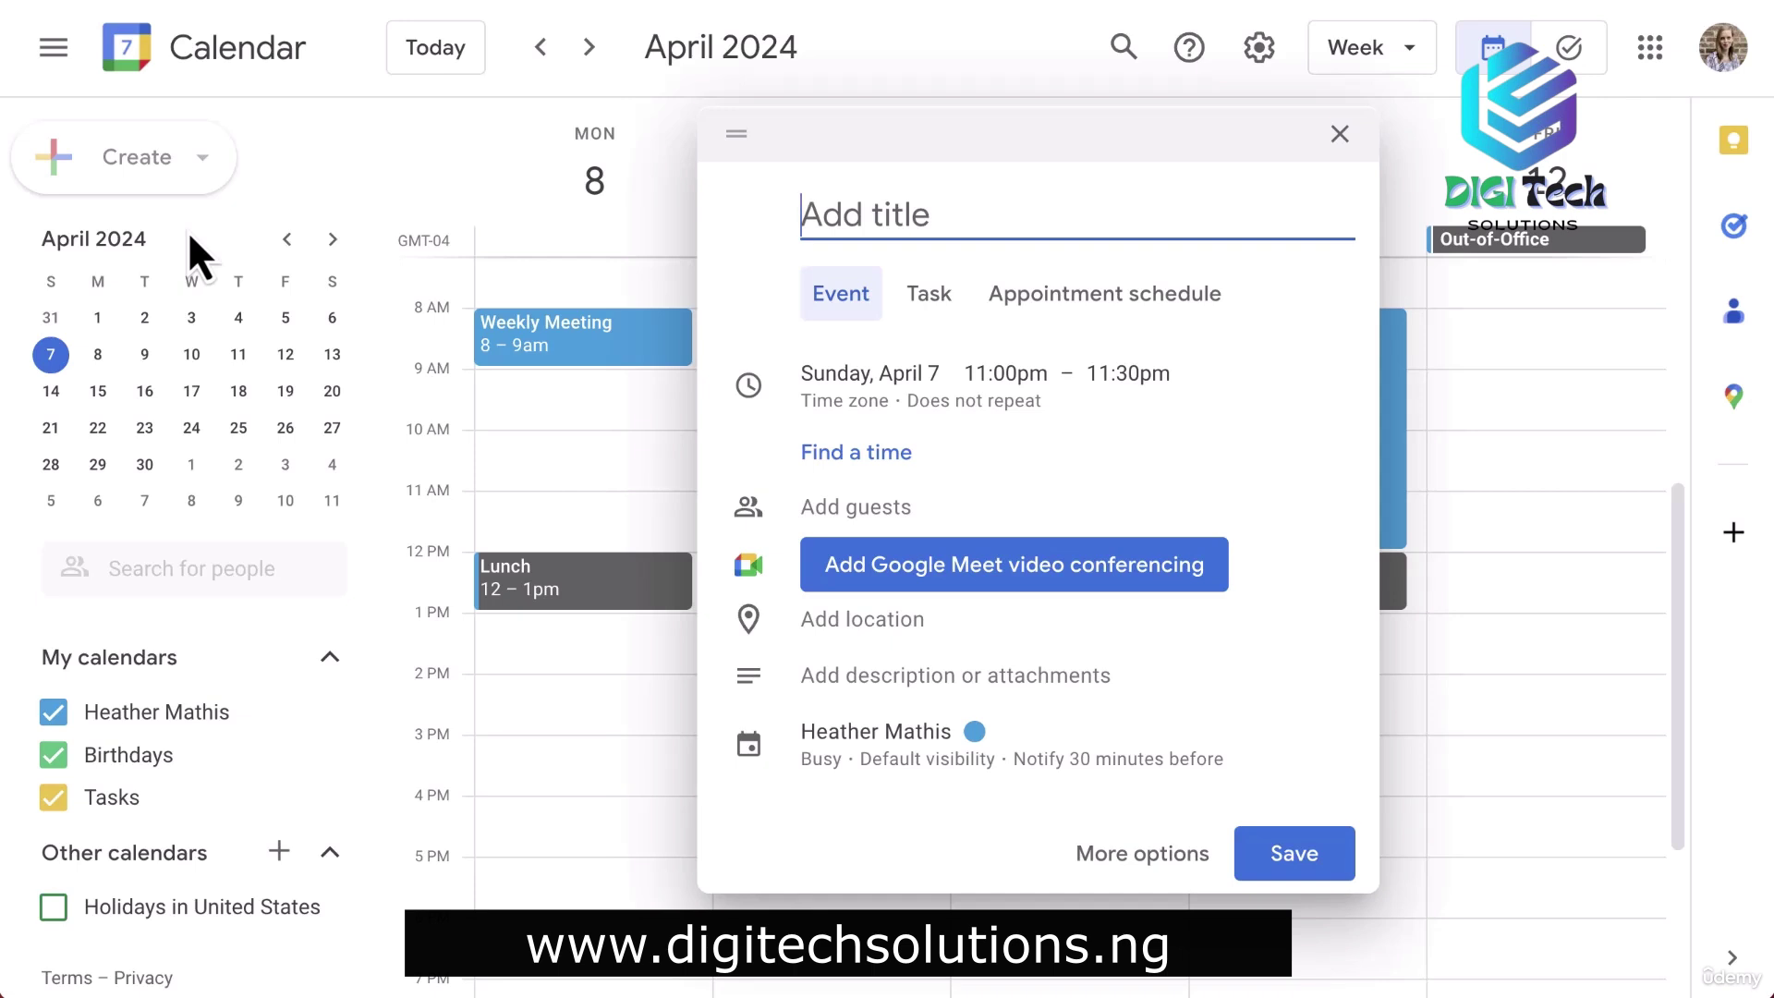
pyautogui.click(1338, 139)
pyautogui.moveTo(767, 328); pyautogui.dragTo(817, 799)
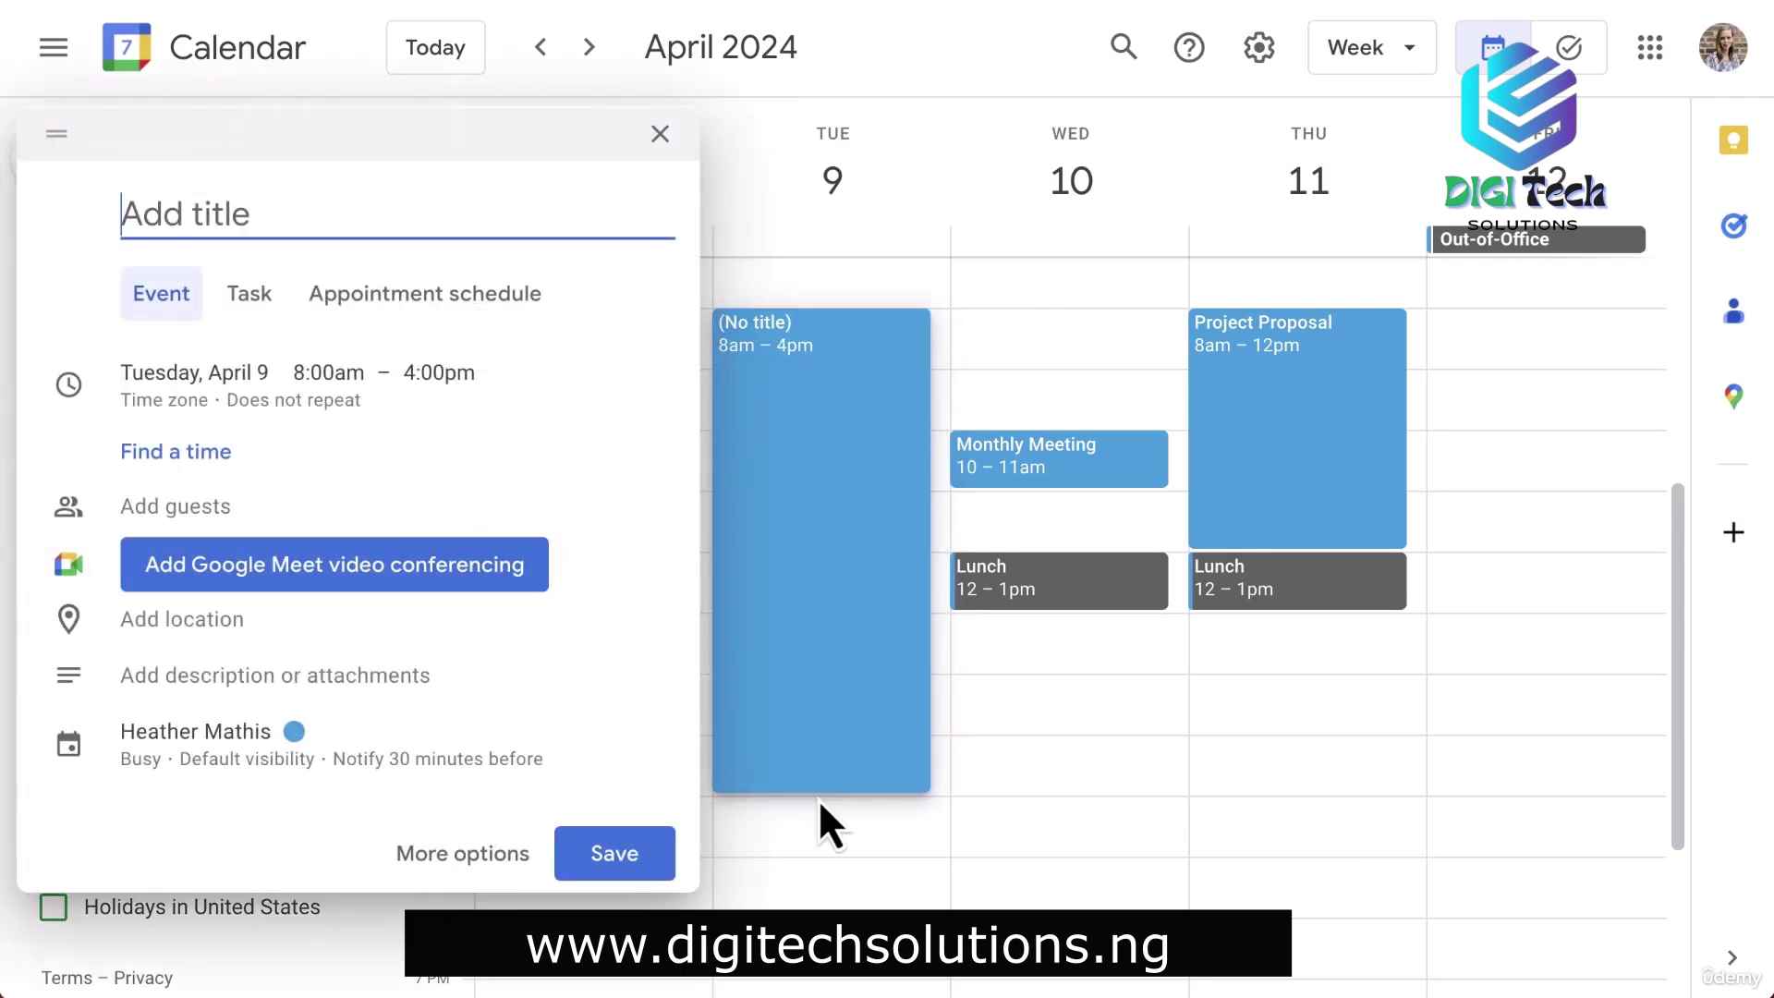
pyautogui.click(670, 155)
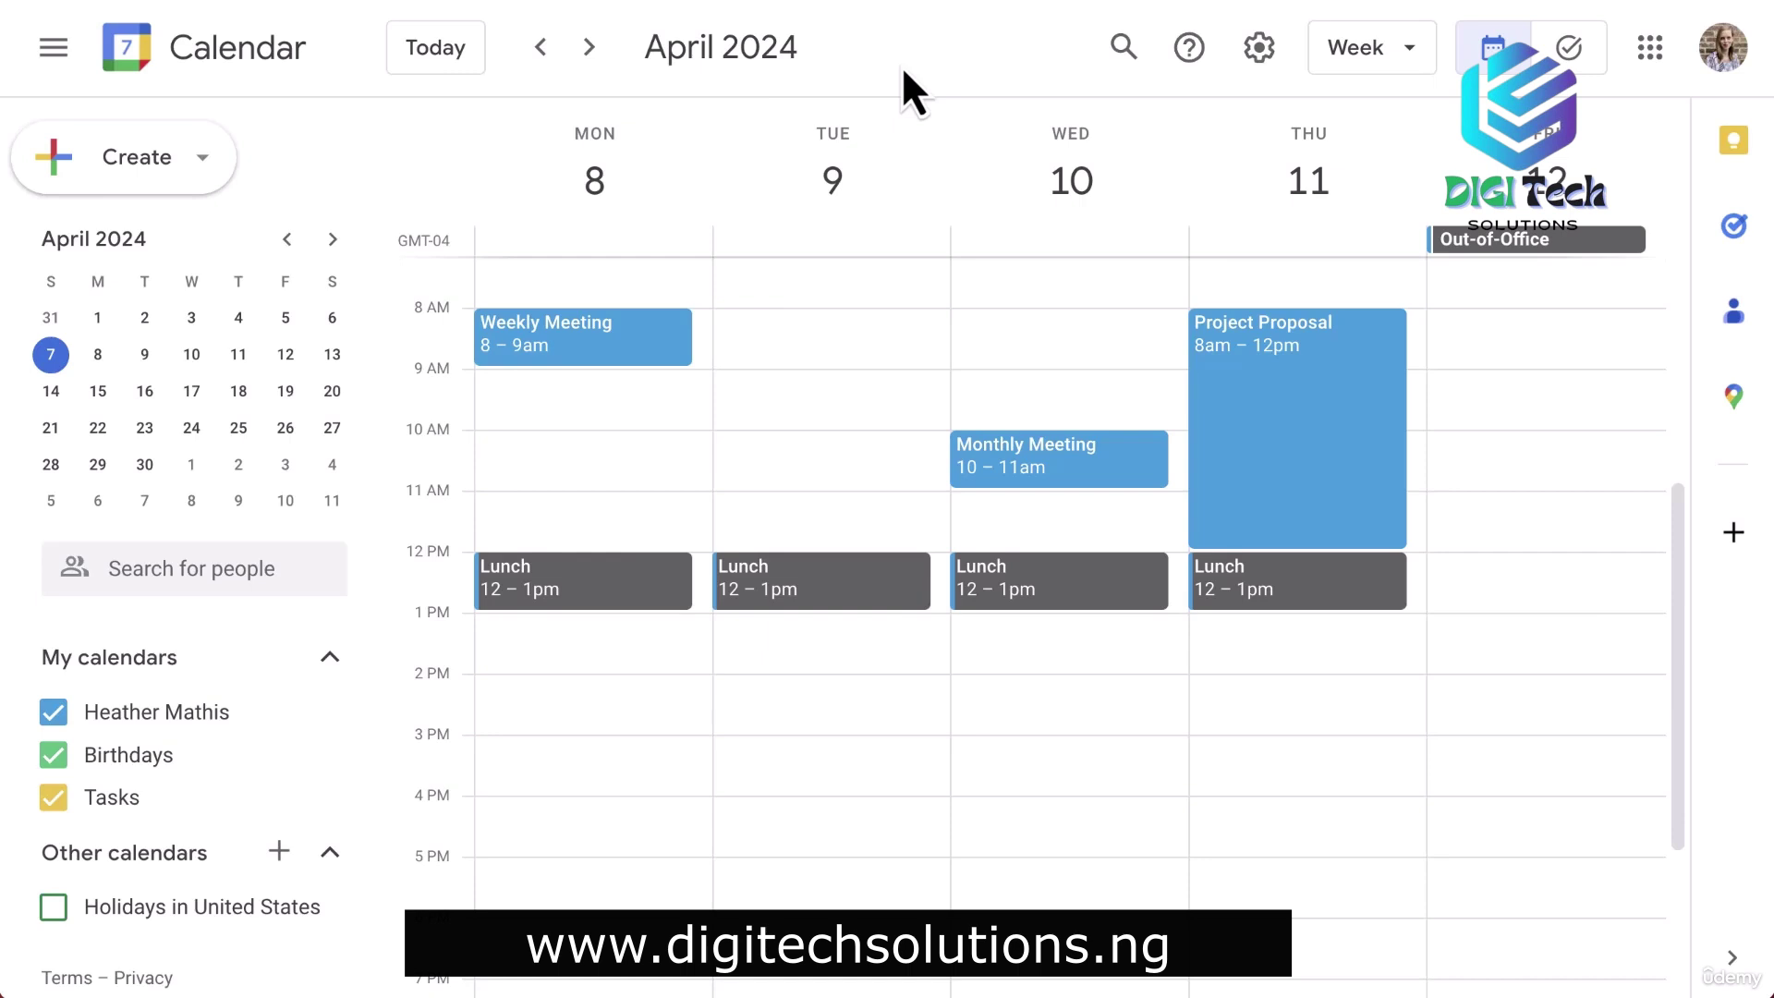
pyautogui.press('c')
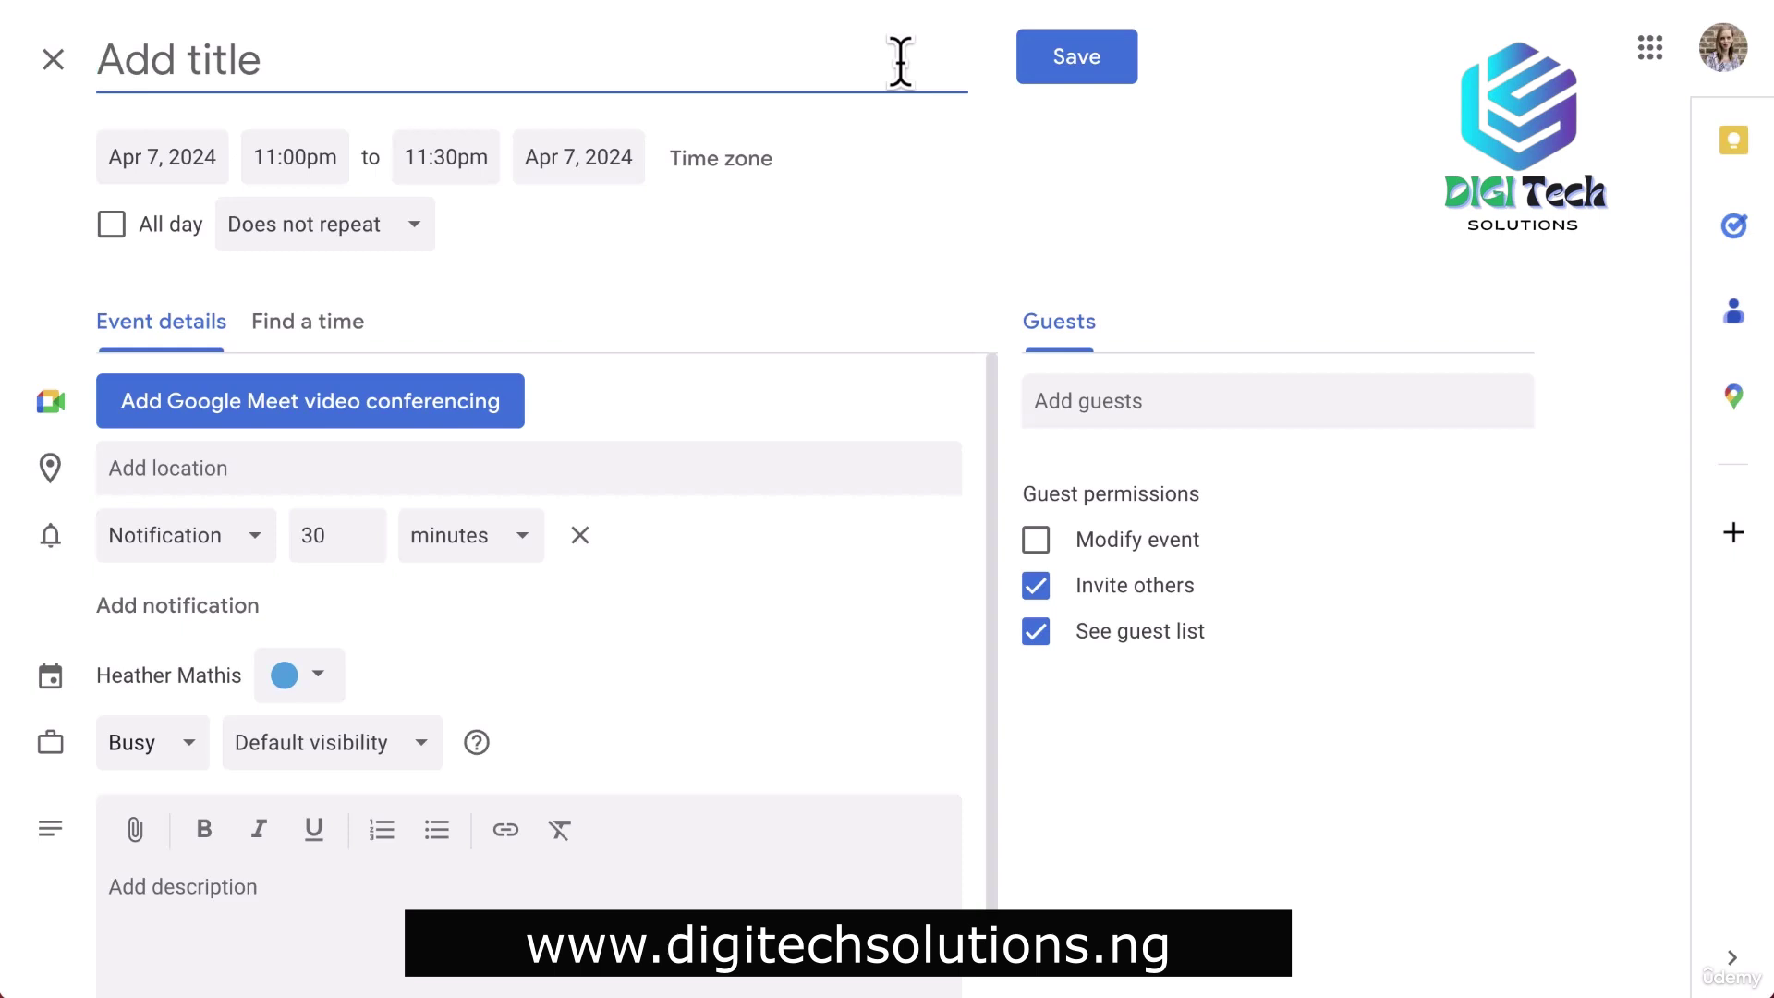
pyautogui.click(53, 60)
# Create an event titled "Stakeholder meeting" on Monday, April 8, from 2:00pm to 2:45pm.
pyautogui.click(596, 688)
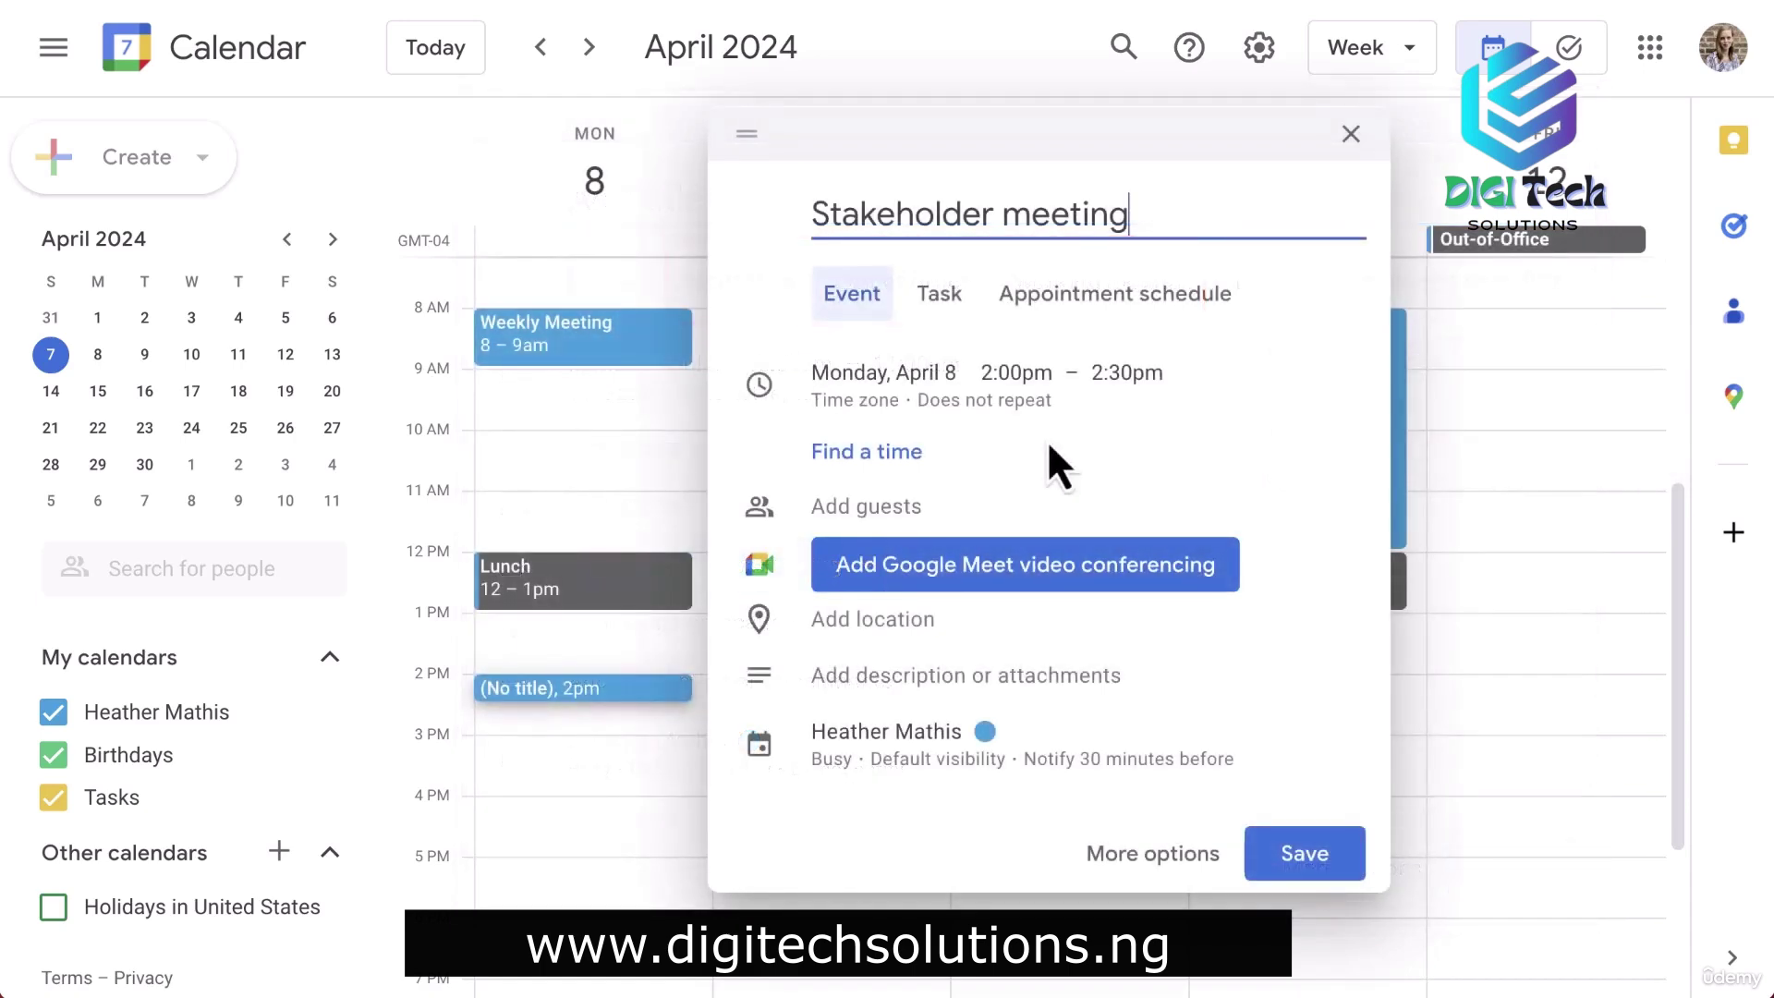
pyautogui.click(1038, 418)
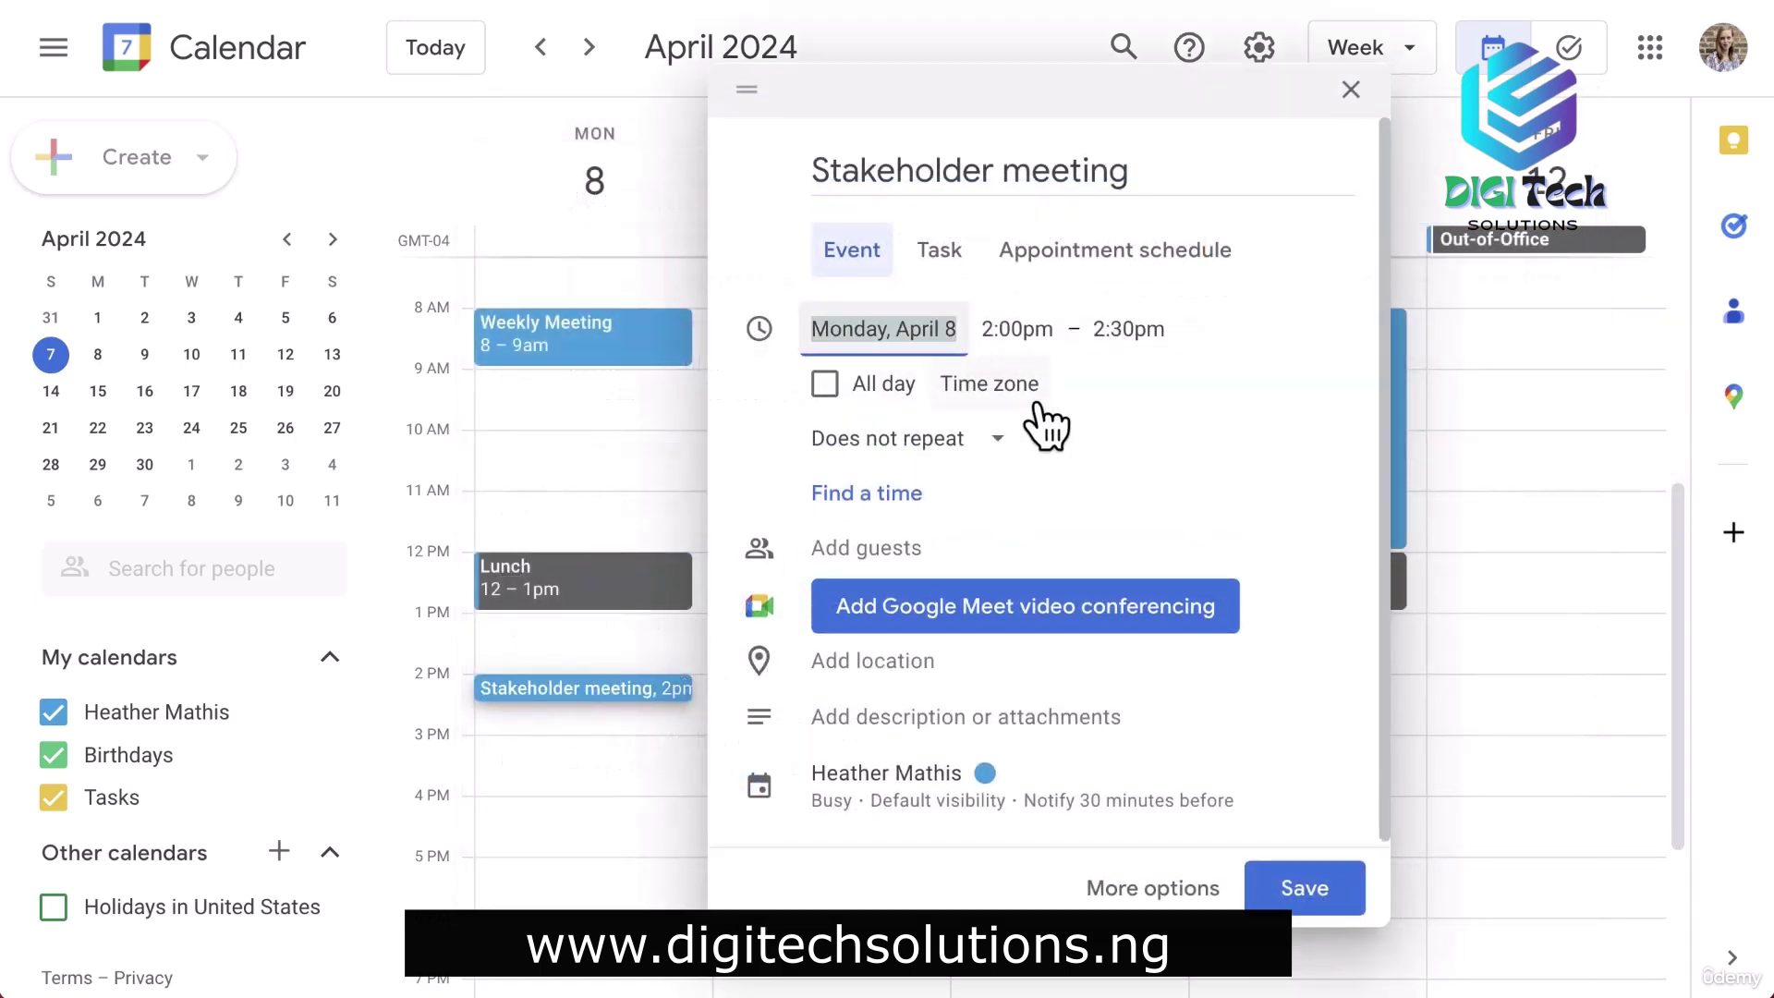
pyautogui.click(1124, 328)
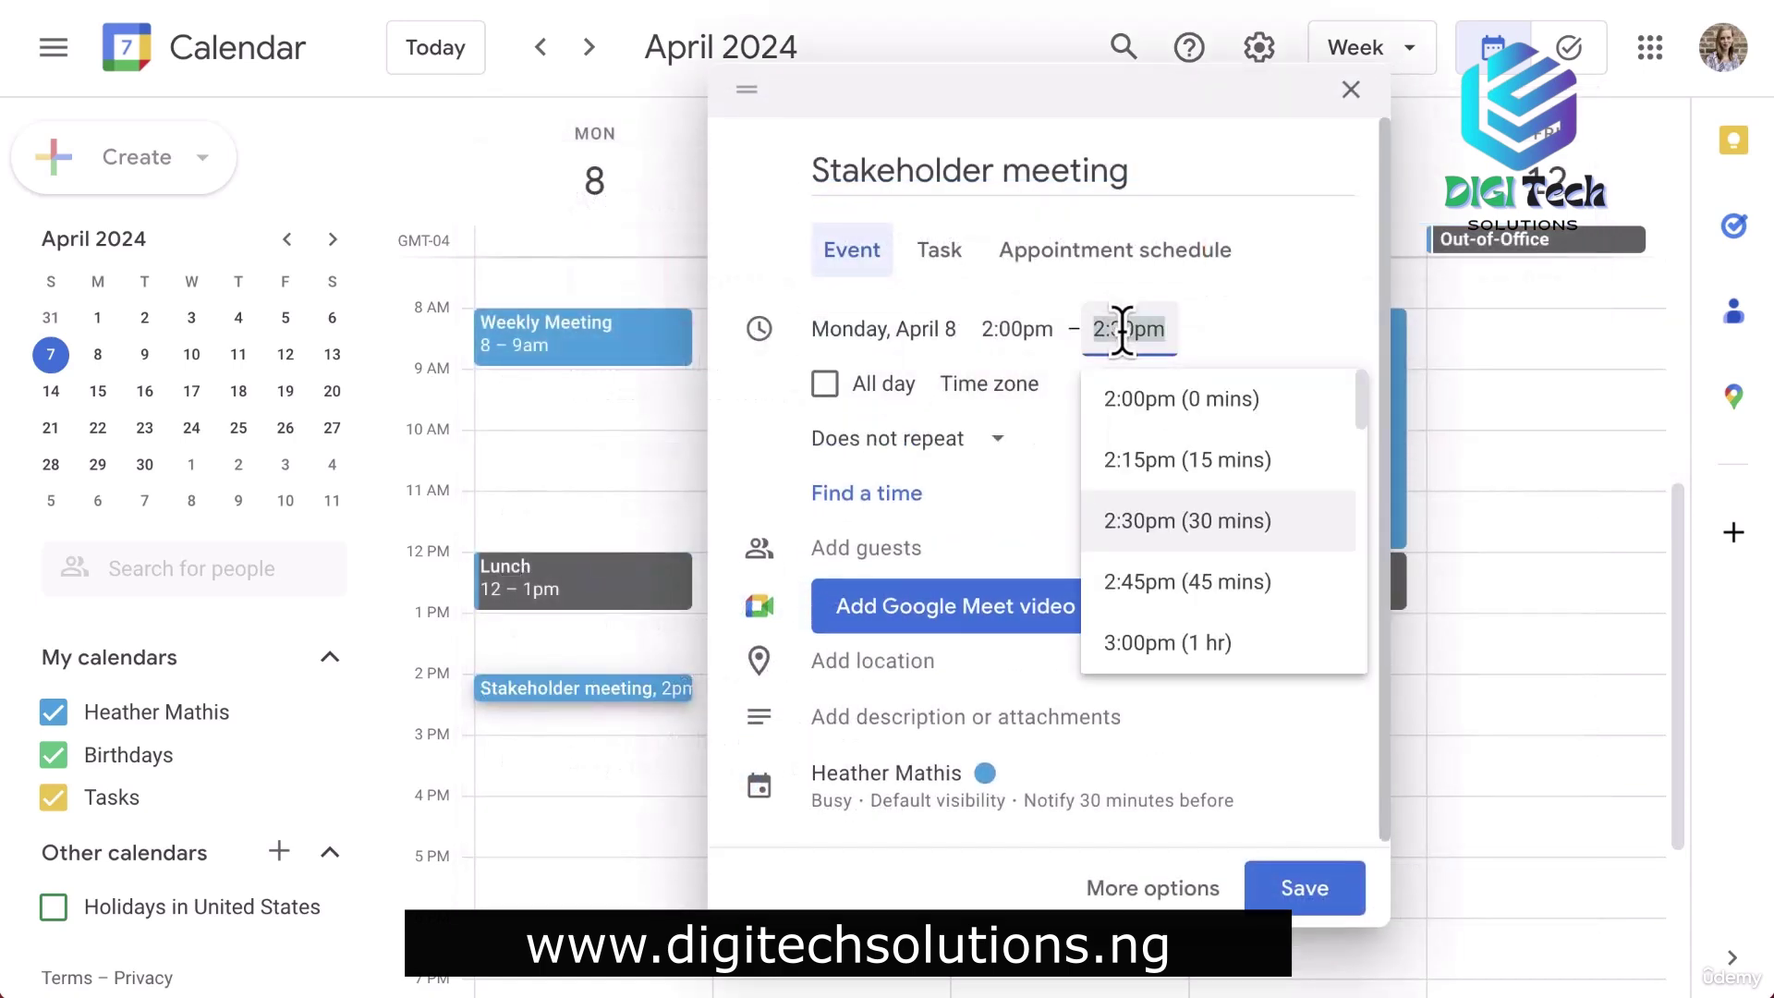
pyautogui.click(1216, 578)
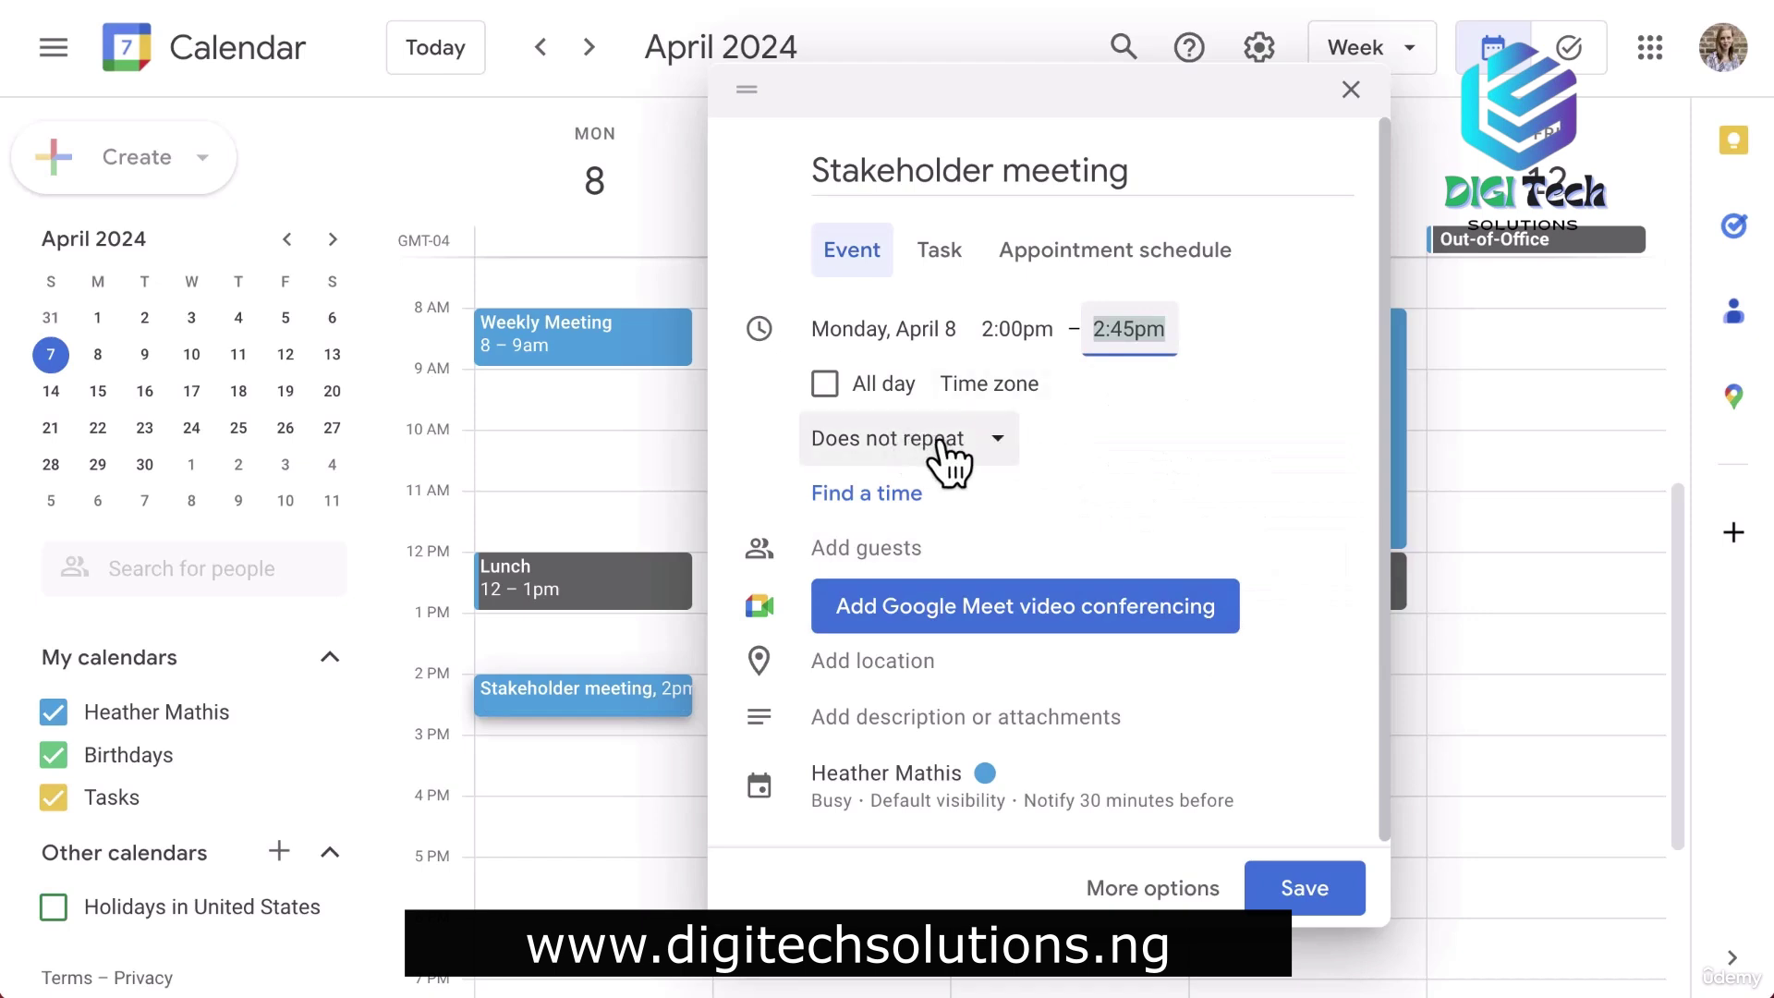
# Set a custom recurrence for the event: every 2 weeks on Monday, ending after 8 occurrences.
pyautogui.click(989, 462)
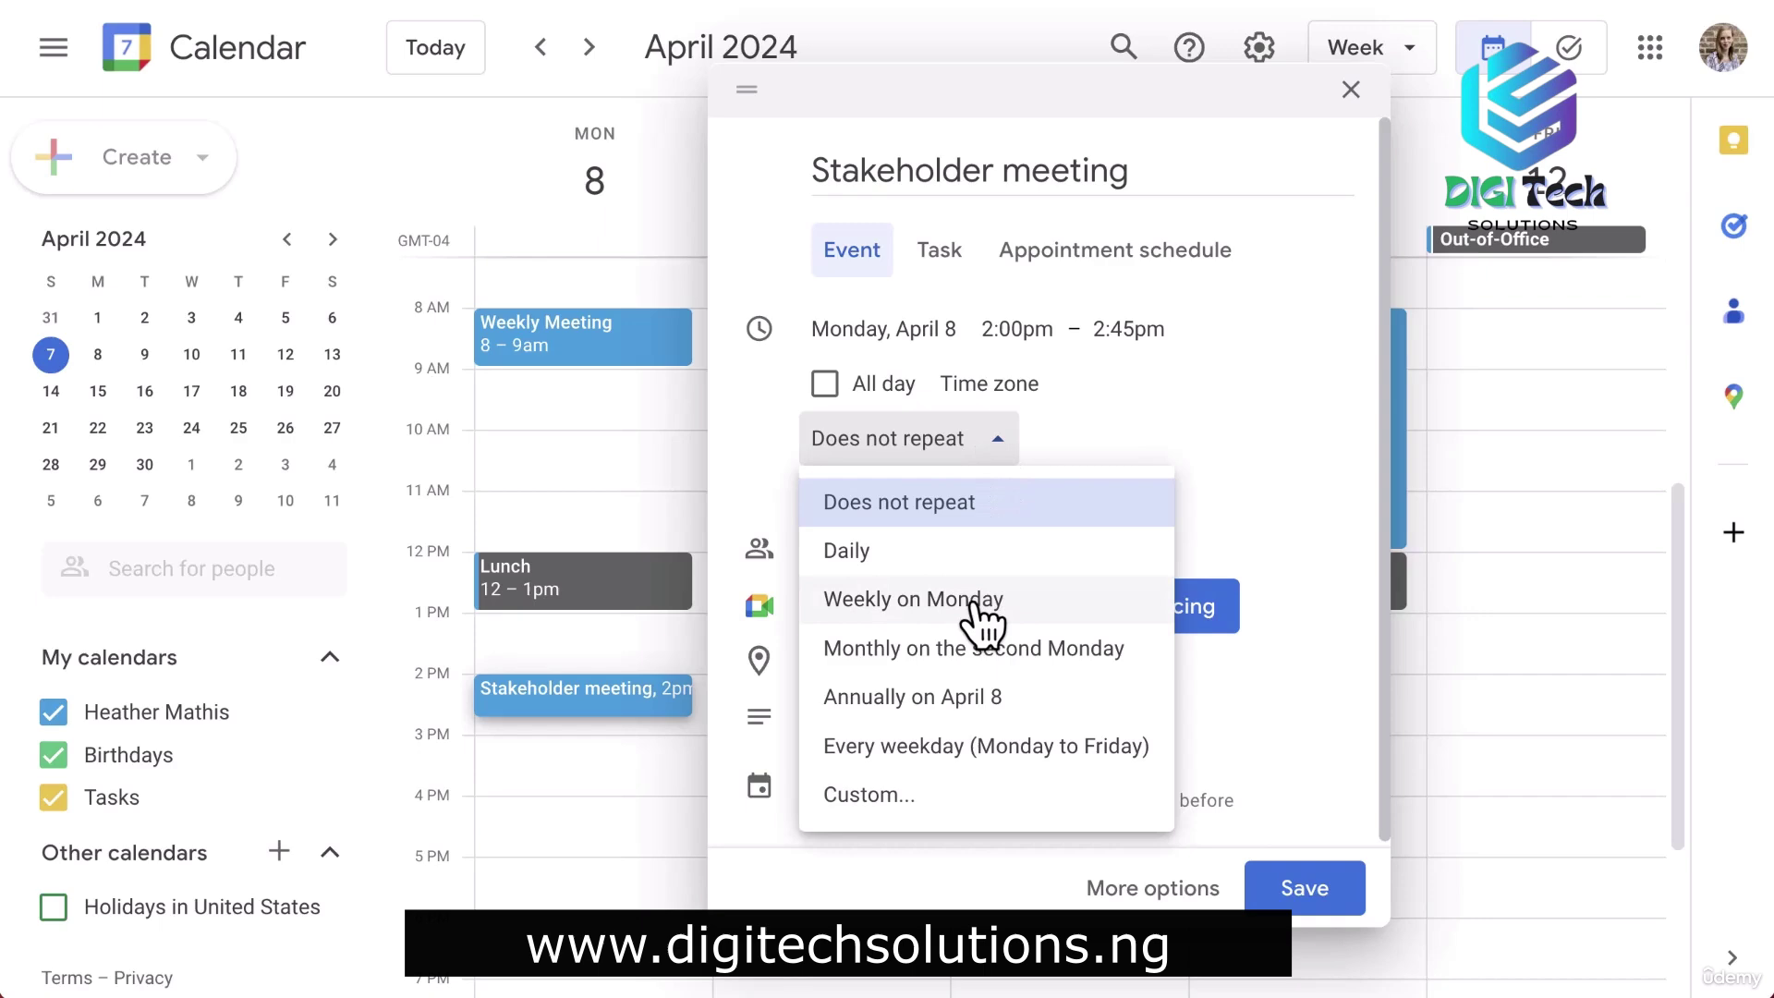
pyautogui.click(961, 815)
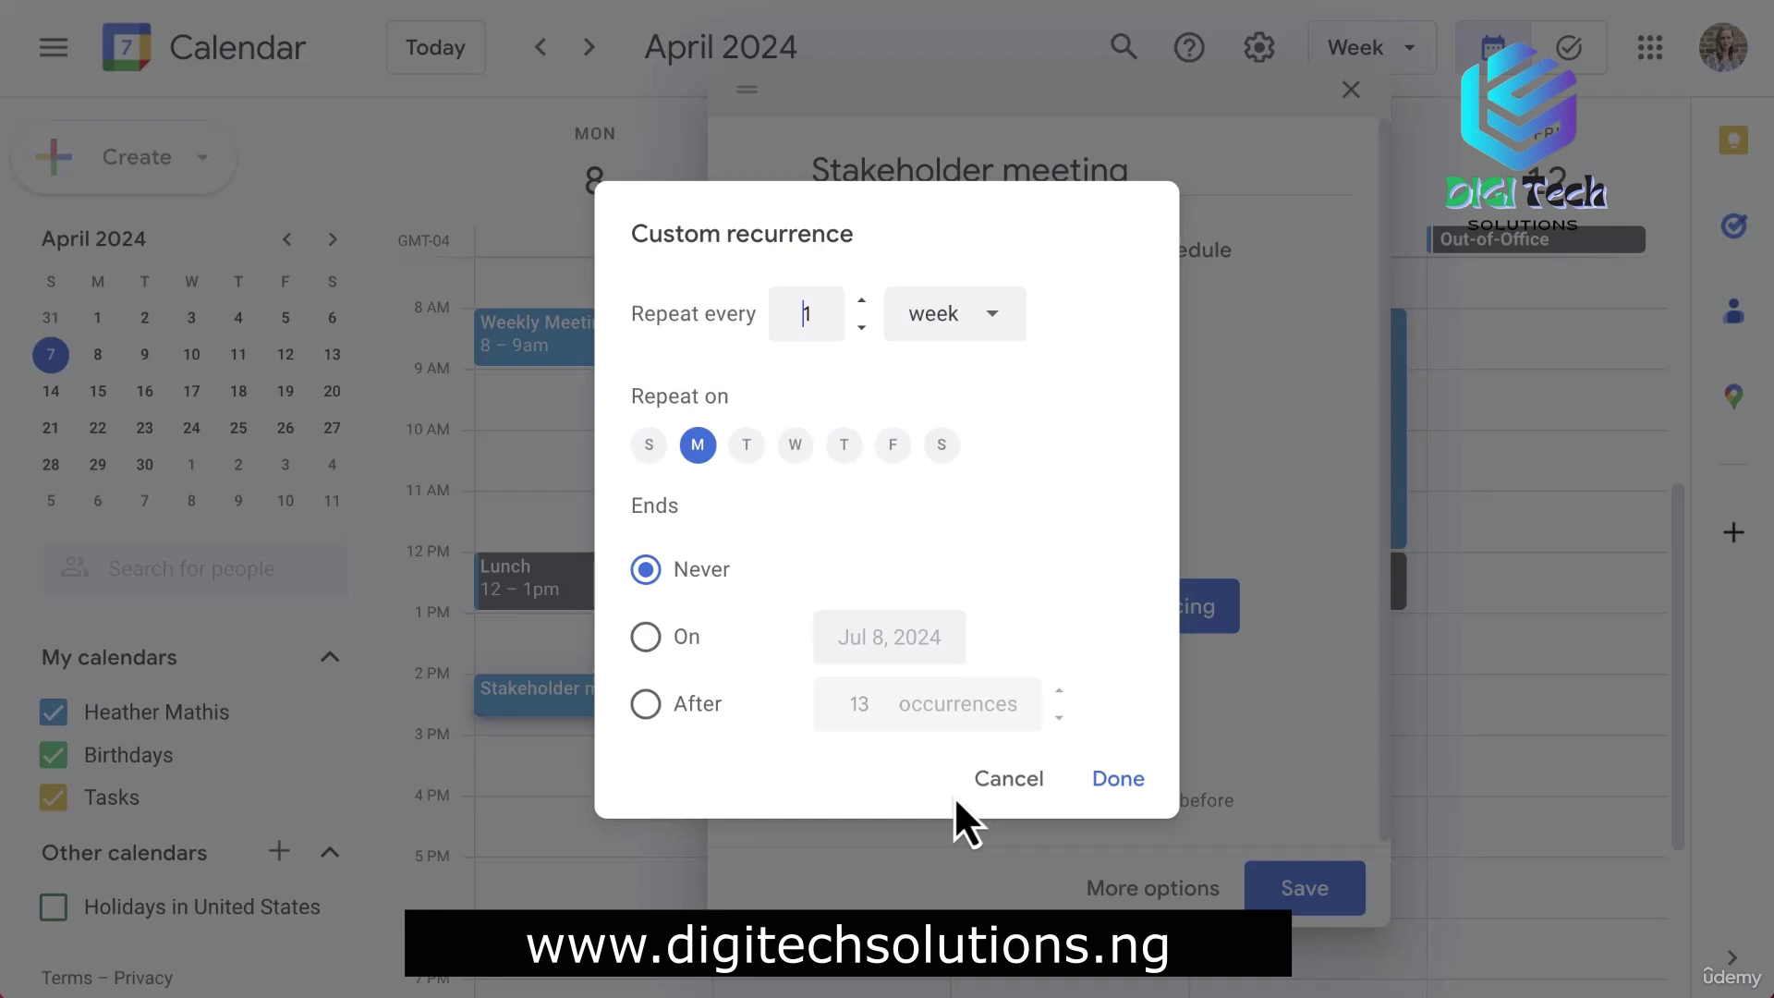
pyautogui.write('2')
pyautogui.click(647, 638)
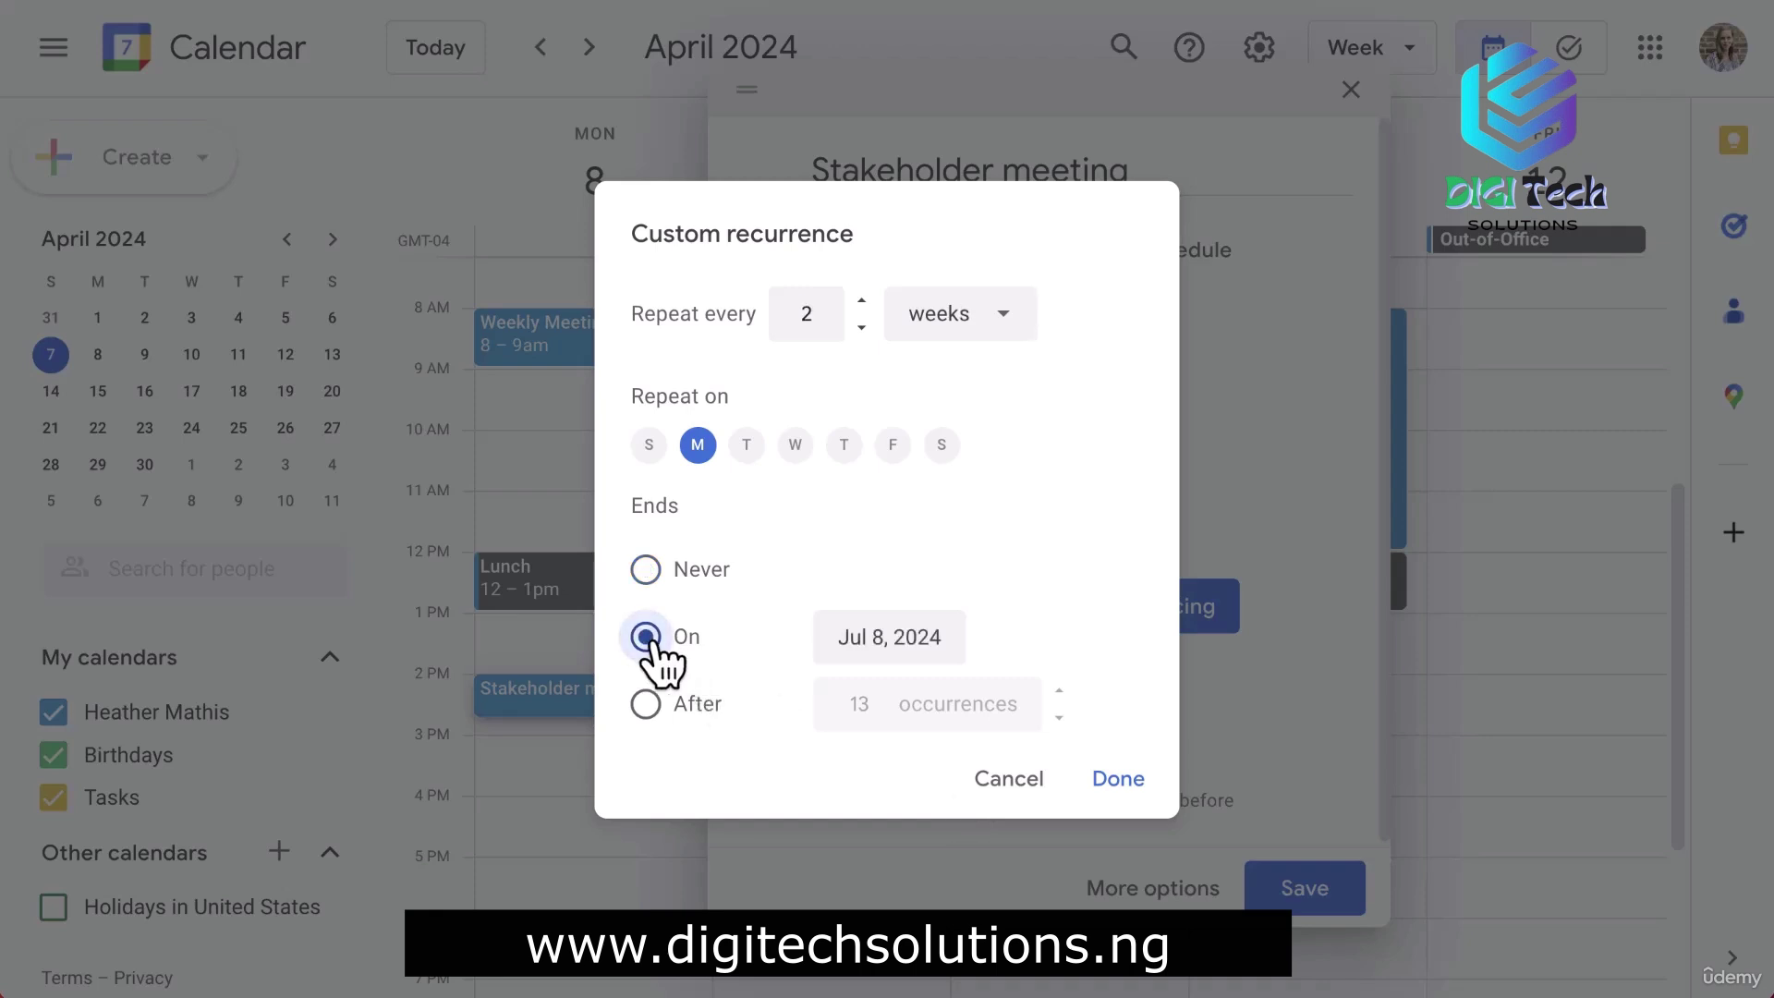
pyautogui.click(651, 706)
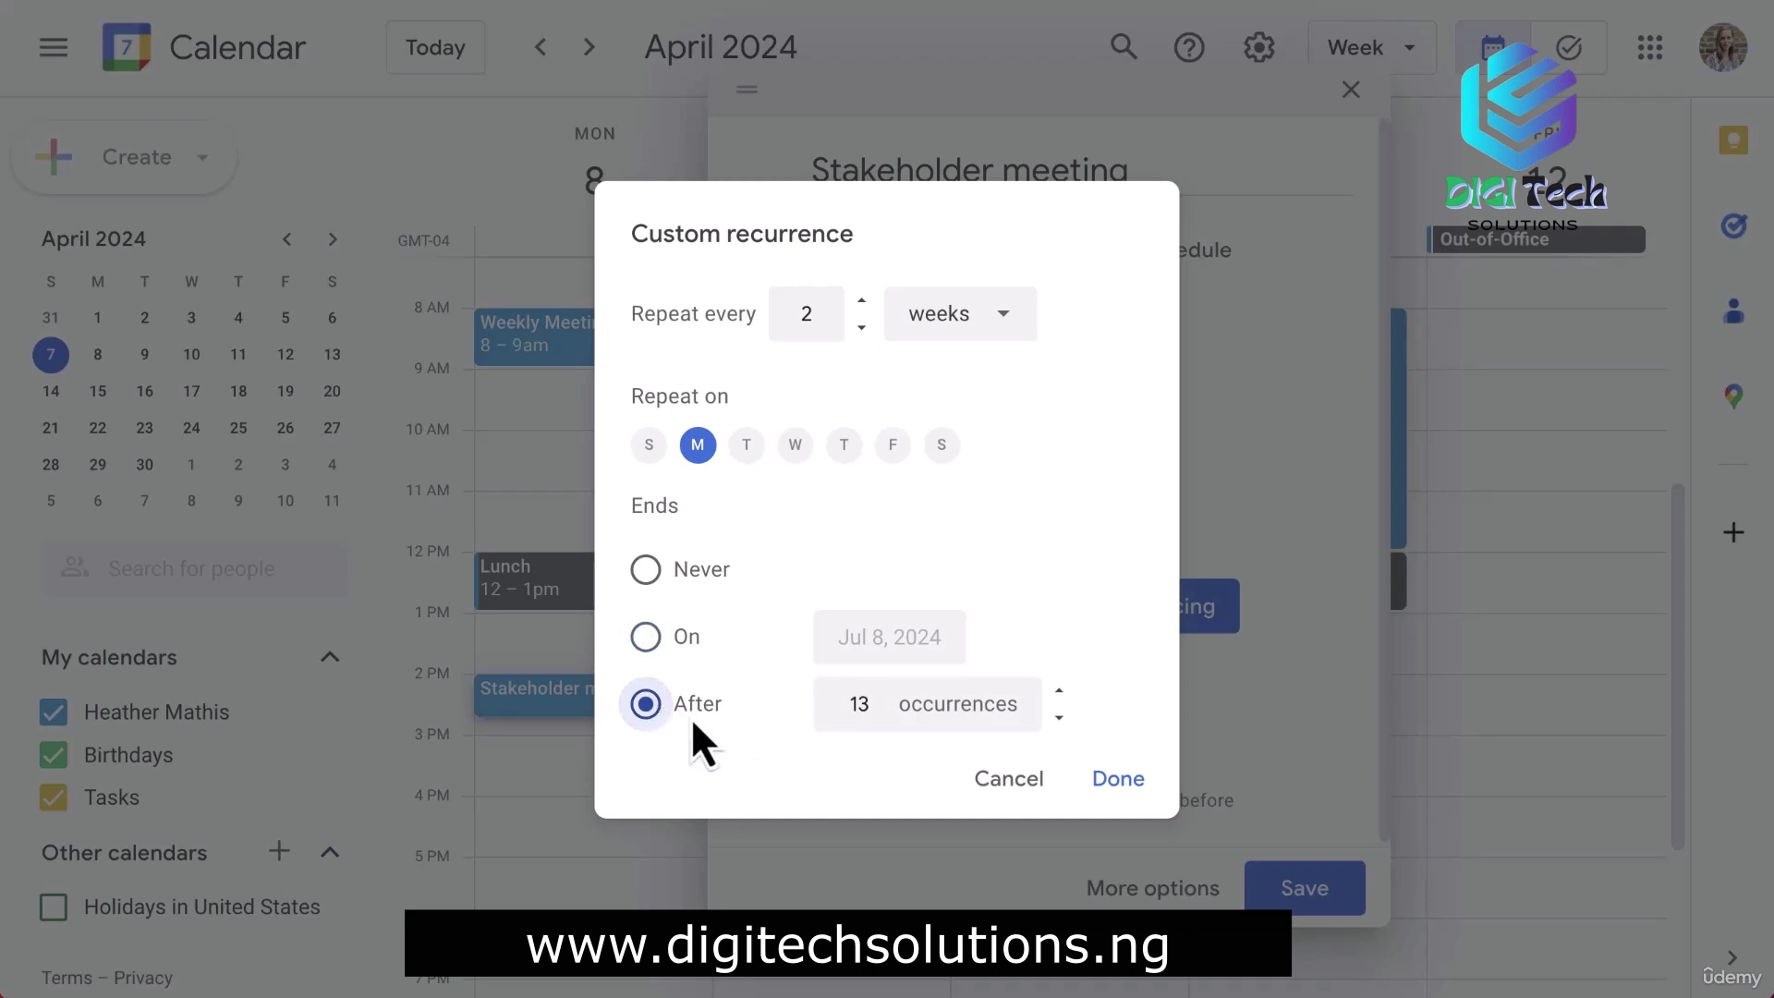
pyautogui.click(1059, 717)
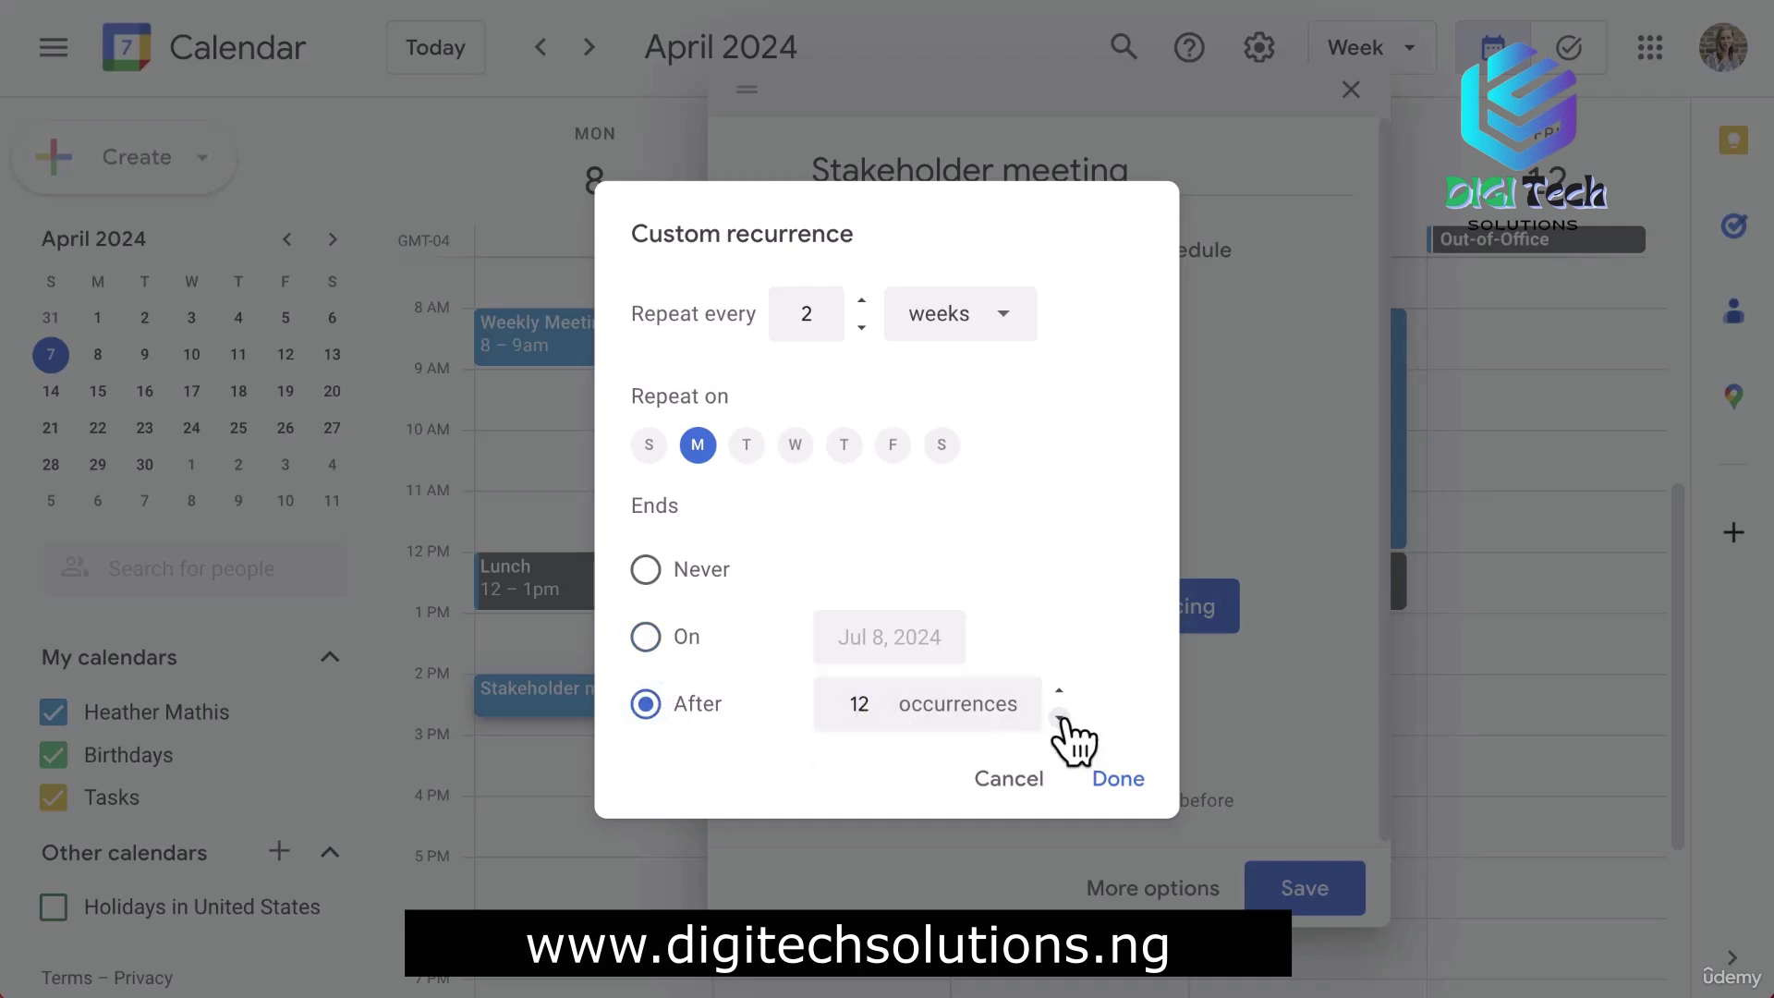
pyautogui.click(1059, 717)
pyautogui.click(1059, 717)
pyautogui.click(1058, 717)
pyautogui.click(1059, 717)
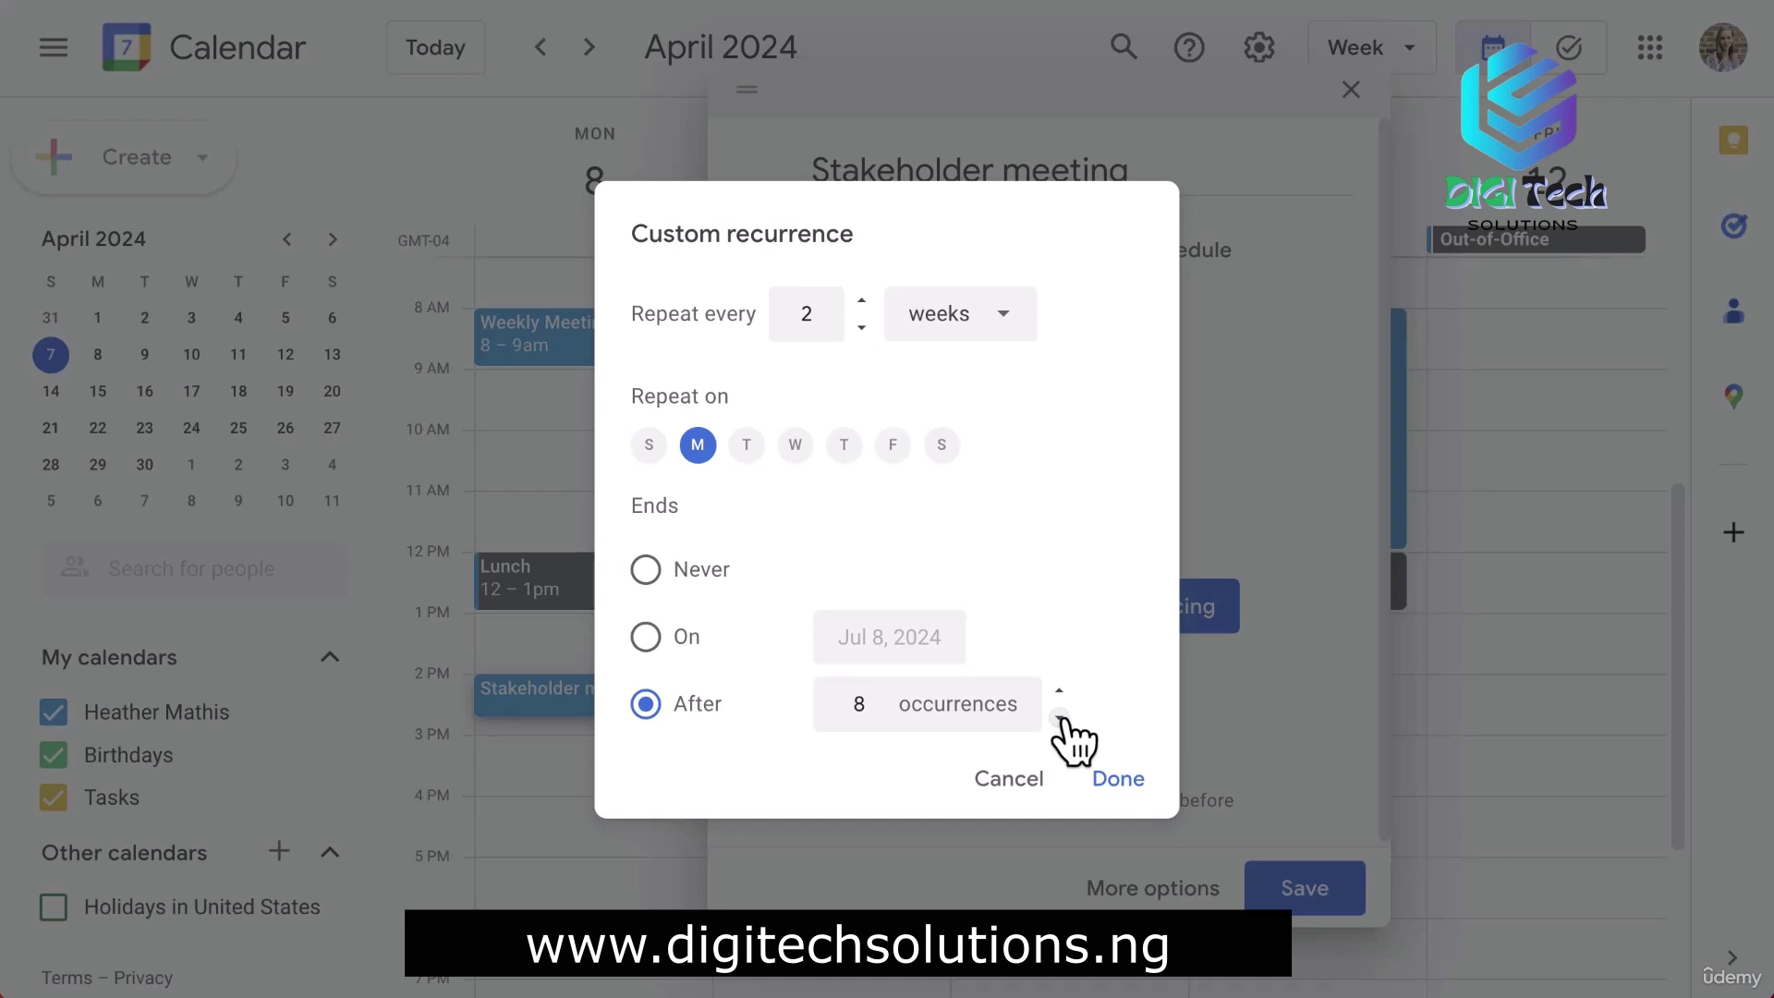
pyautogui.click(1117, 783)
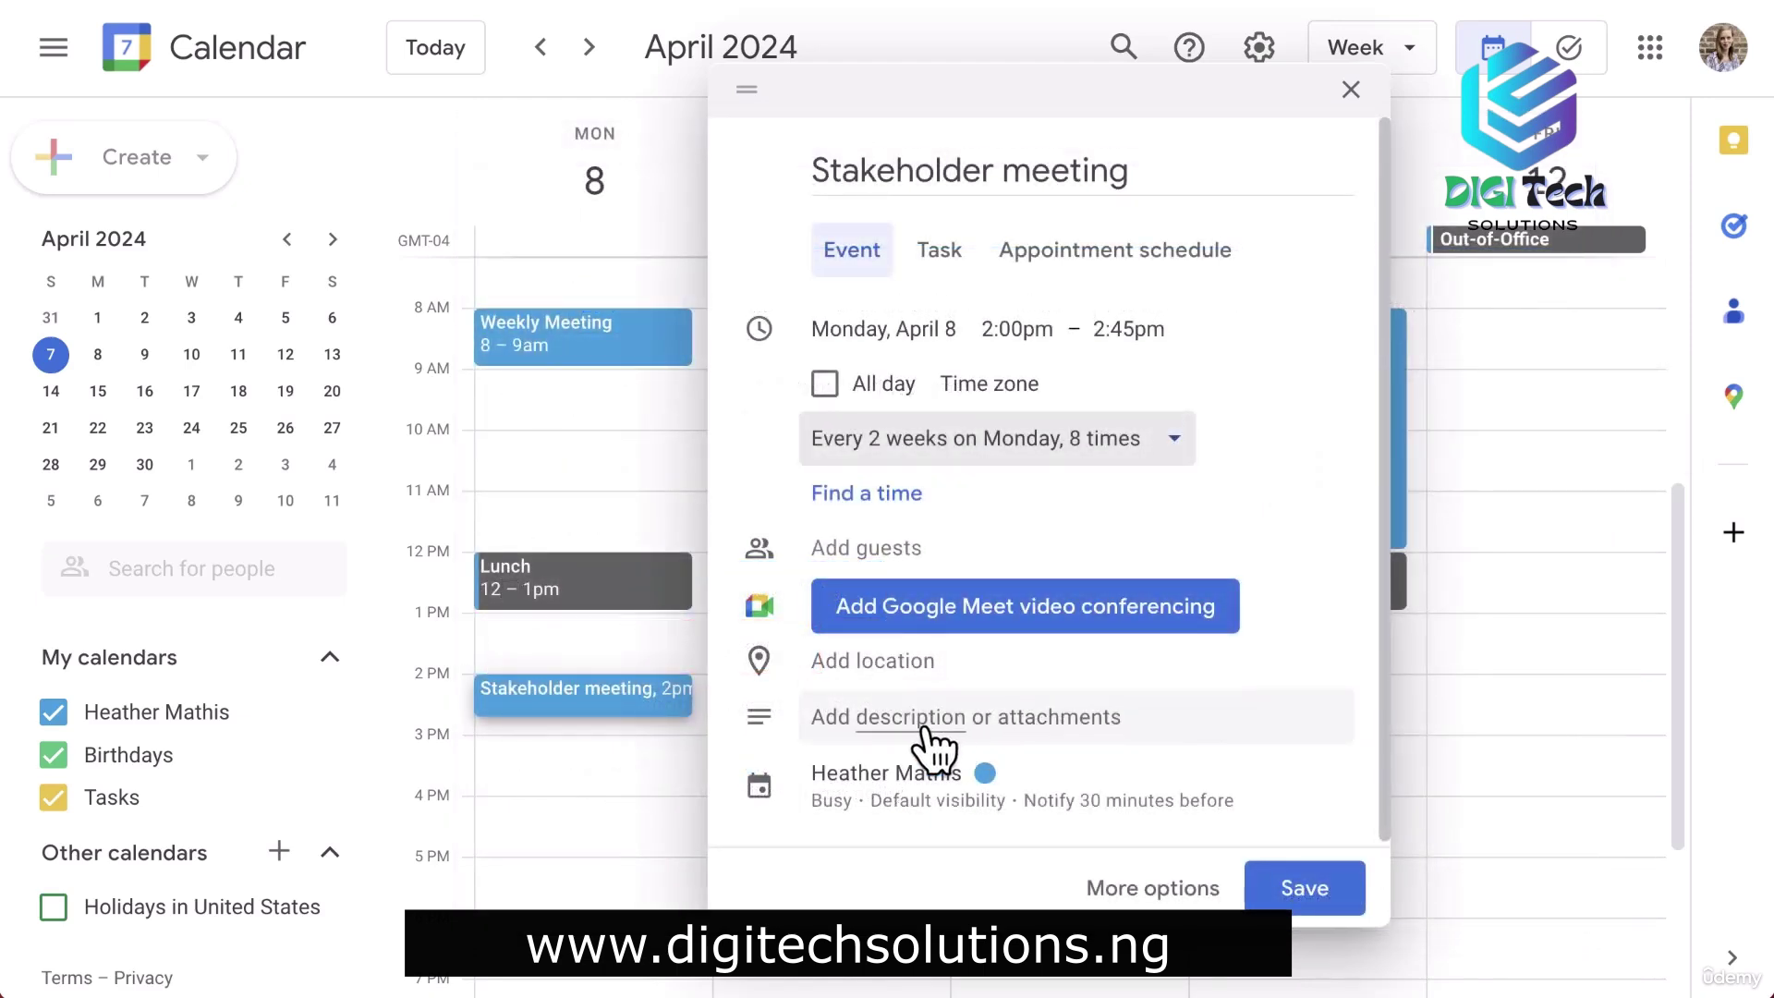
# Begin the event description with the line "By the end of this meeting, we will be able to:".
pyautogui.click(882, 730)
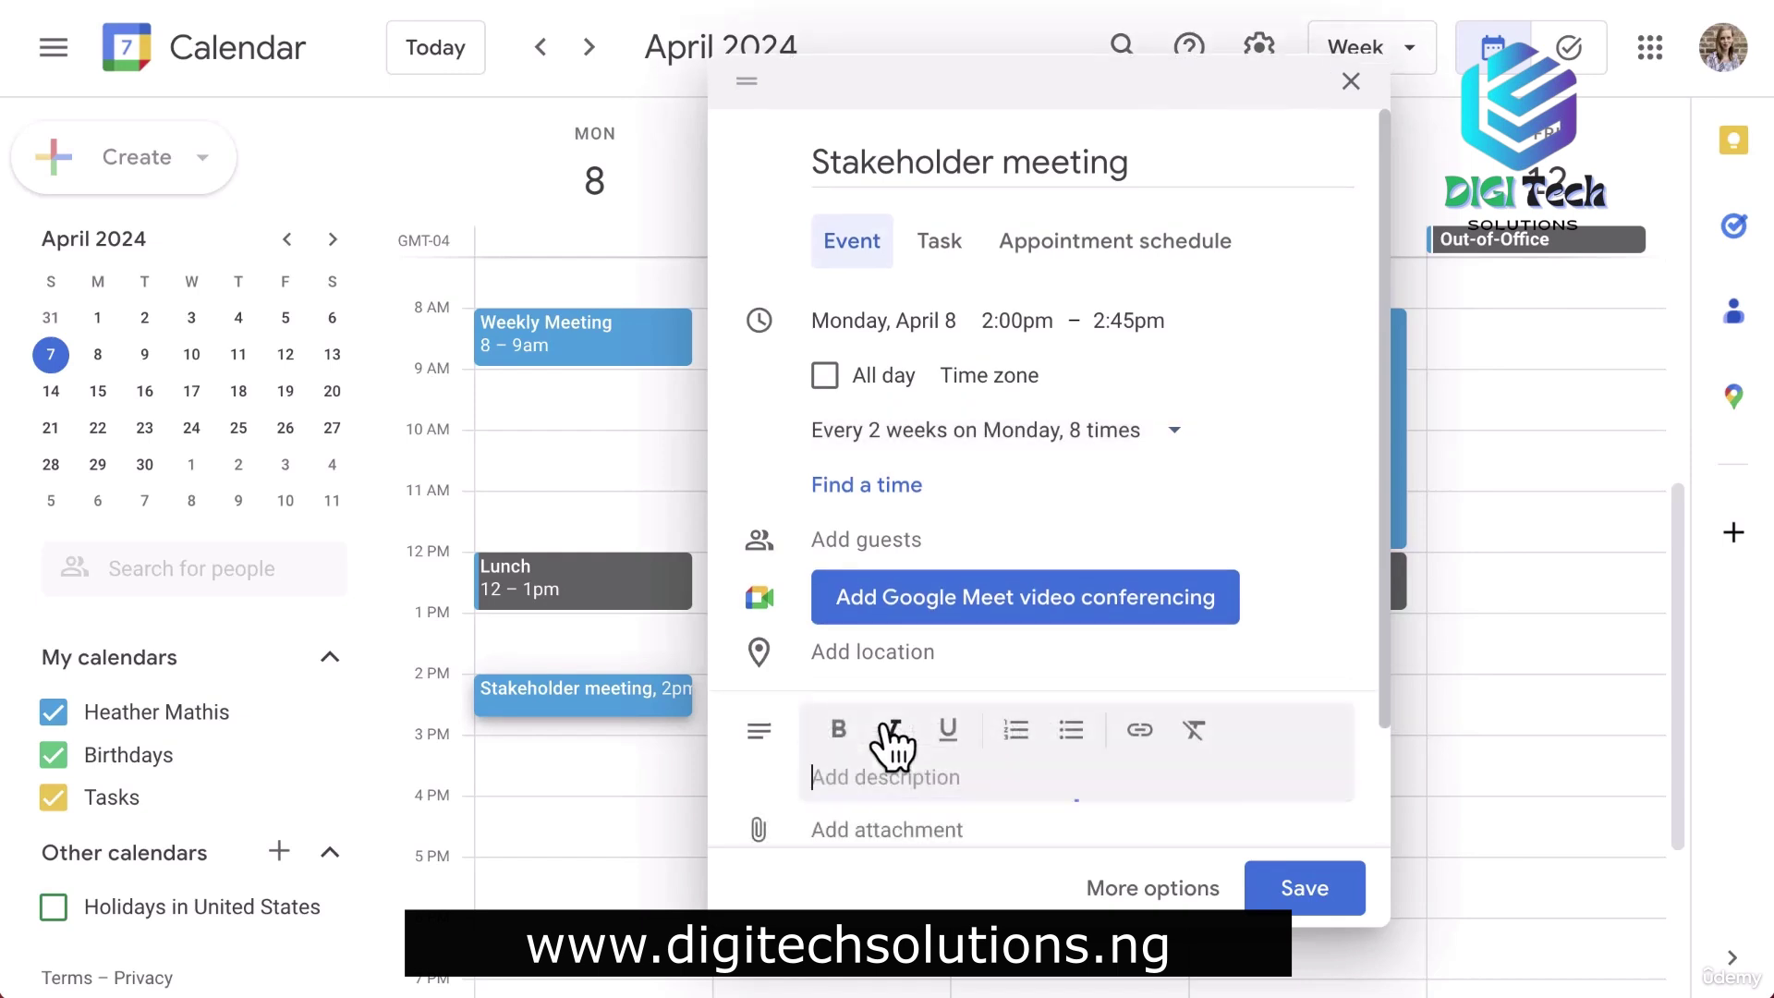
pyautogui.scroll(-2, 903, 764)
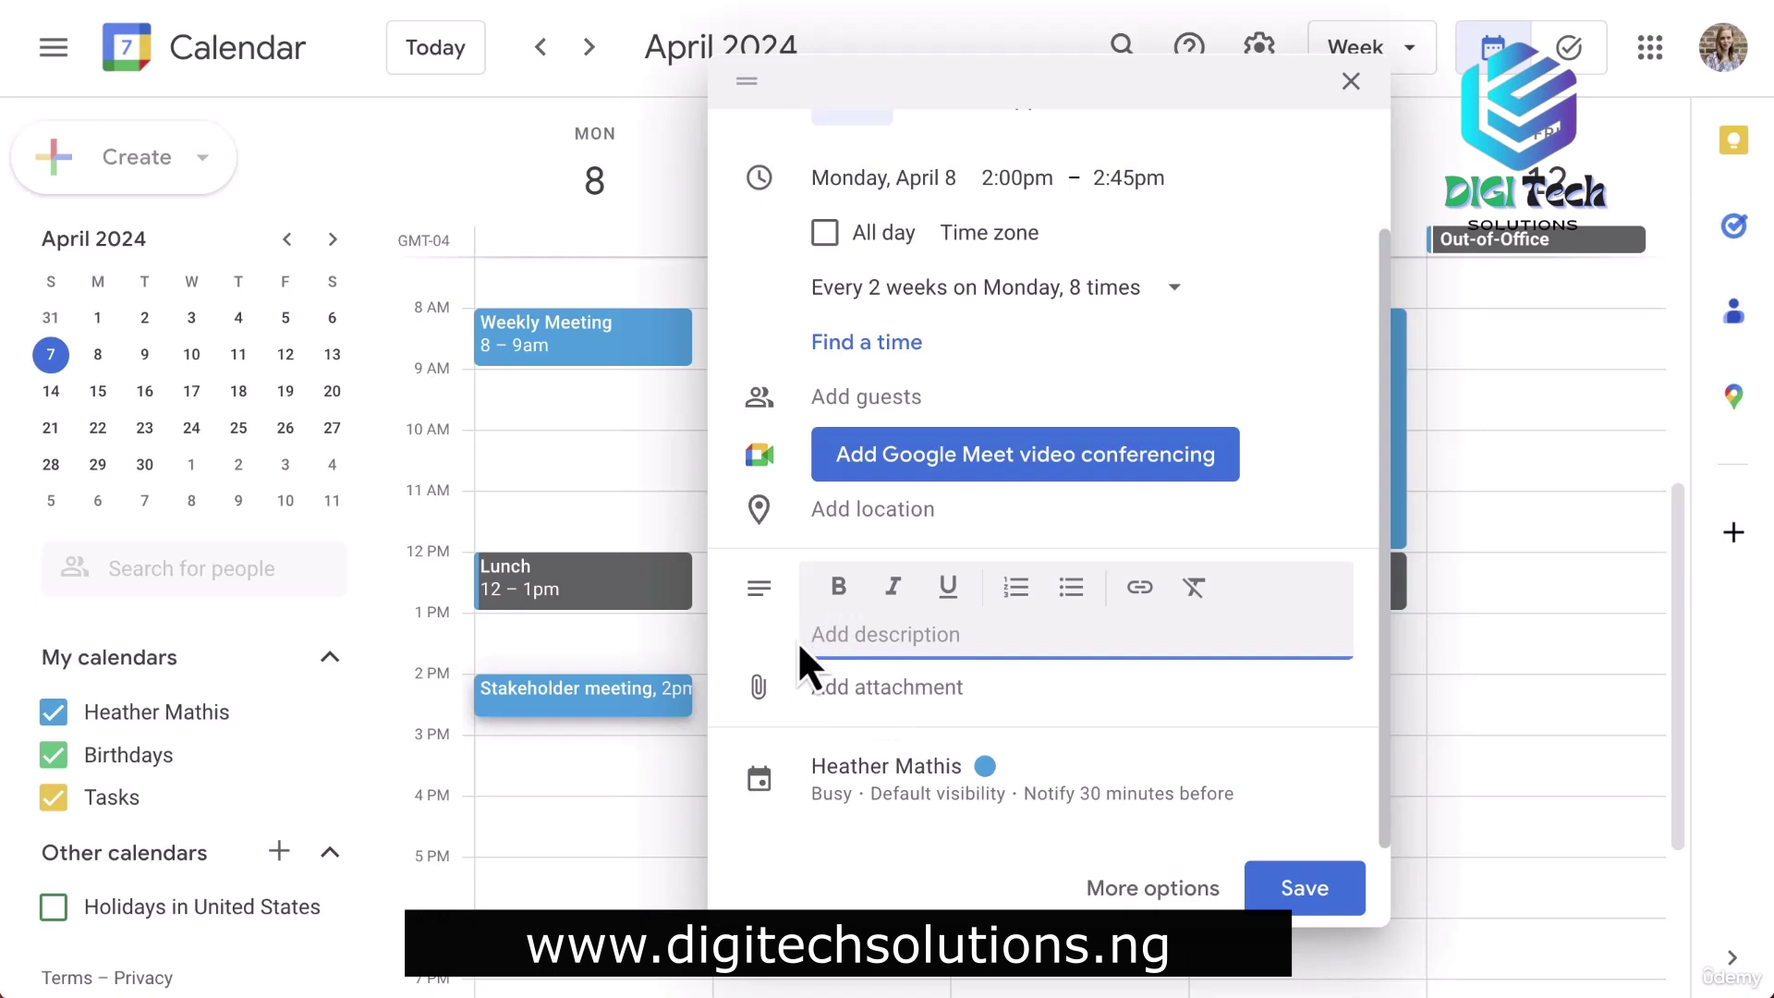
pyautogui.write('By the end of th')
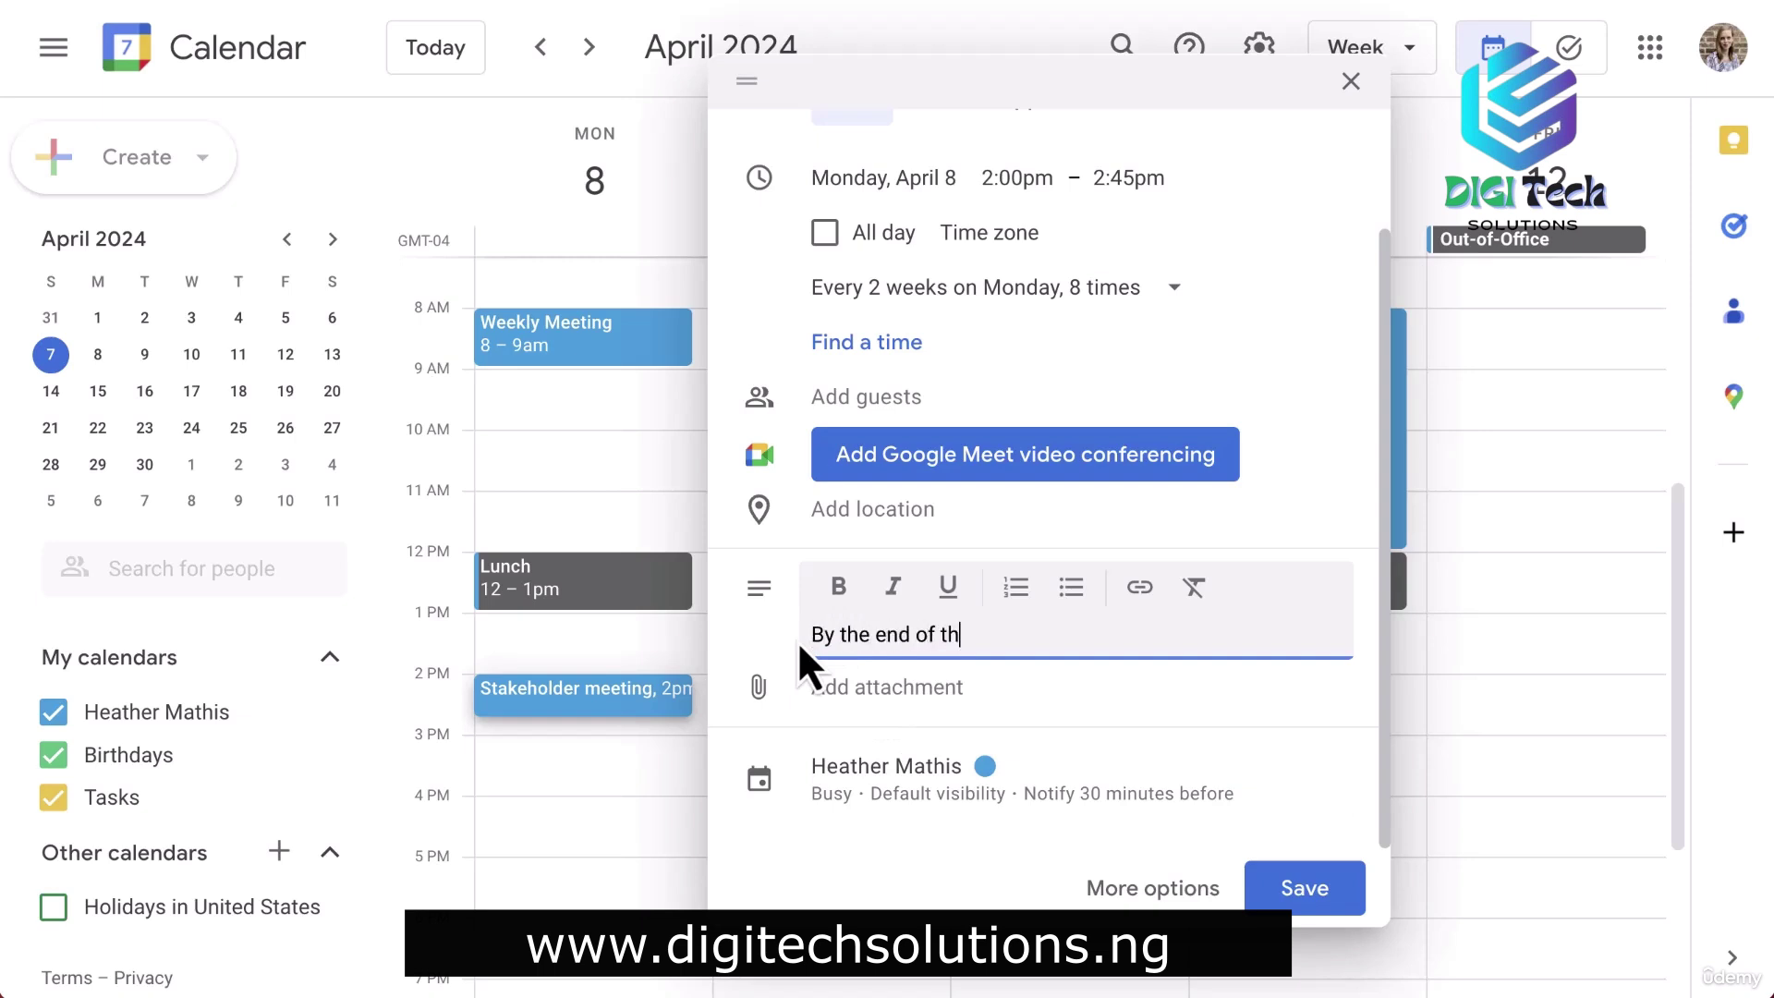
pyautogui.write('is meeting, we will be able to:')
pyautogui.press('Return')
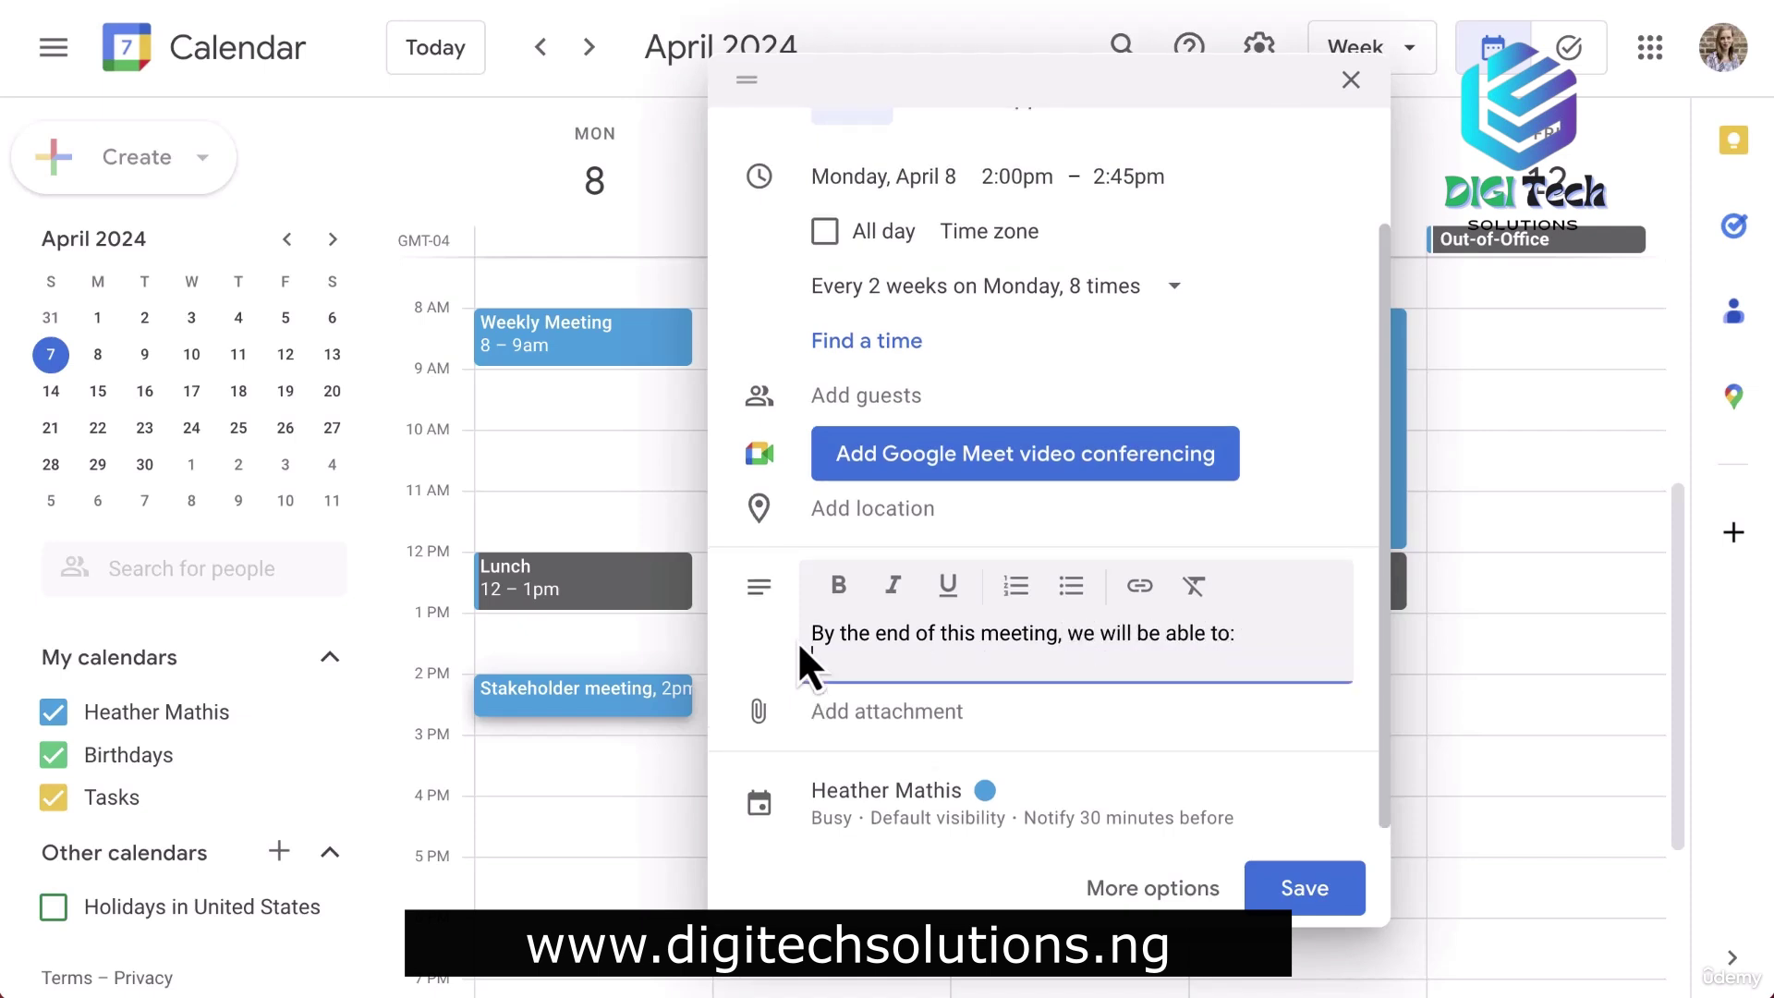
# Add a numbered list to the description with the items "Create....", "Discuss...", "Identify....", "Analyze..." and "Plan...".
pyautogui.click(1016, 586)
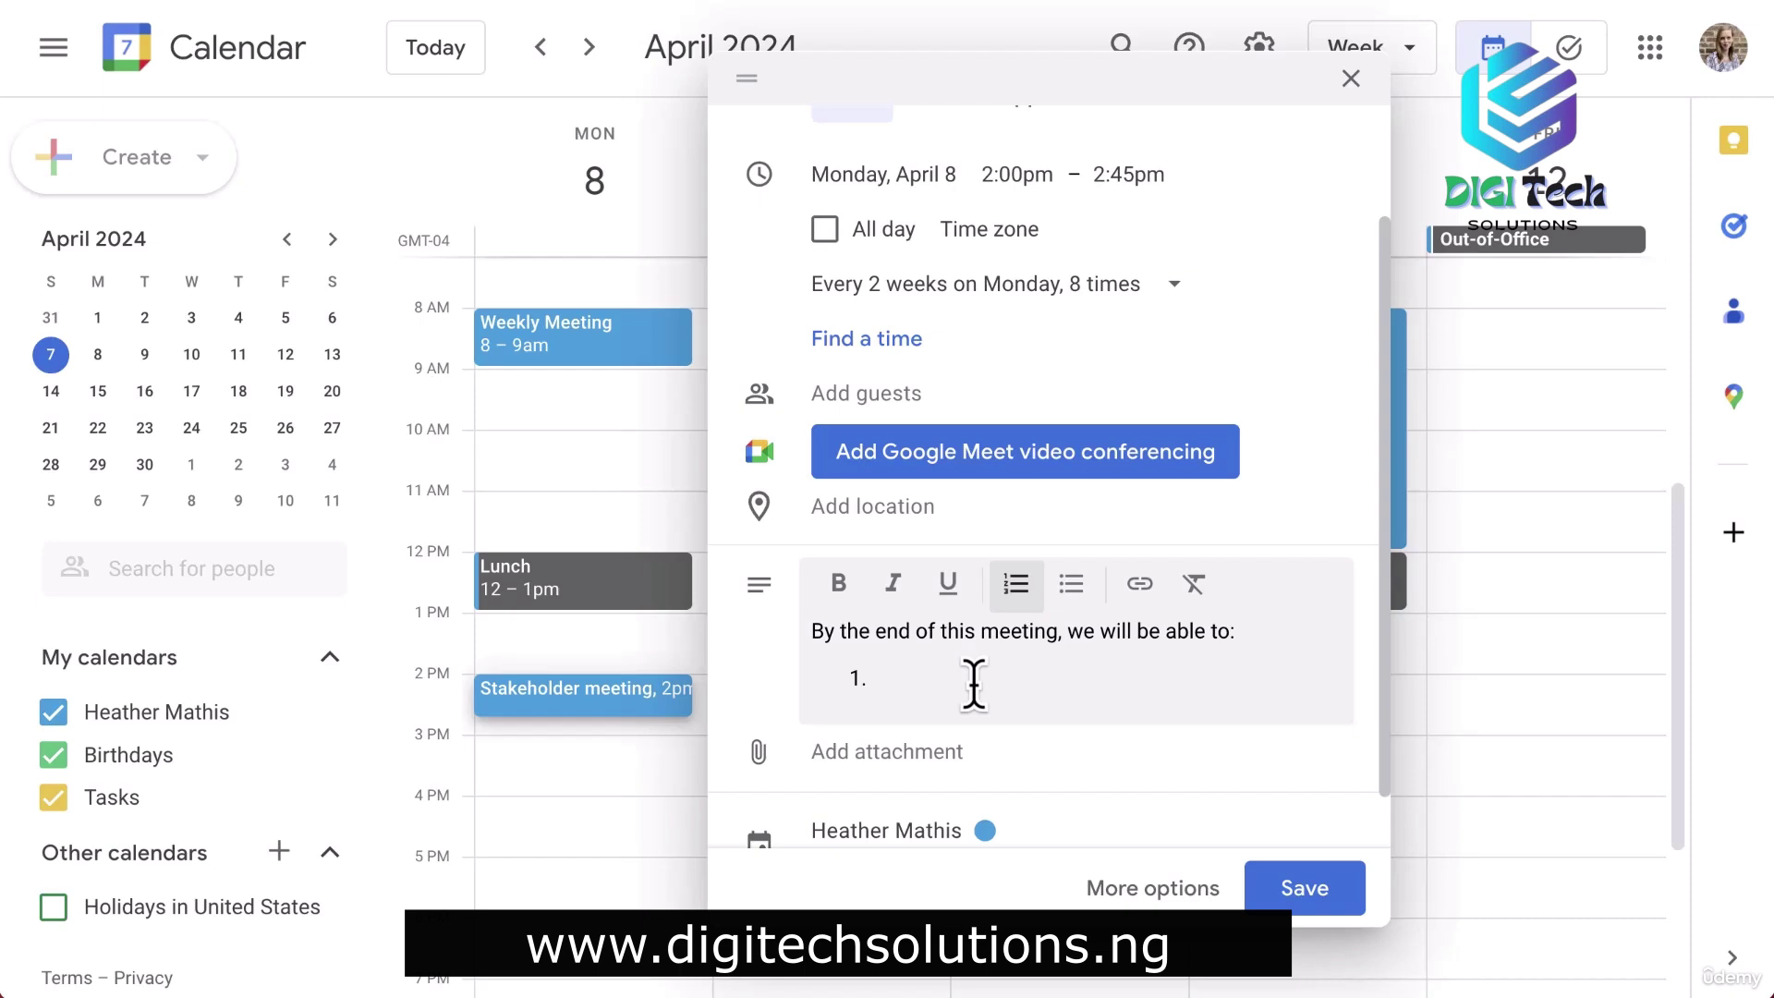
pyautogui.write('Create....')
pyautogui.press('Return')
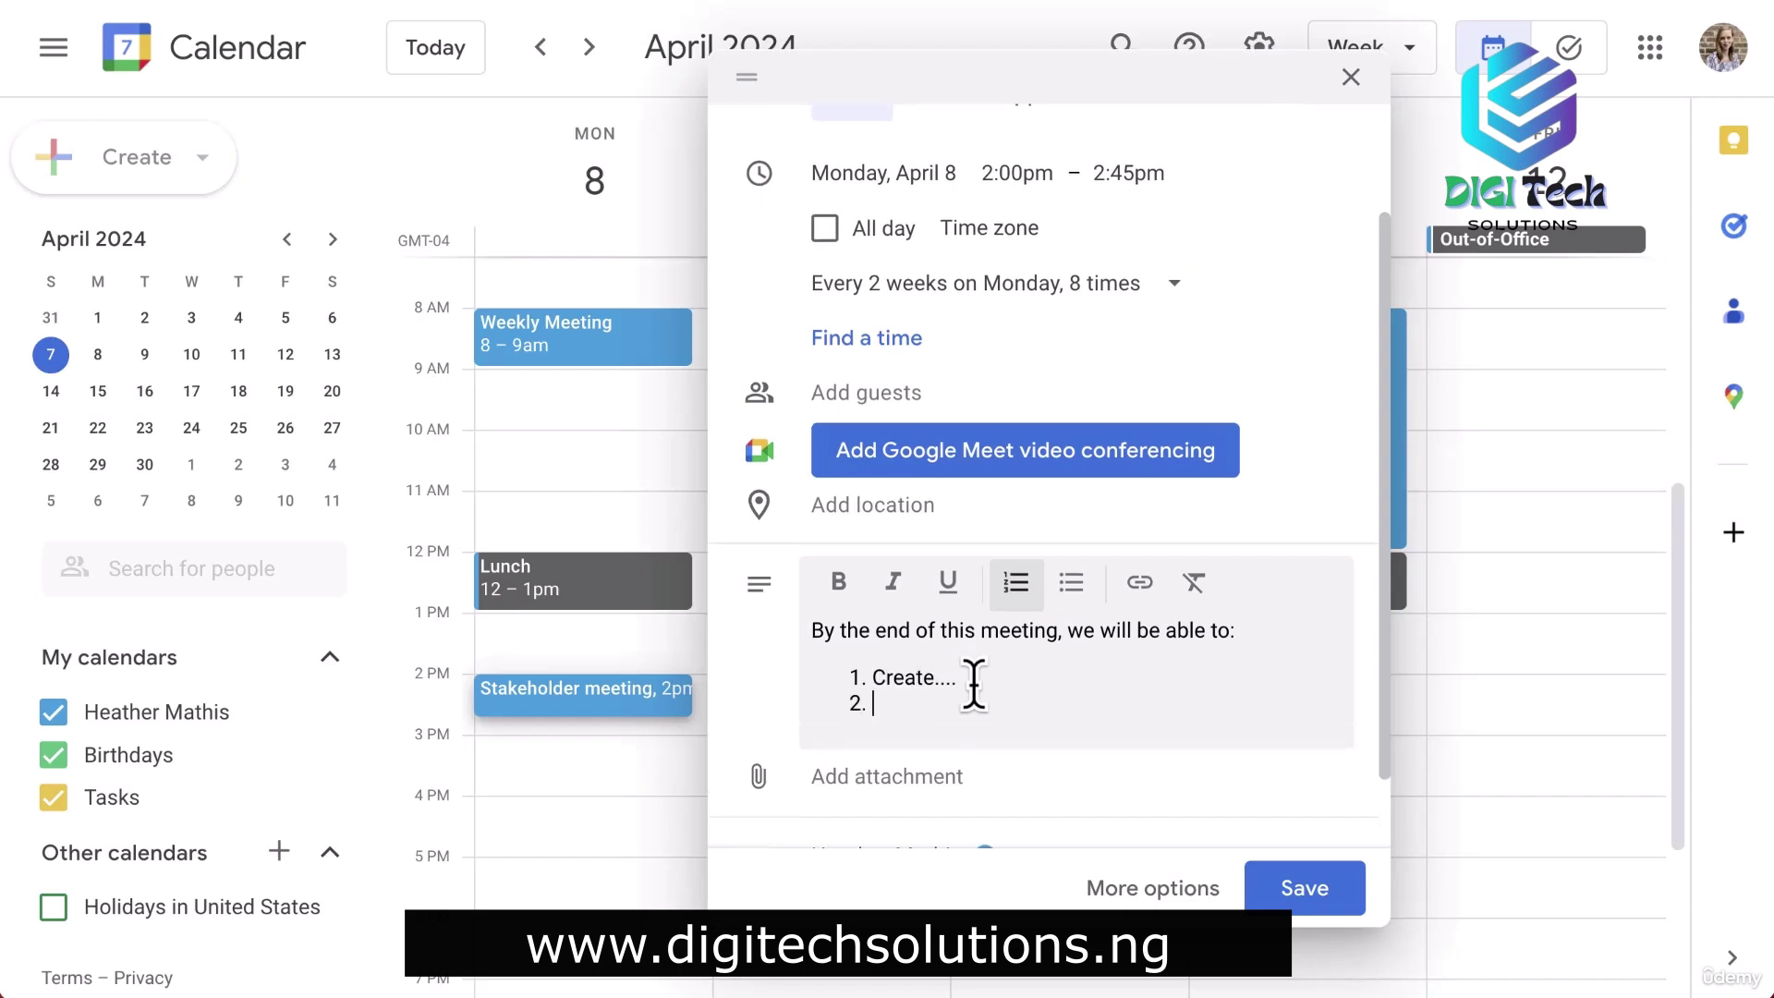
pyautogui.write('Discuss..')
pyautogui.press('Return')
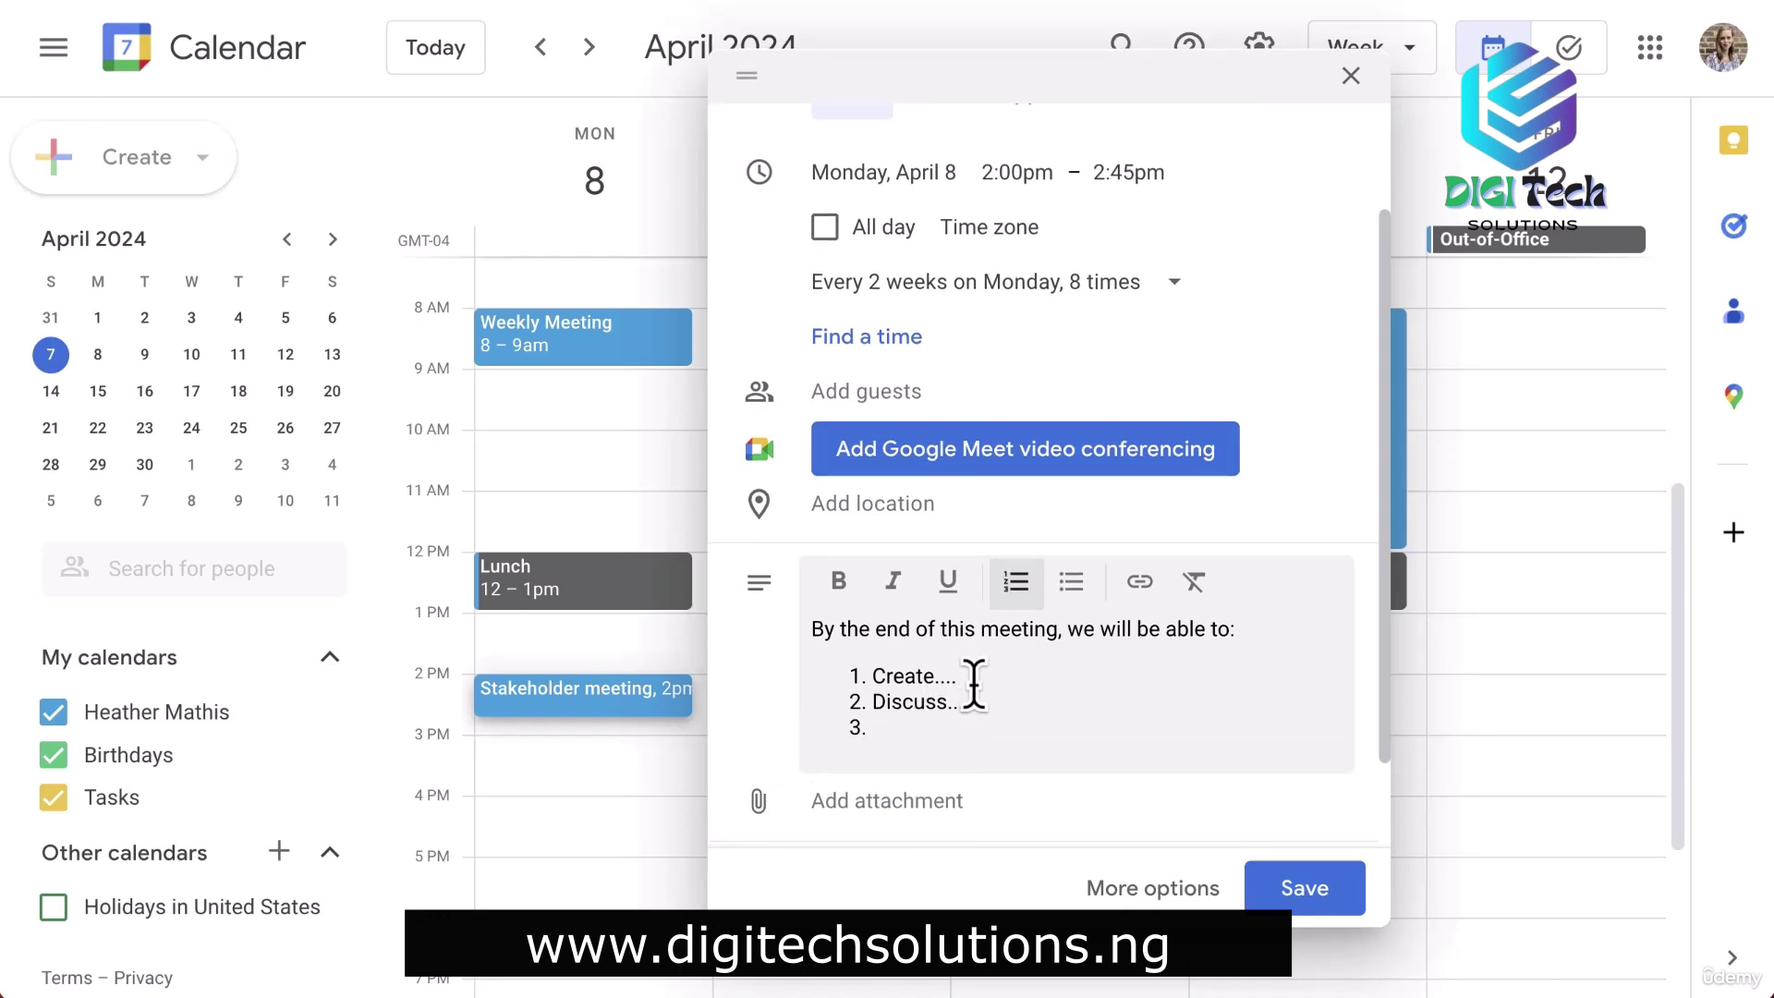
pyautogui.write('Identify....')
pyautogui.press('Return')
pyautogui.write('Ana')
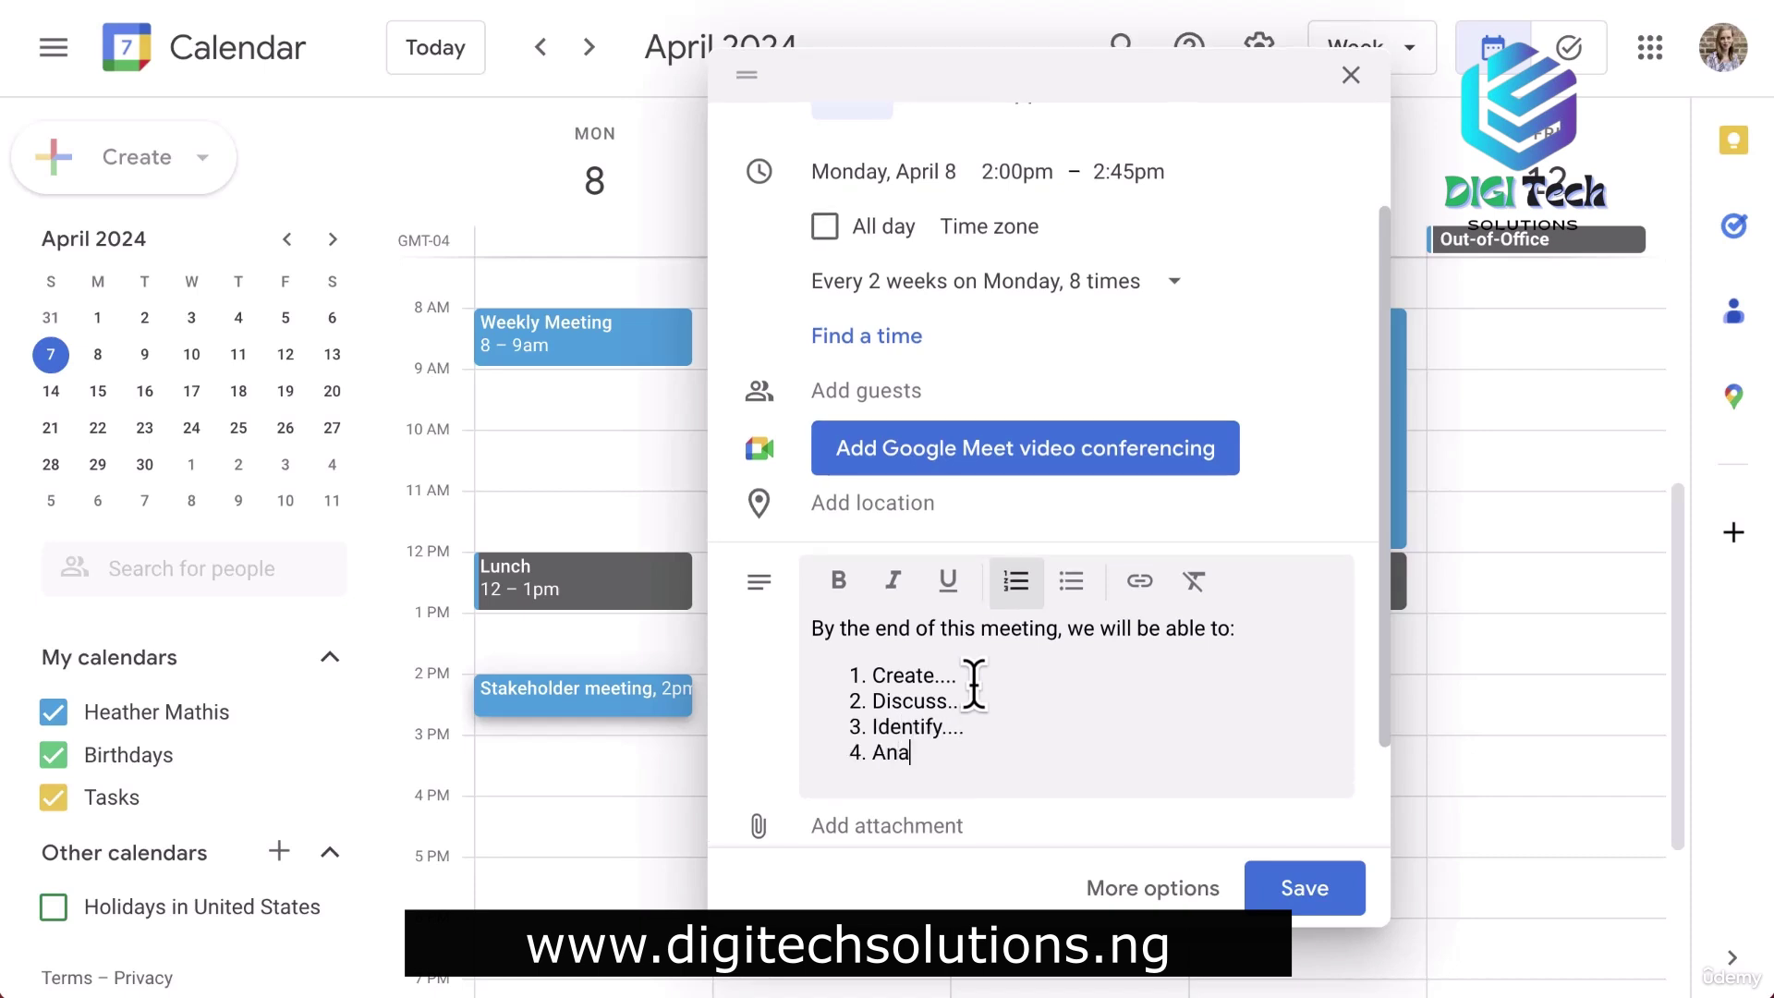
pyautogui.write('lyze...')
pyautogui.press('Return')
pyautogui.write('Plan...')
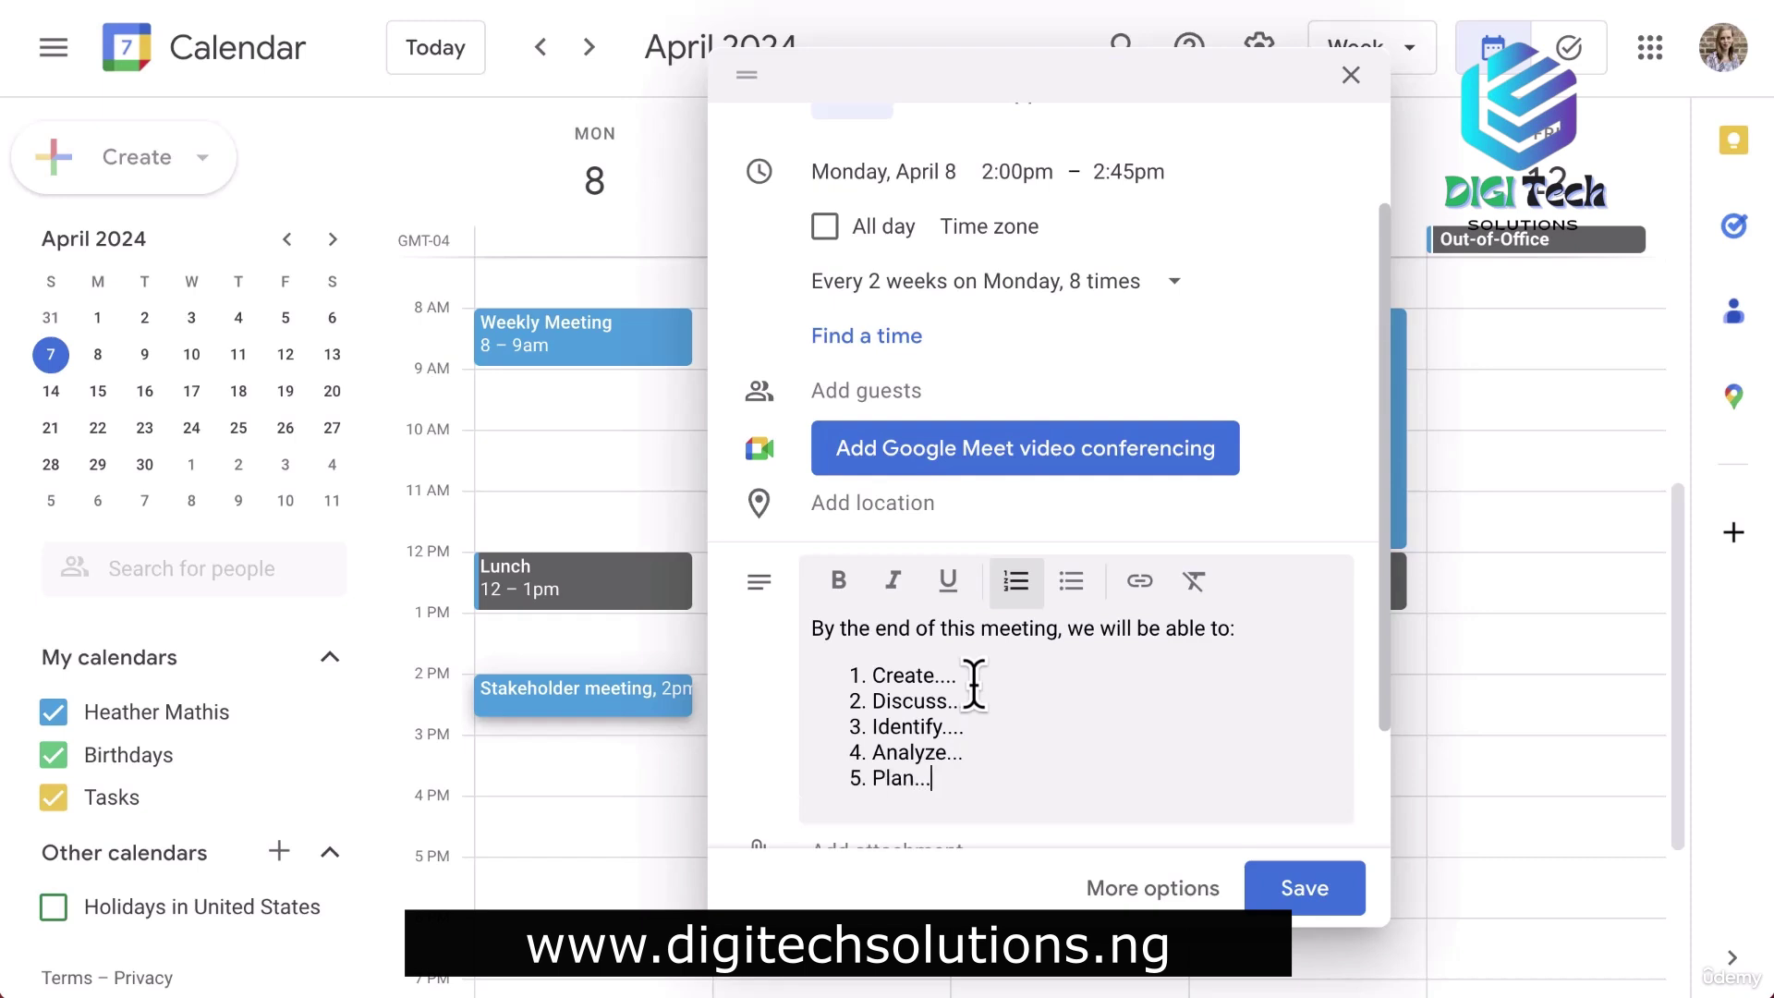
# End the numbered list and add the line "Before attending, please complete the following:" below it in the description.
pyautogui.scroll(-1, 993, 711)
pyautogui.press('Return')
pyautogui.press('Return')
pyautogui.write('Before a')
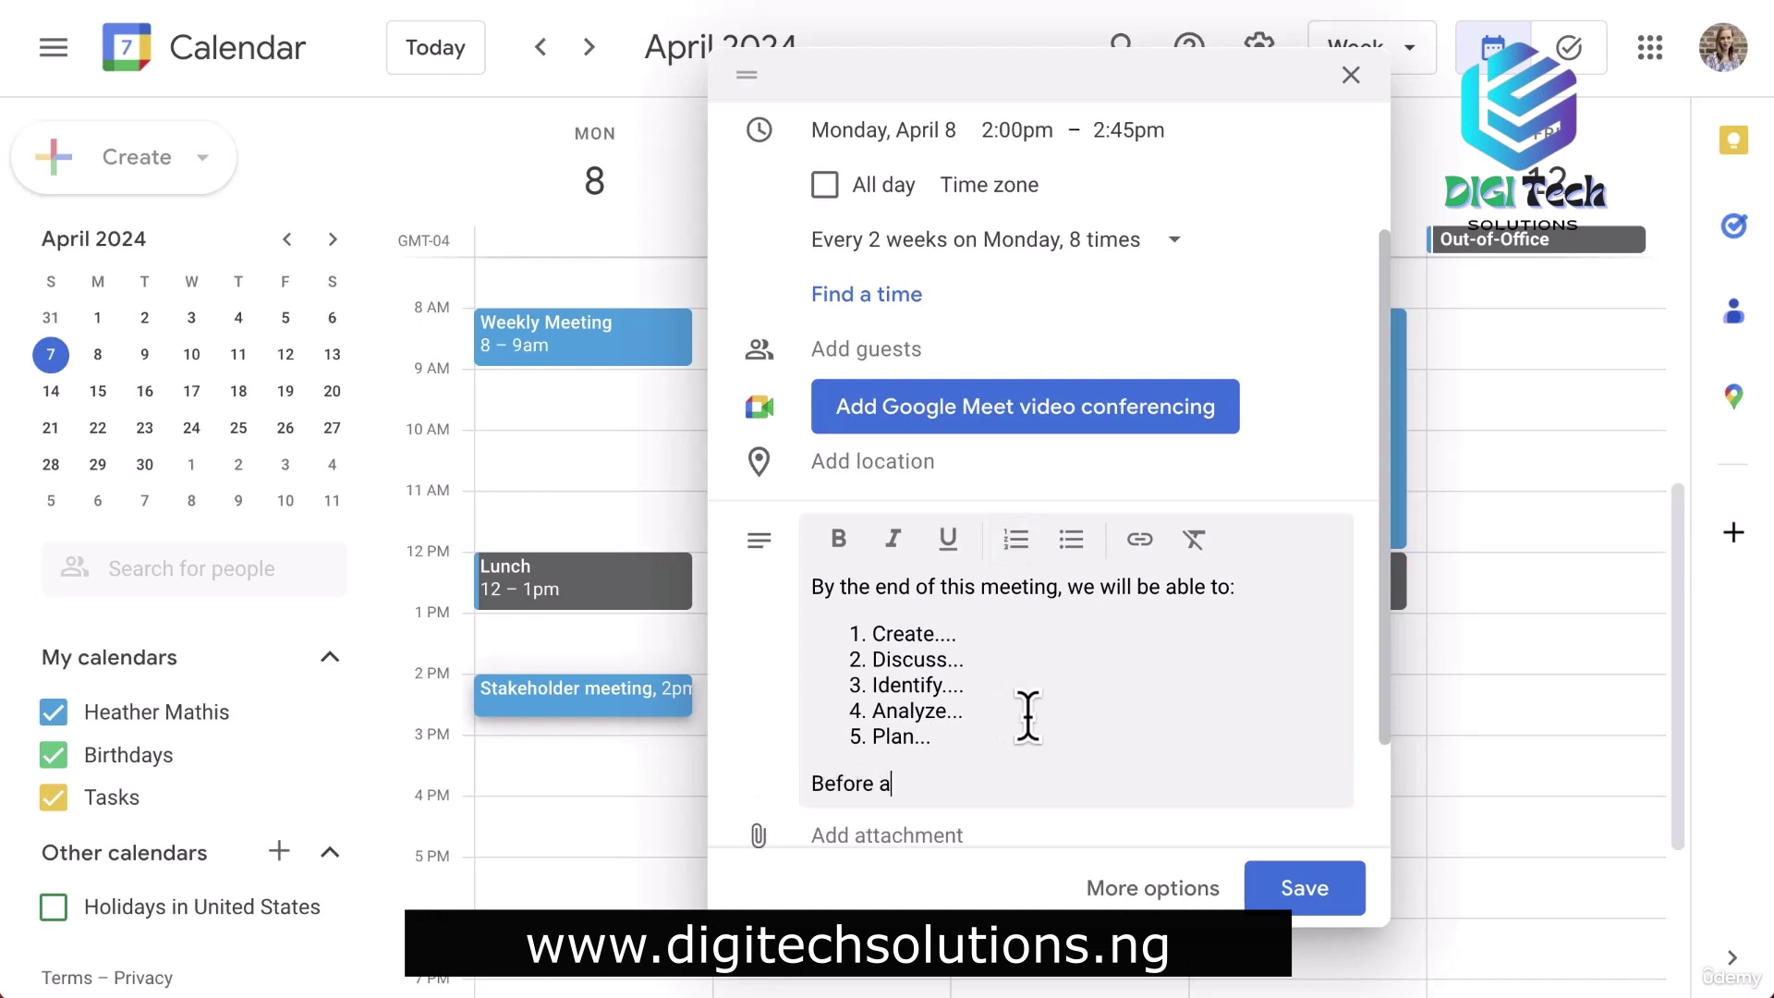
pyautogui.write('ttending, please complete the following:')
pyautogui.press('Return')
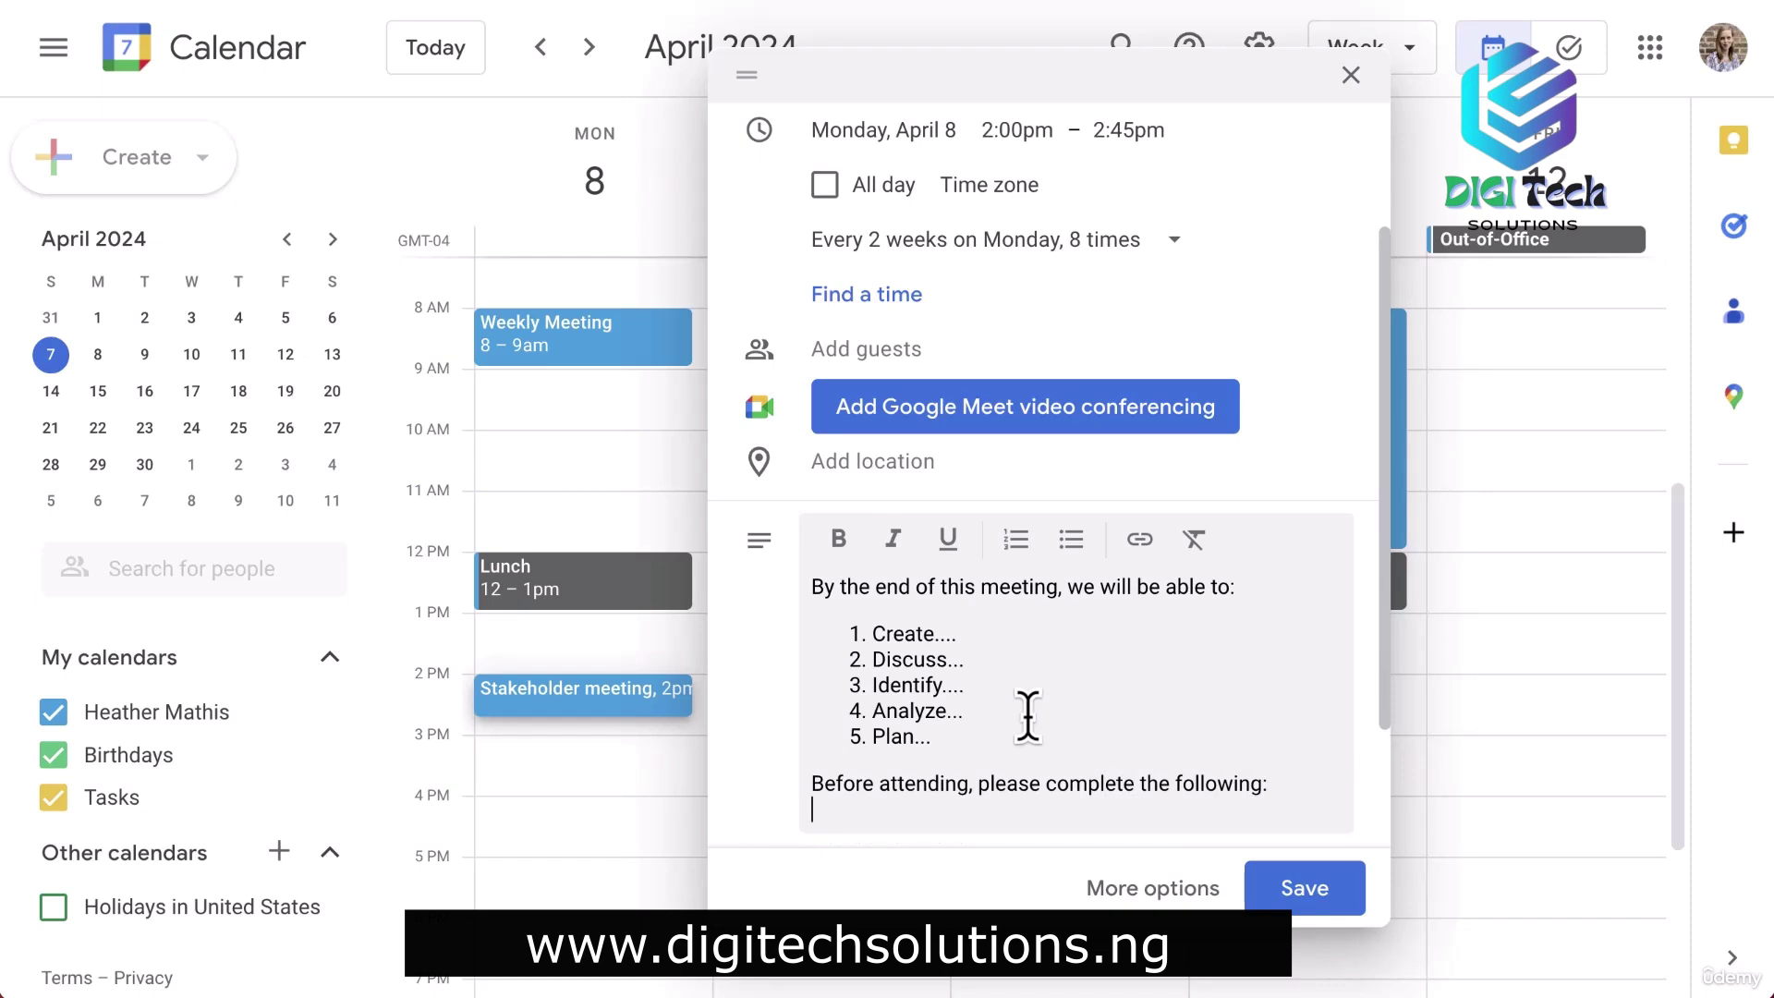
# Add a bulleted list to the description with "XYZ survey" and "Consider strategies for XYZ situation".
pyautogui.click(1071, 545)
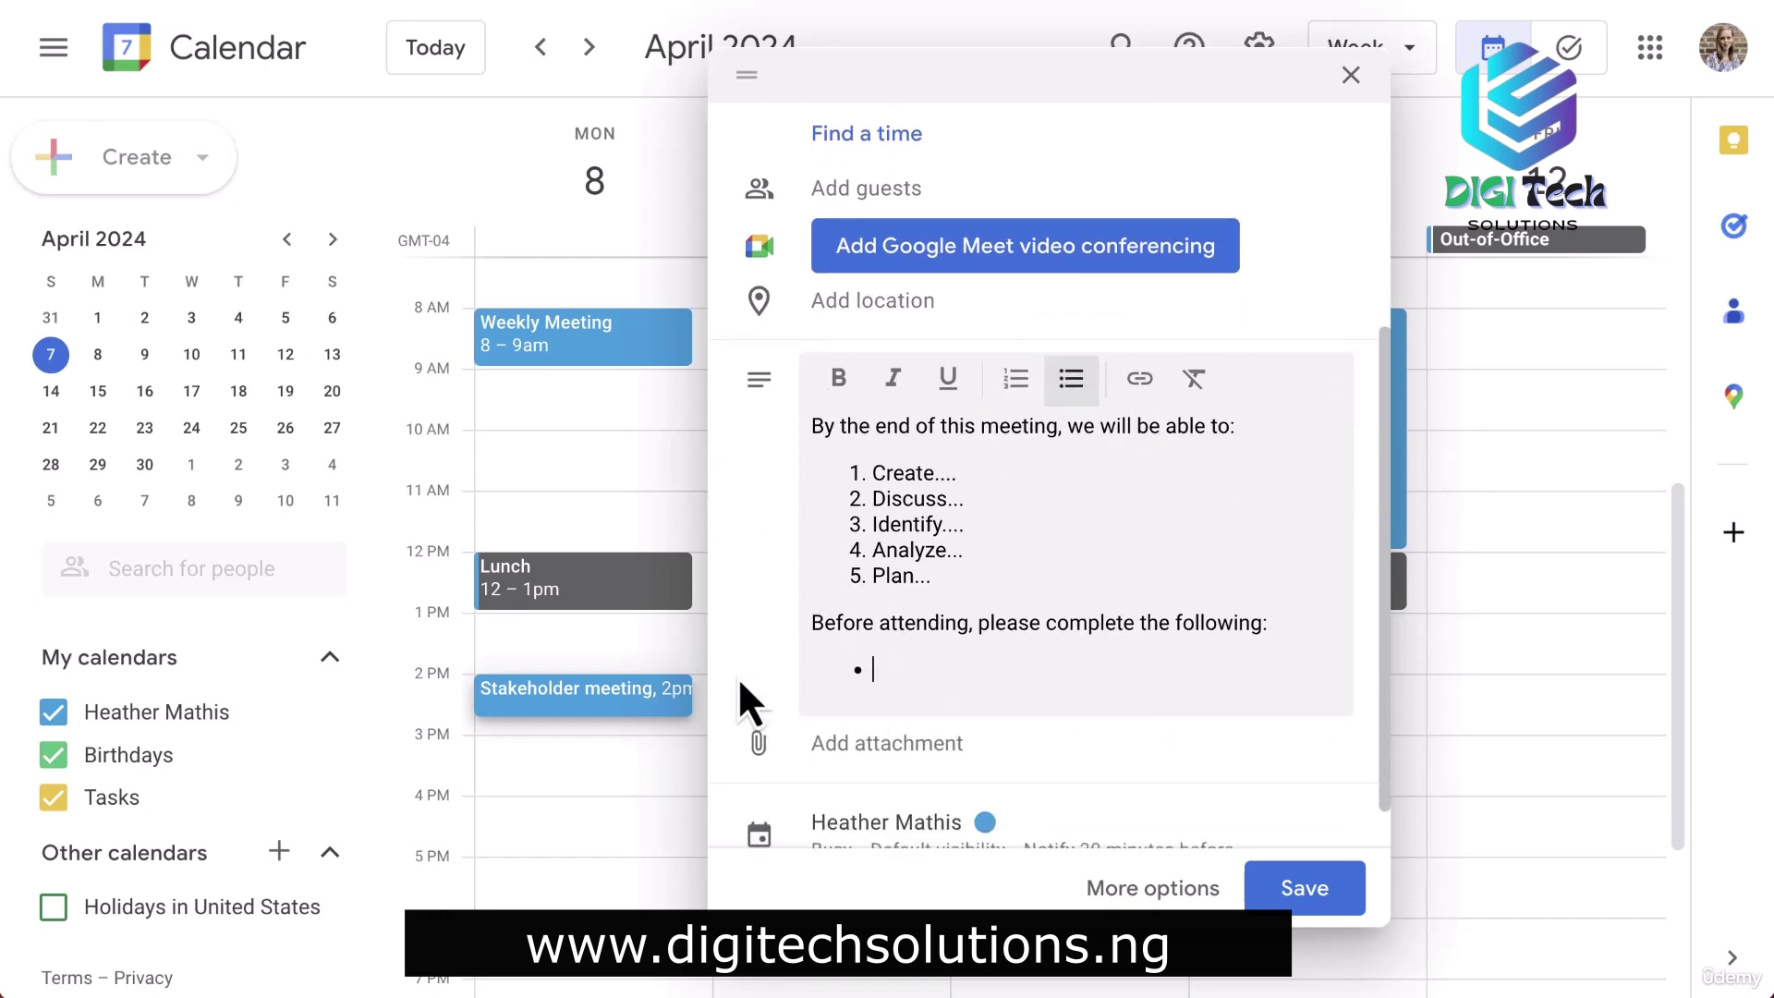
pyautogui.write('XYZ survey')
pyautogui.press('Return')
pyautogui.write('Consider ')
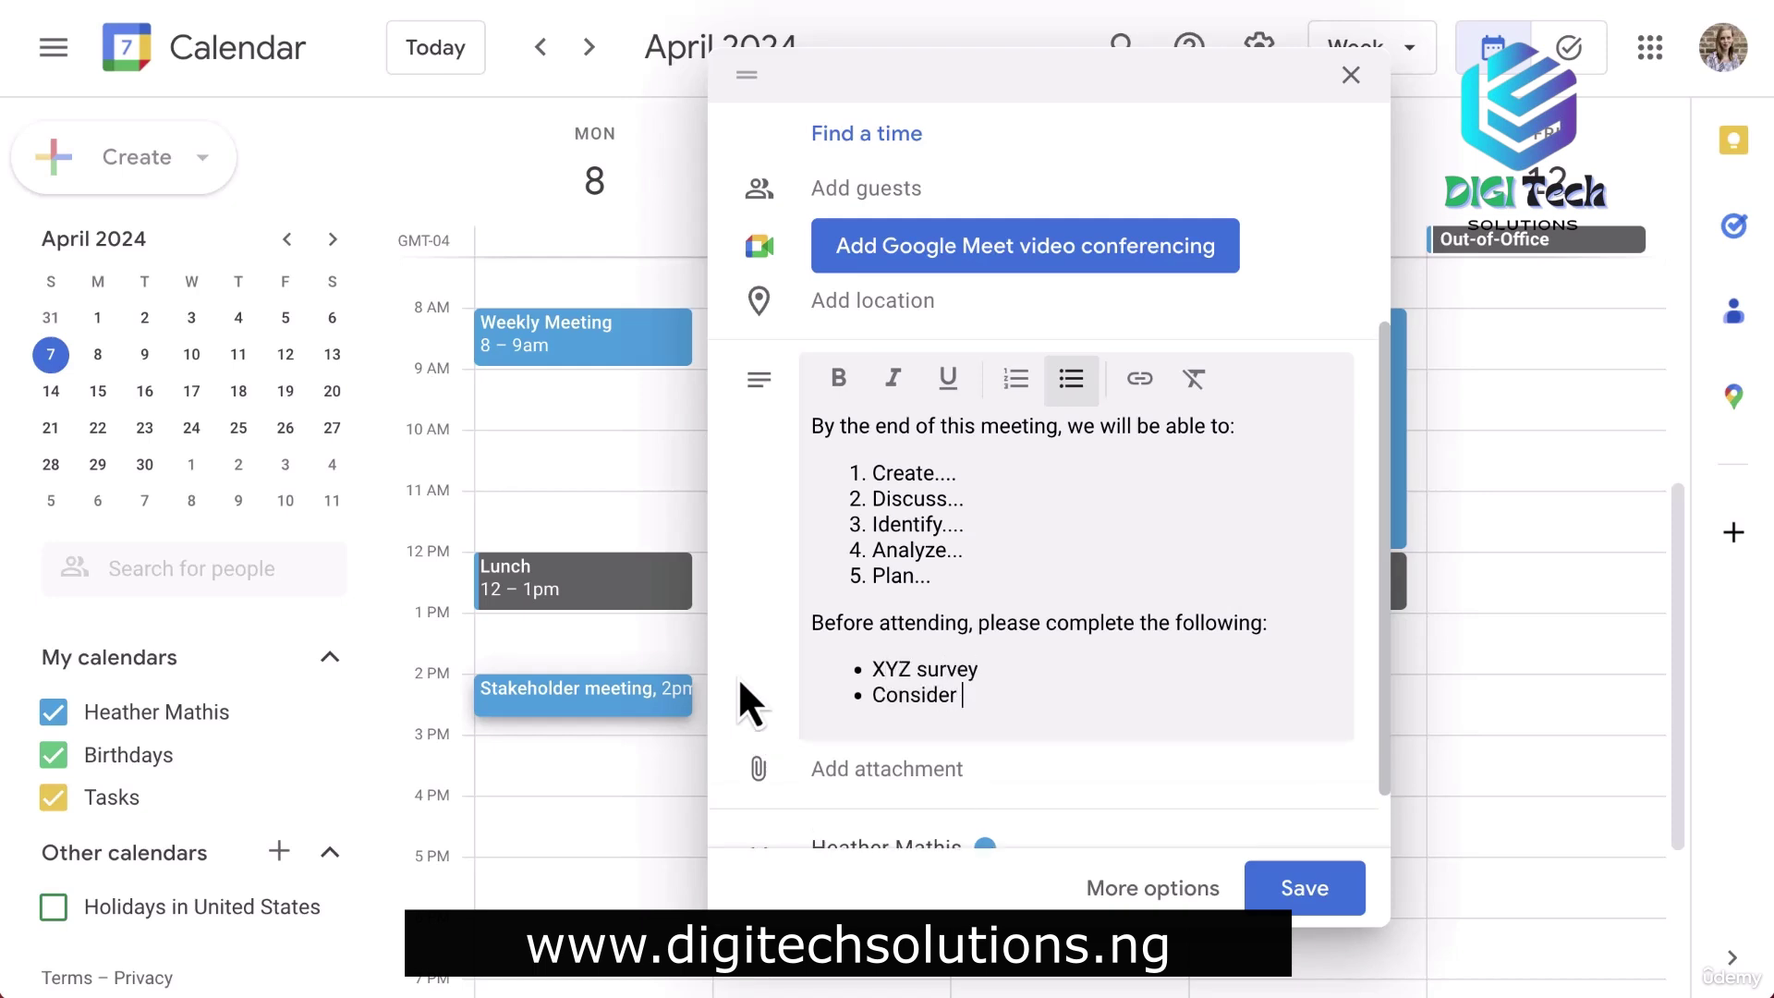
pyautogui.write('strategies for XYZ situation')
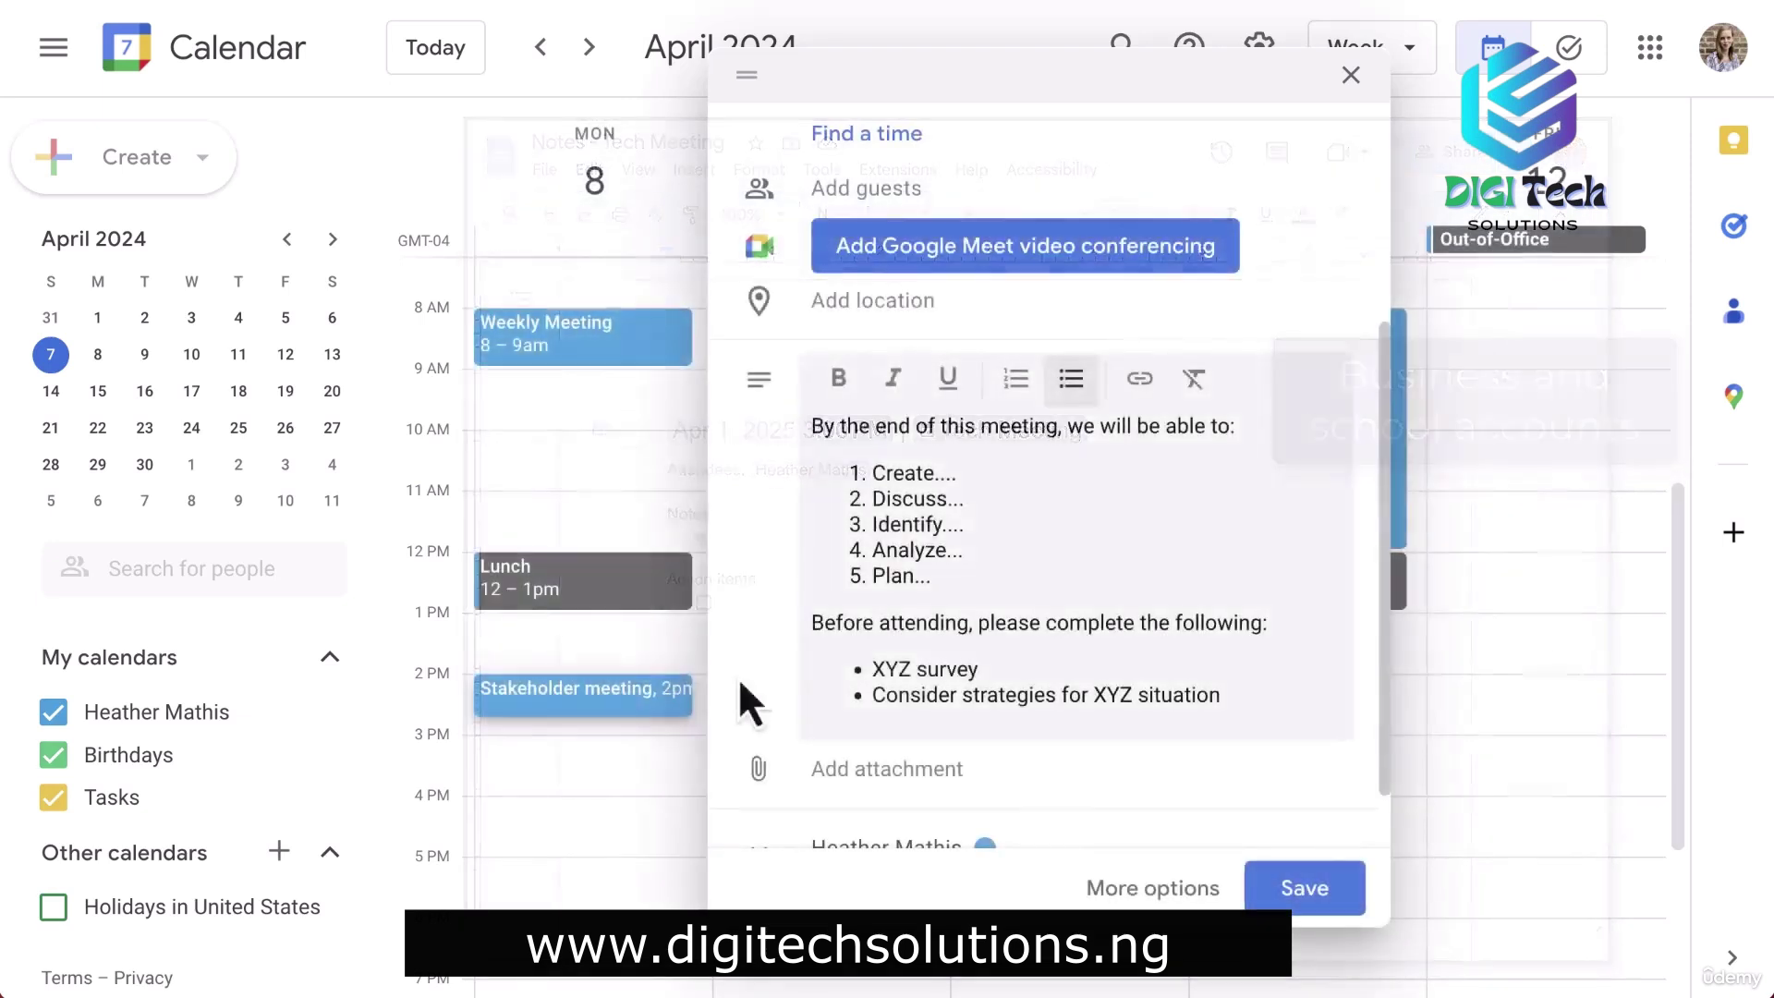
# Check the event's availability and visibility options, set its notification to 10 minutes before, and save the event.
pyautogui.scroll(-1, 759, 654)
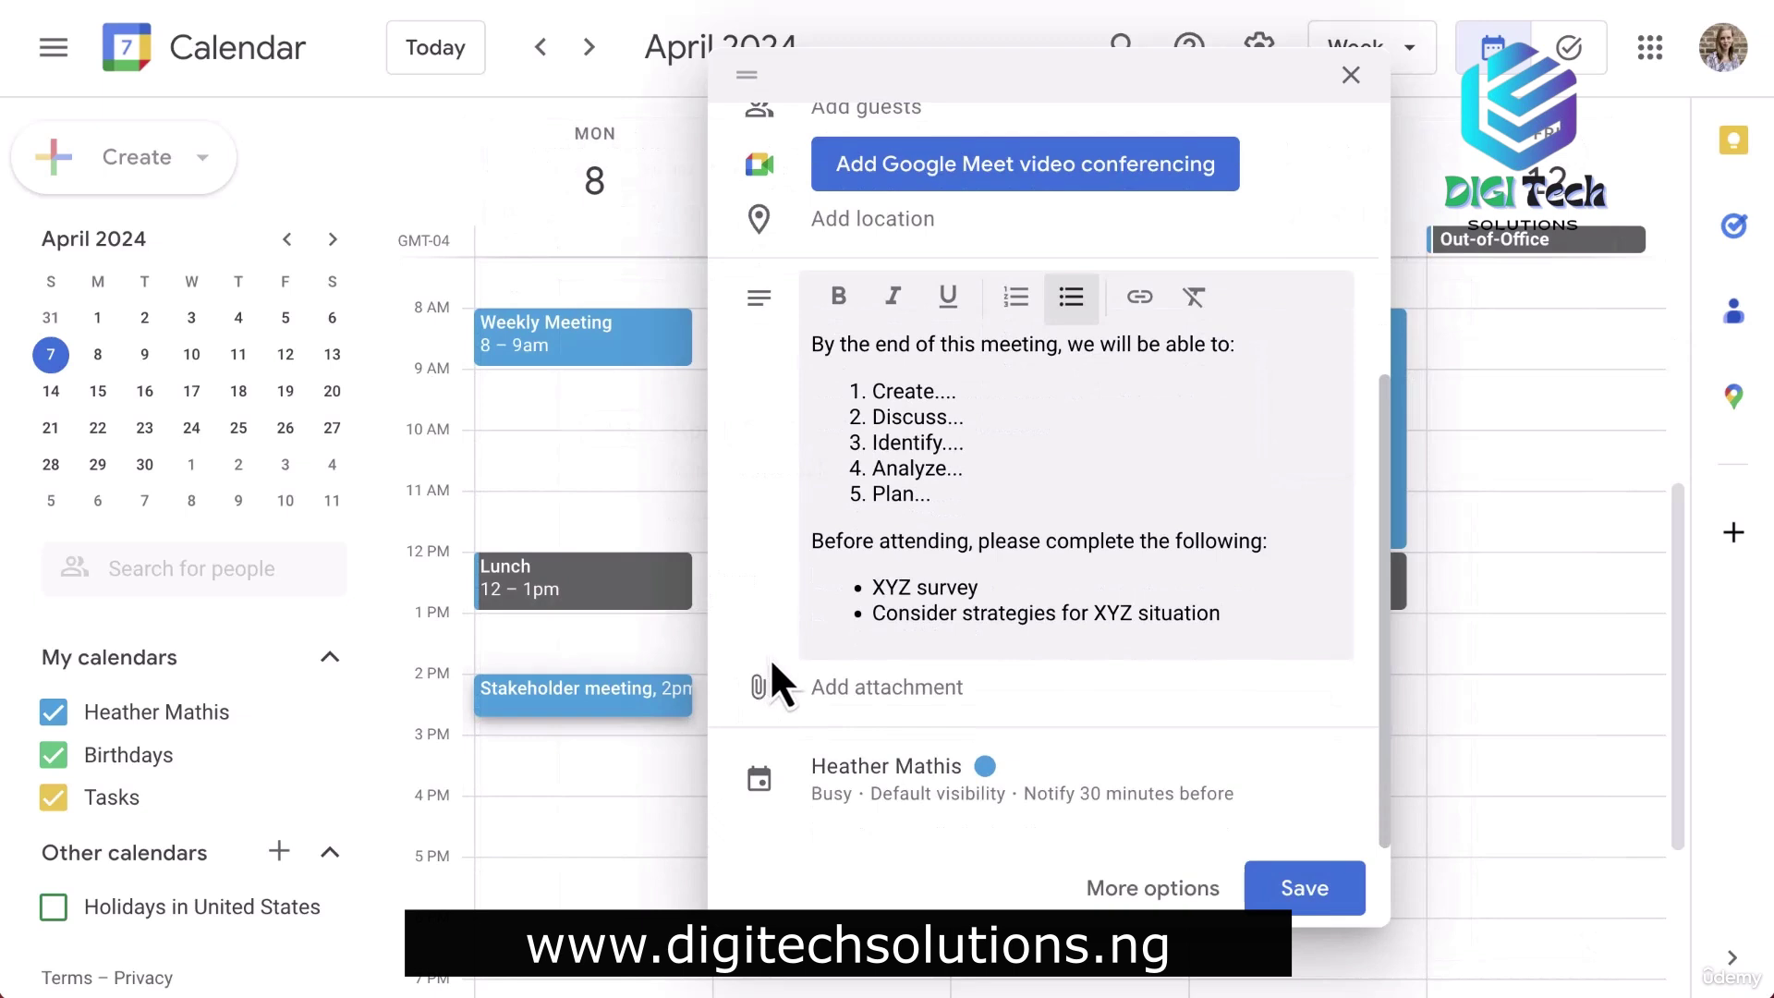
pyautogui.click(898, 796)
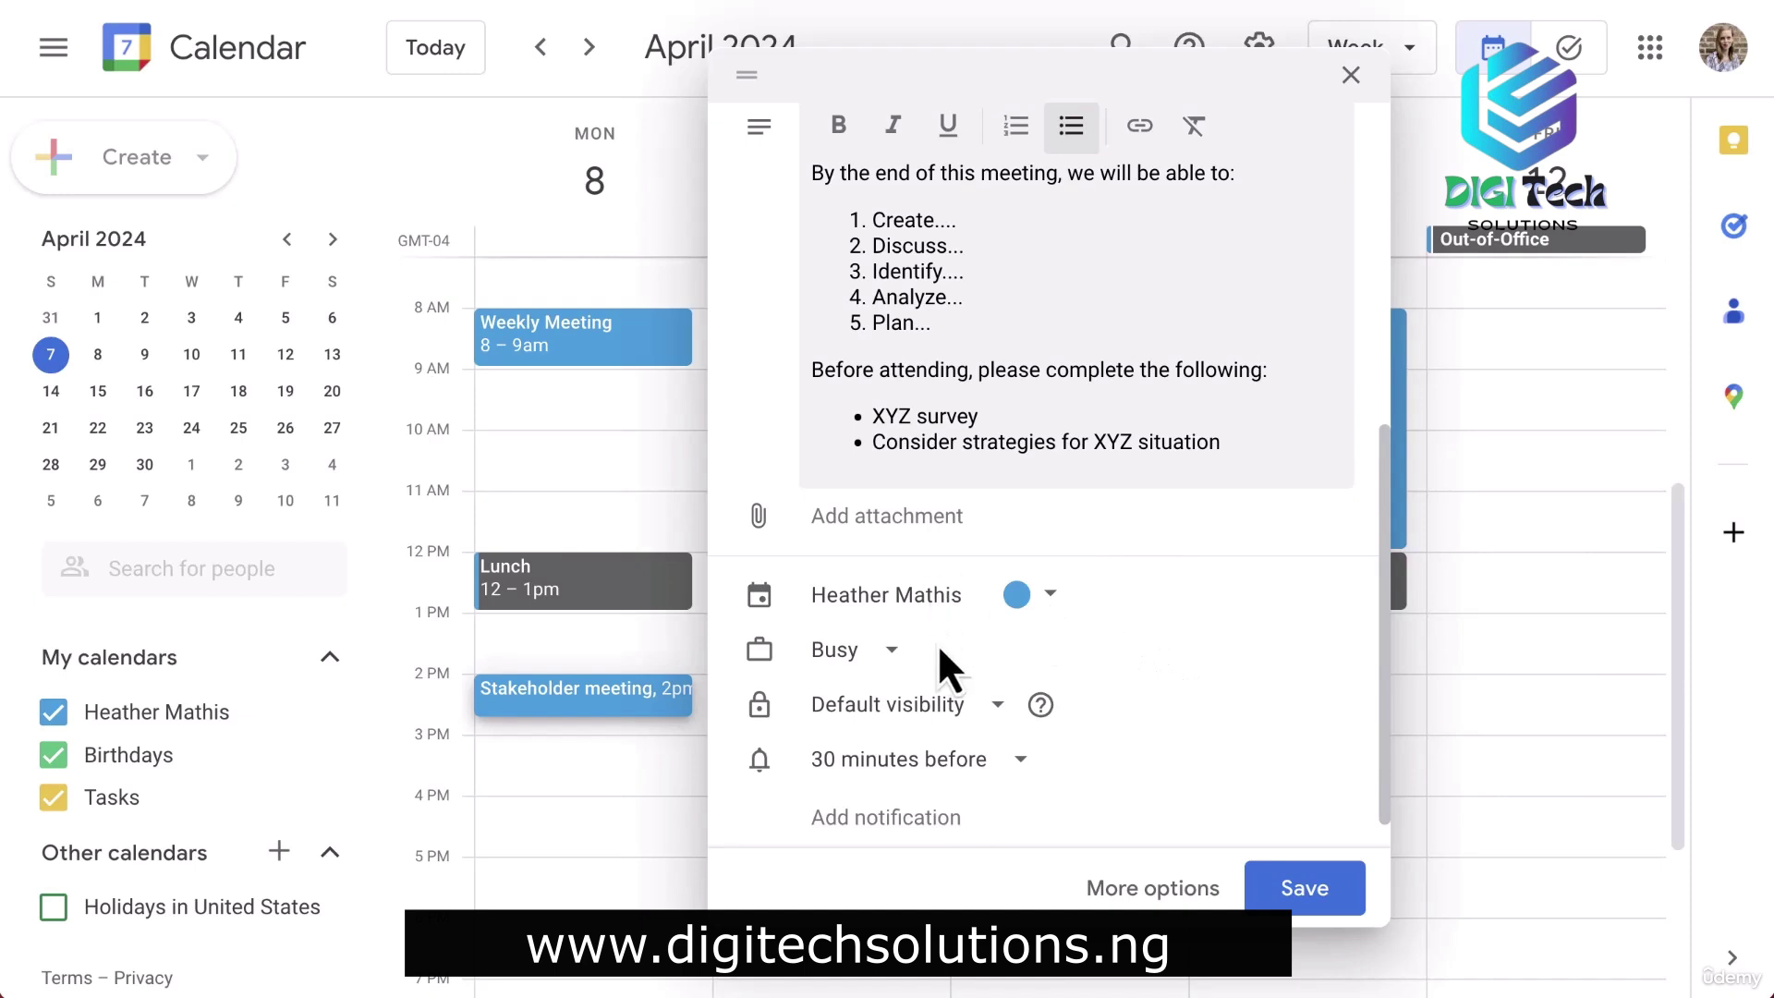
pyautogui.click(895, 651)
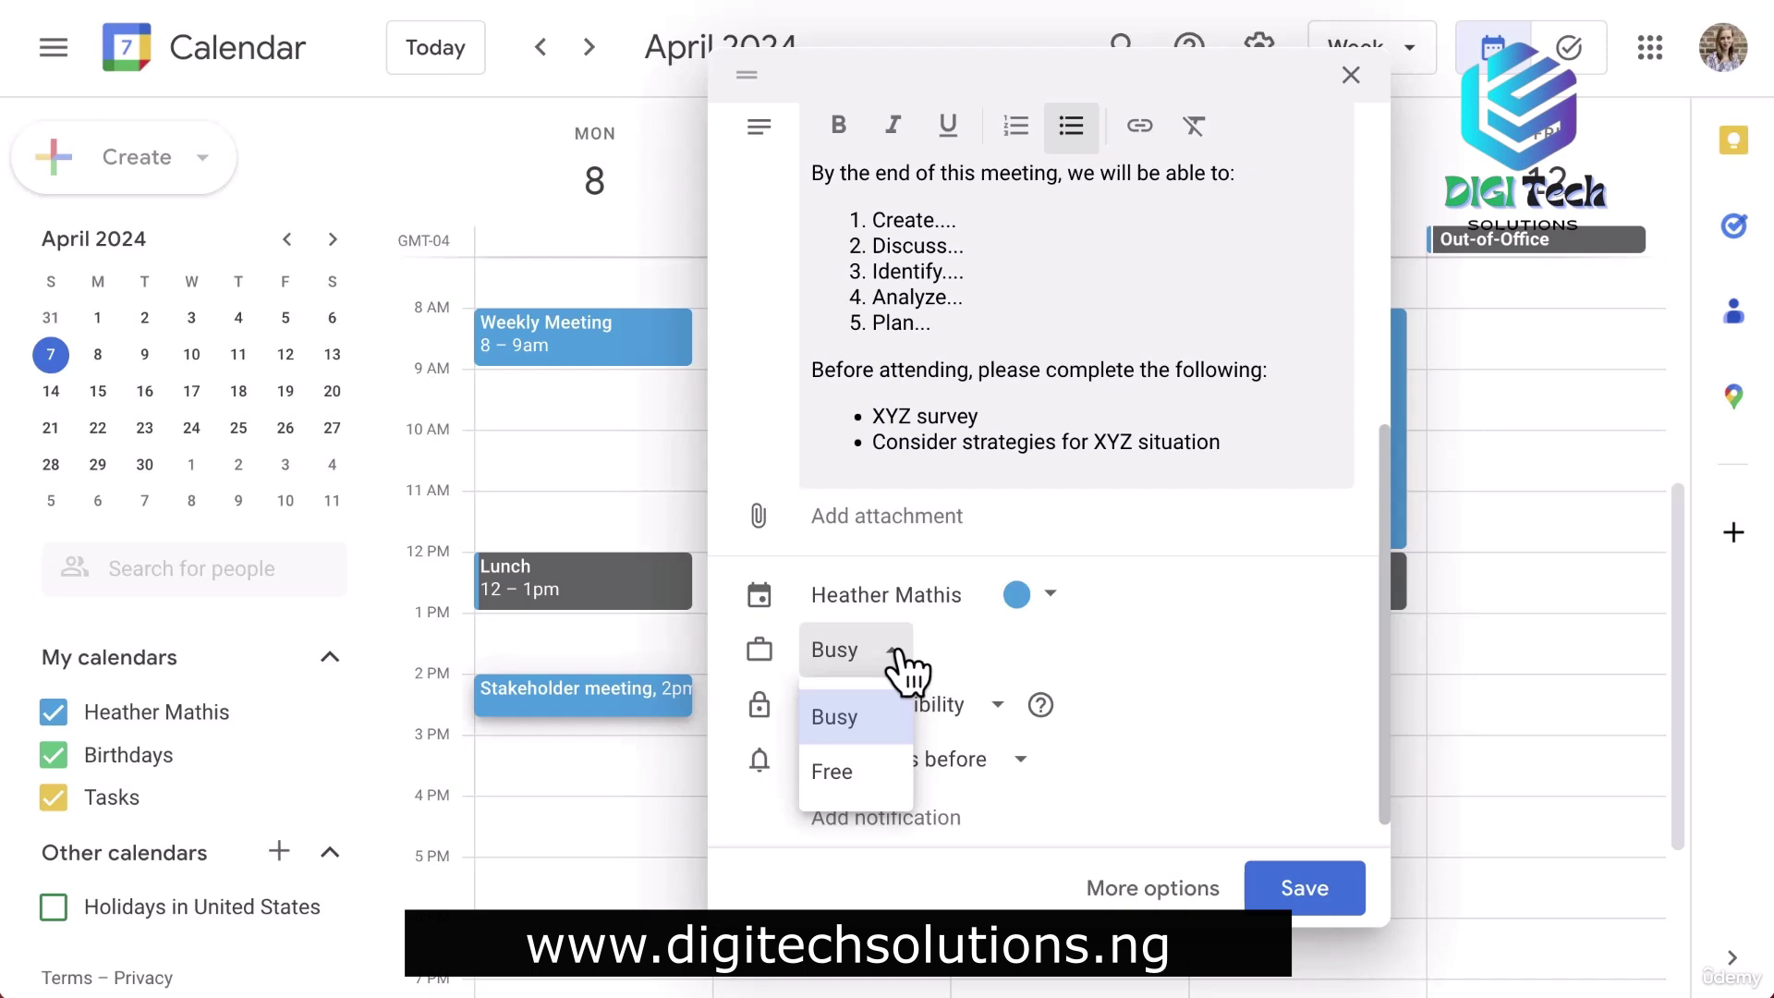
pyautogui.click(906, 668)
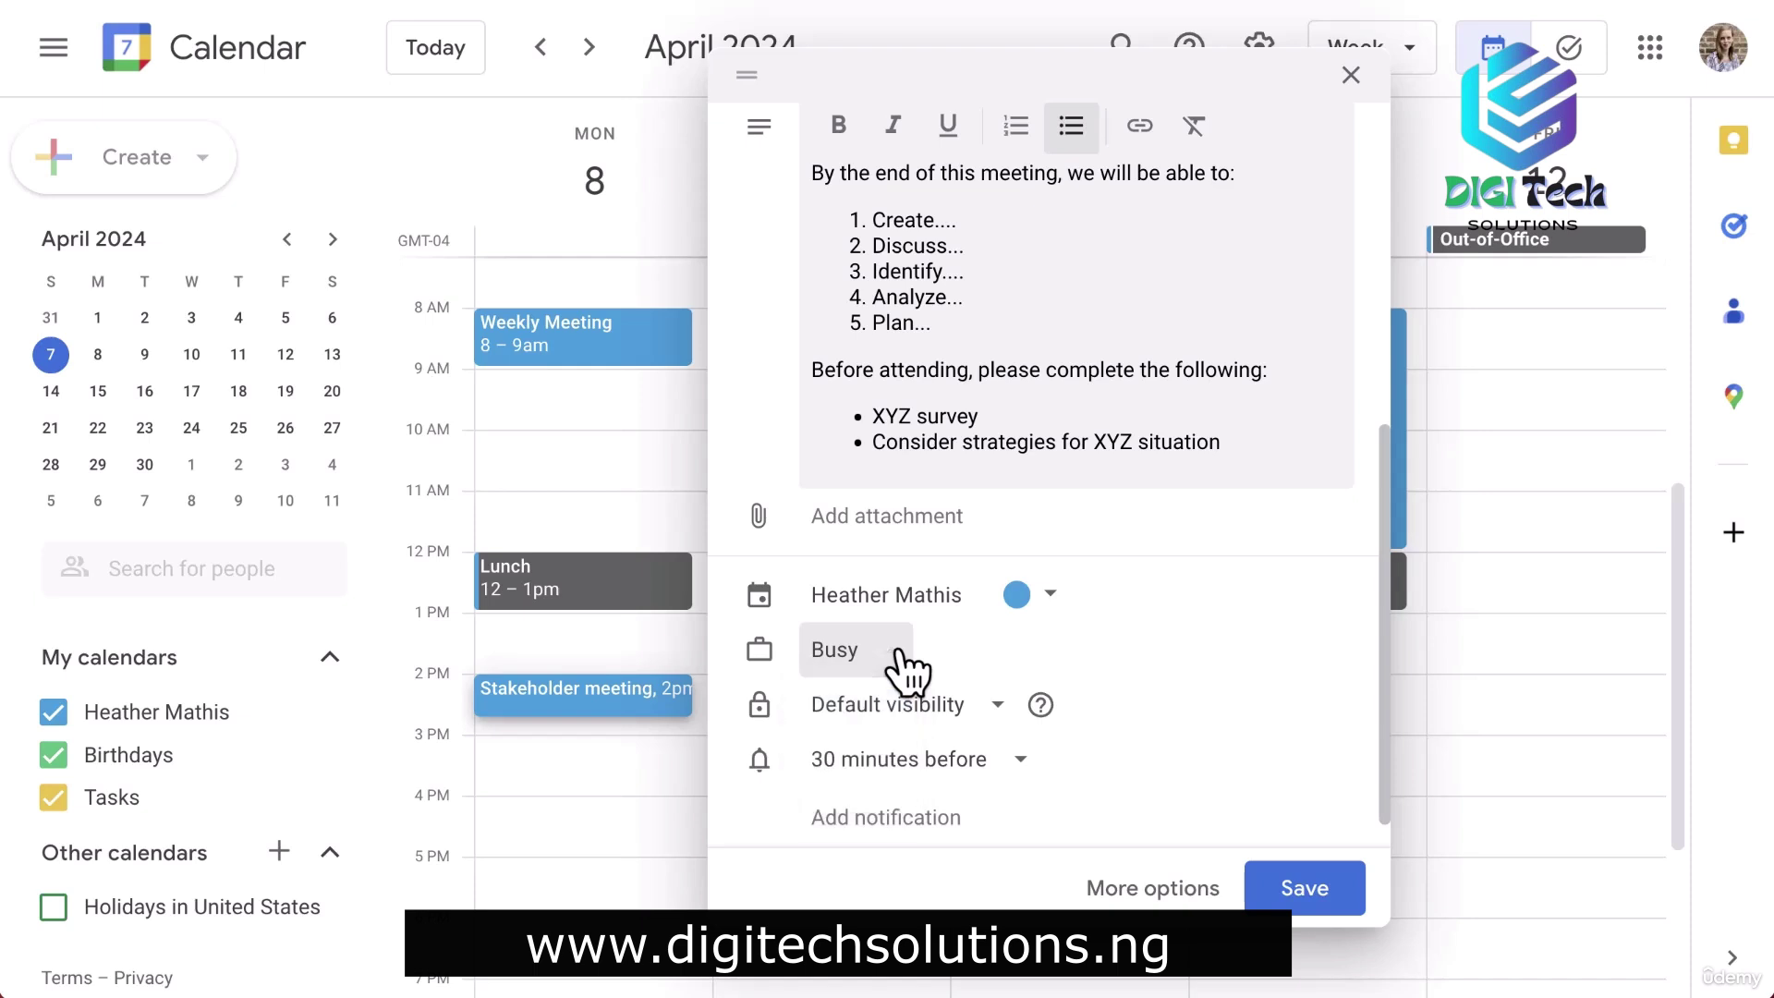
pyautogui.click(998, 707)
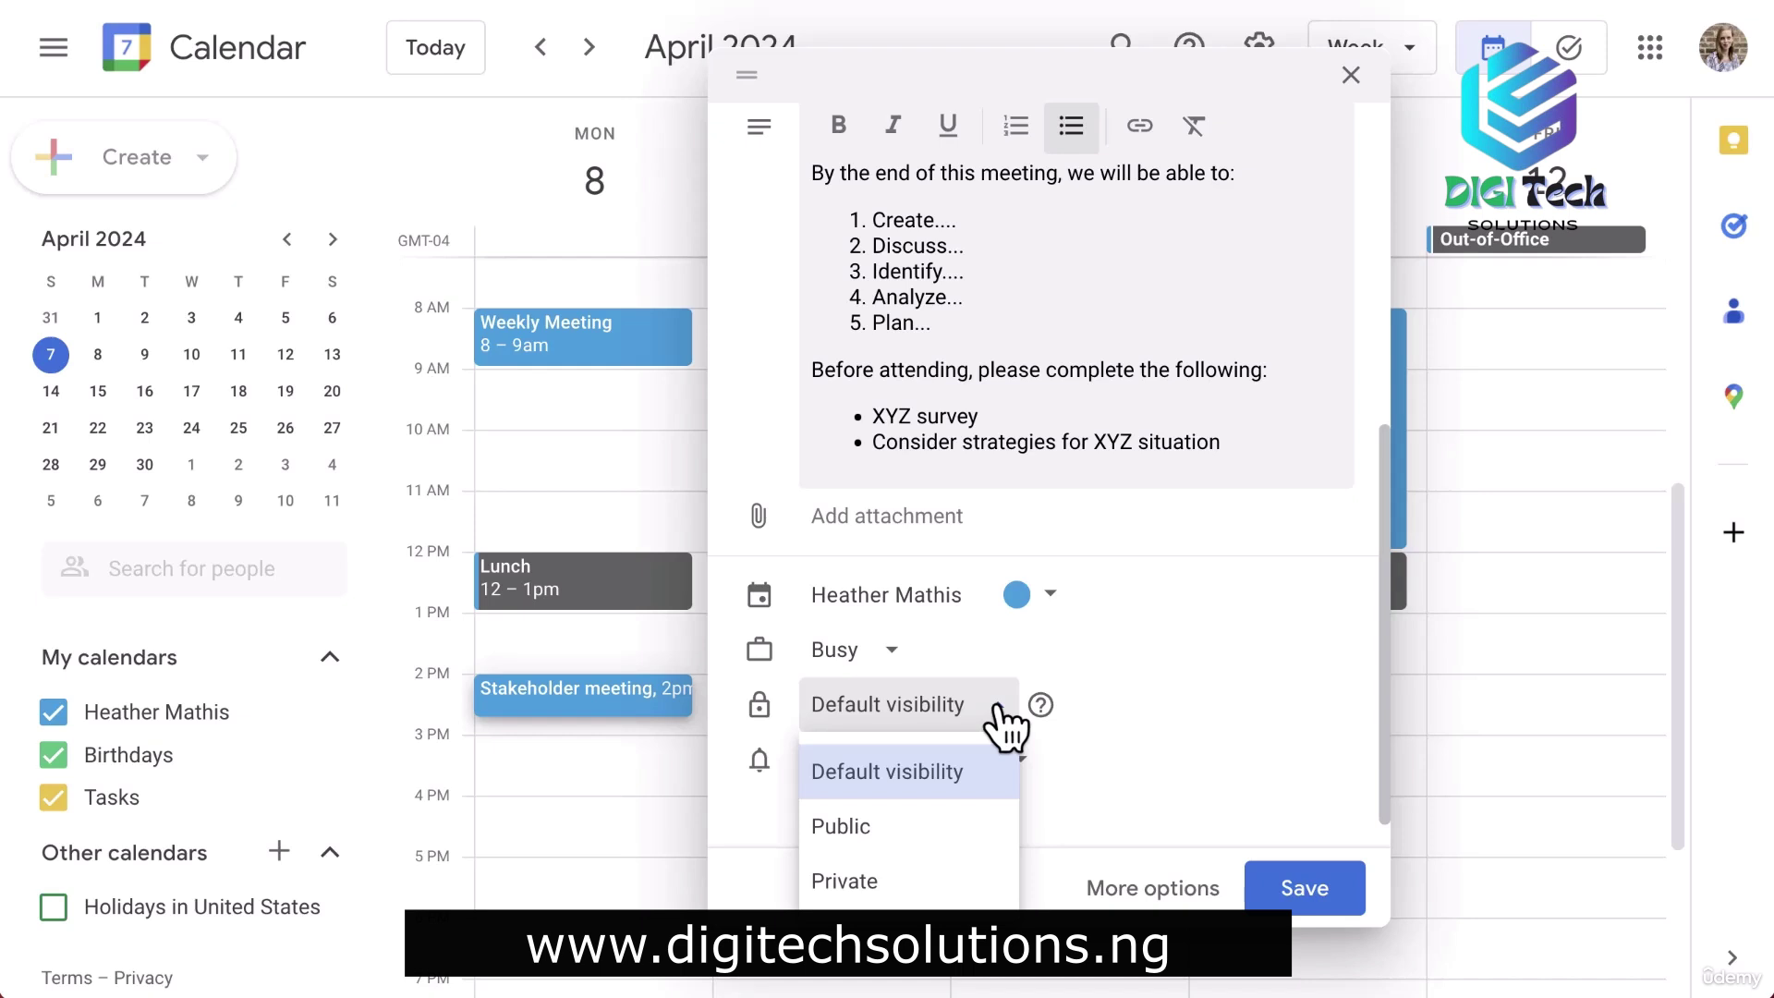
pyautogui.click(998, 707)
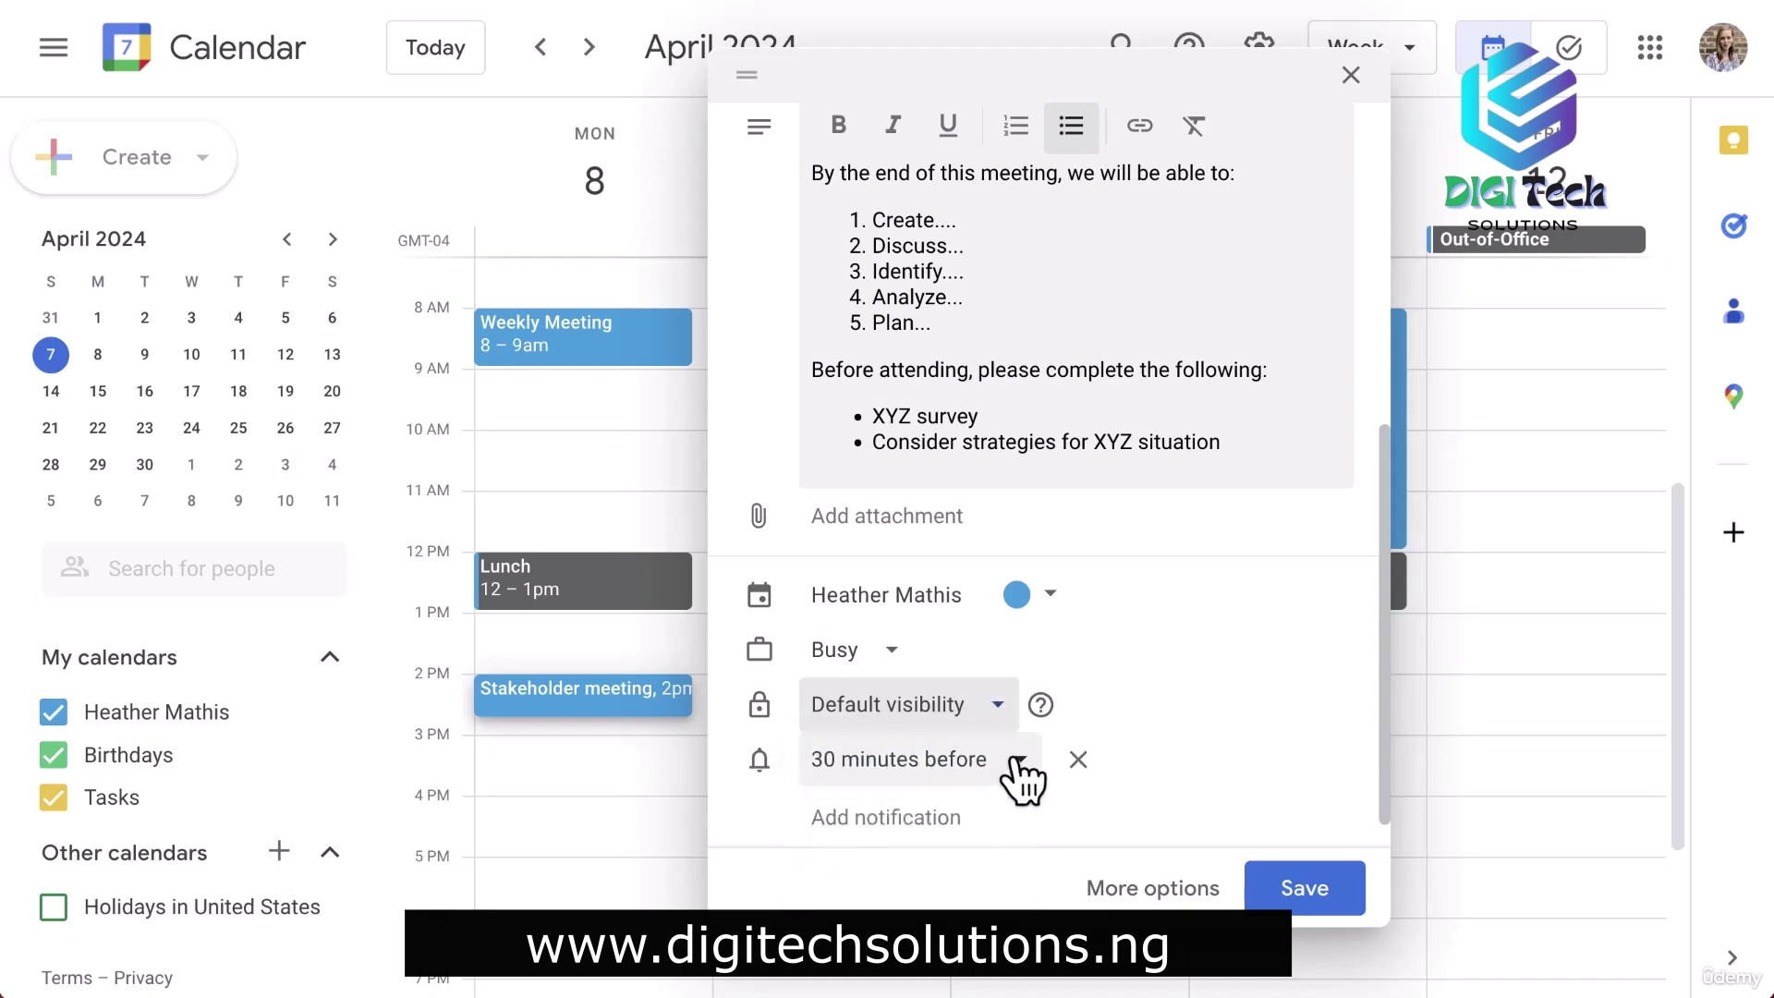
pyautogui.click(1017, 765)
pyautogui.click(951, 421)
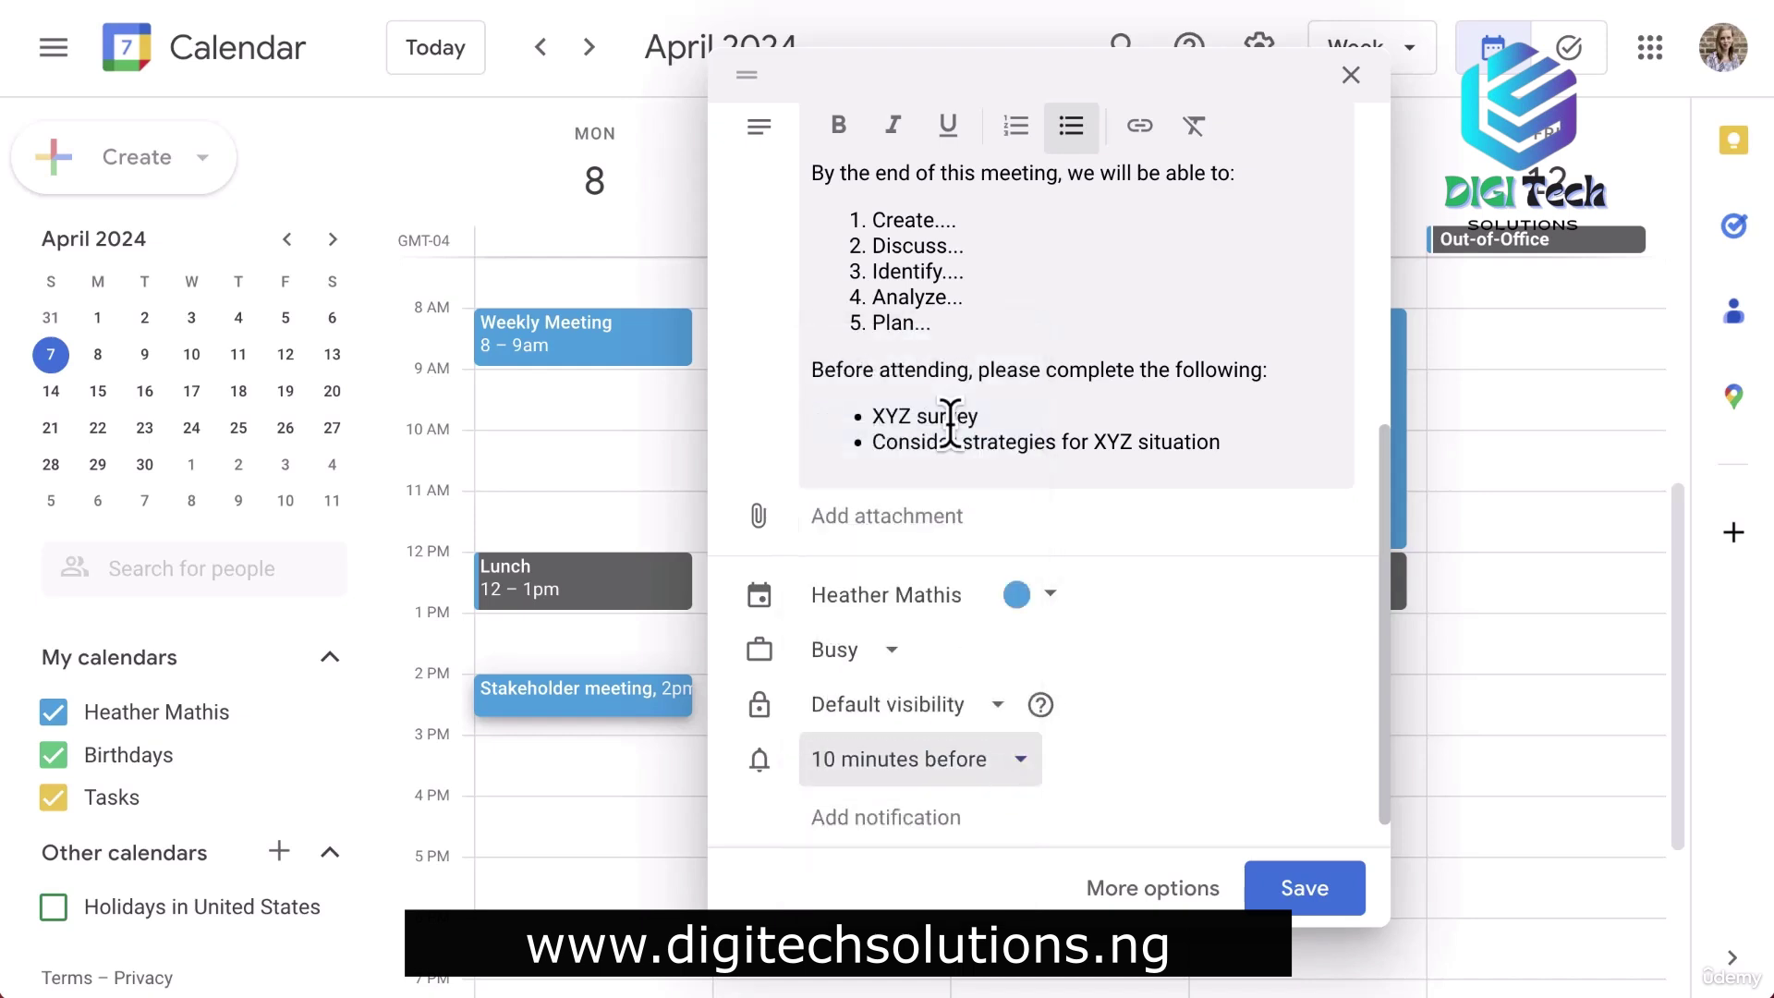
pyautogui.scroll(-1, 1259, 819)
pyautogui.click(1313, 891)
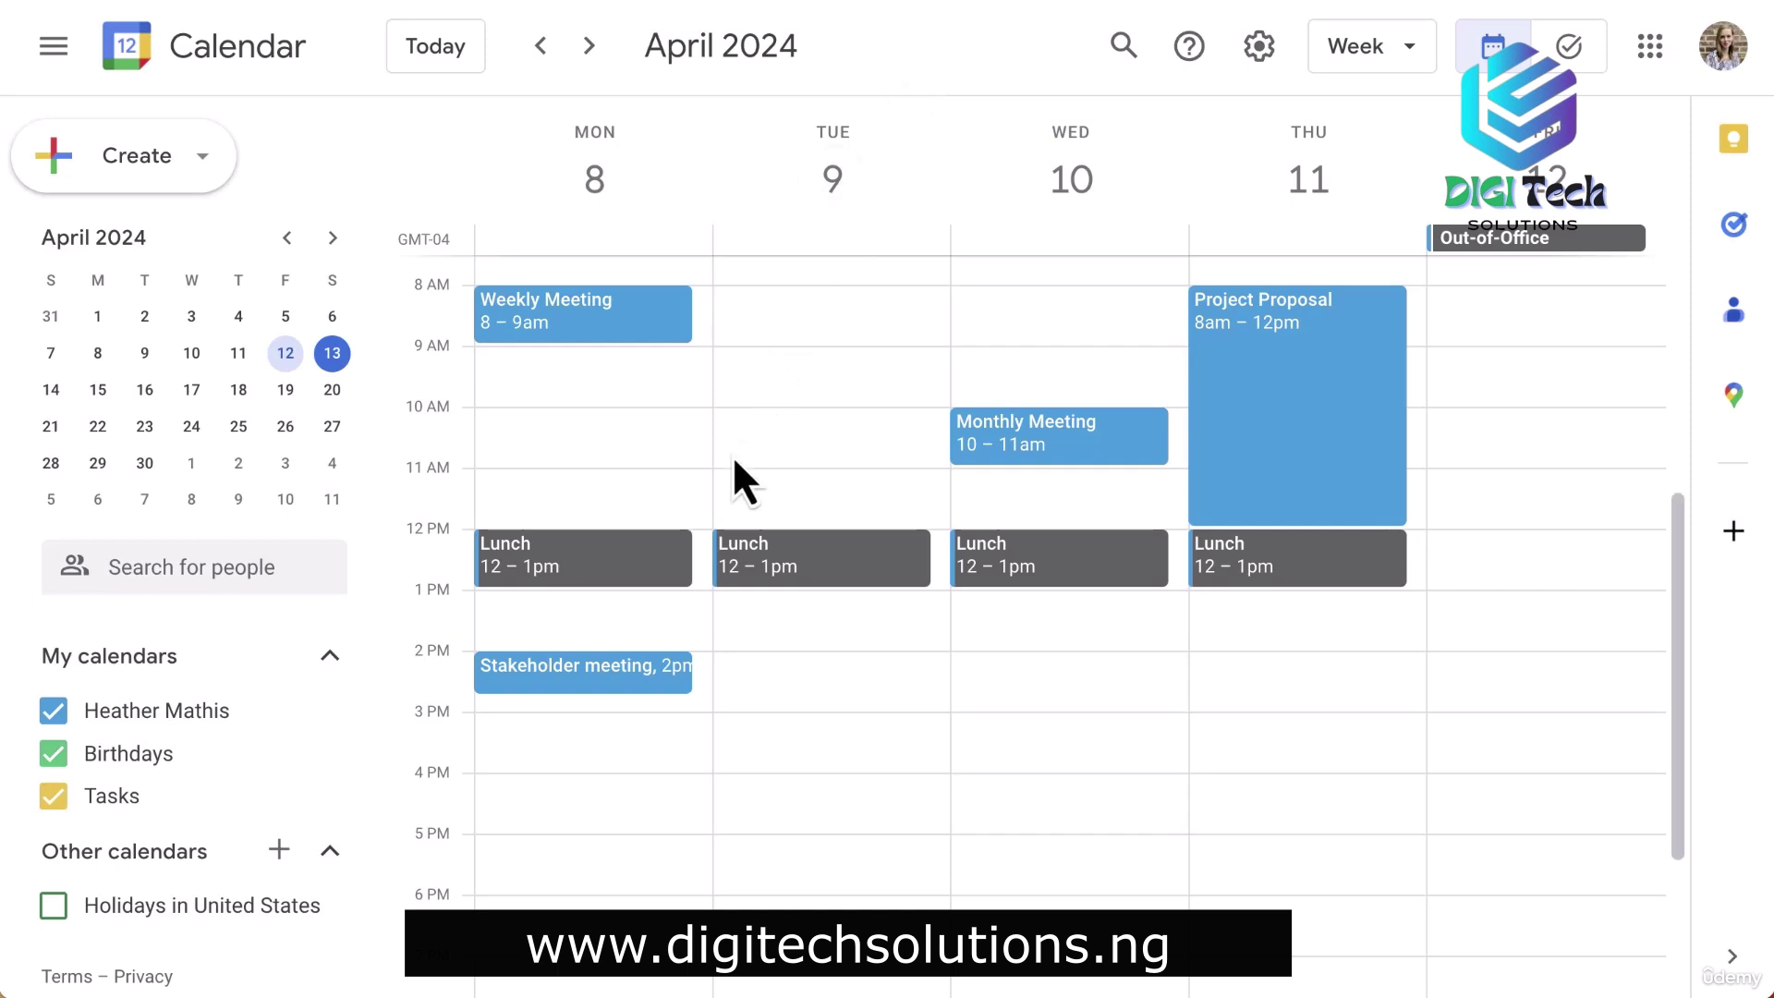
# Open the details of the saved Stakeholder meeting on April 8 and show its additional event actions.
pyautogui.click(662, 681)
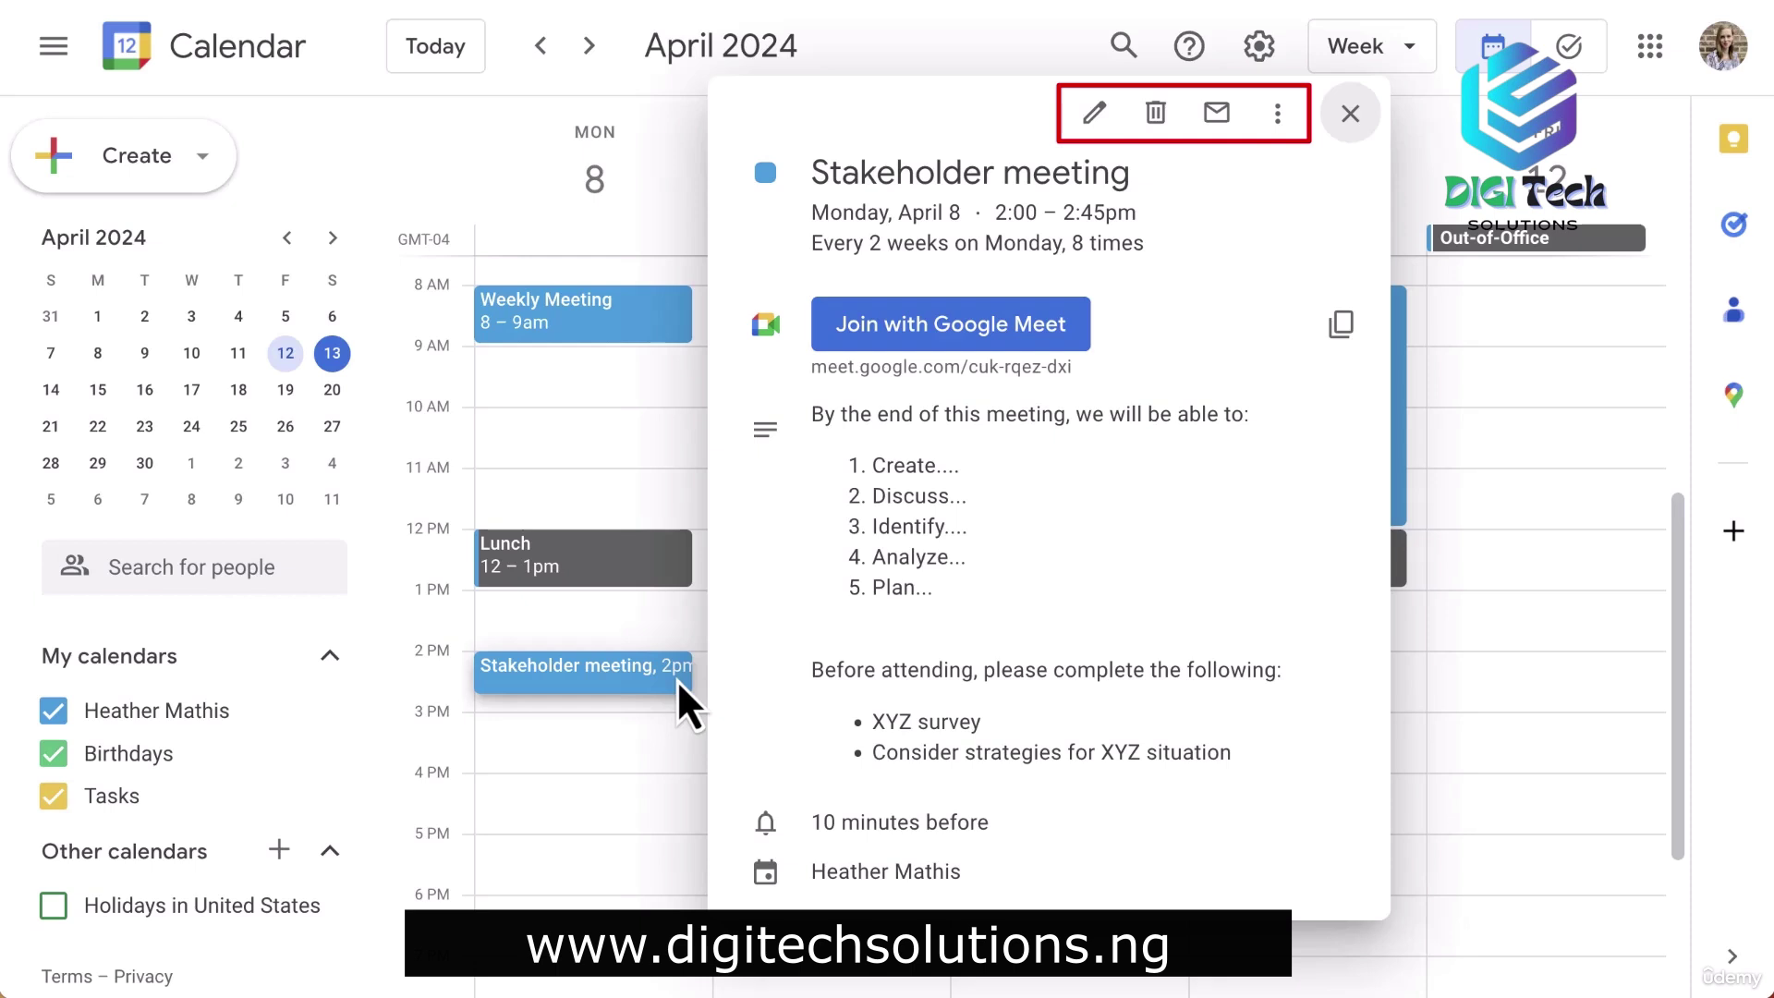
pyautogui.click(1278, 113)
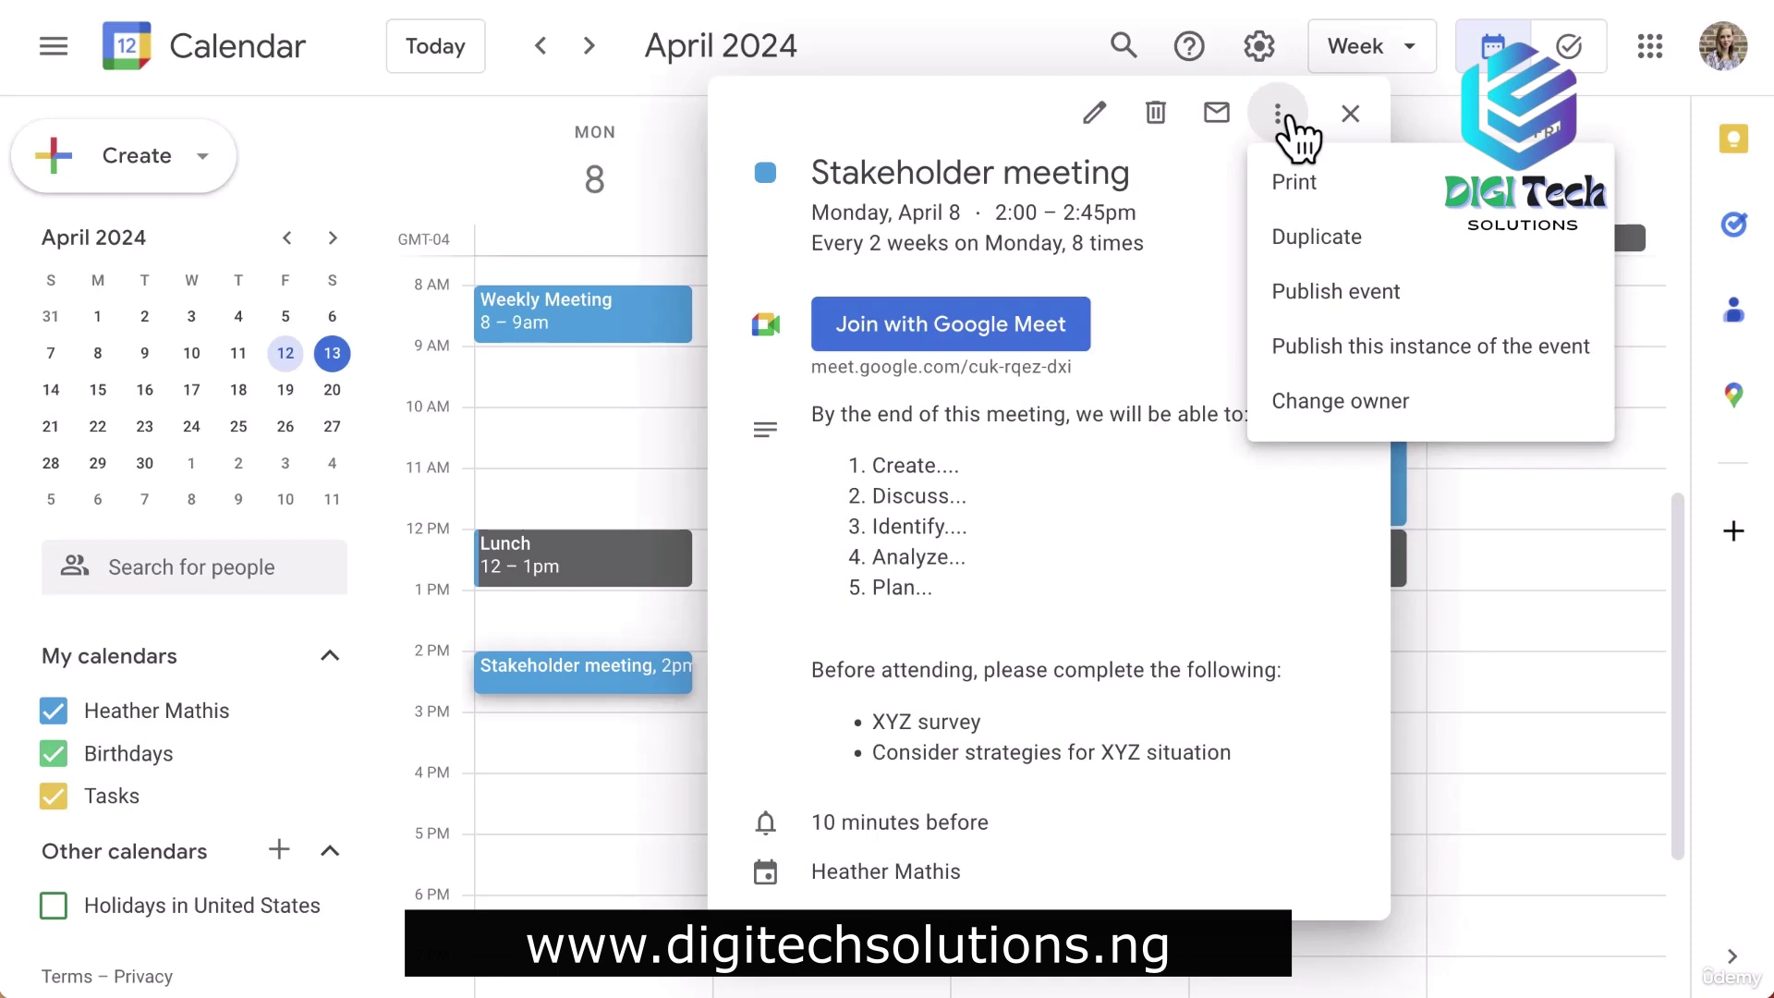
# Close the Stakeholder meeting details and change the personal calendar's color to purple.
pyautogui.click(1351, 113)
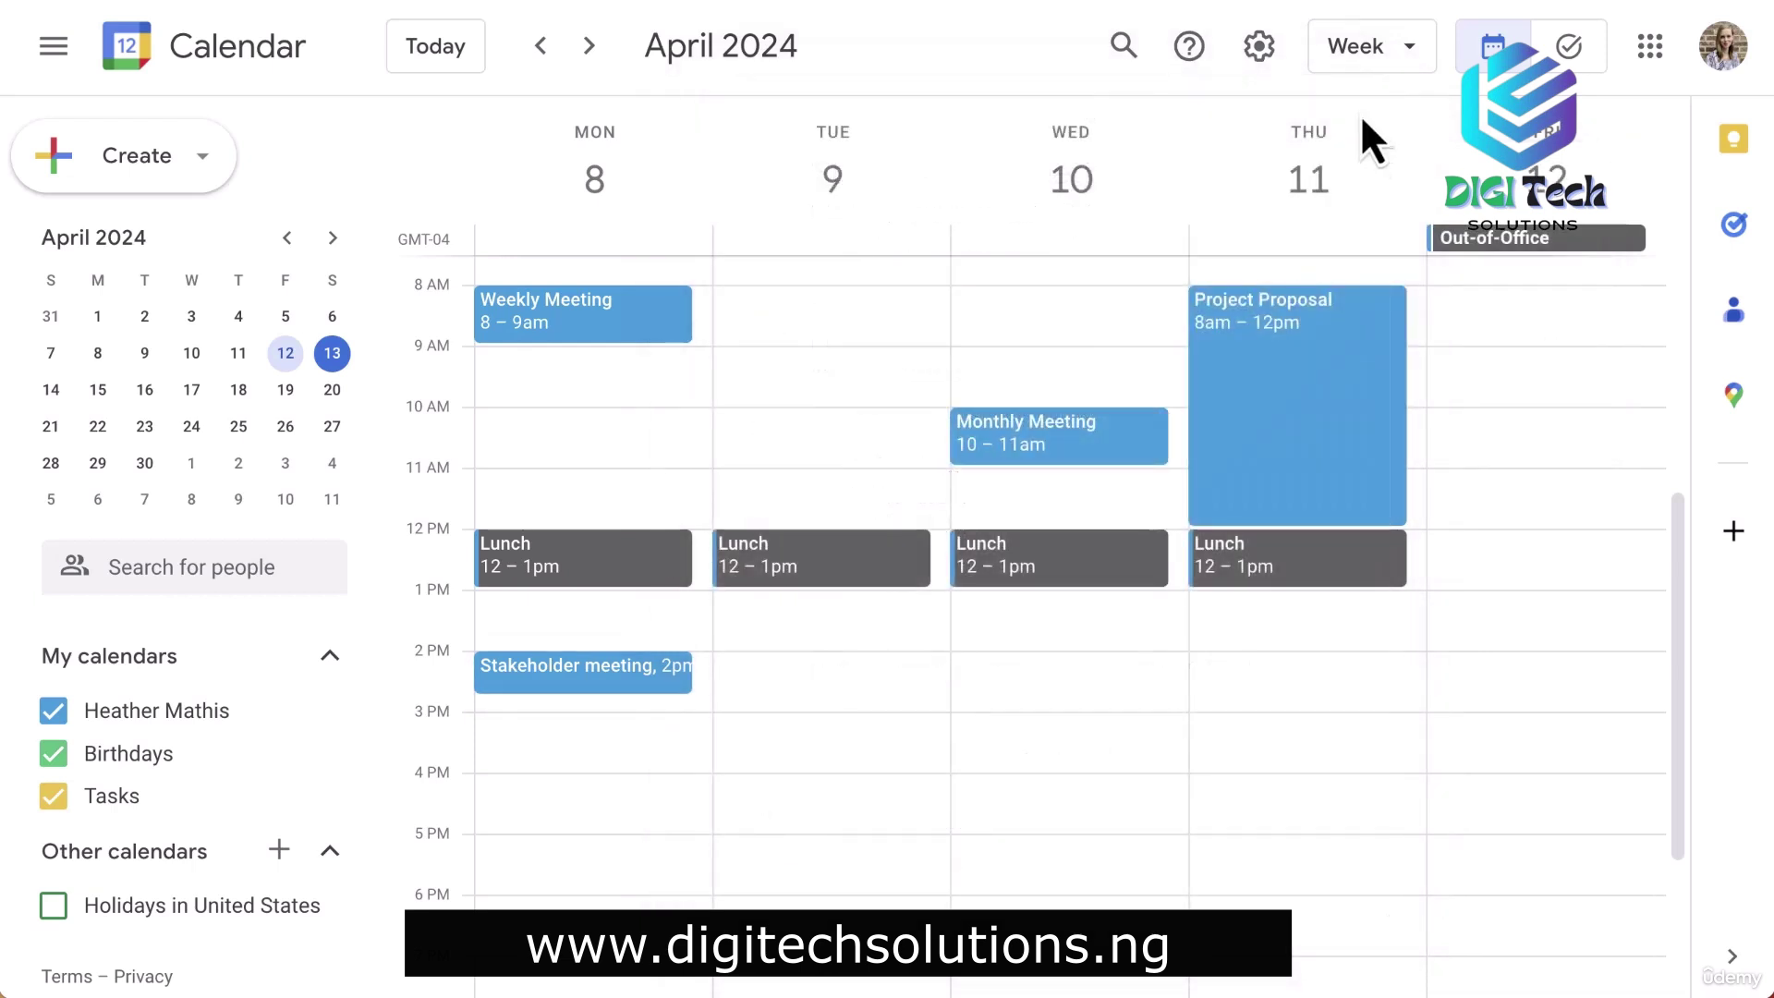
pyautogui.rightClick(645, 678)
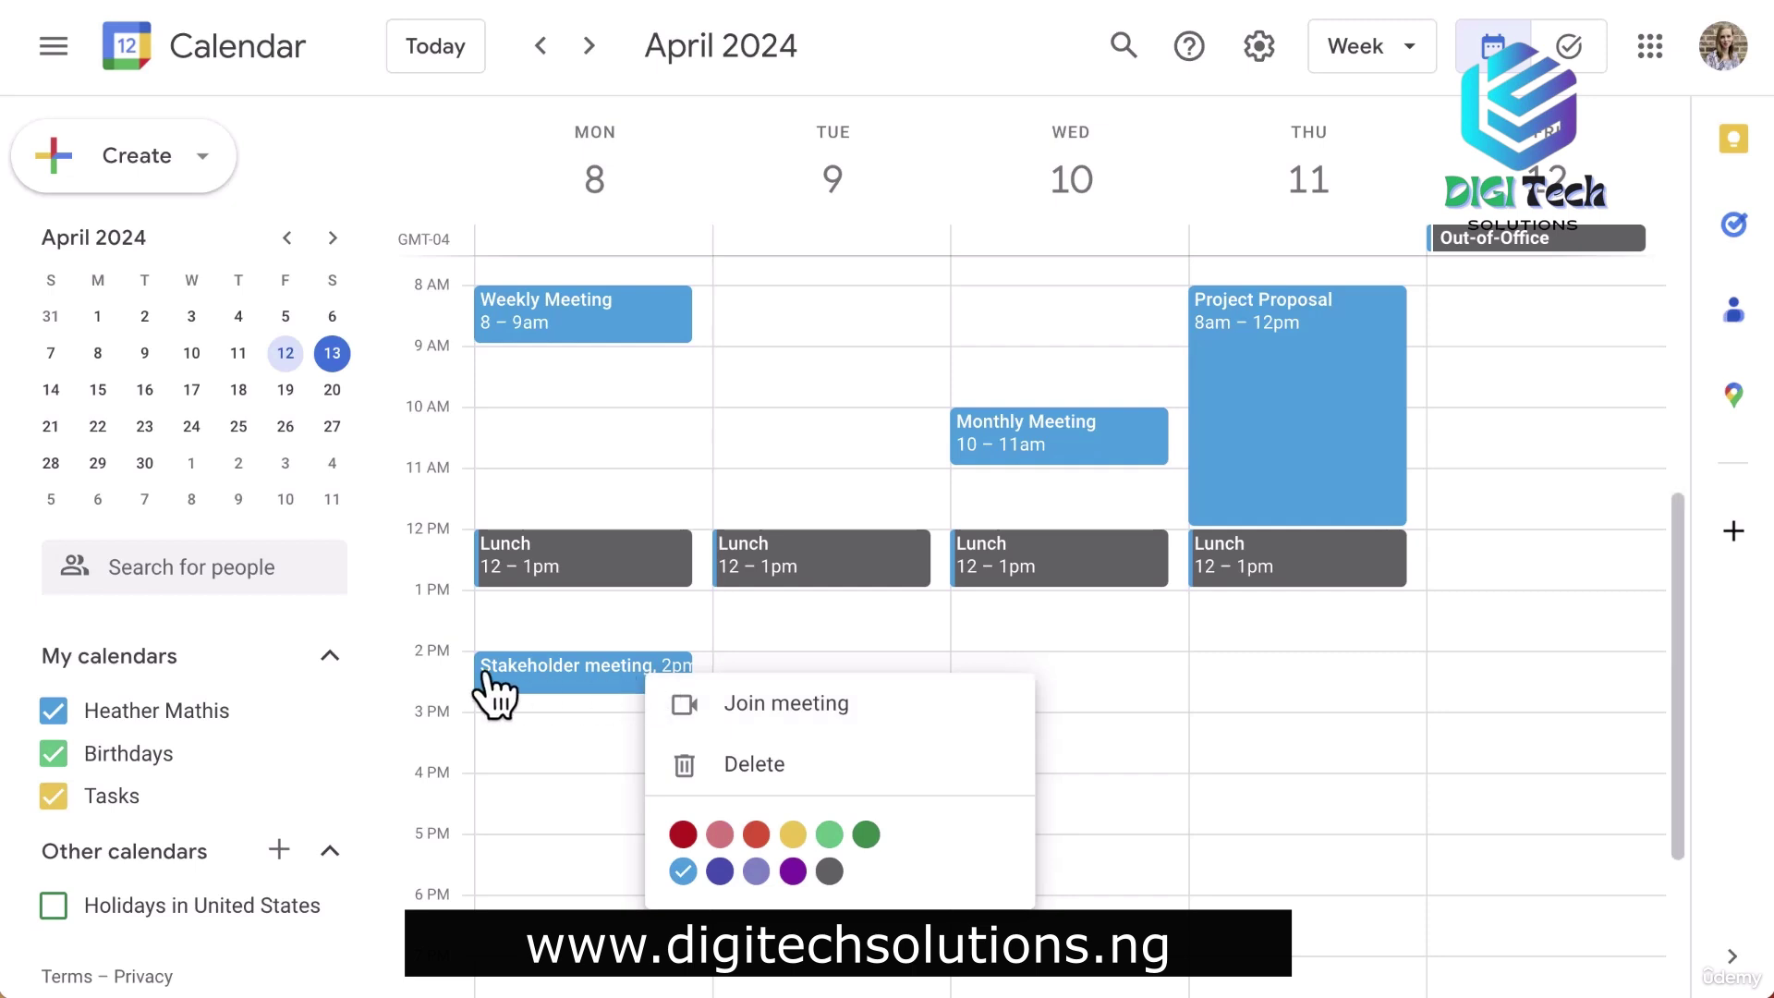
pyautogui.click(334, 722)
pyautogui.click(331, 719)
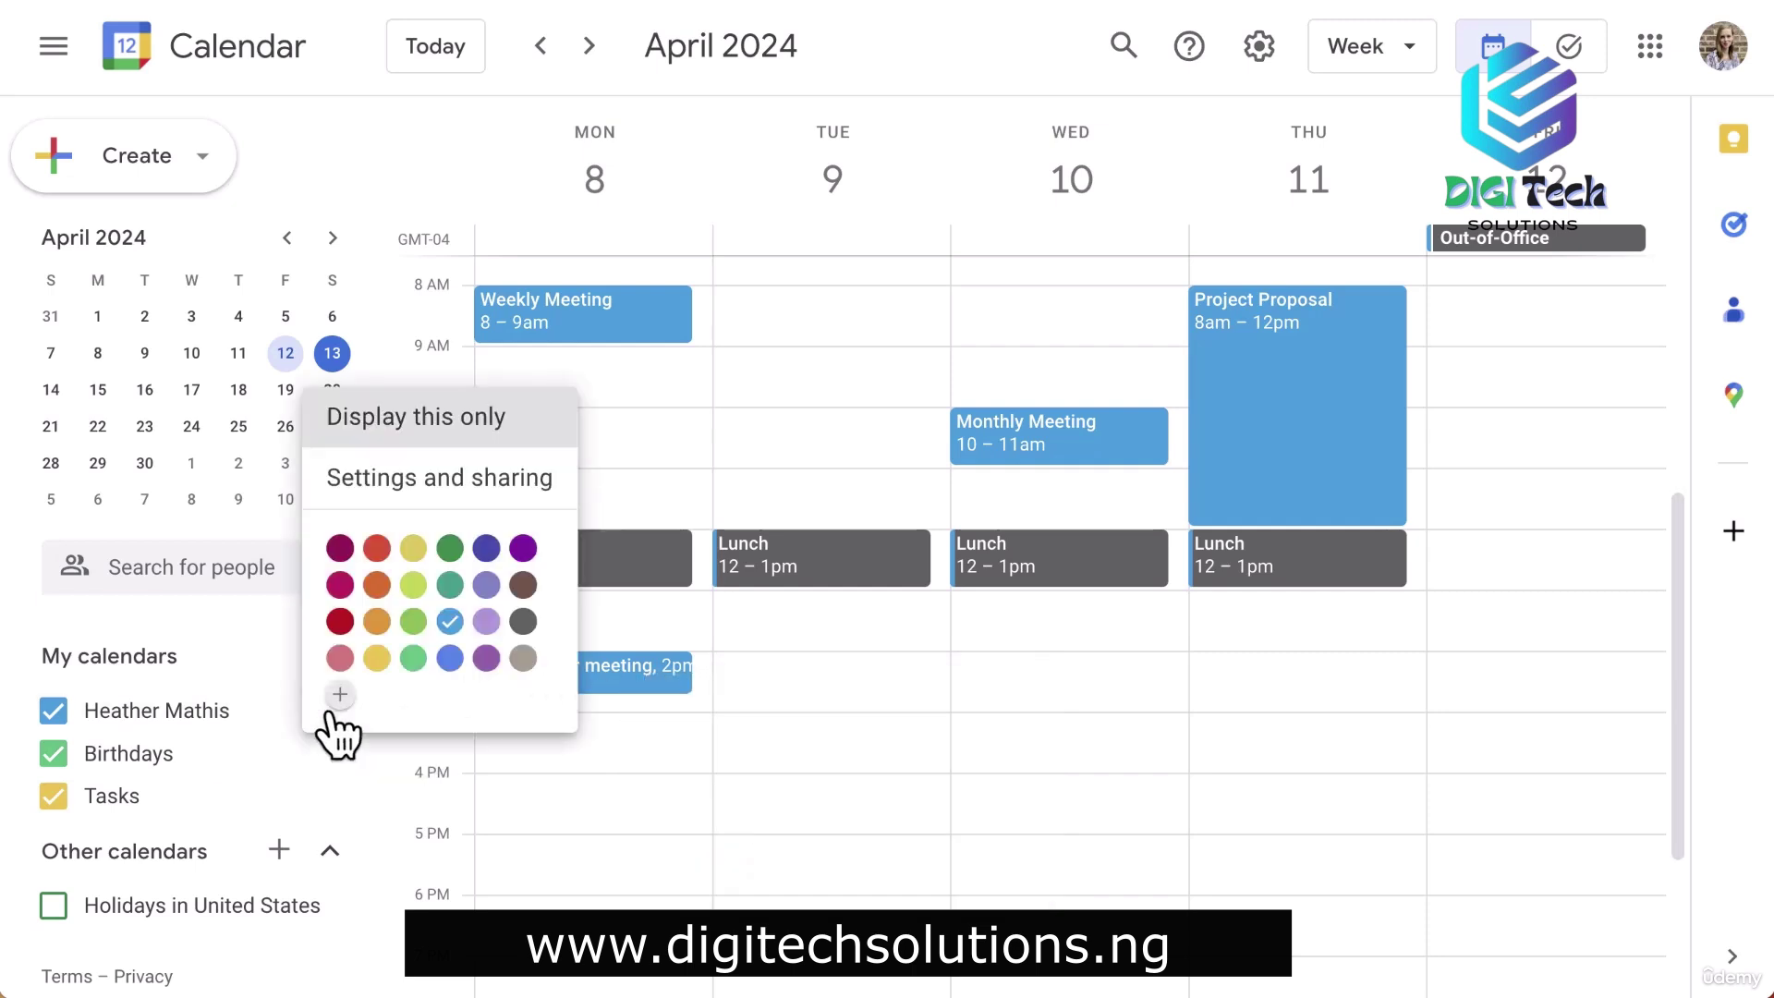
pyautogui.click(487, 658)
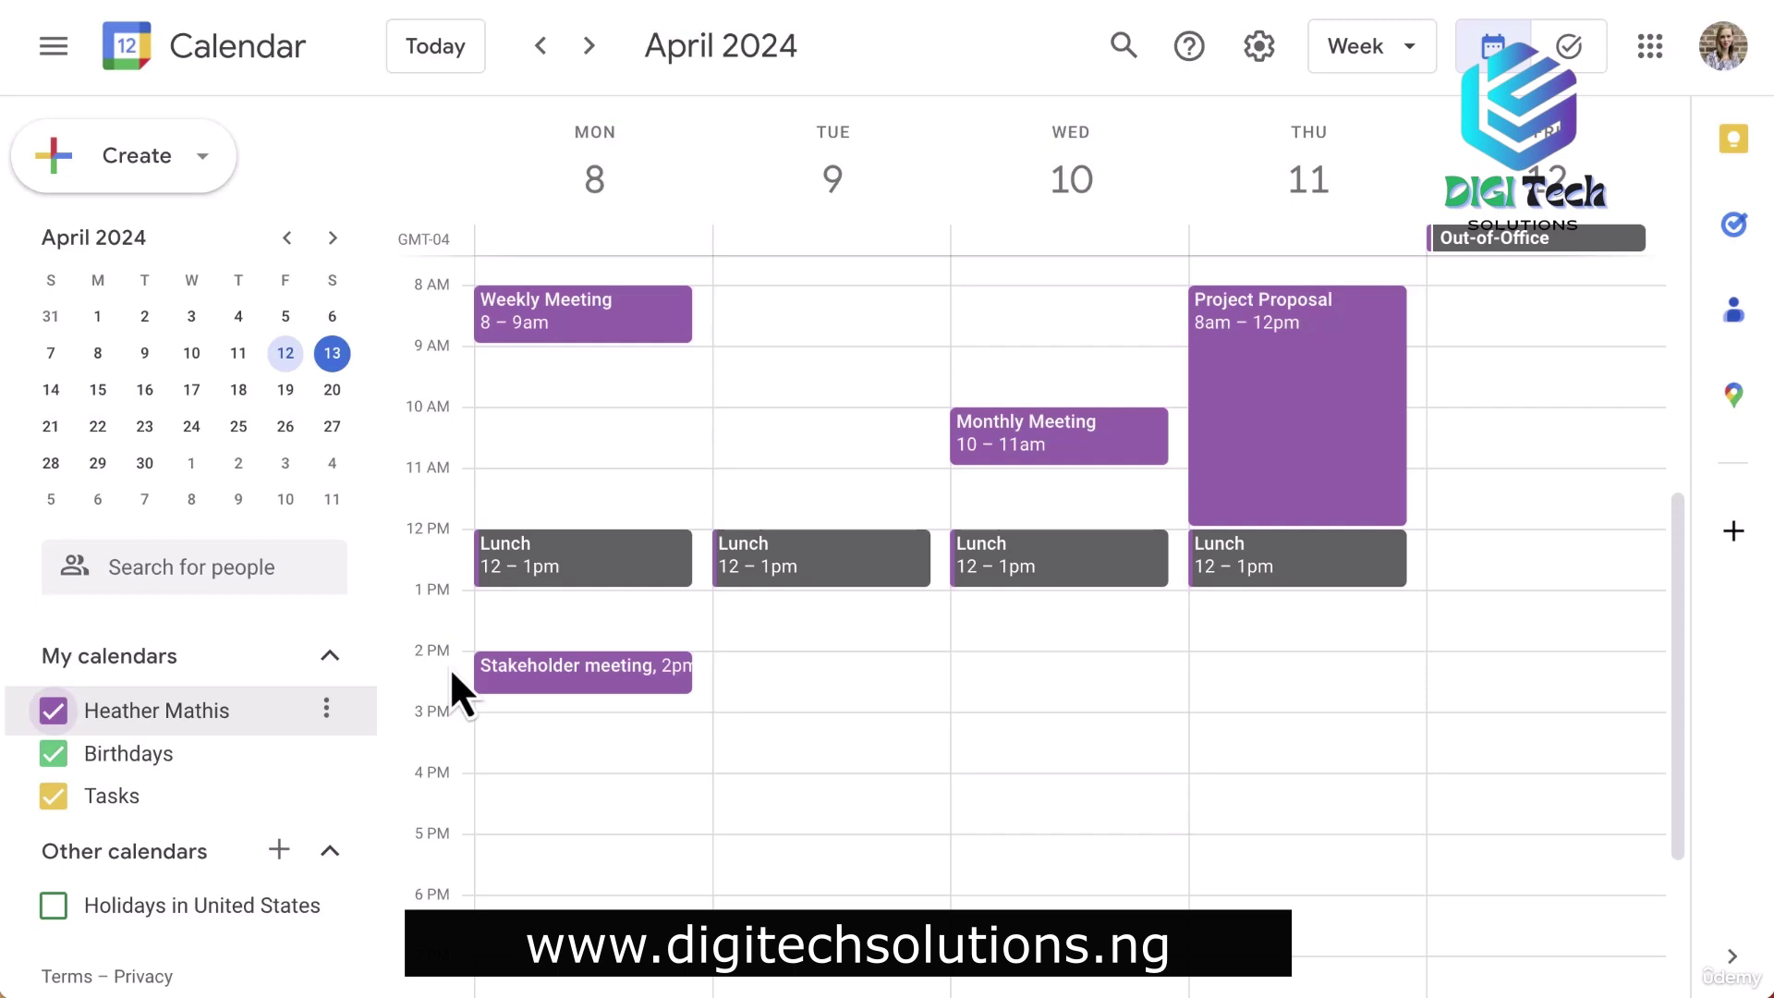
# Change the Stakeholder meeting's color to red on April 8.
pyautogui.rightClick(567, 664)
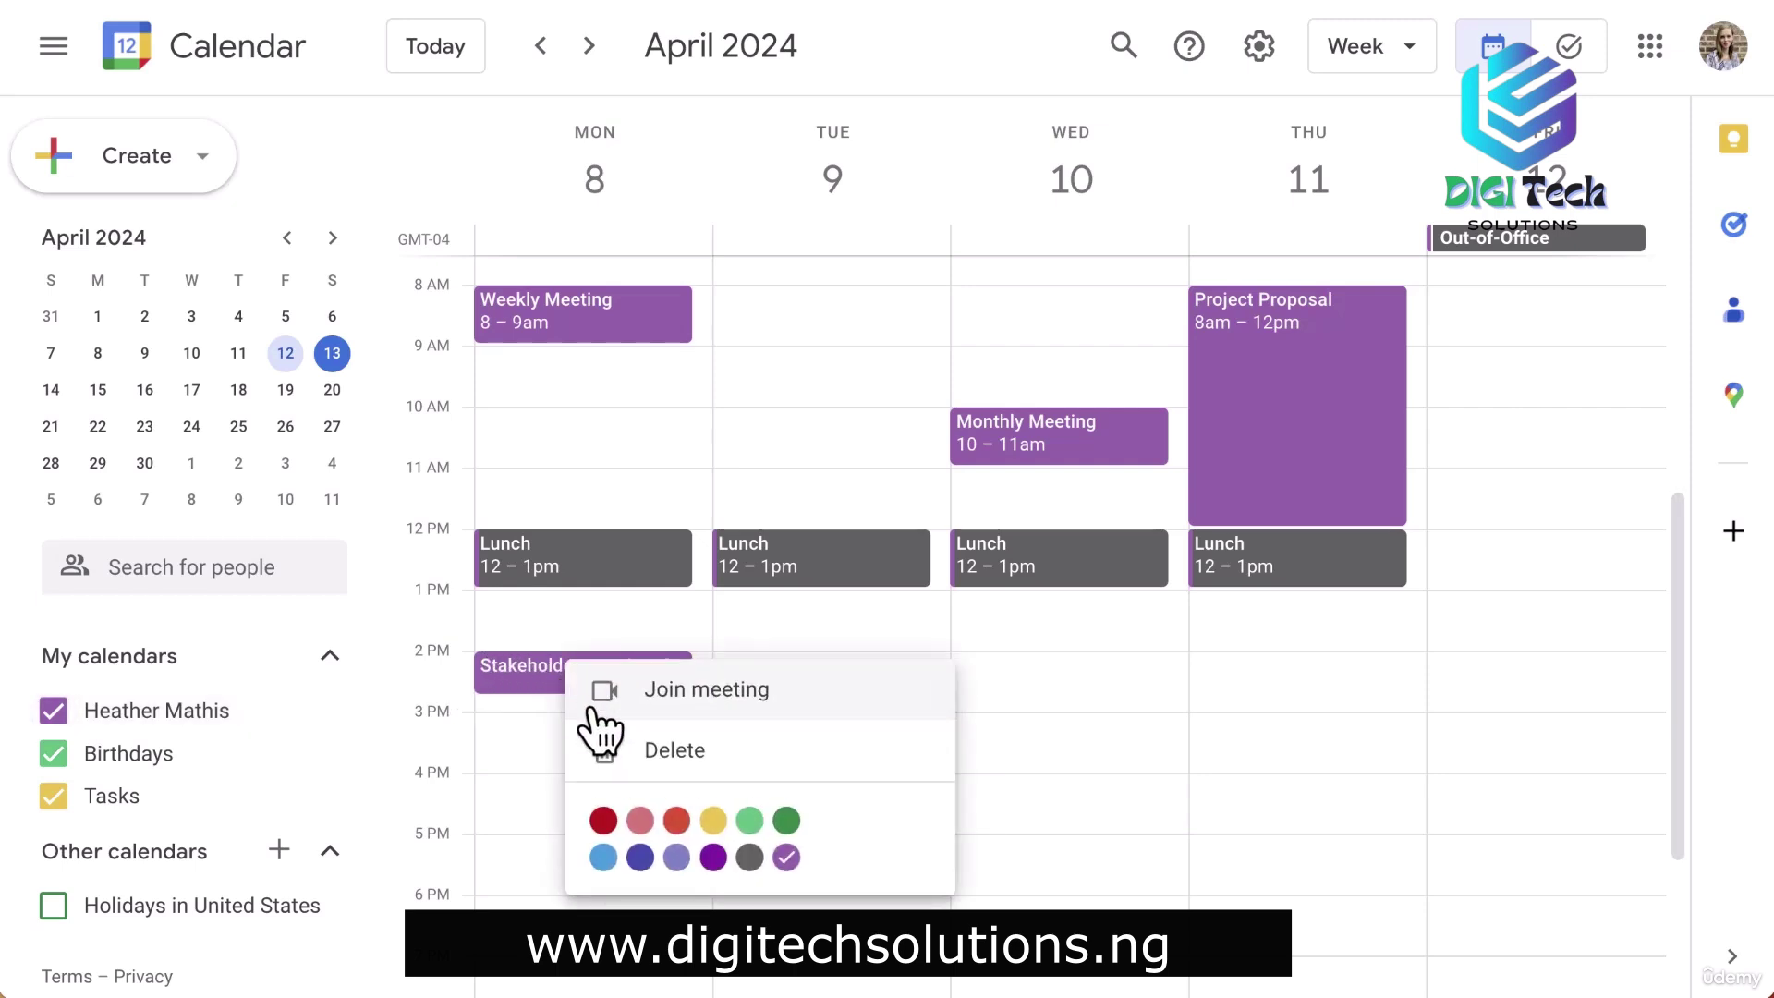
pyautogui.click(600, 825)
pyautogui.click(698, 530)
pyautogui.click(1093, 636)
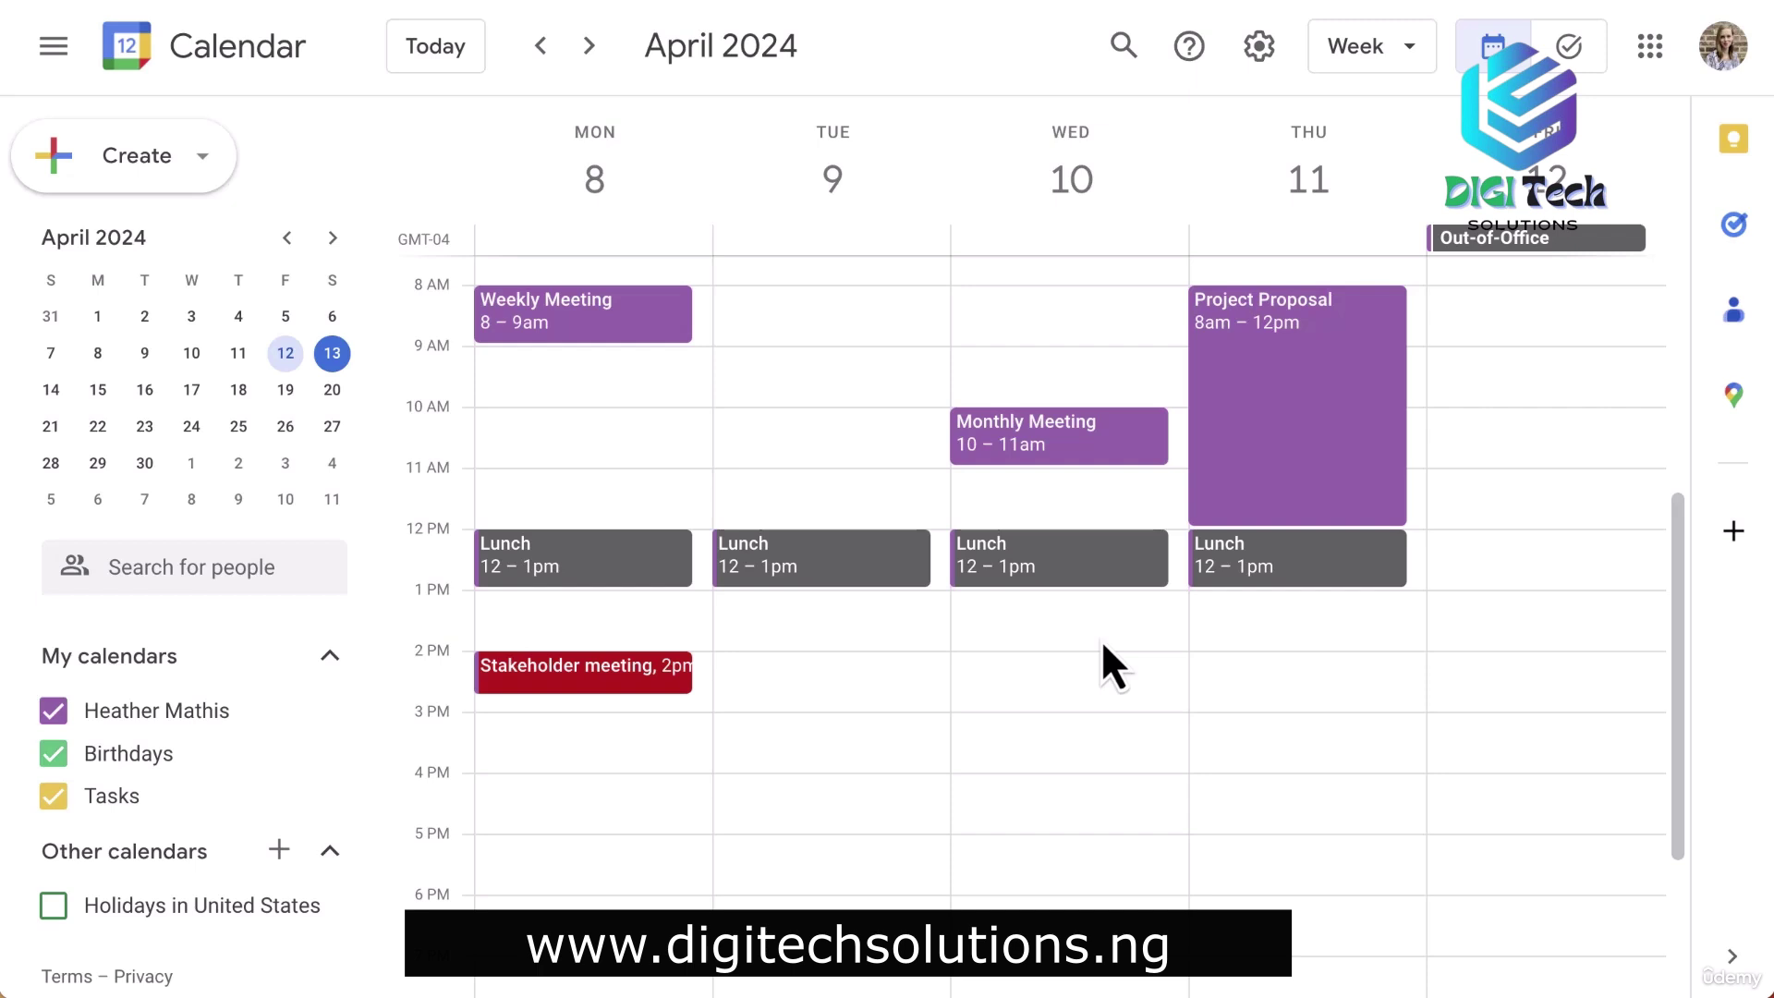
# Create a "Budget Discussion" event on Tuesday, April 9 from 1:00pm to 2:00pm and open its full editing options.
pyautogui.scroll(1, 835, 628)
pyautogui.moveTo(848, 616); pyautogui.dragTo(839, 656)
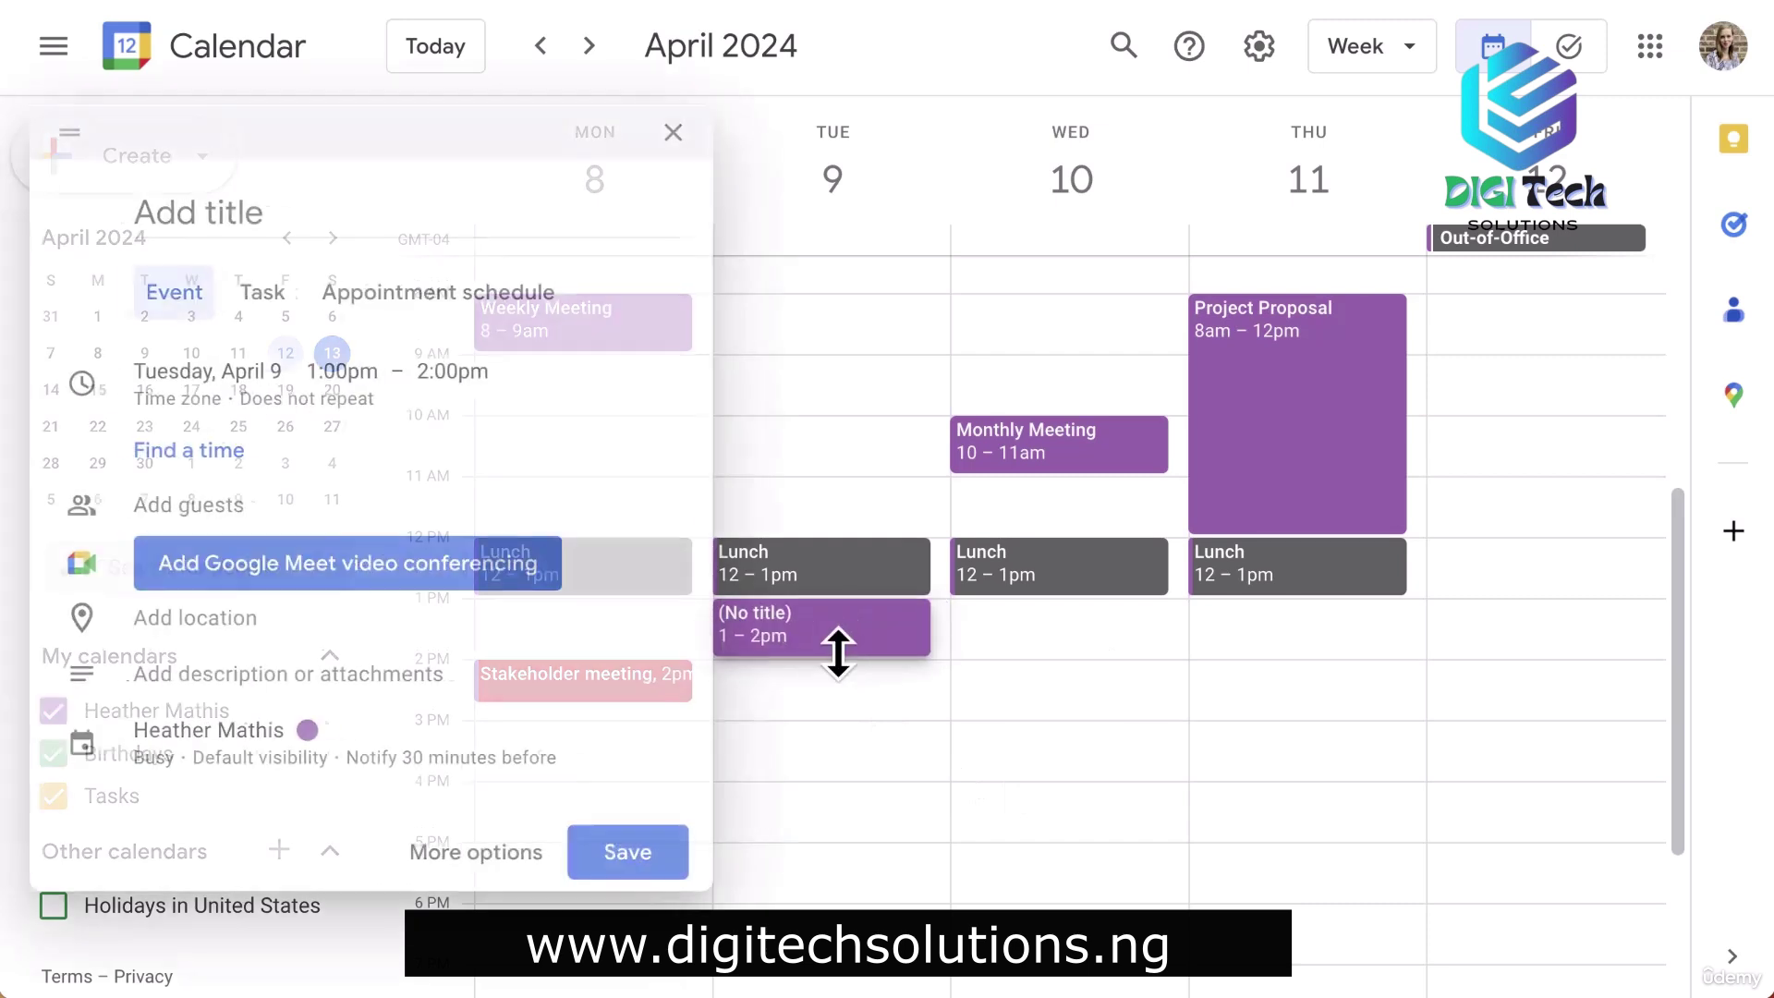
pyautogui.write('Budget Discussion')
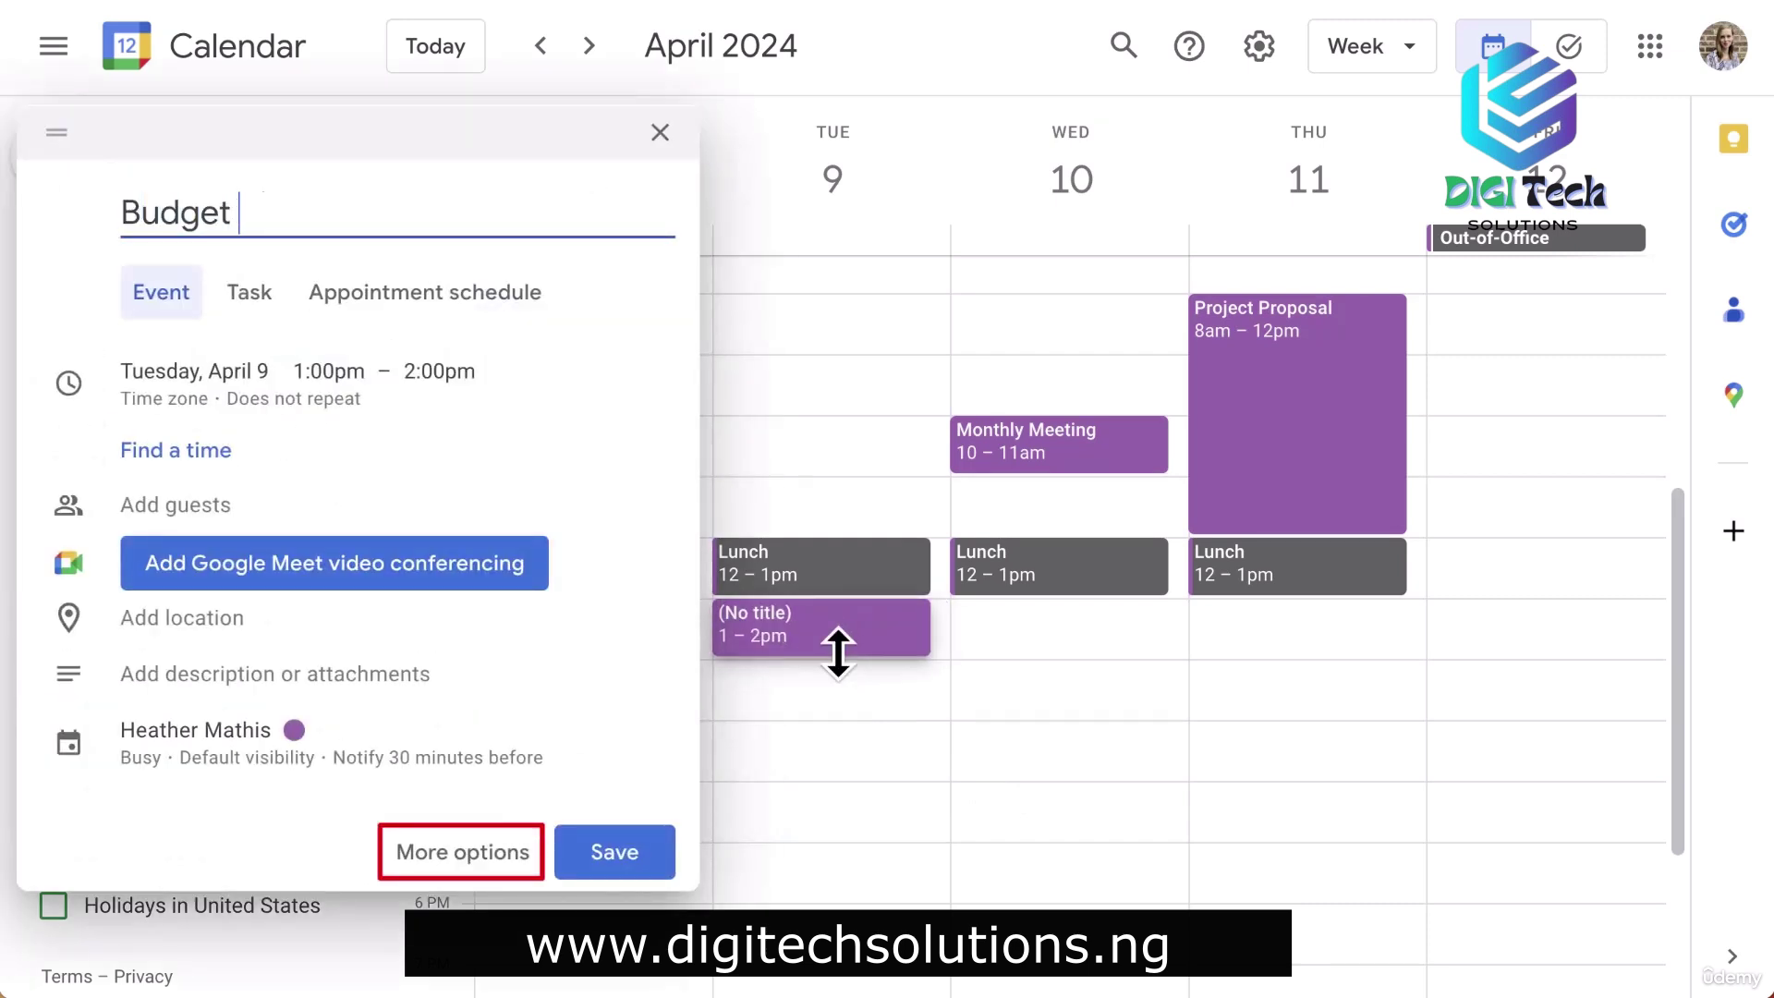
pyautogui.click(473, 854)
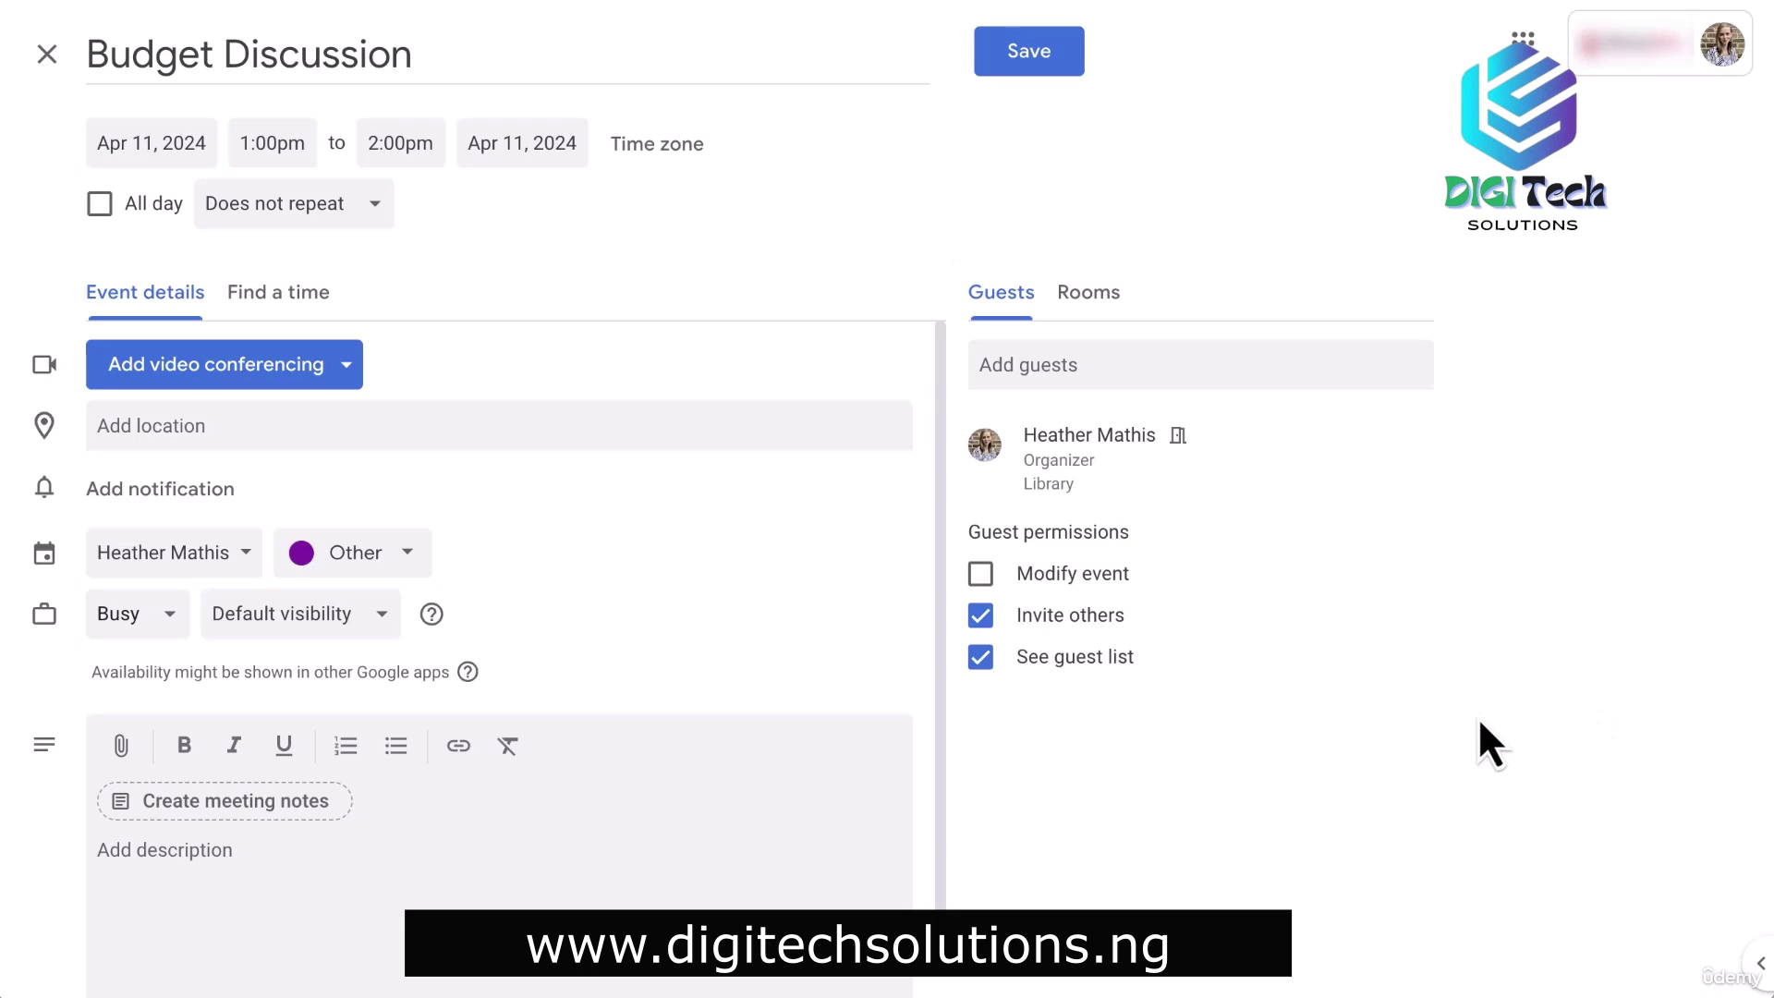
# Try switching the Invite others and Modify event guest permissions, and restore both settings.
pyautogui.click(982, 617)
pyautogui.click(982, 615)
pyautogui.click(983, 578)
pyautogui.click(981, 575)
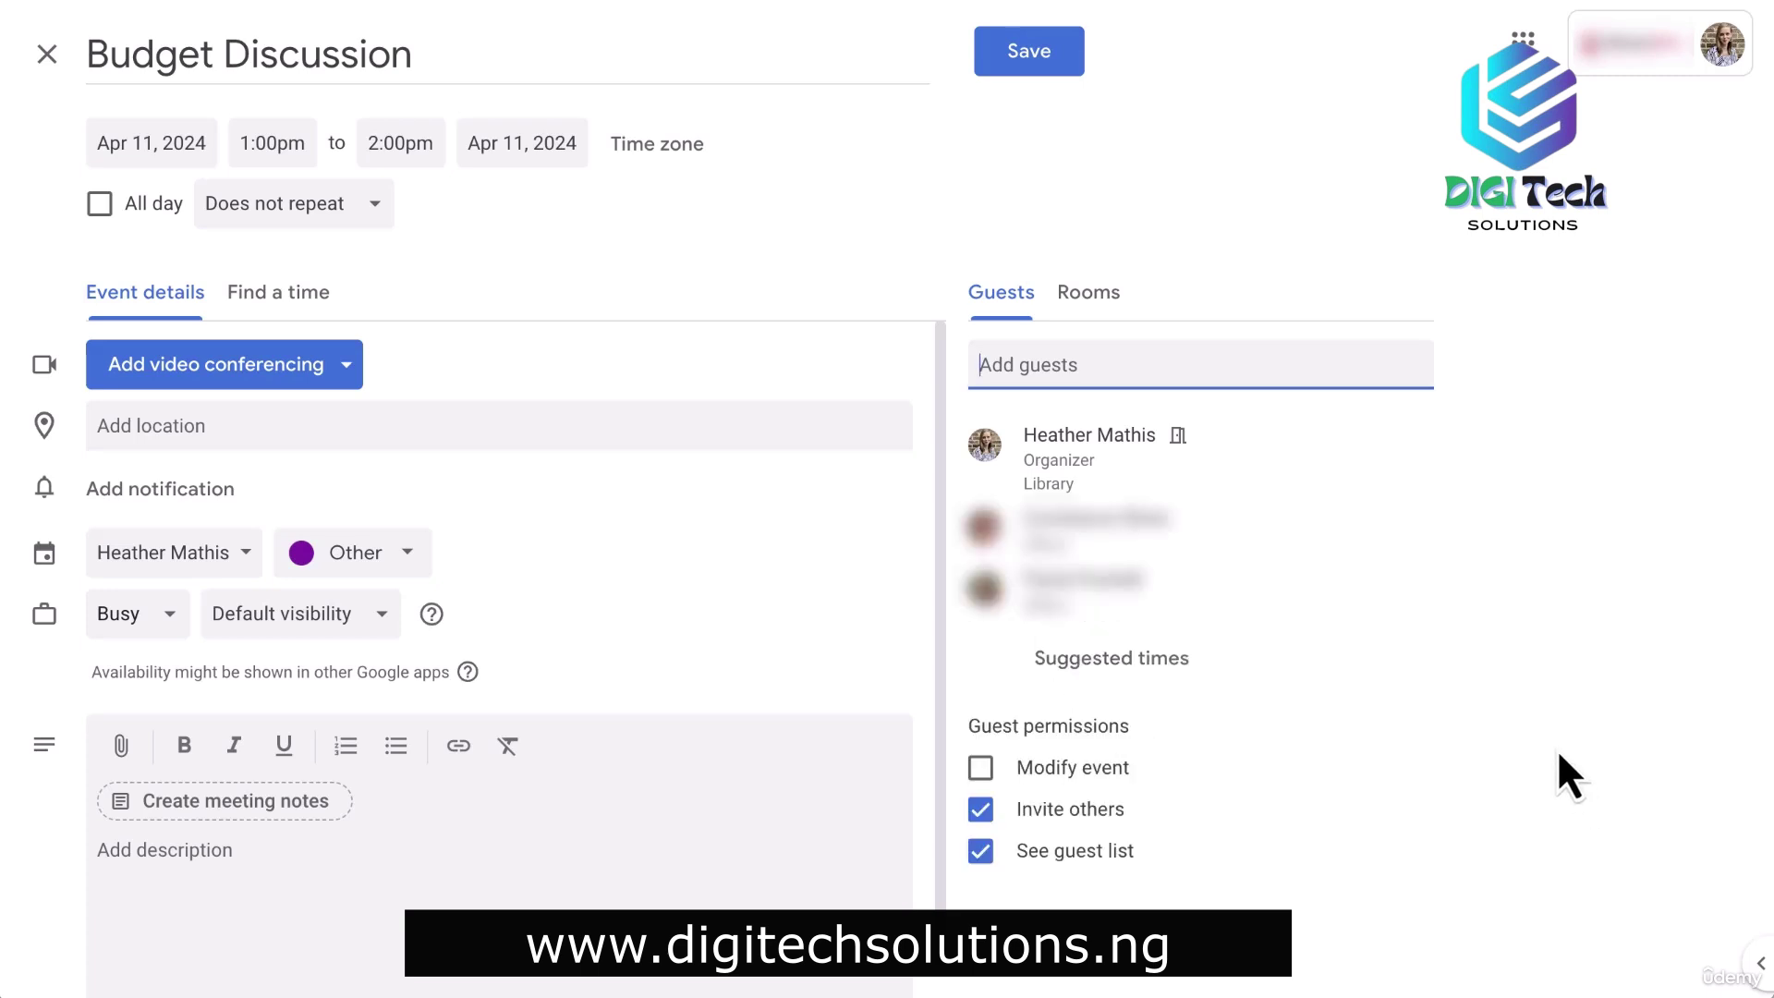
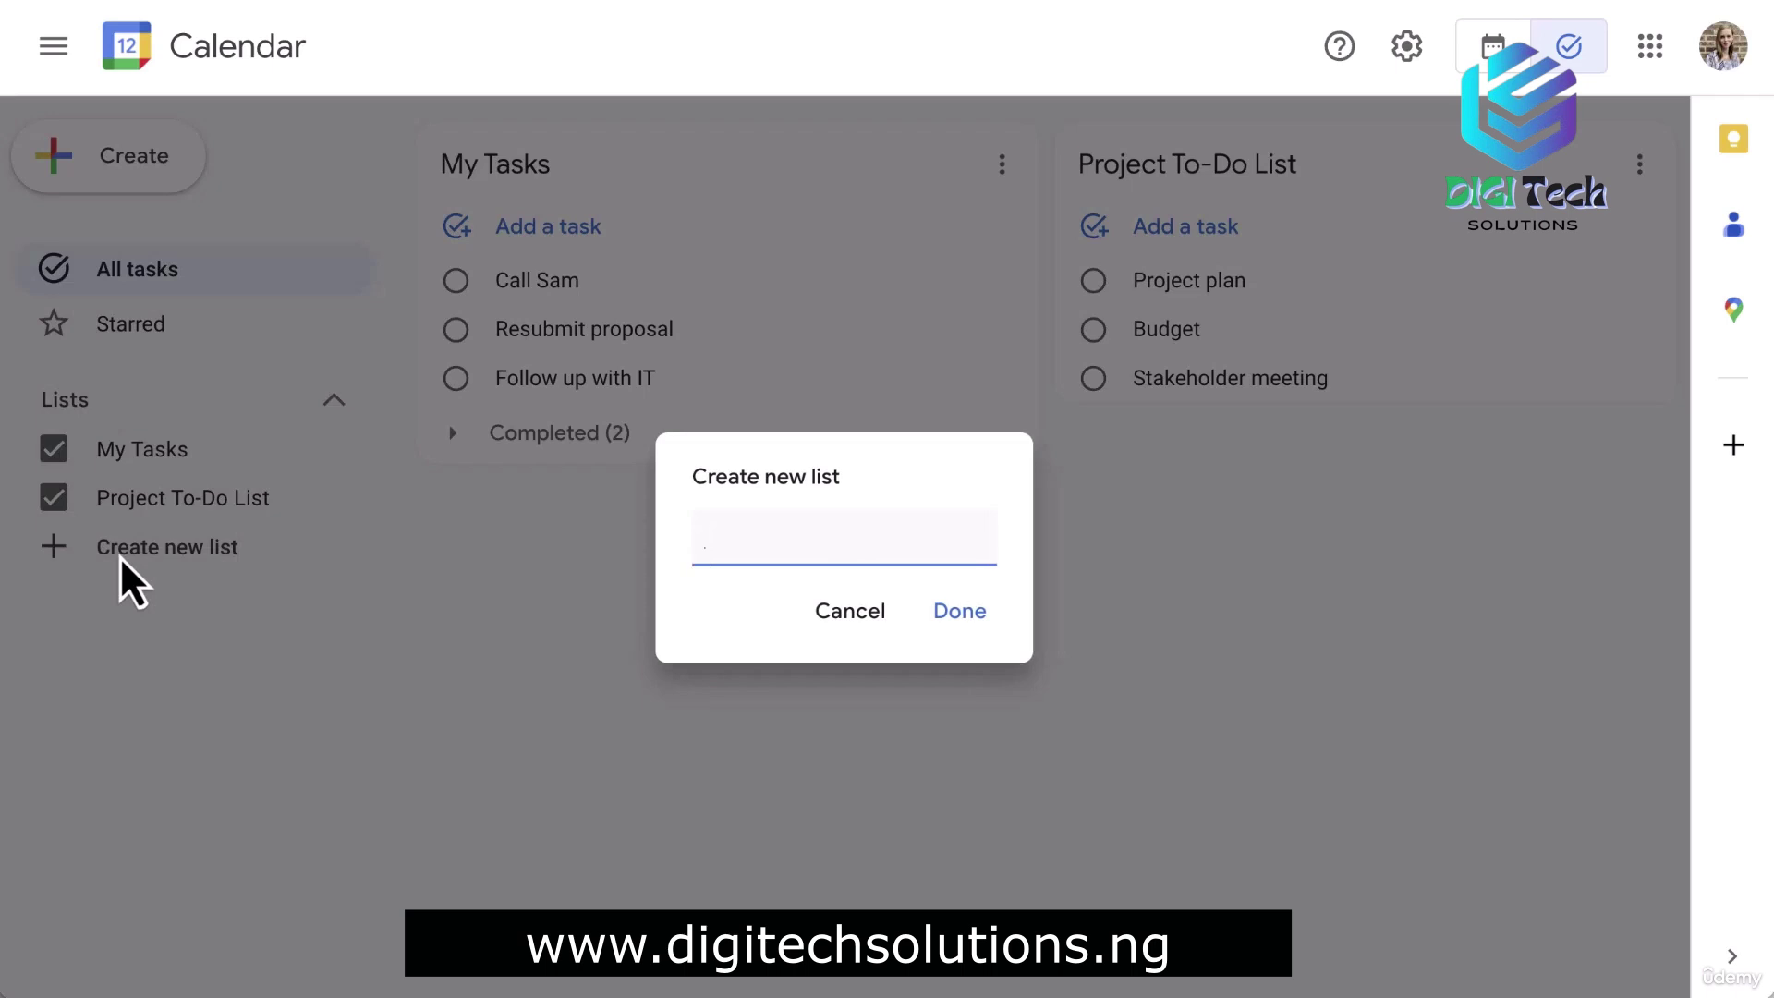
# Create a new task list named "Administration" and return to the calendar view.
pyautogui.write('on')
pyautogui.click(958, 614)
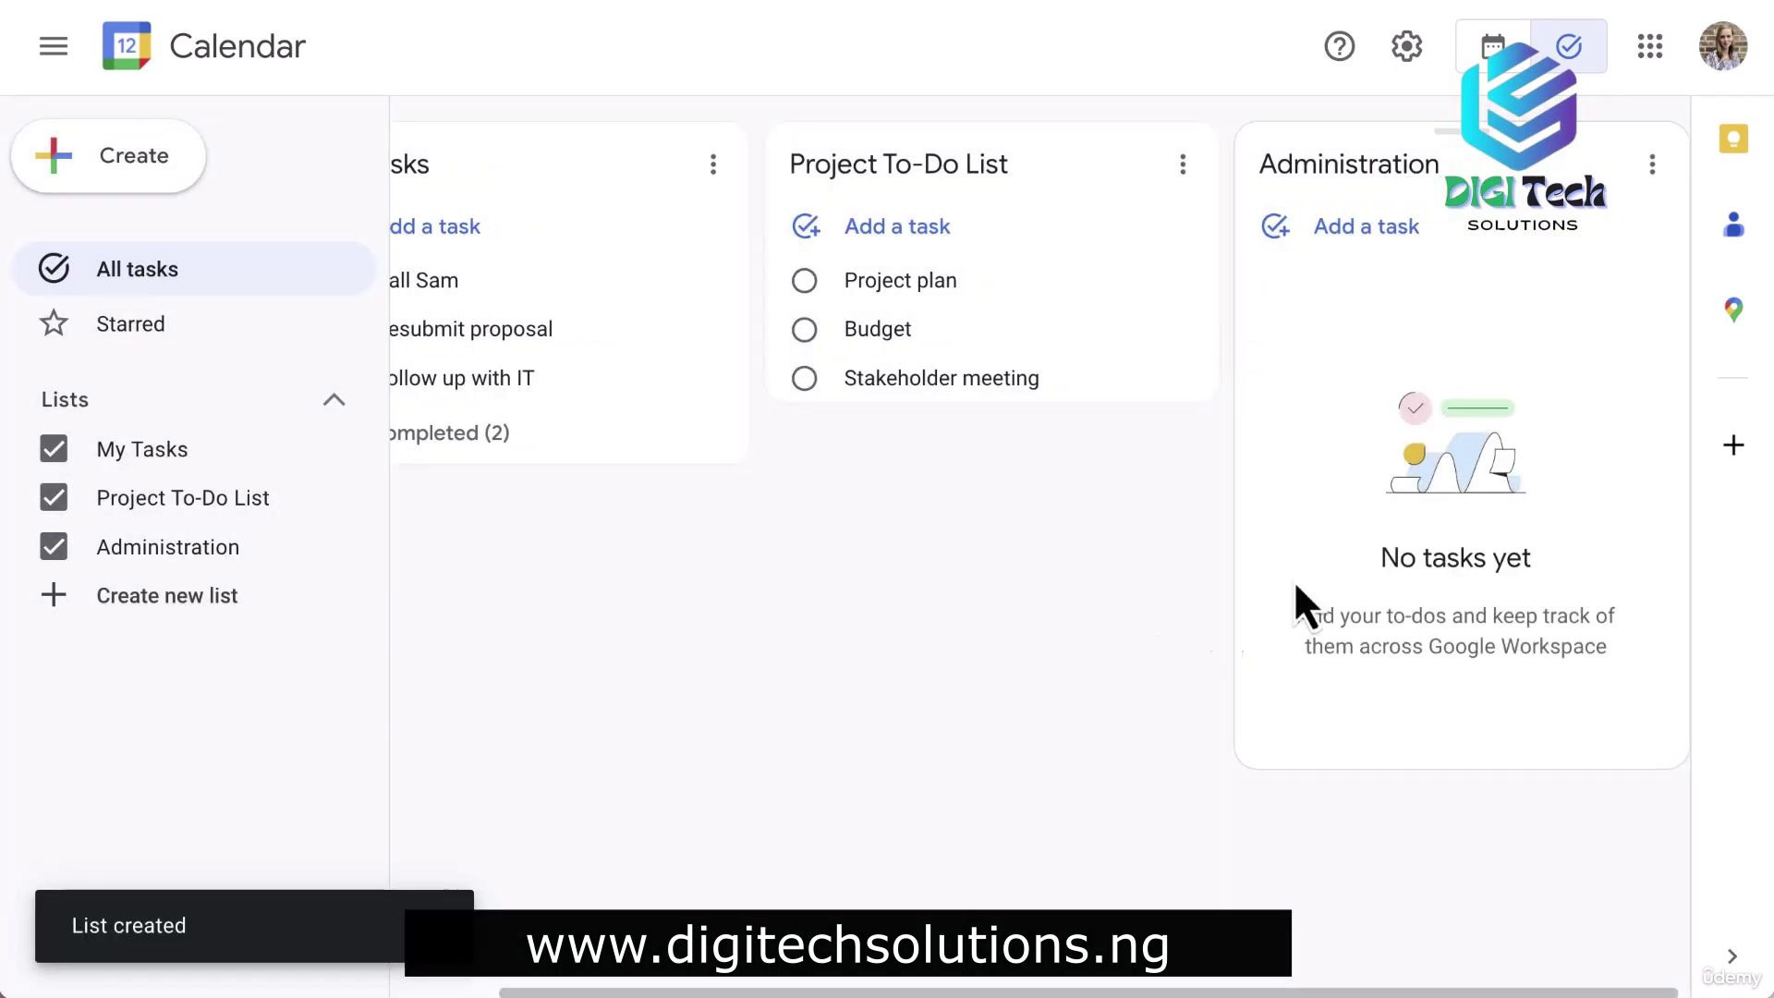
pyautogui.click(1493, 46)
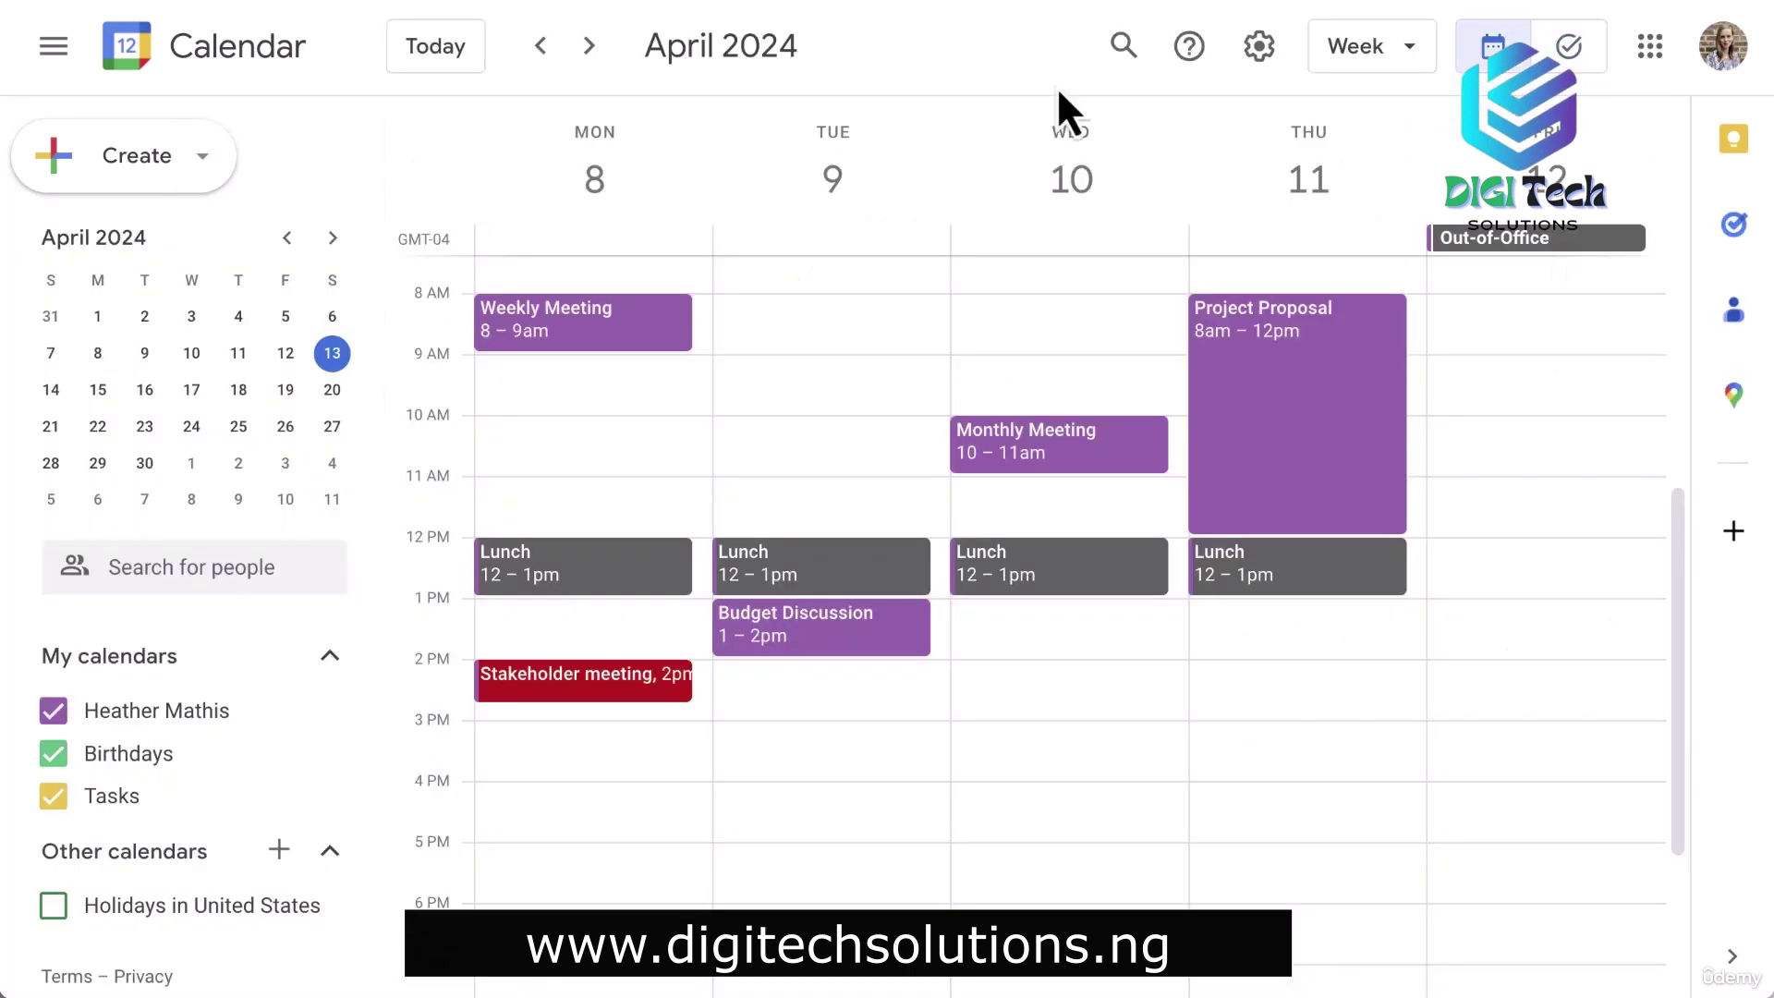
# Start a task titled "Update meeting notes" on Monday, April 8 at 10:00am.
pyautogui.click(534, 443)
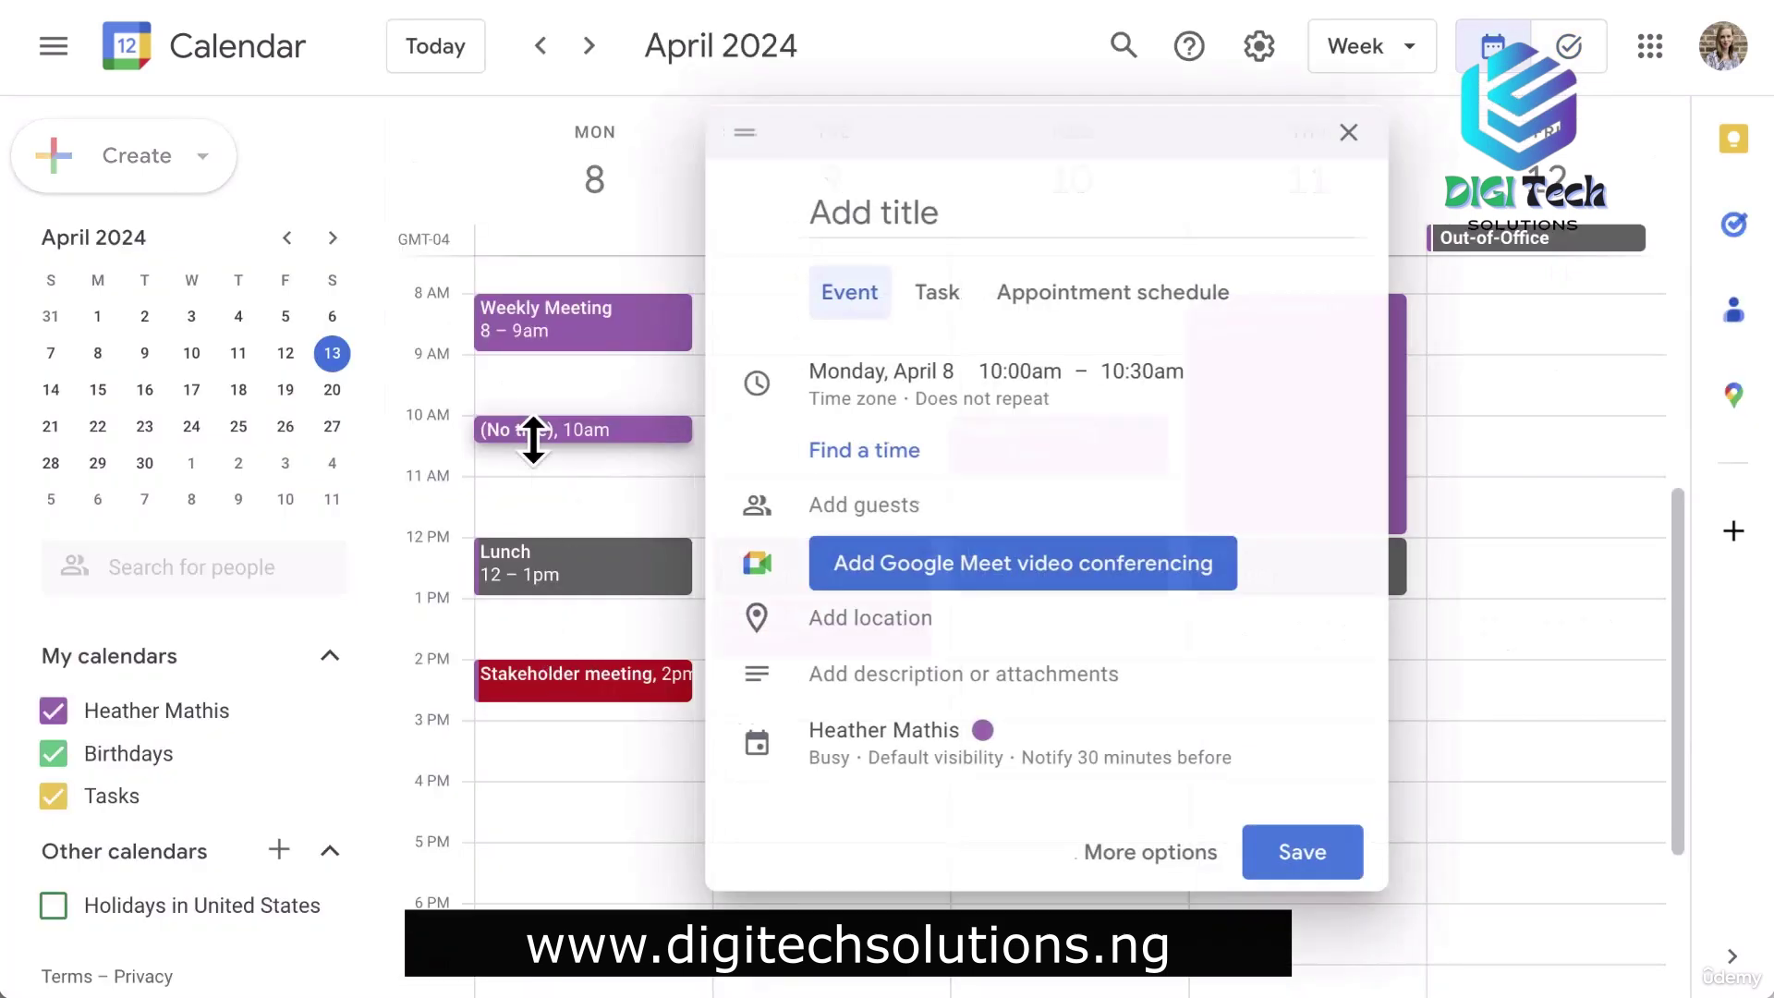
pyautogui.click(950, 298)
pyautogui.write('Update meeting notes')
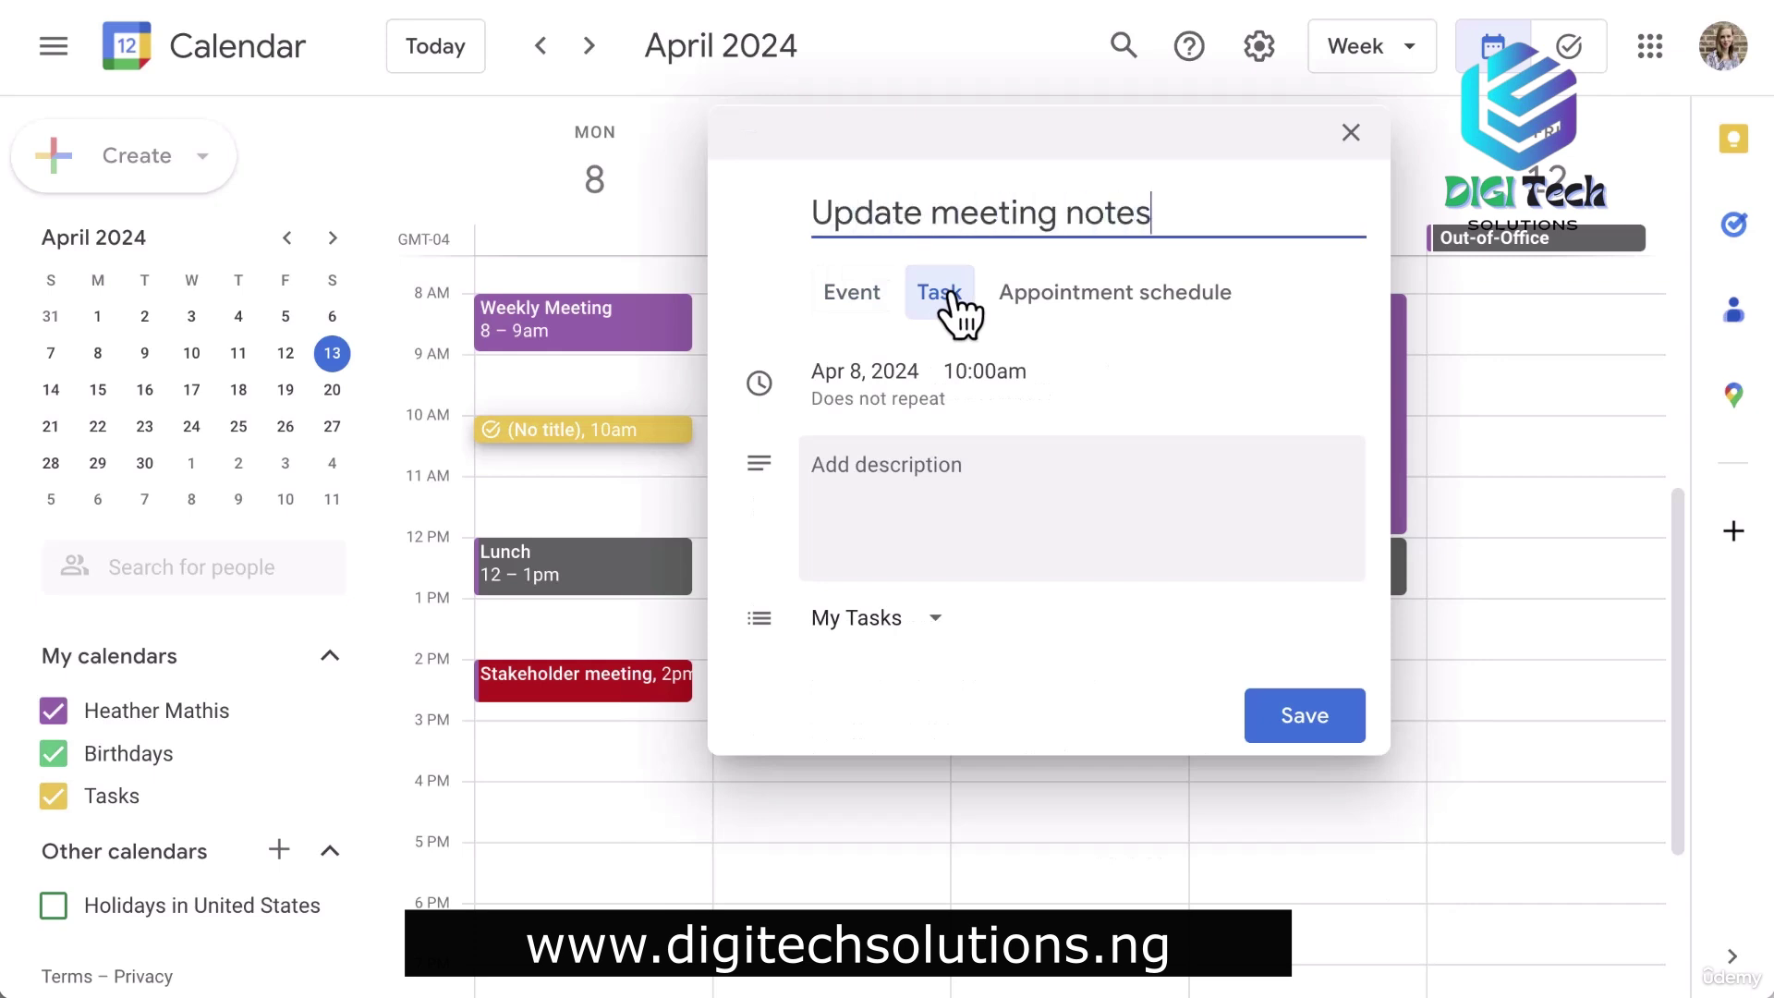
# Describe the task as "Before stakeholder meeting at 2pm. Already attached to calendar event.", check its date and repeat options, and save it.
pyautogui.click(823, 493)
pyautogui.write('Before stakeholder meeting at ')
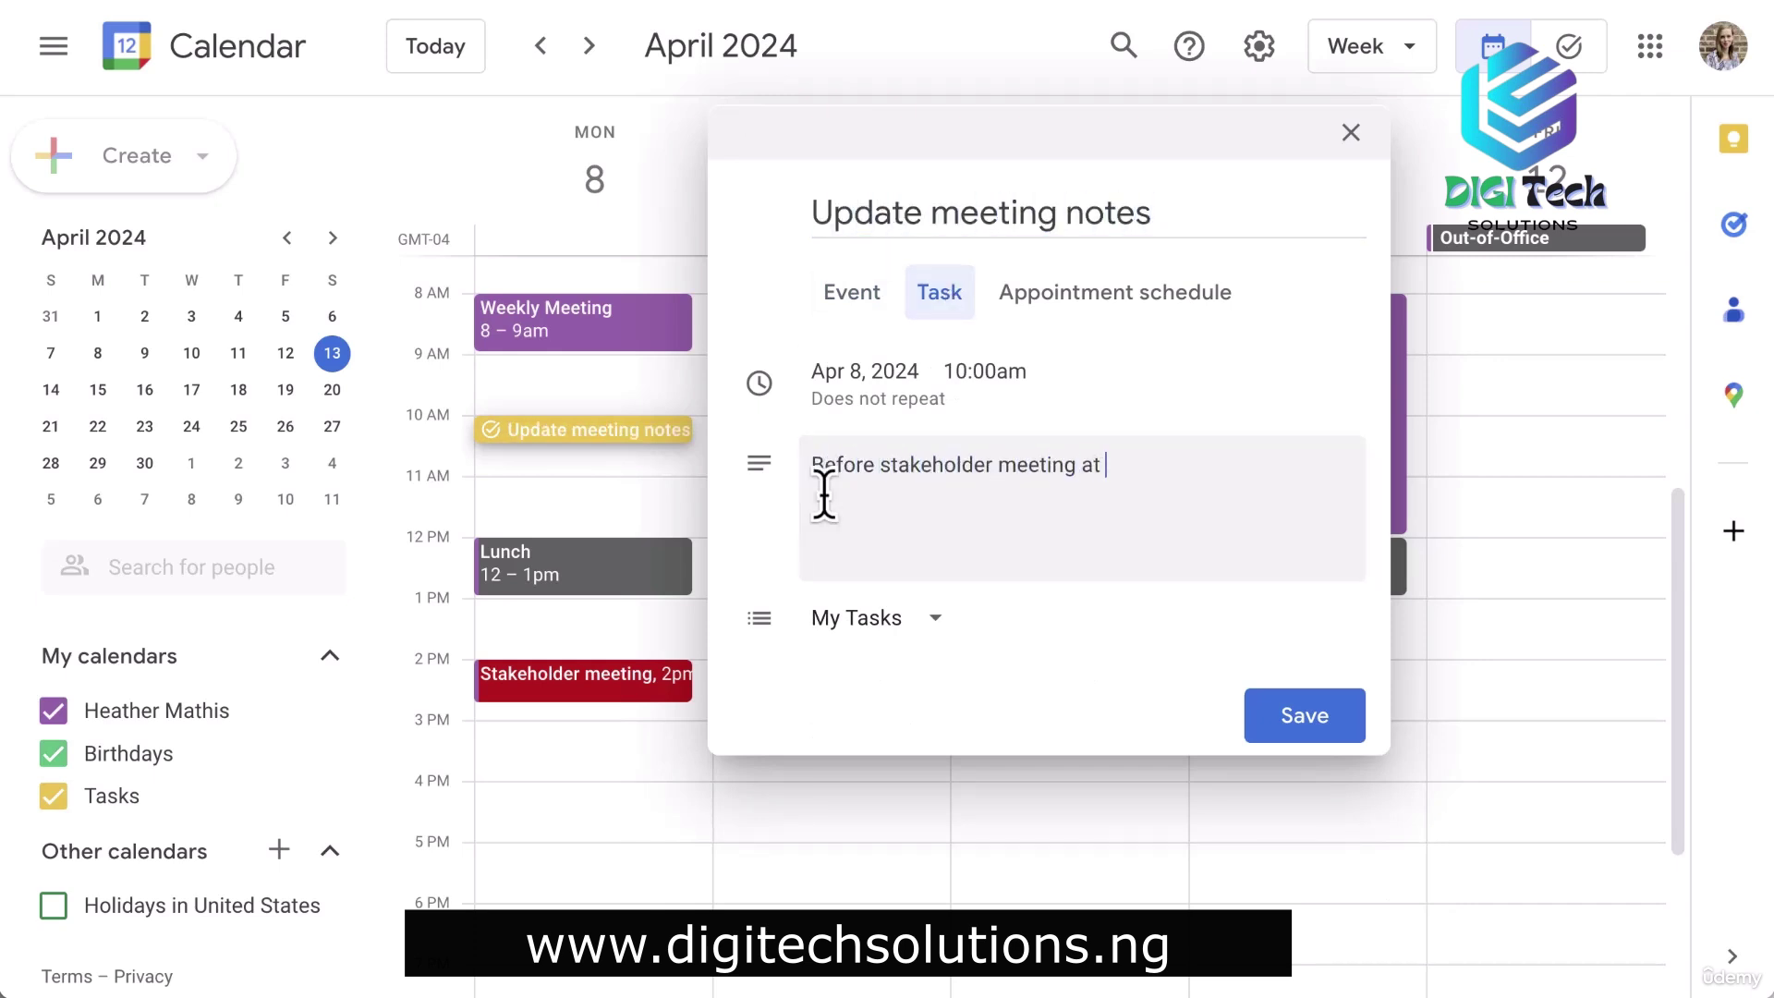
pyautogui.write('2pm. Already attached to calendar event.')
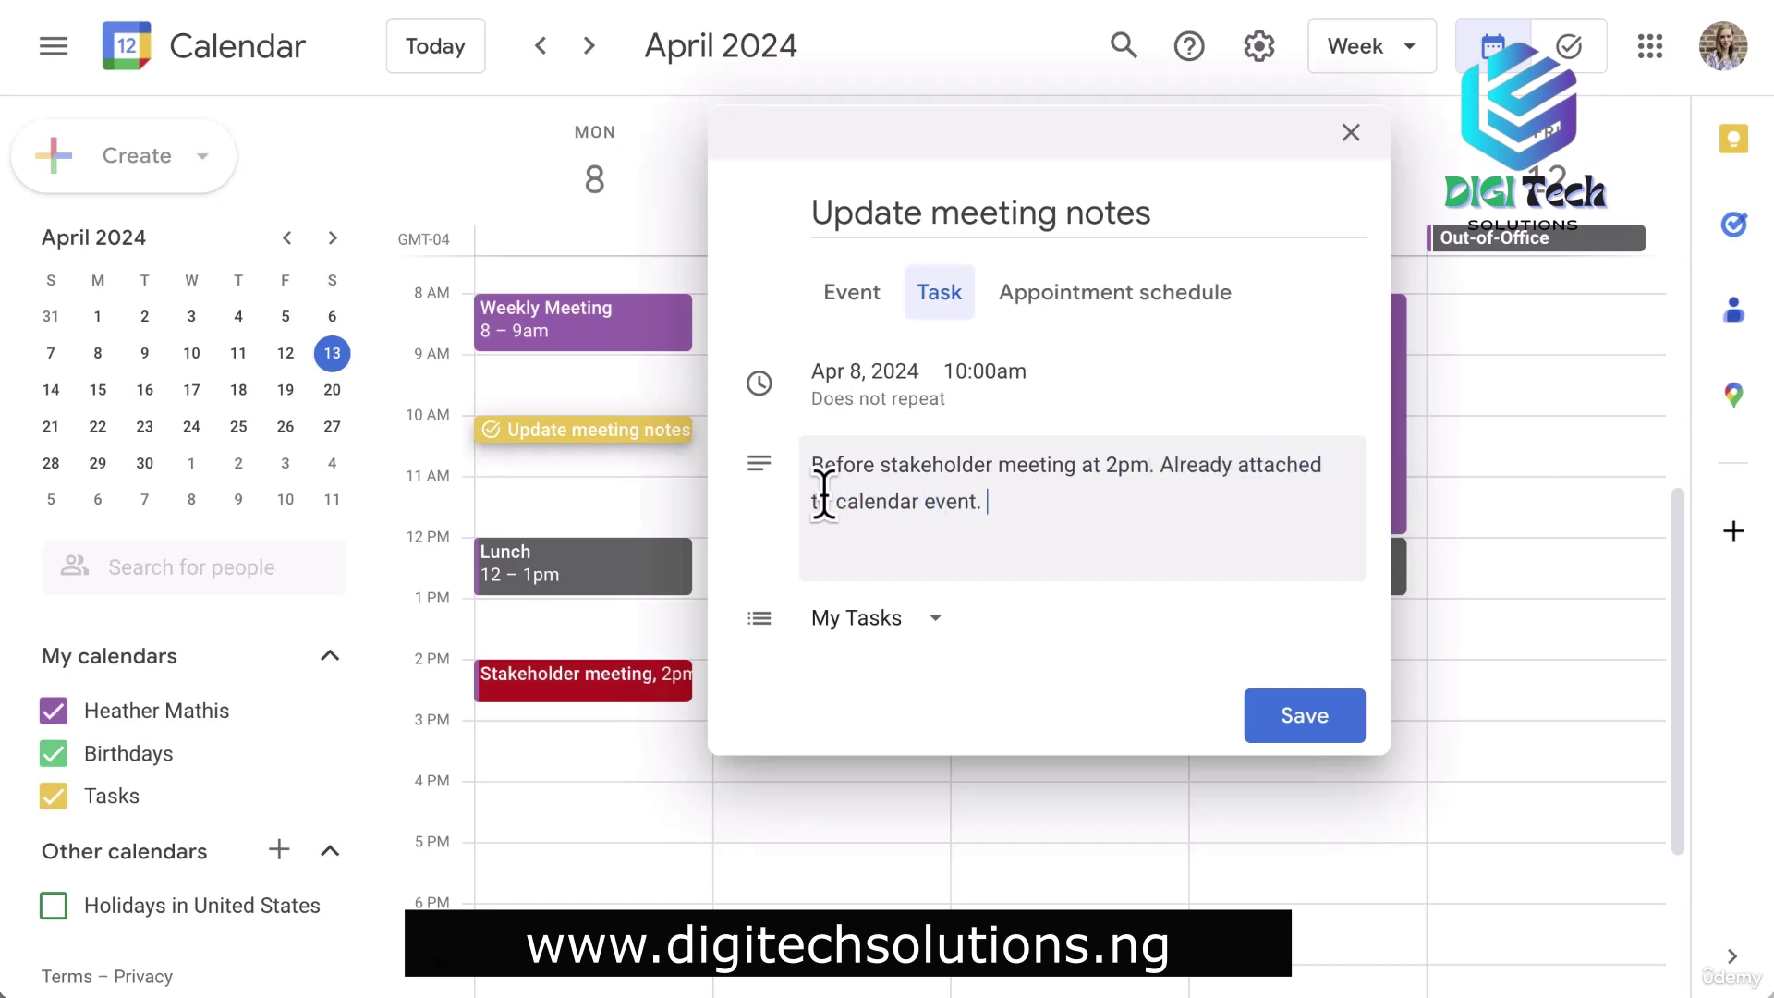
pyautogui.click(820, 372)
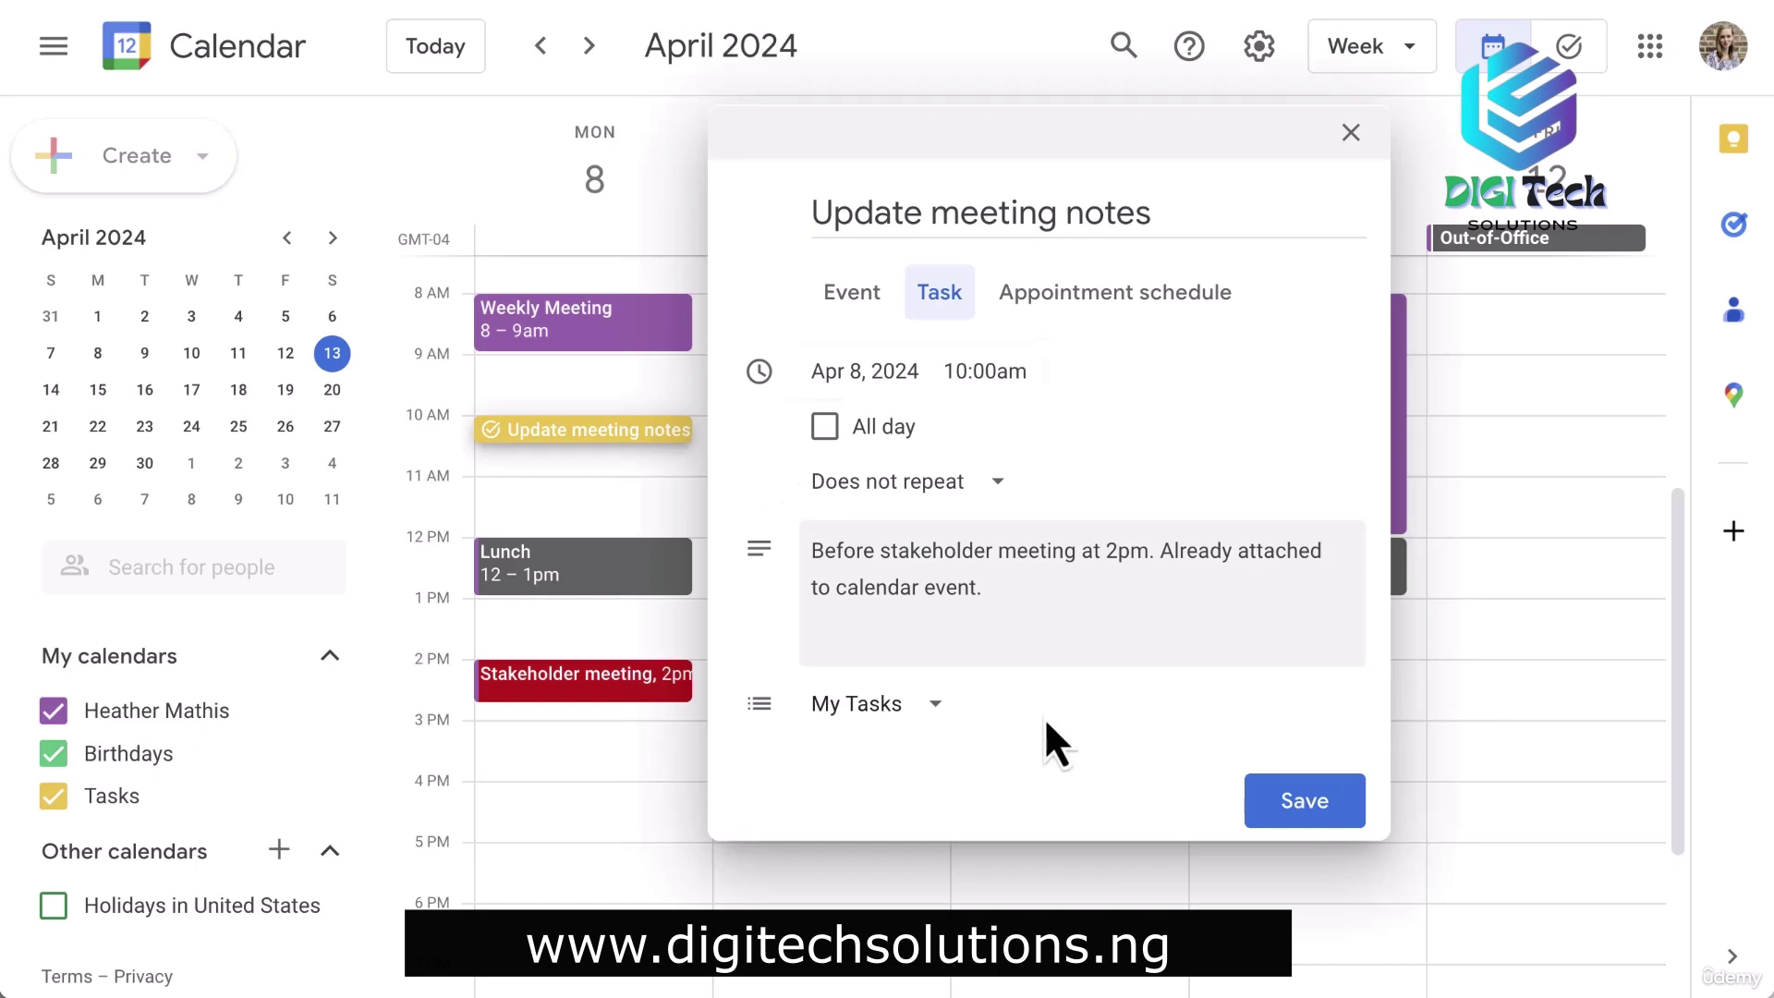
pyautogui.click(1323, 817)
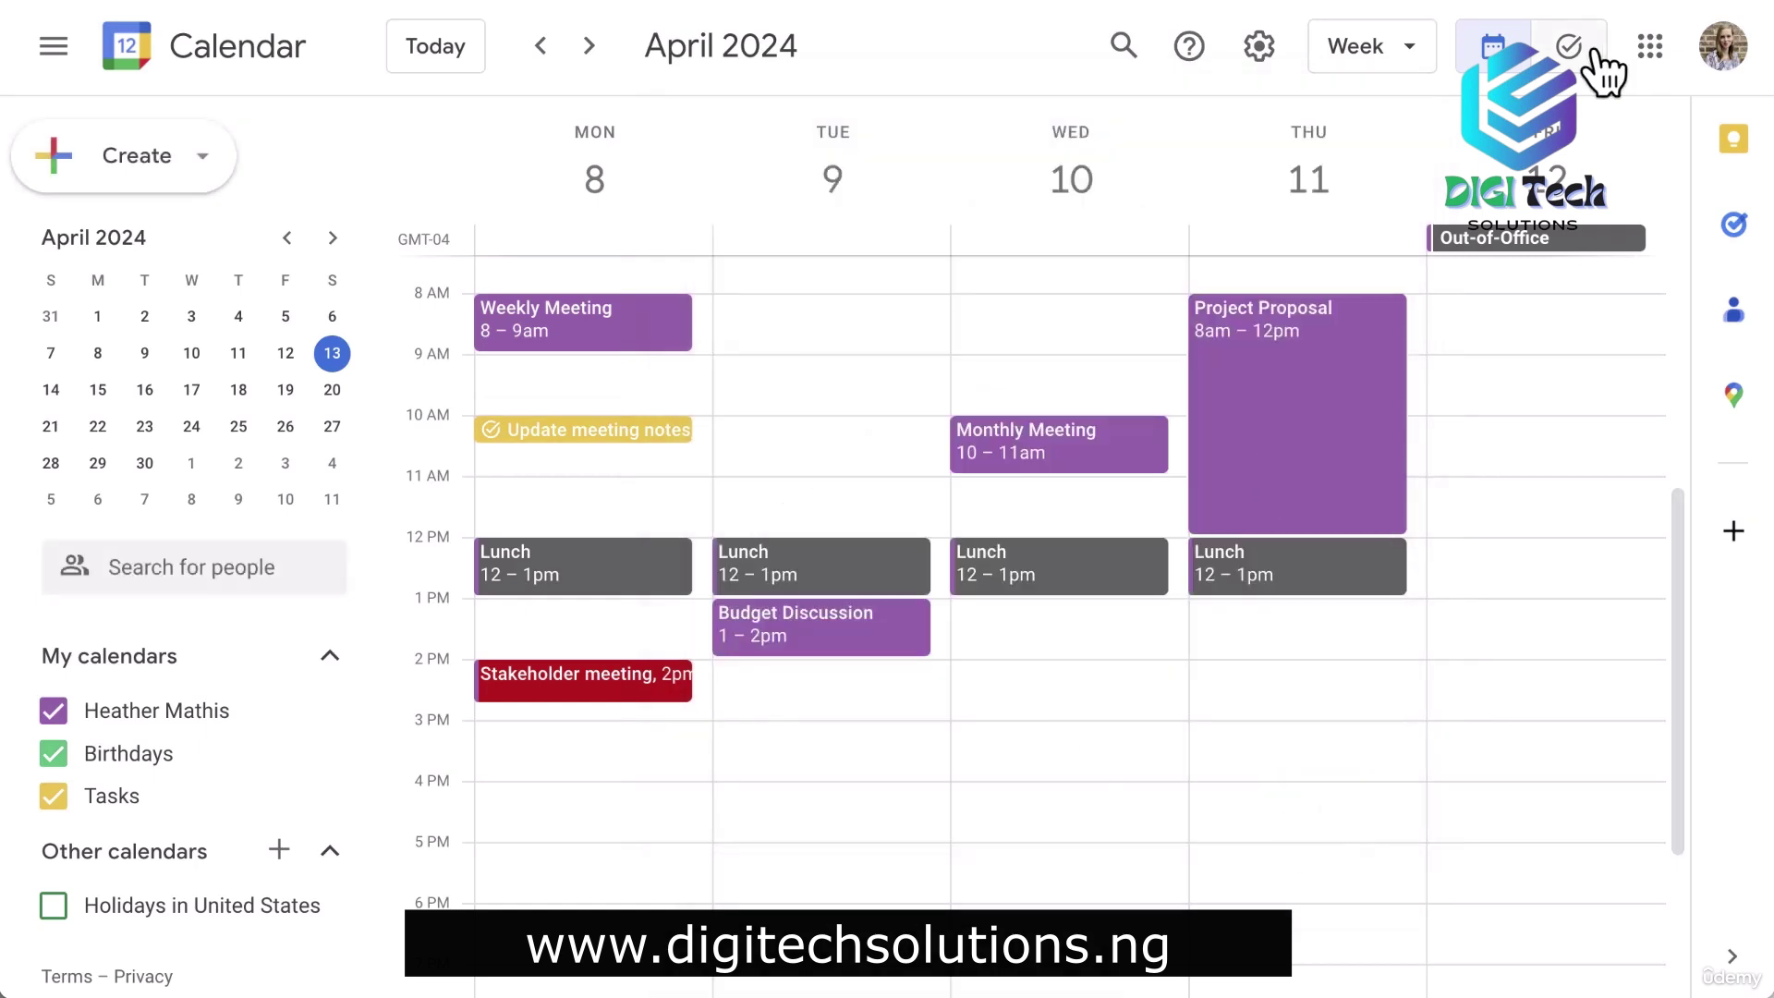
# Add the task "Email team about quarter updates" to the Administration list and return to the calendar view.
pyautogui.click(1591, 58)
pyautogui.click(1367, 226)
pyautogui.write('Email team about')
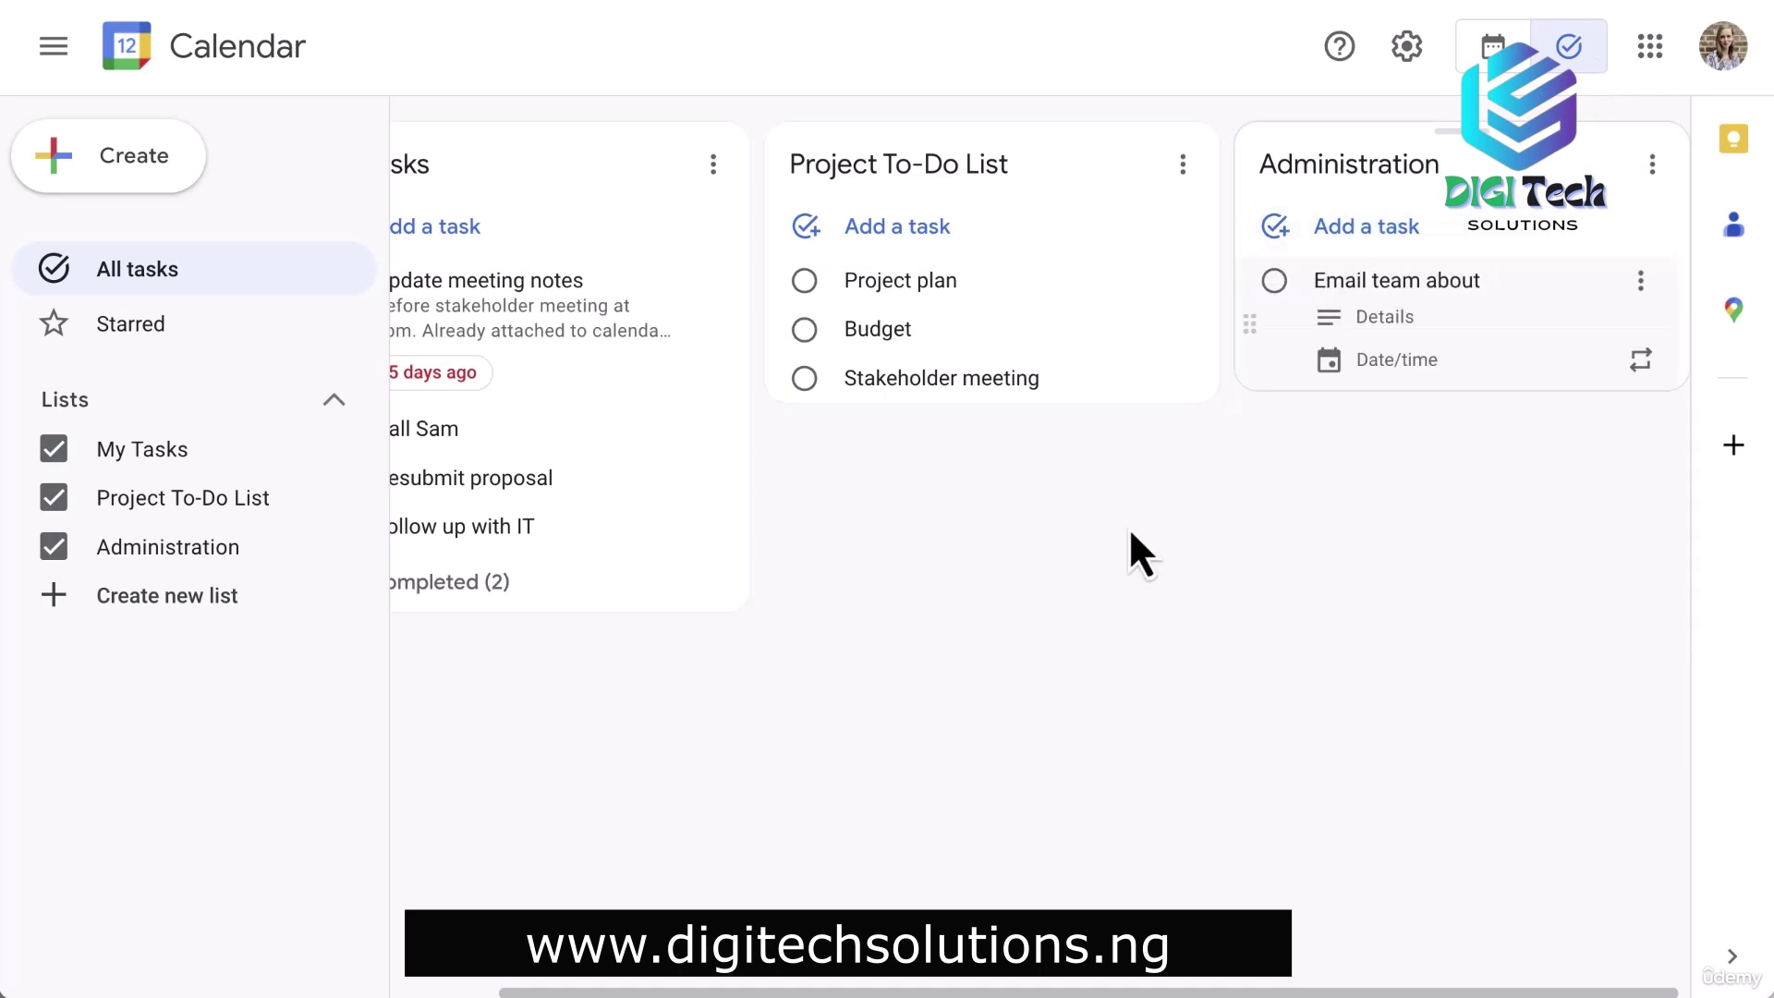
pyautogui.write(' quarter updates')
pyautogui.click(1184, 615)
pyautogui.click(1493, 46)
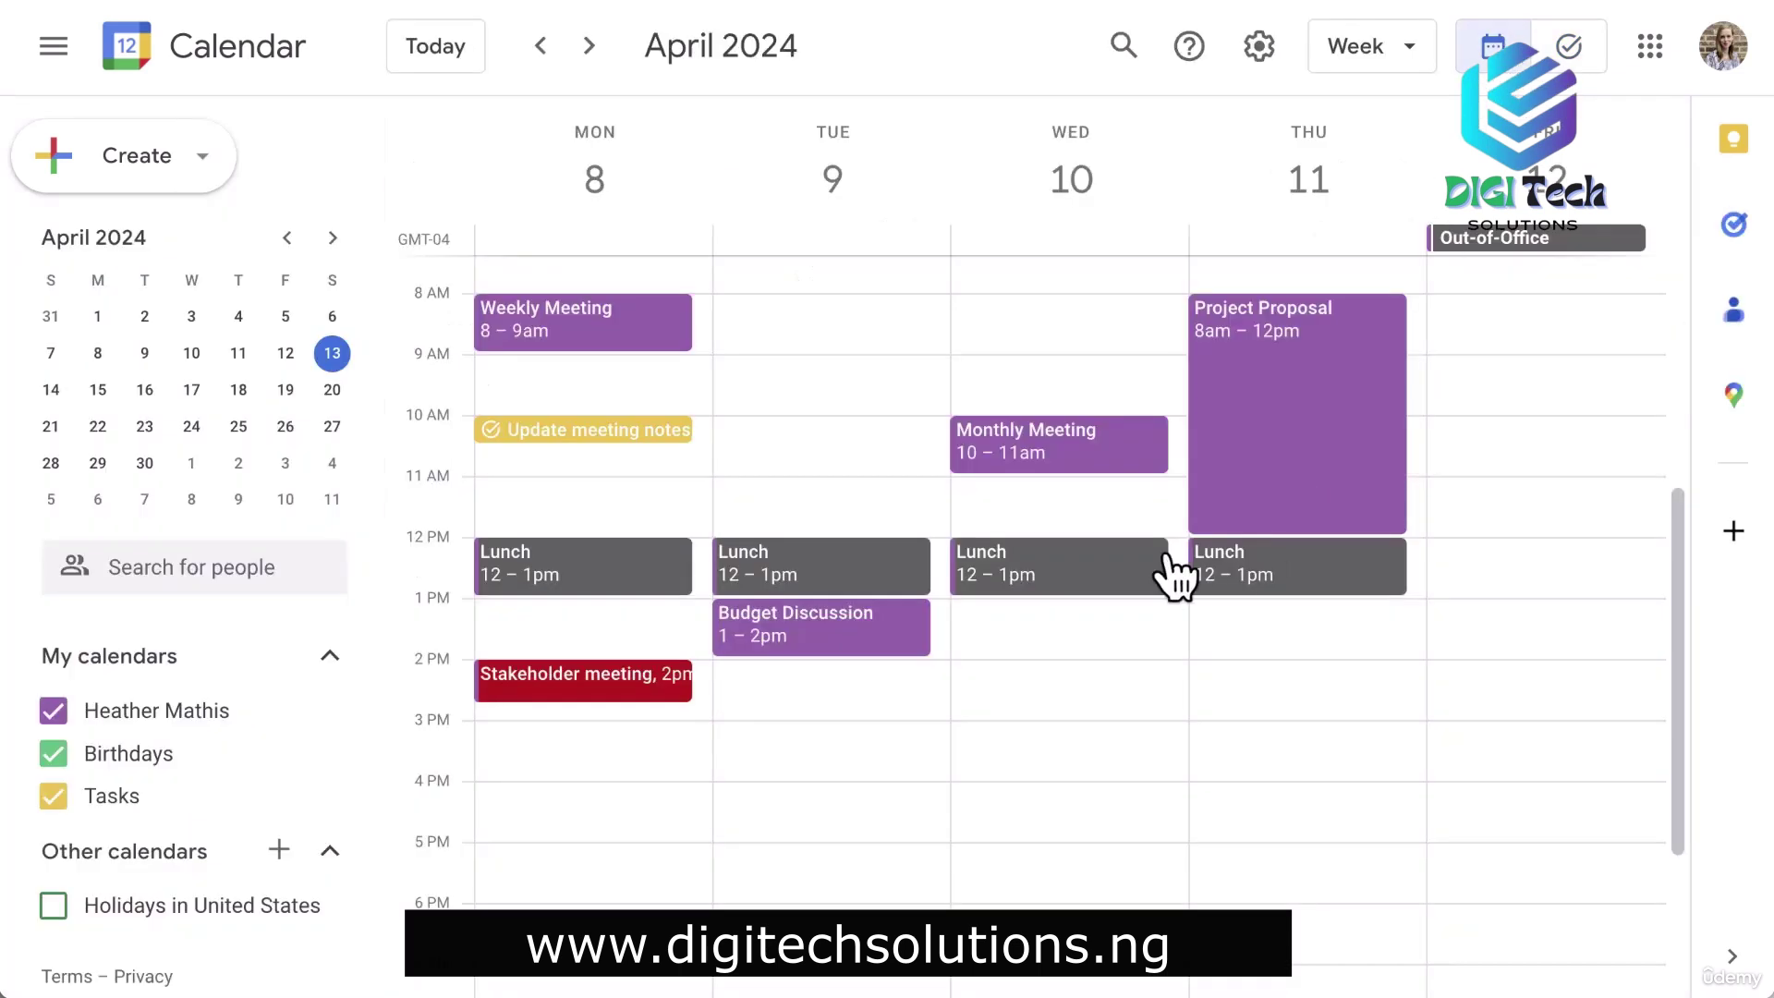
# Mark the "Update meeting notes" task as completed and change the Tasks calendar's color to green.
pyautogui.click(659, 450)
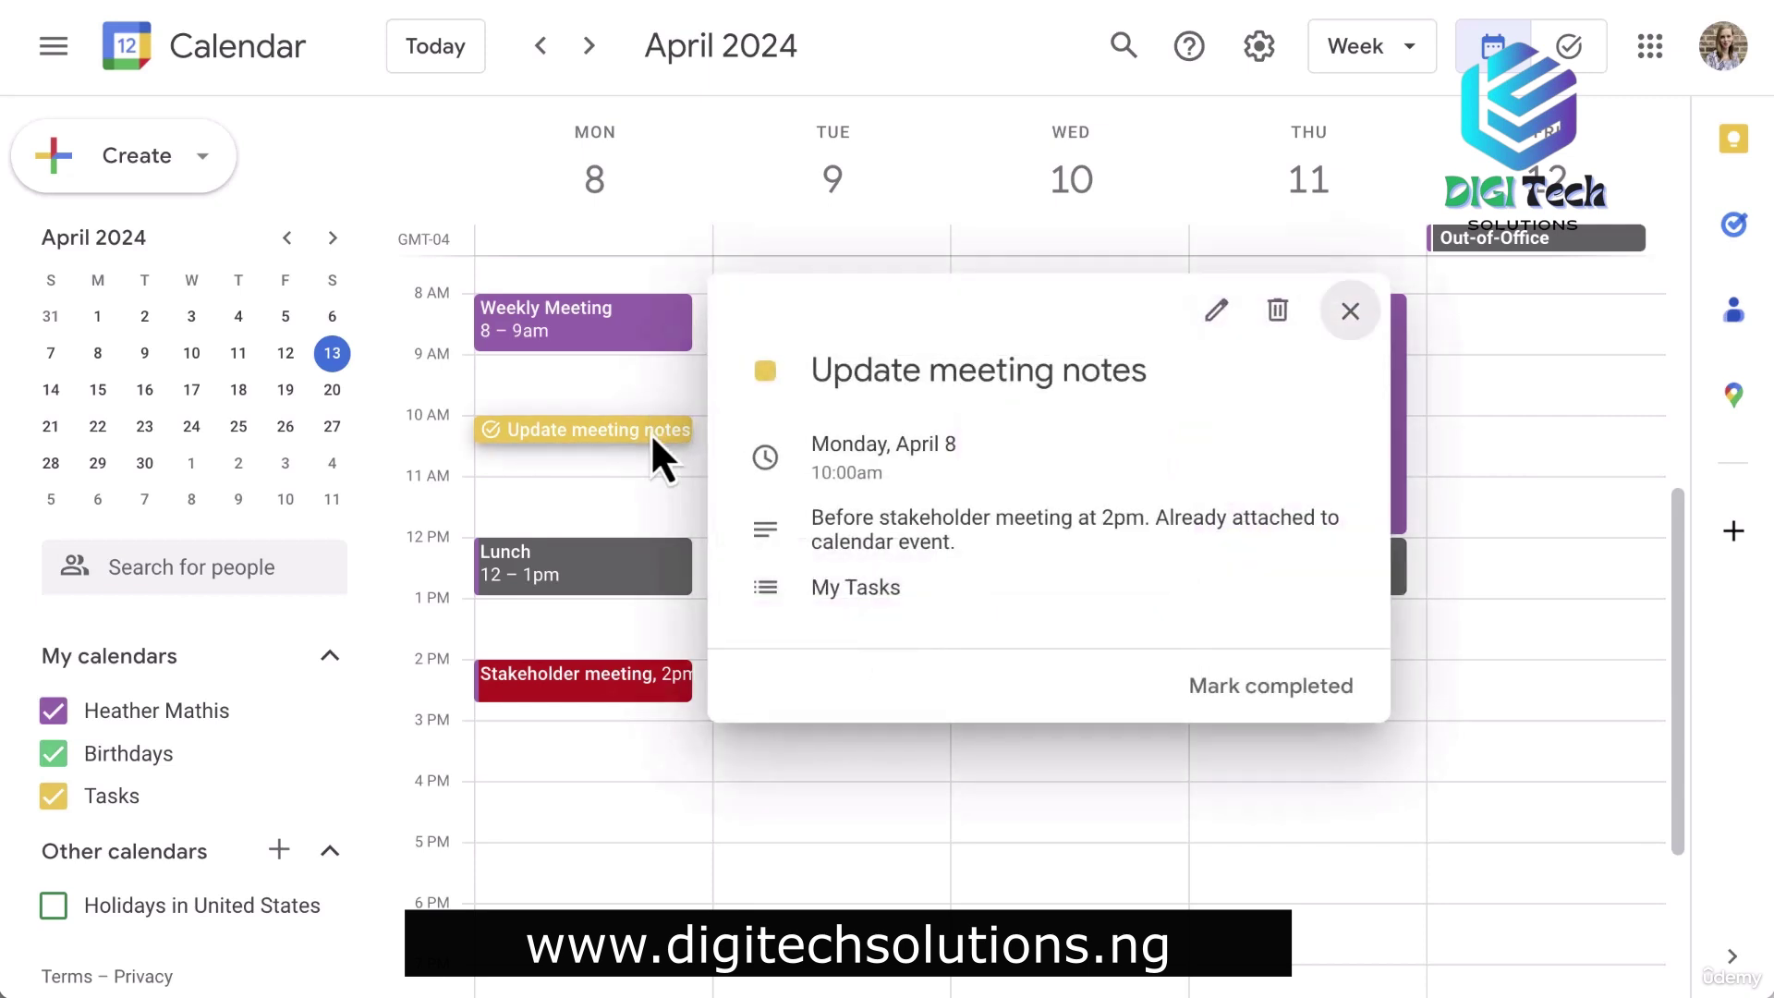
pyautogui.click(1273, 695)
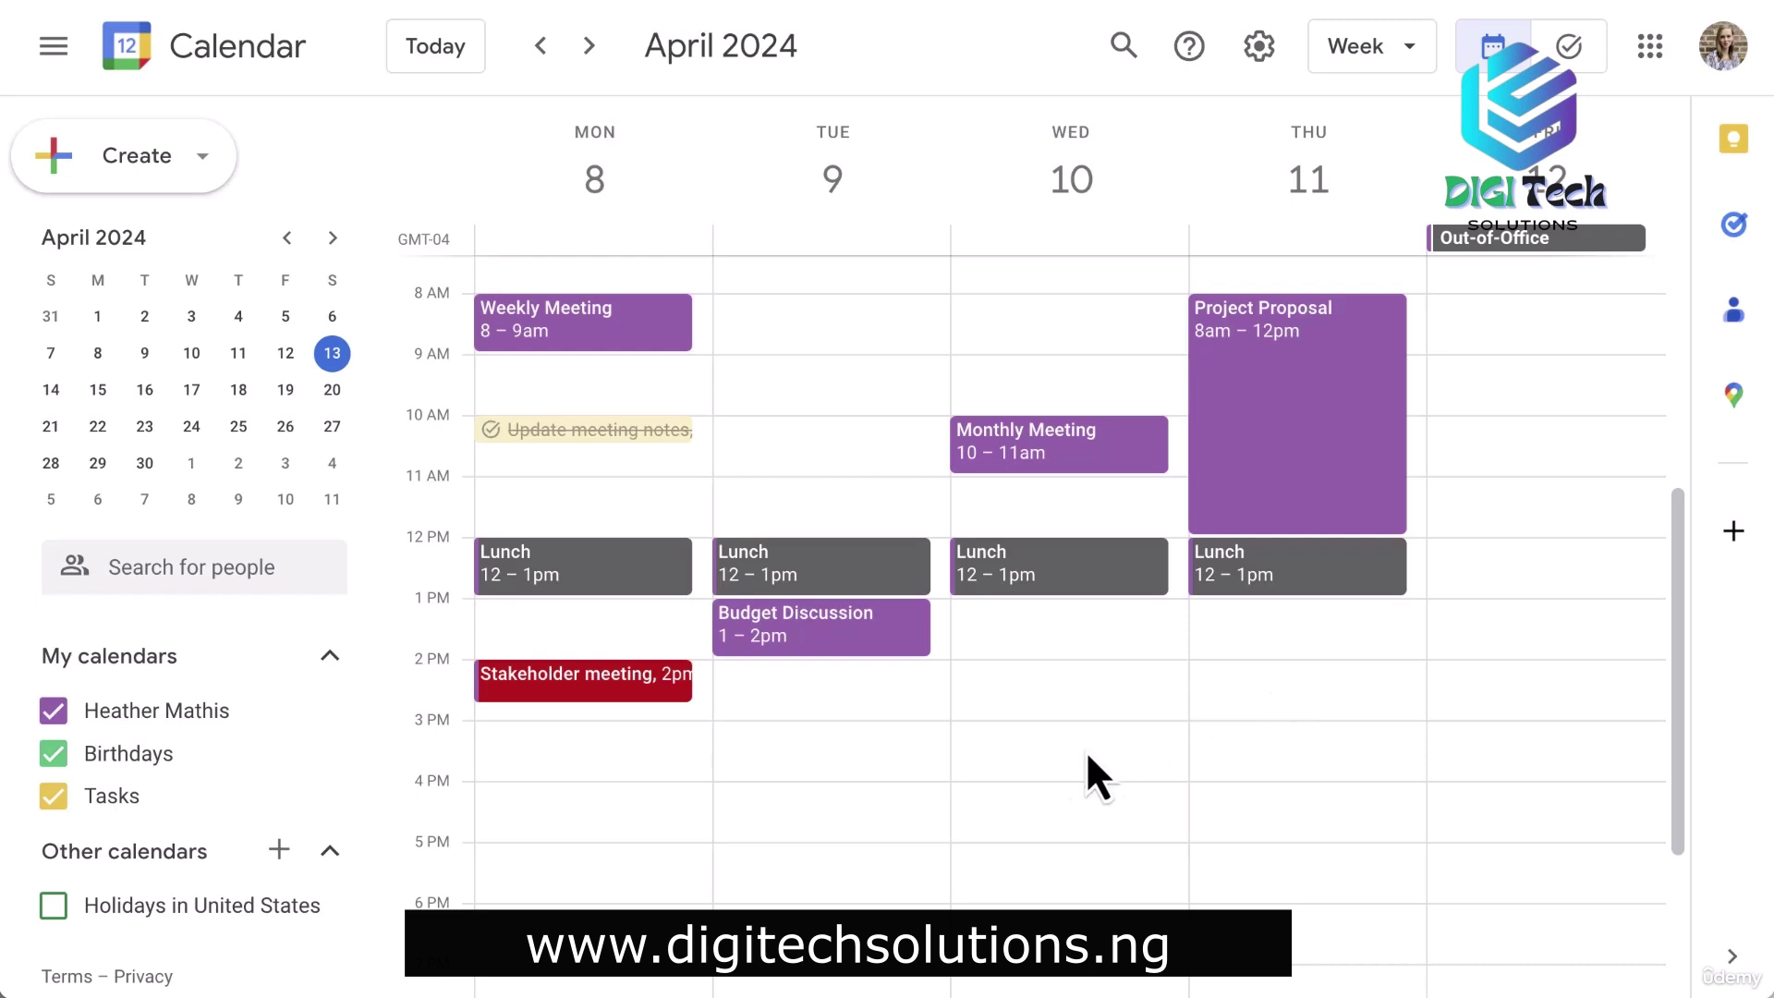
pyautogui.click(330, 796)
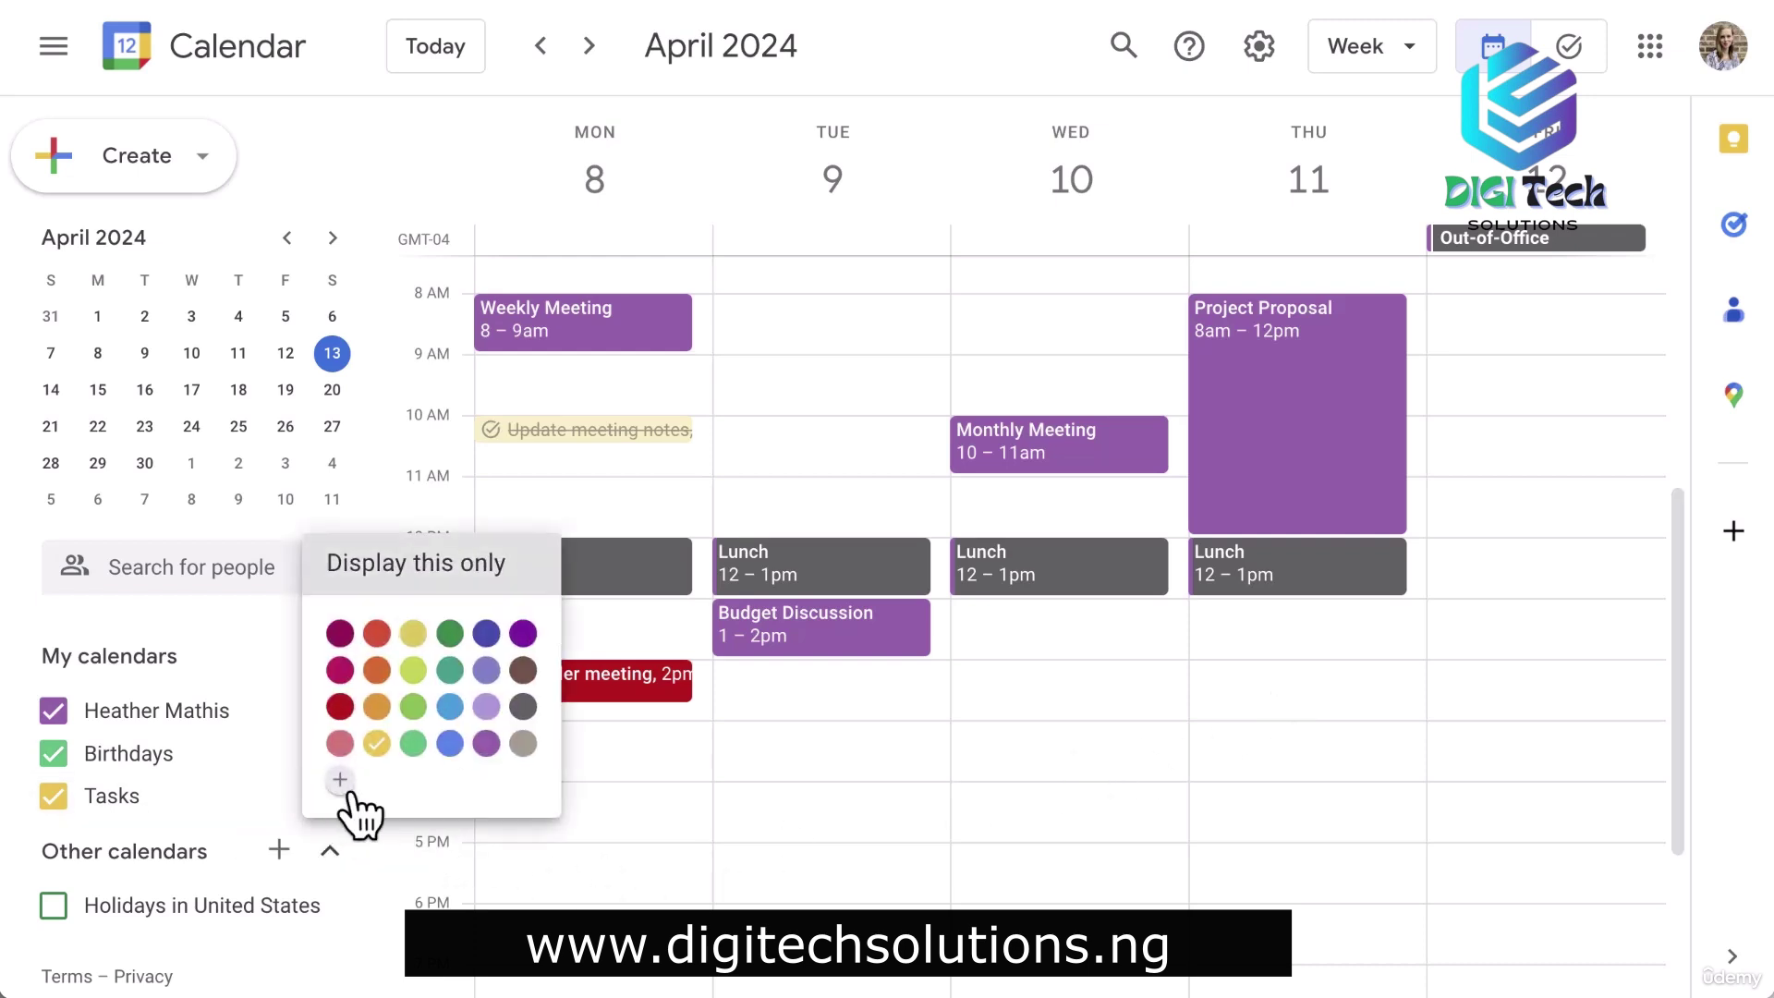
pyautogui.click(413, 742)
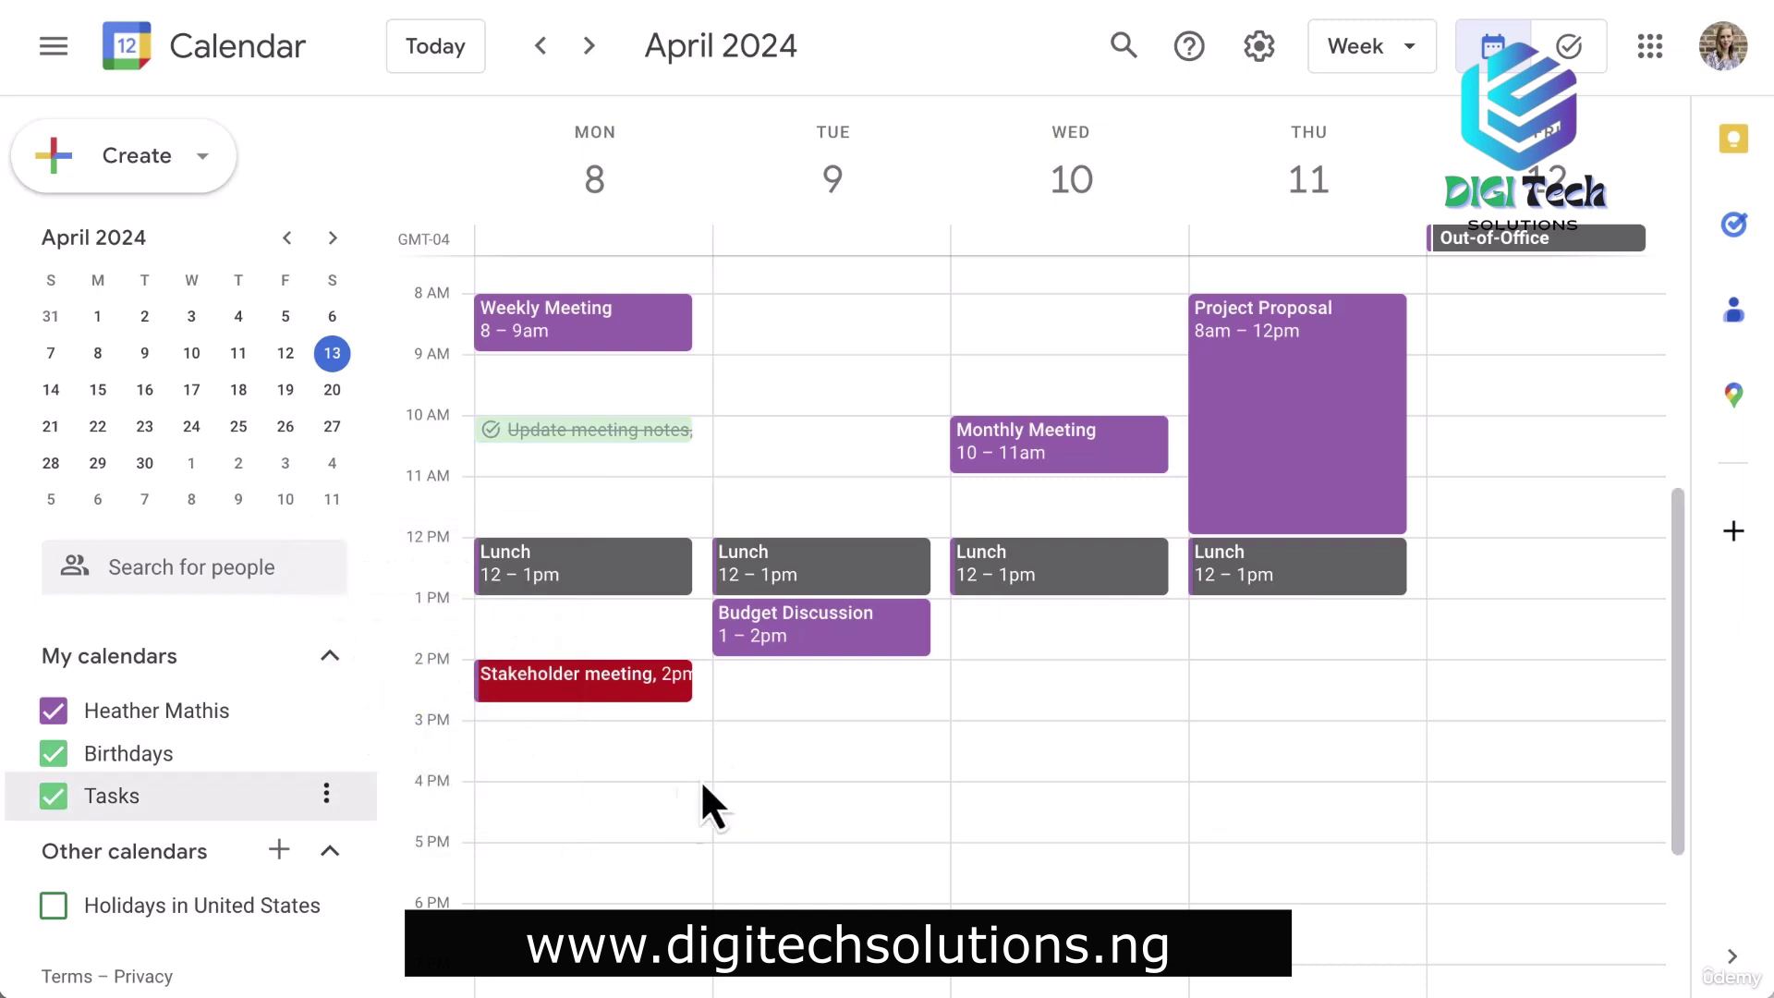
# Select Focus time for the new April 9 entry and explore its Do not disturb and Automatically decline meetings options.
pyautogui.click(820, 317)
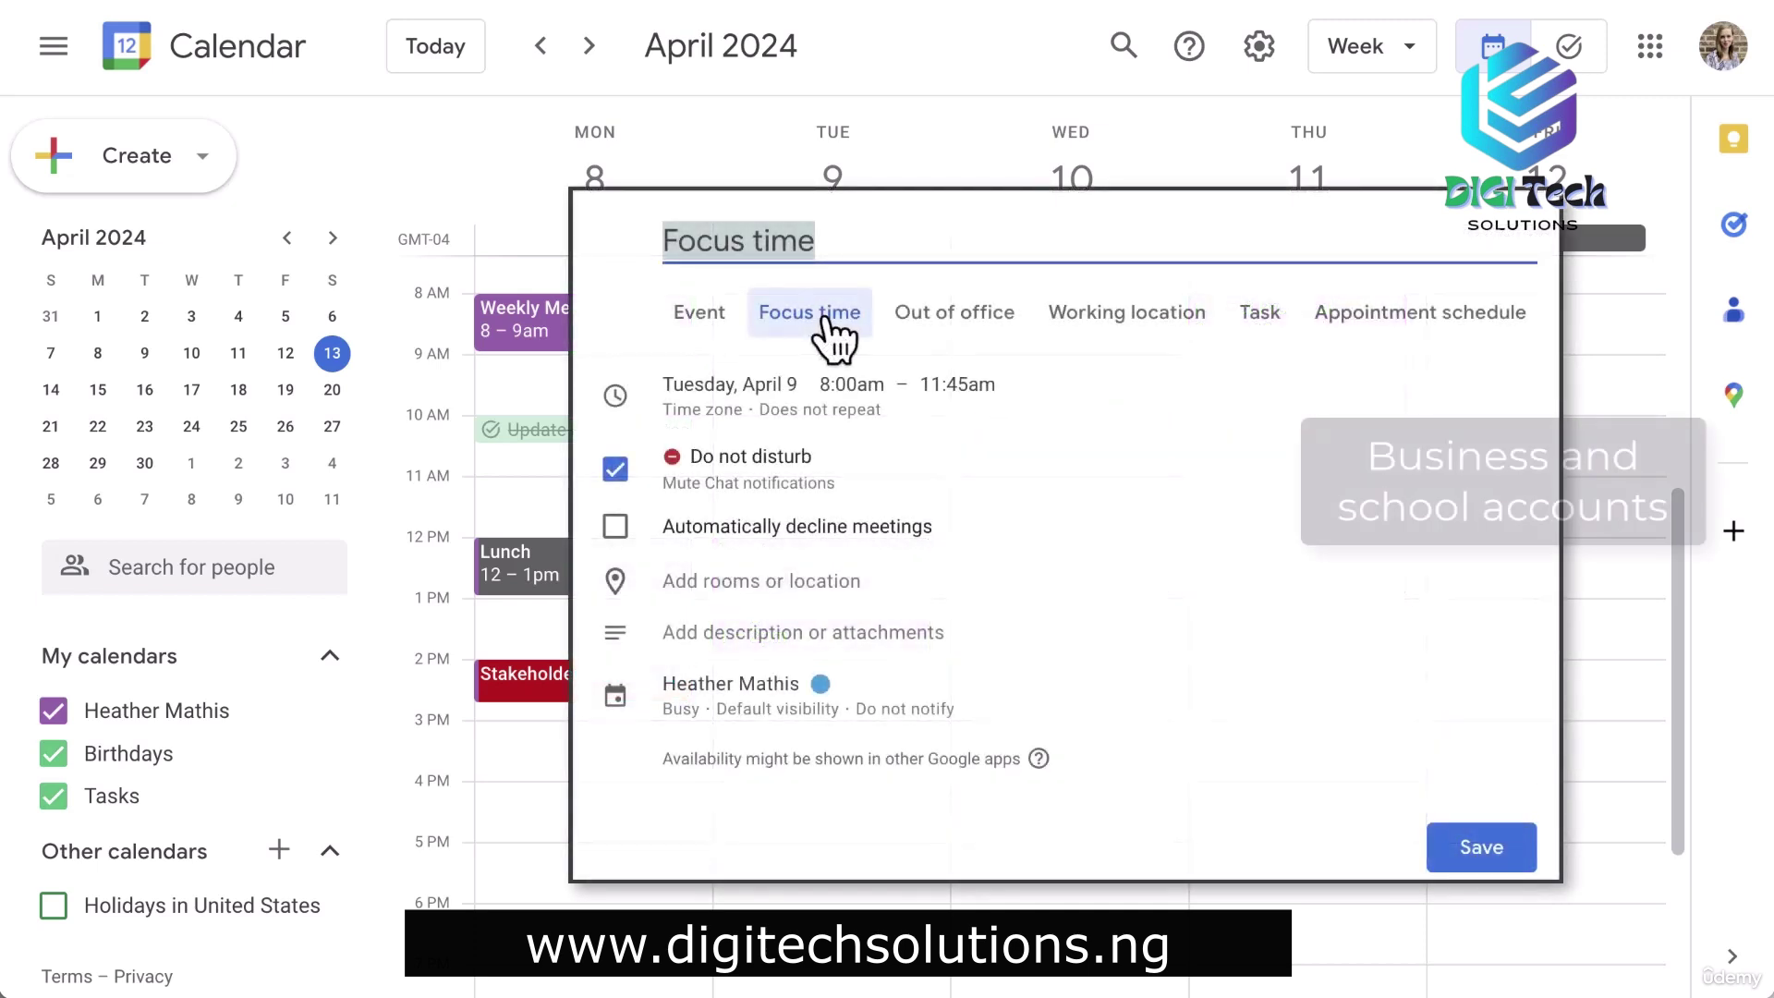
pyautogui.click(615, 469)
pyautogui.click(615, 471)
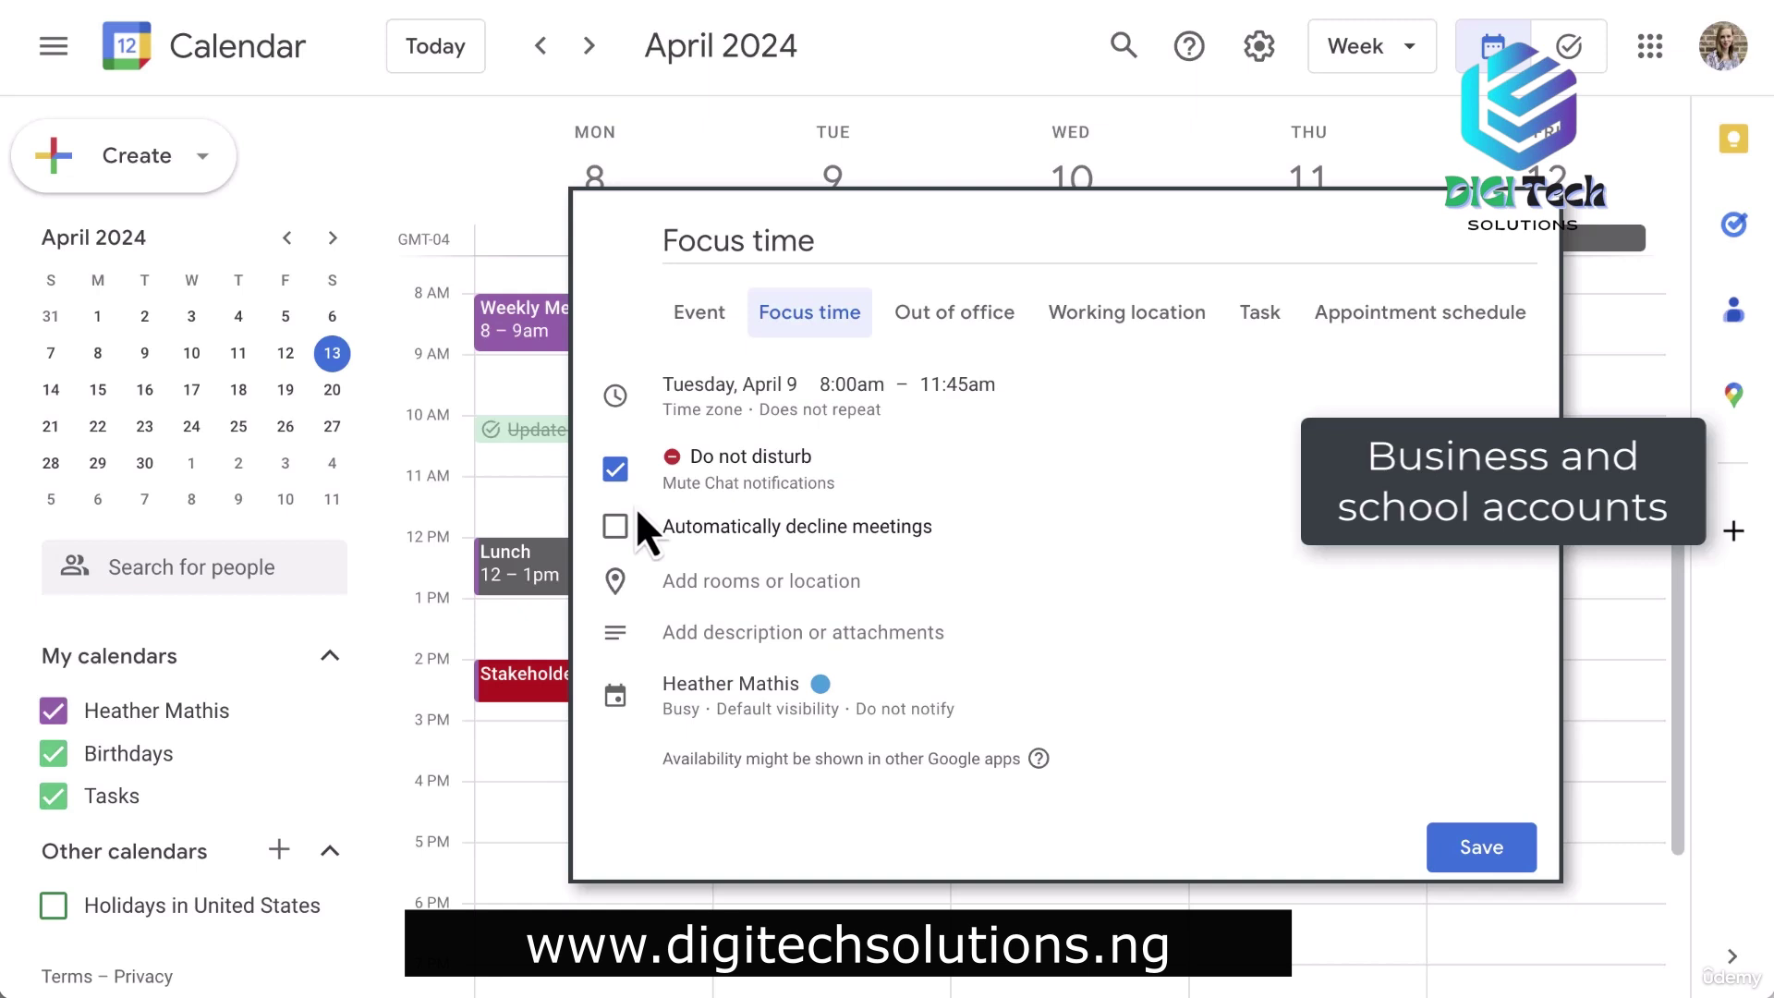
pyautogui.click(616, 527)
pyautogui.click(672, 496)
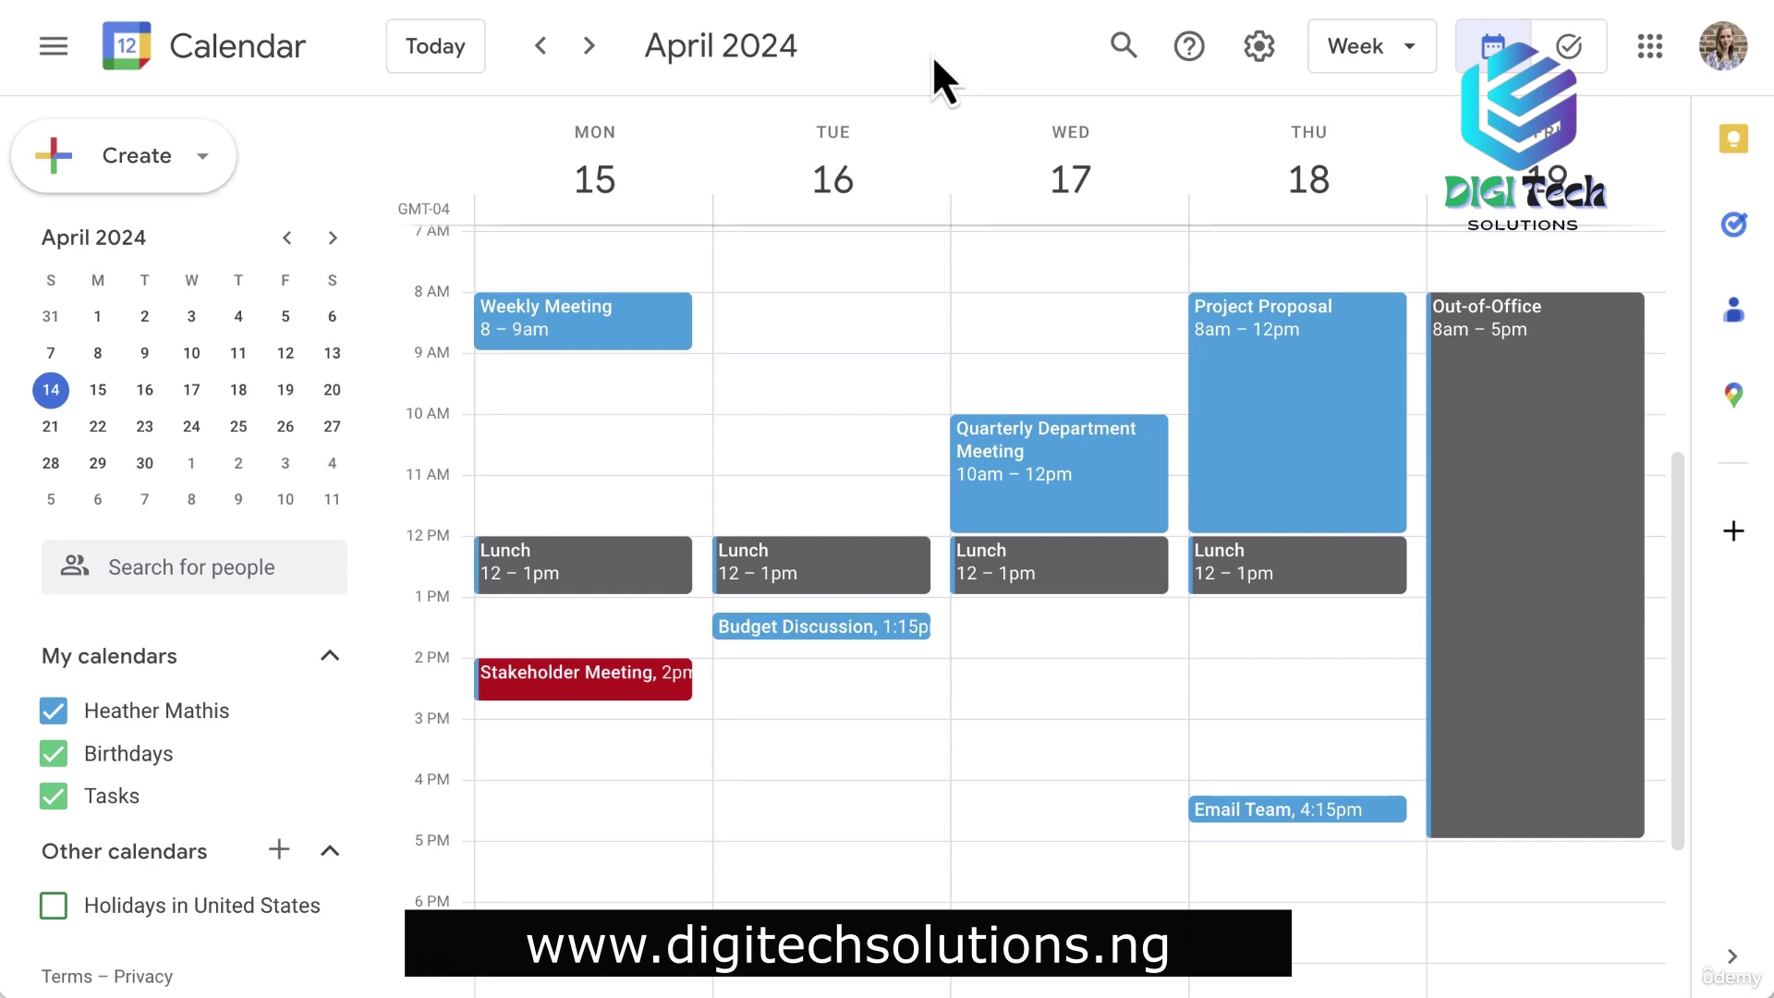
pyautogui.click(170, 161)
pyautogui.click(244, 349)
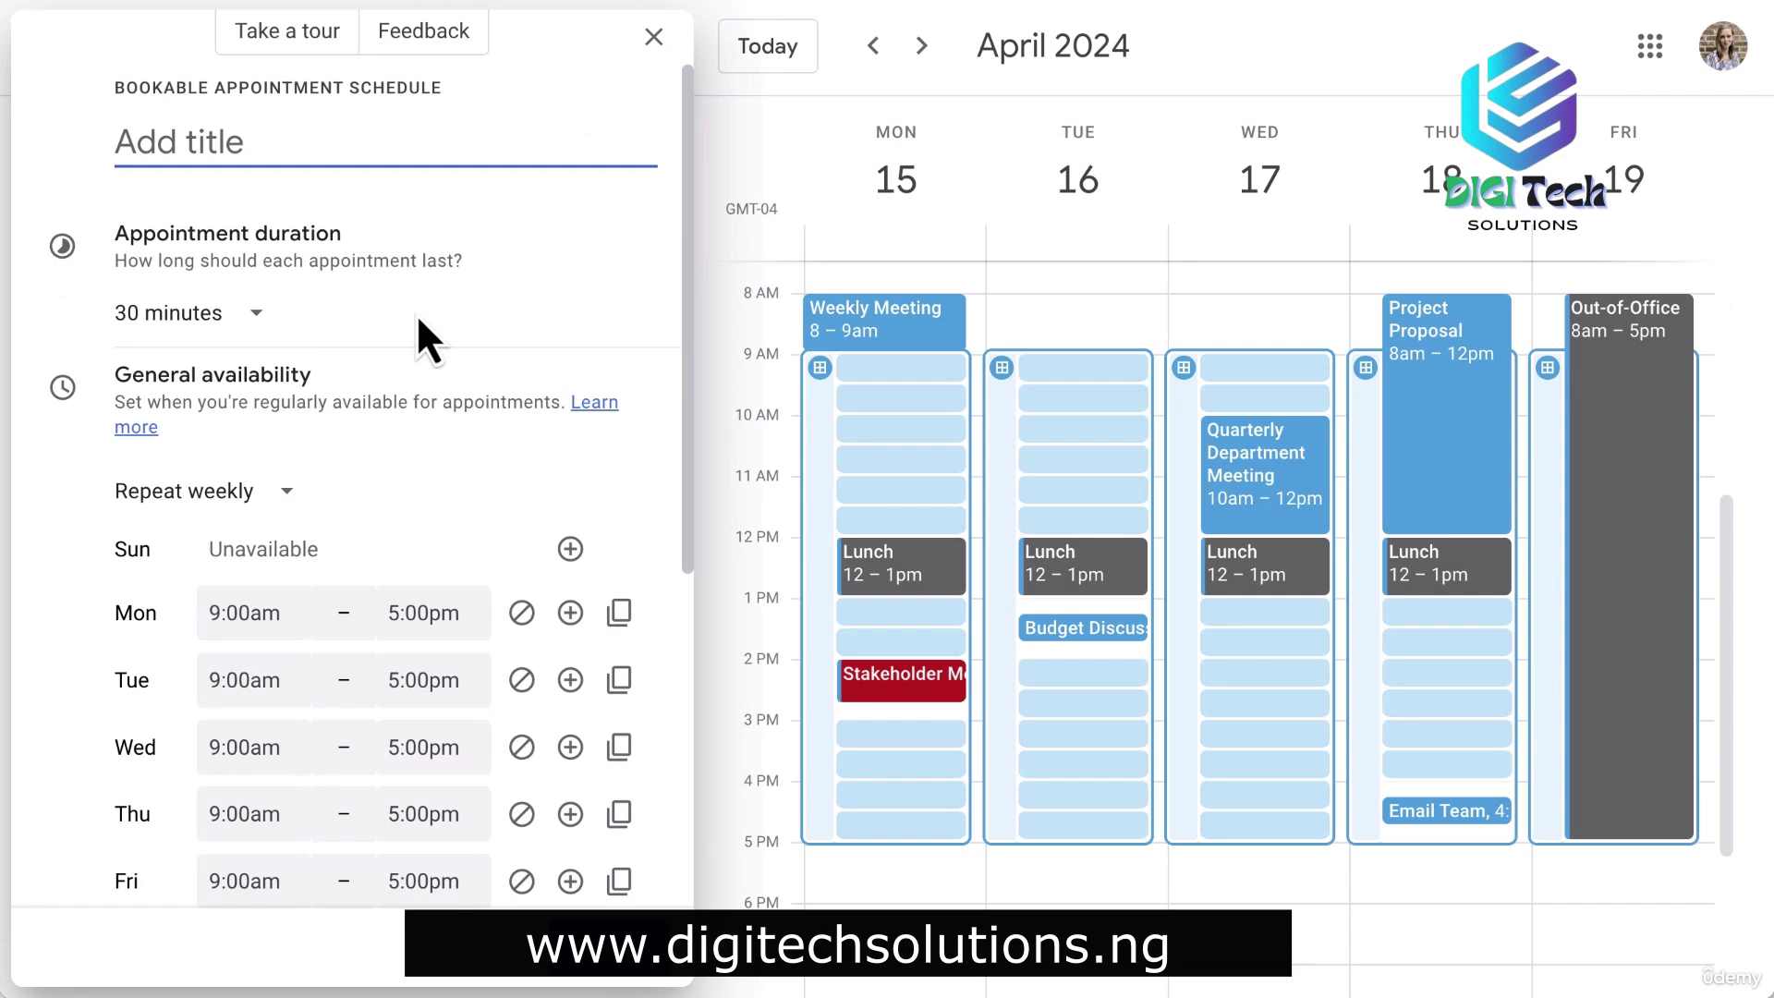
pyautogui.click(655, 39)
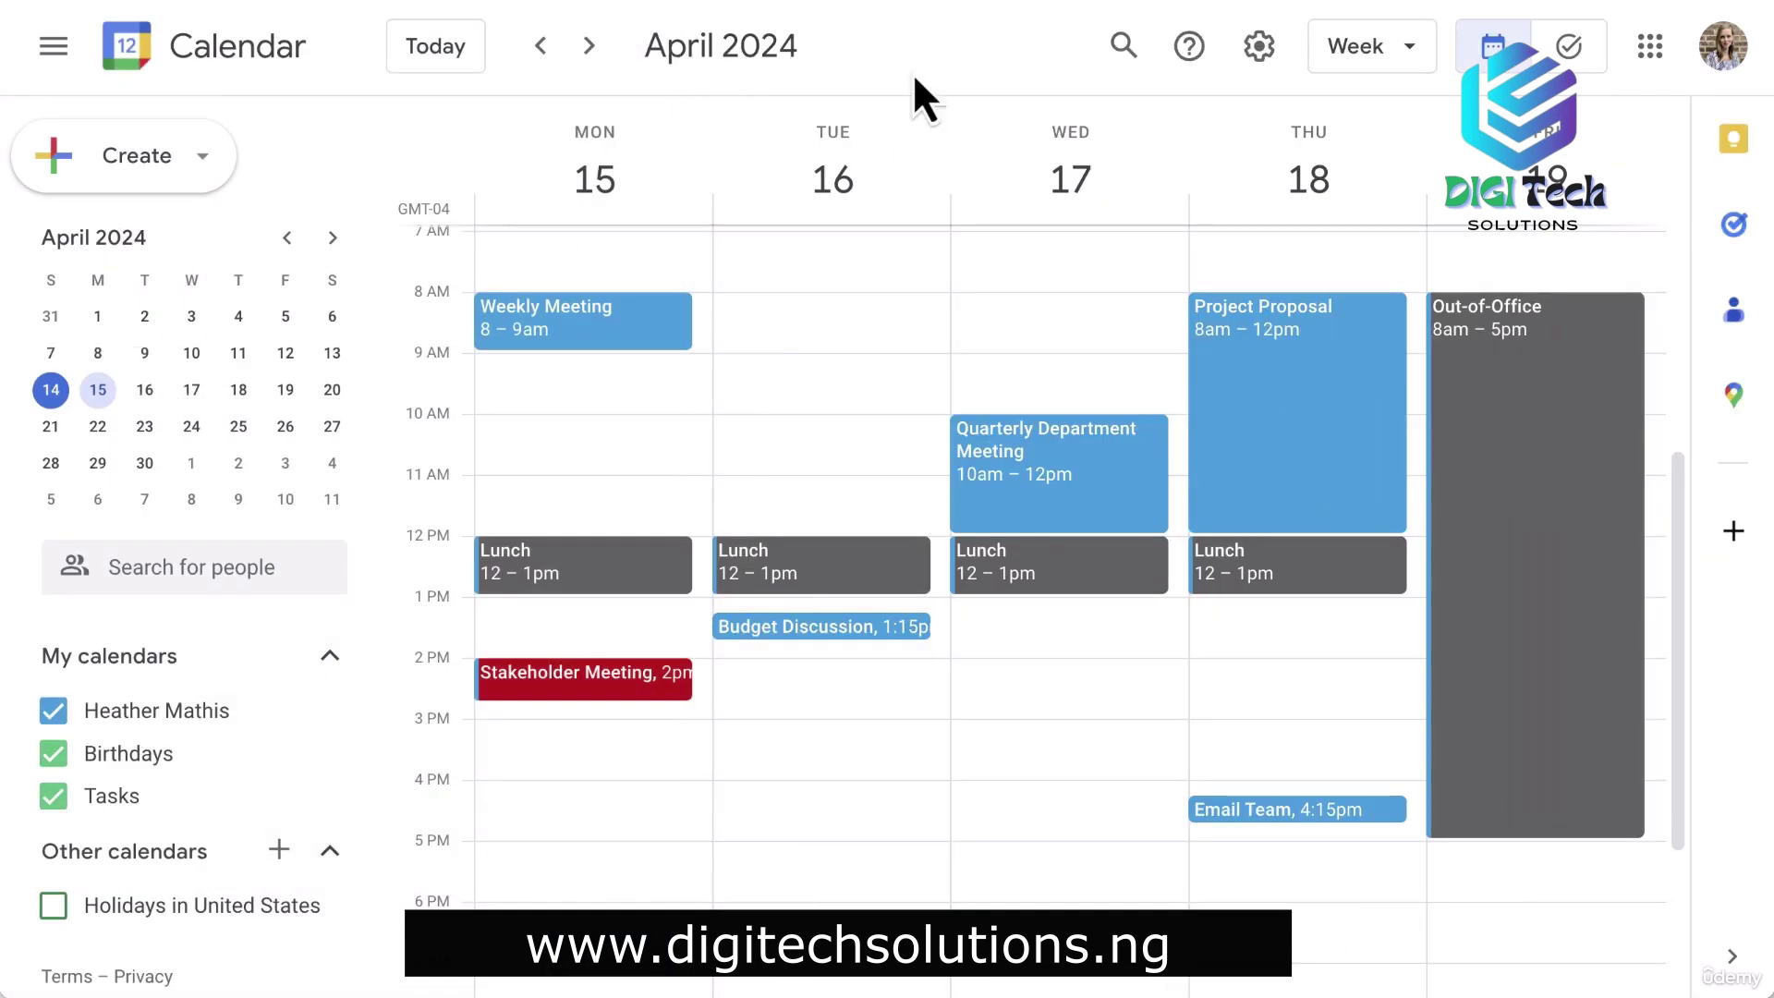
# Start an appointment schedule for Monday, April 15 from 8:00am to 5:00pm, titled "Office Hours:" followed by the organizer's full name.
pyautogui.moveTo(689, 361); pyautogui.dragTo(662, 843)
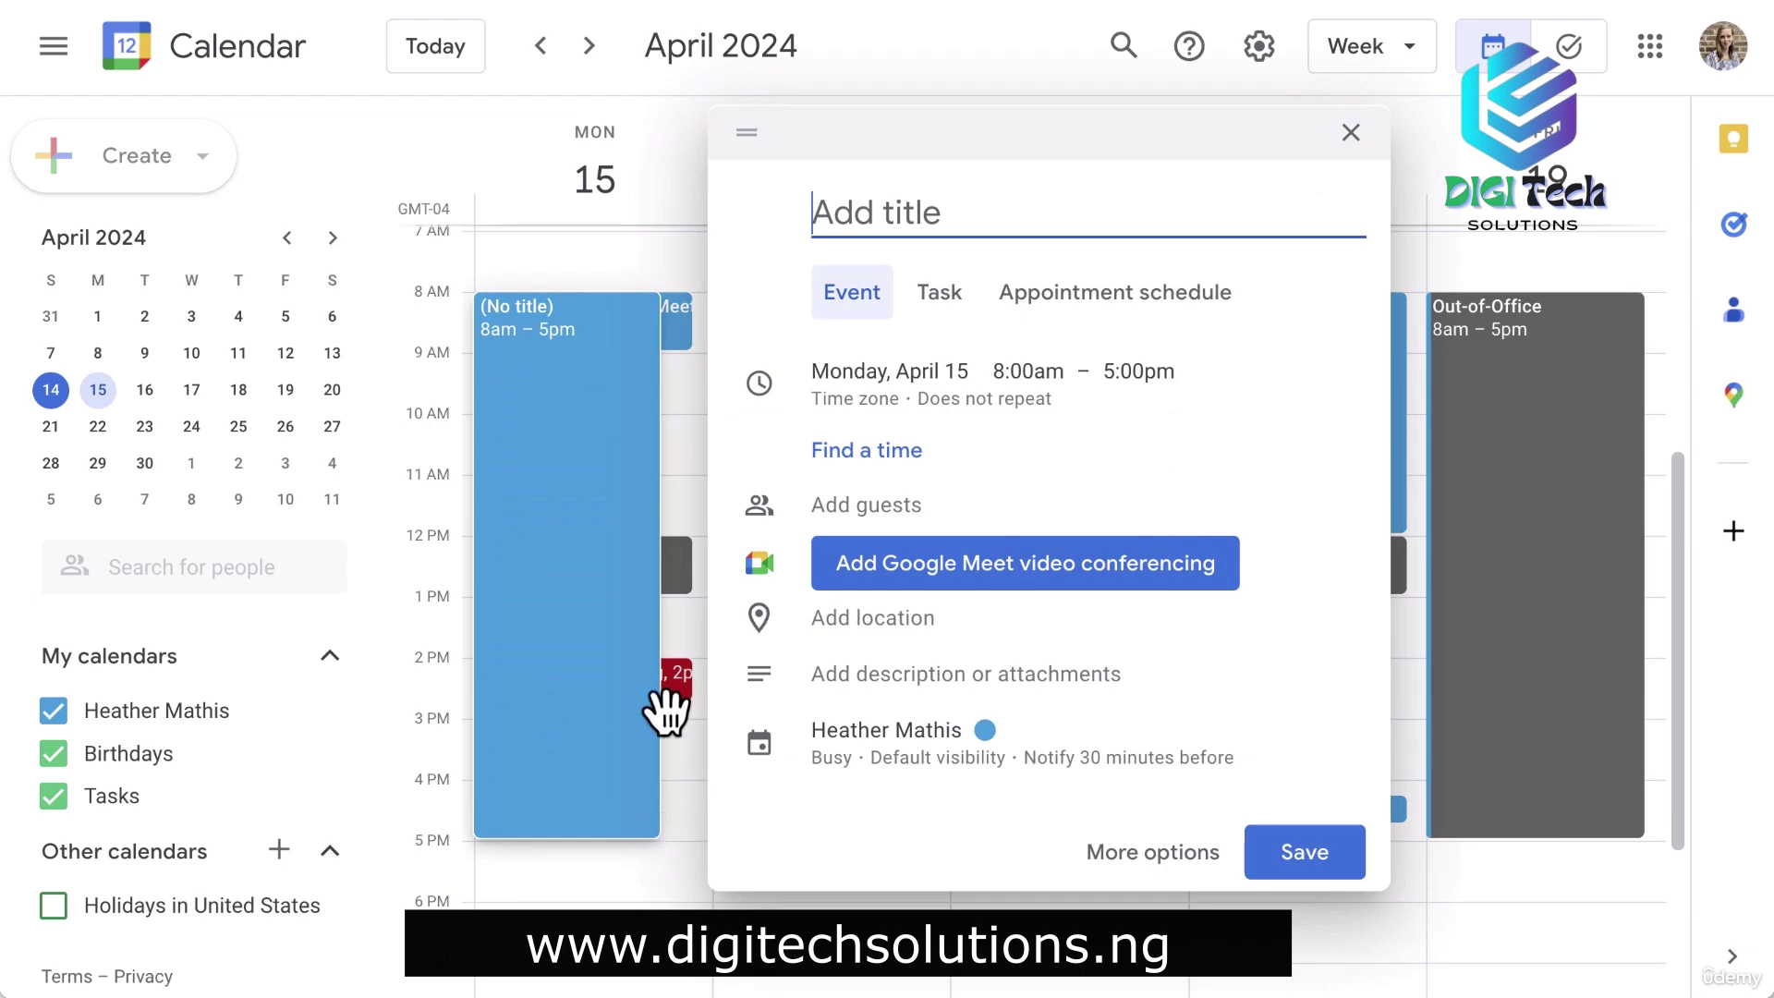
pyautogui.click(1109, 305)
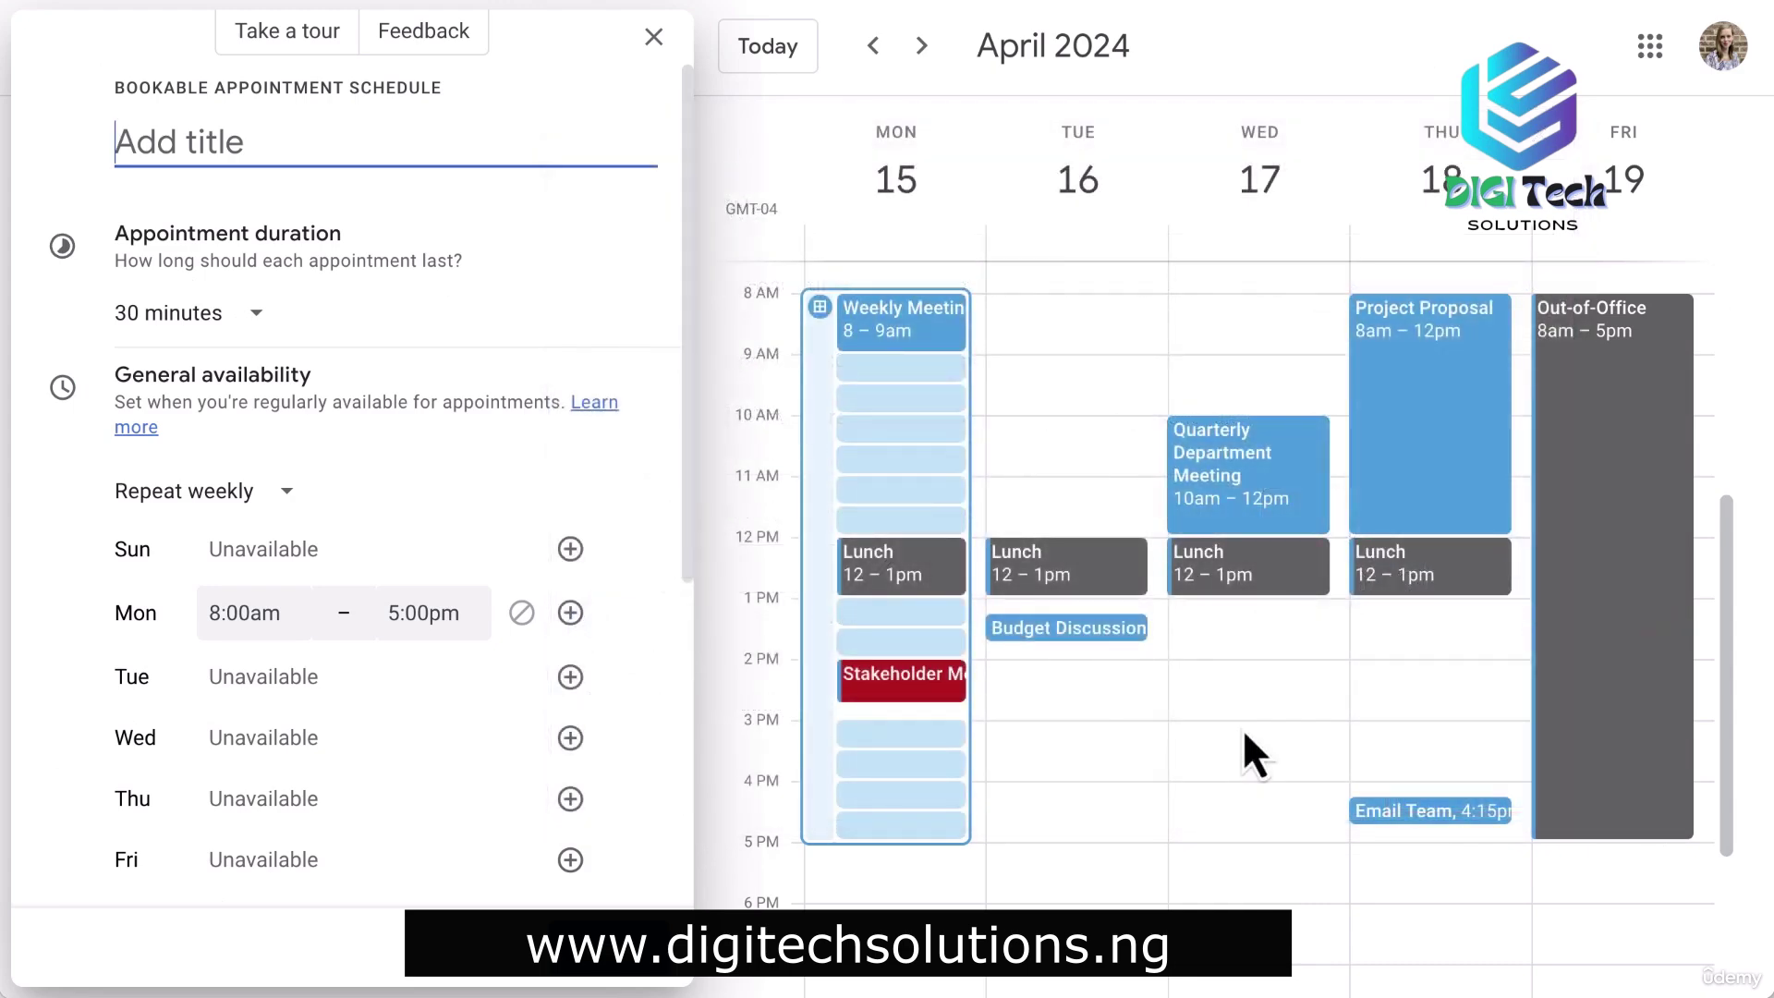
pyautogui.write('Office ')
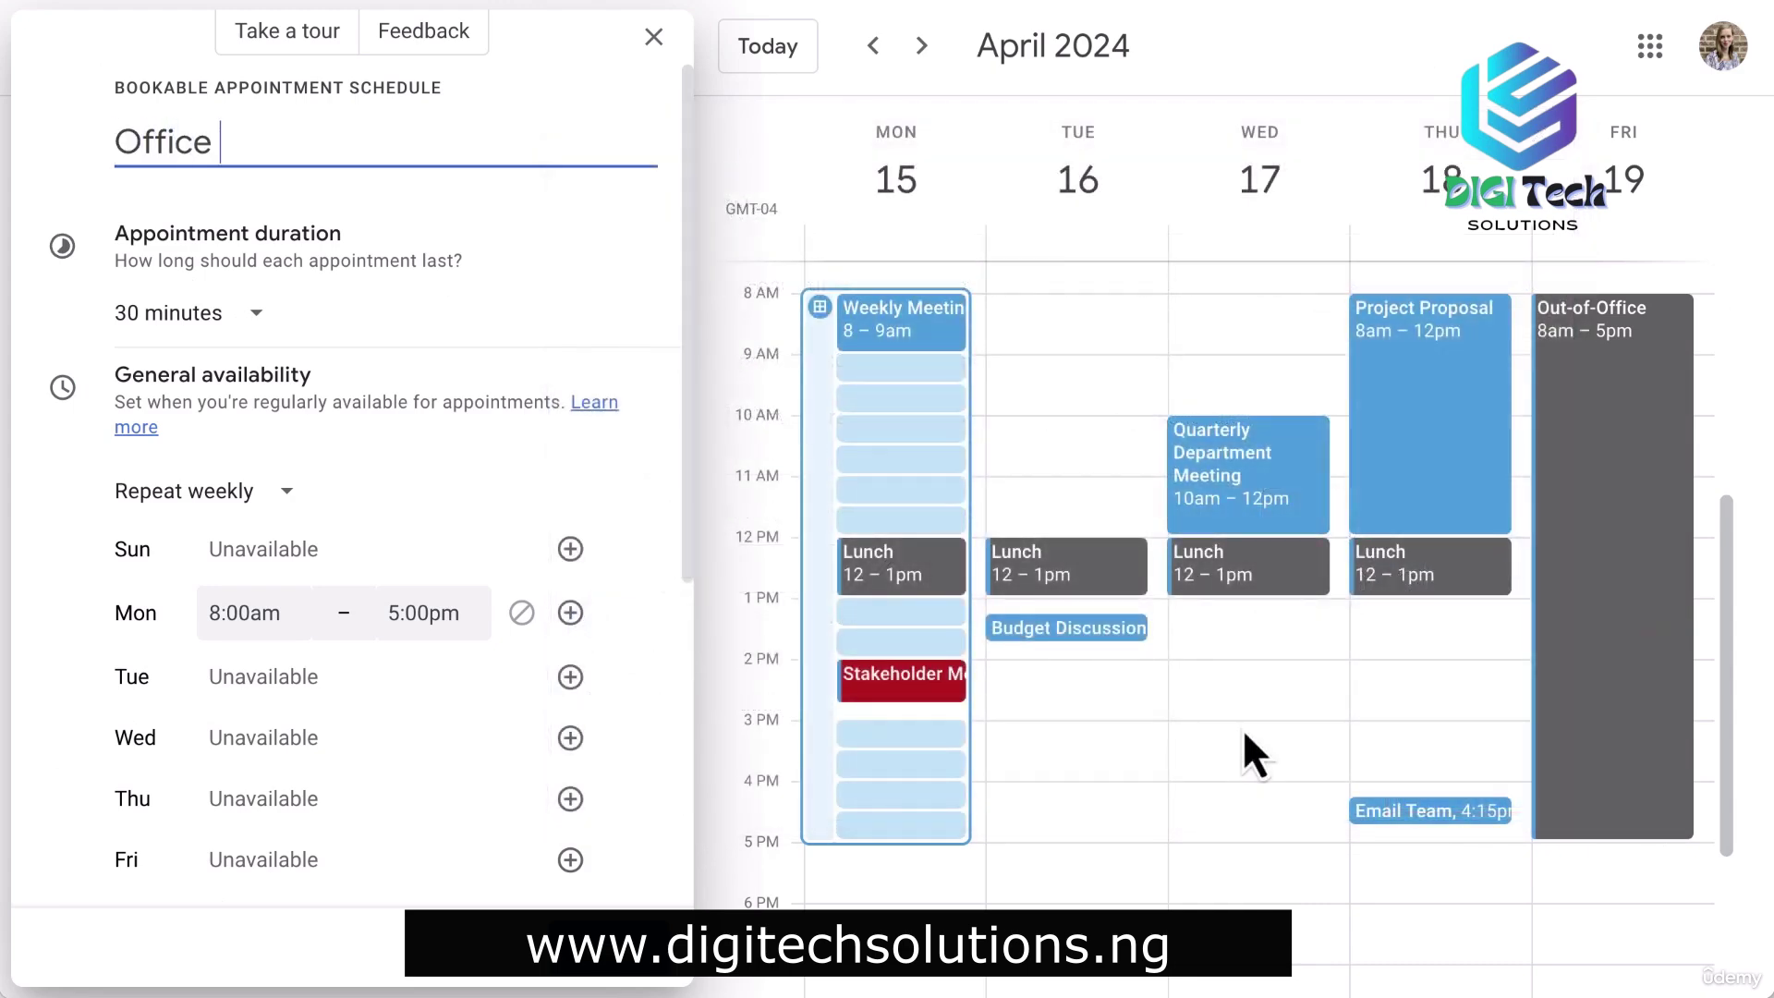
pyautogui.write('Hours: Heather Math')
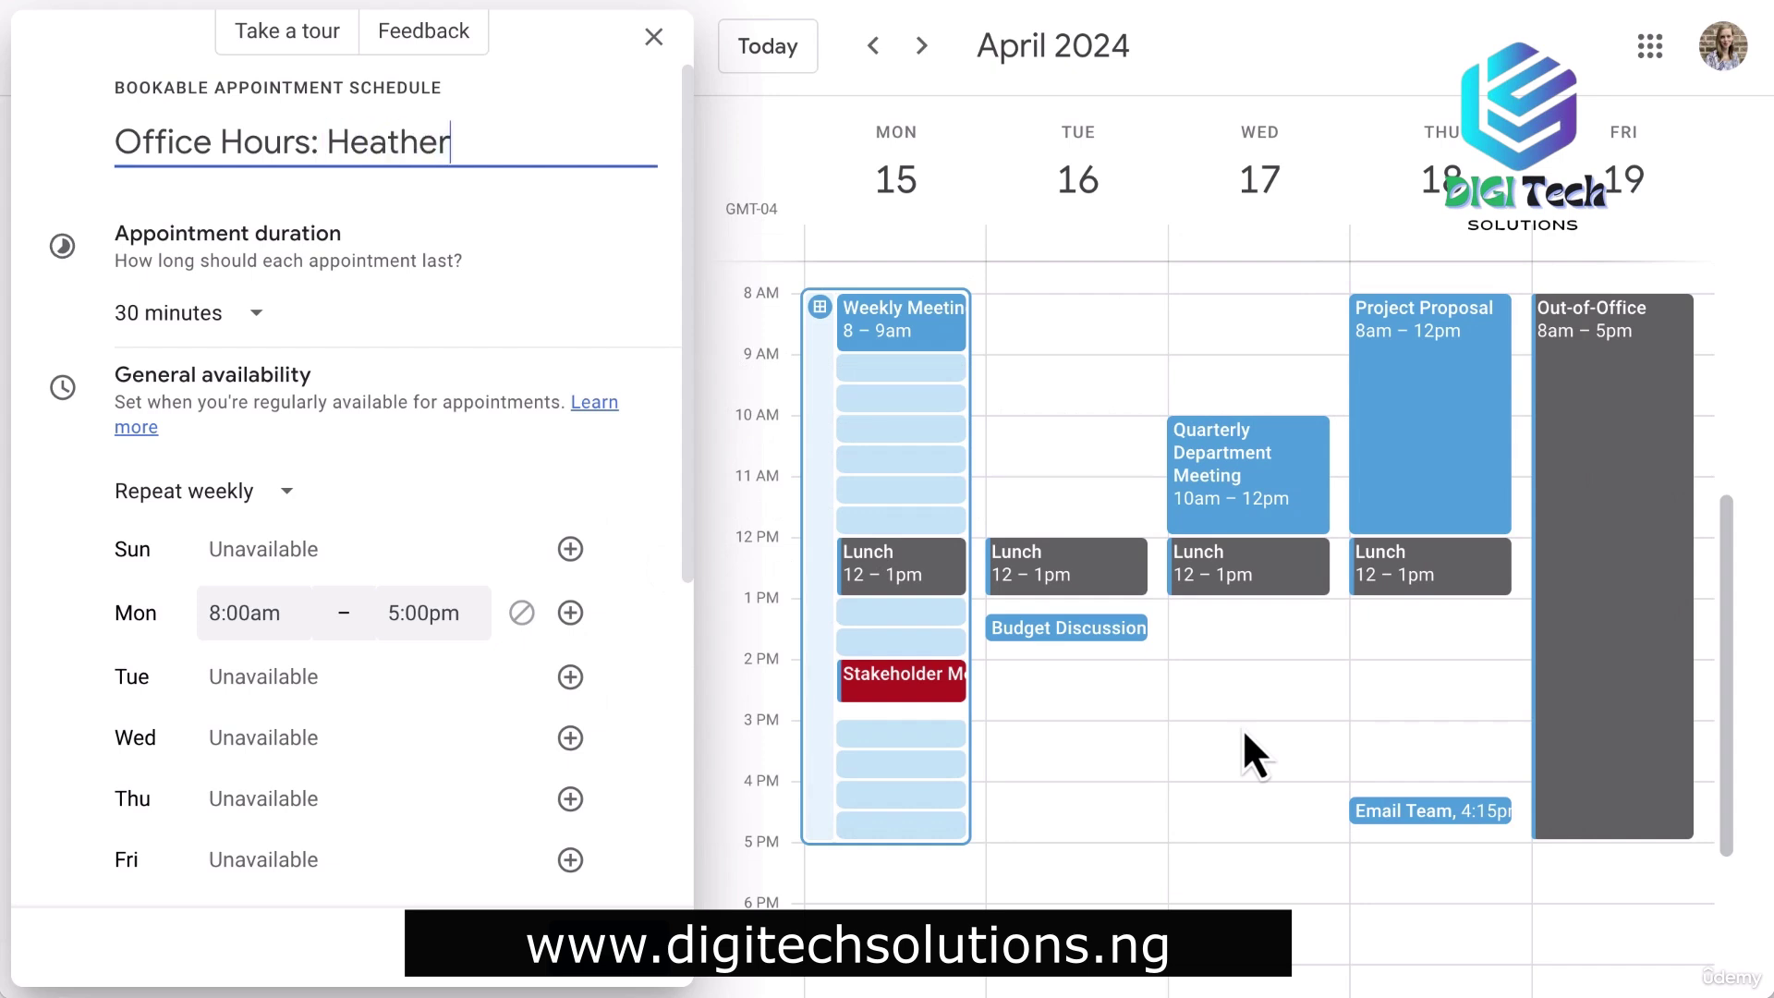
pyautogui.write('is')
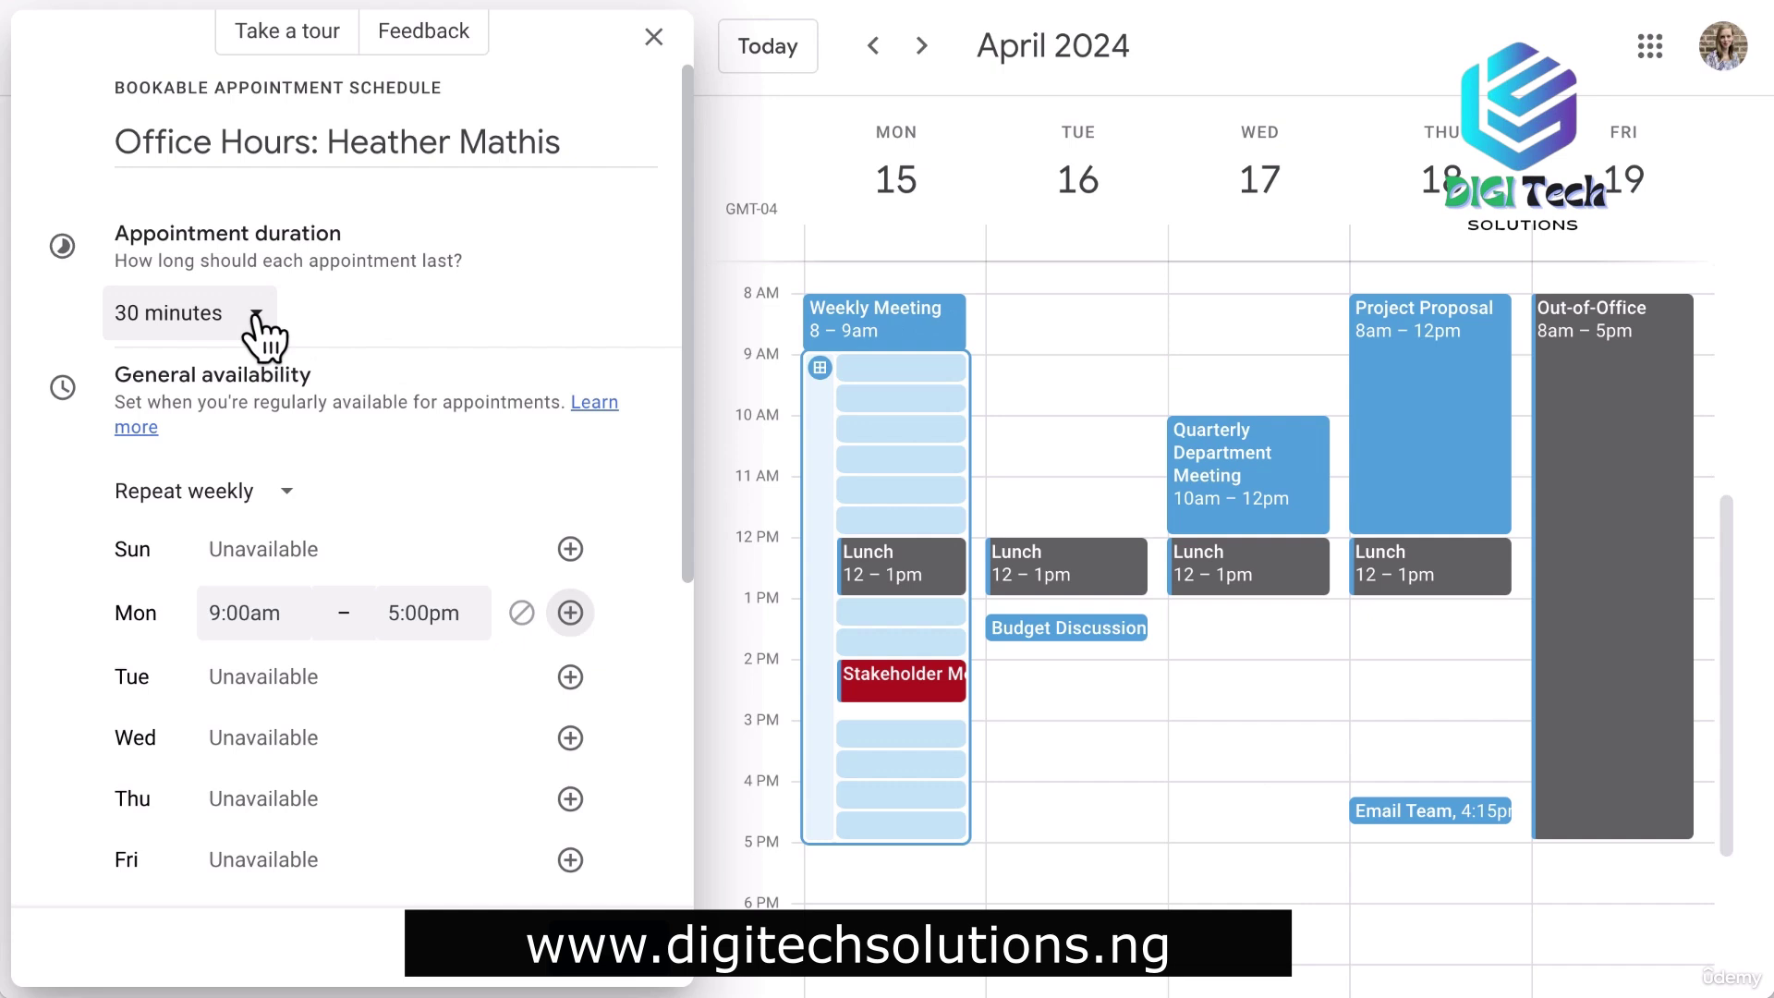
# Try appointment durations of 15 minutes and 1 hour, return to 30 minutes, and open the general availability's repeat options.
pyautogui.click(260, 319)
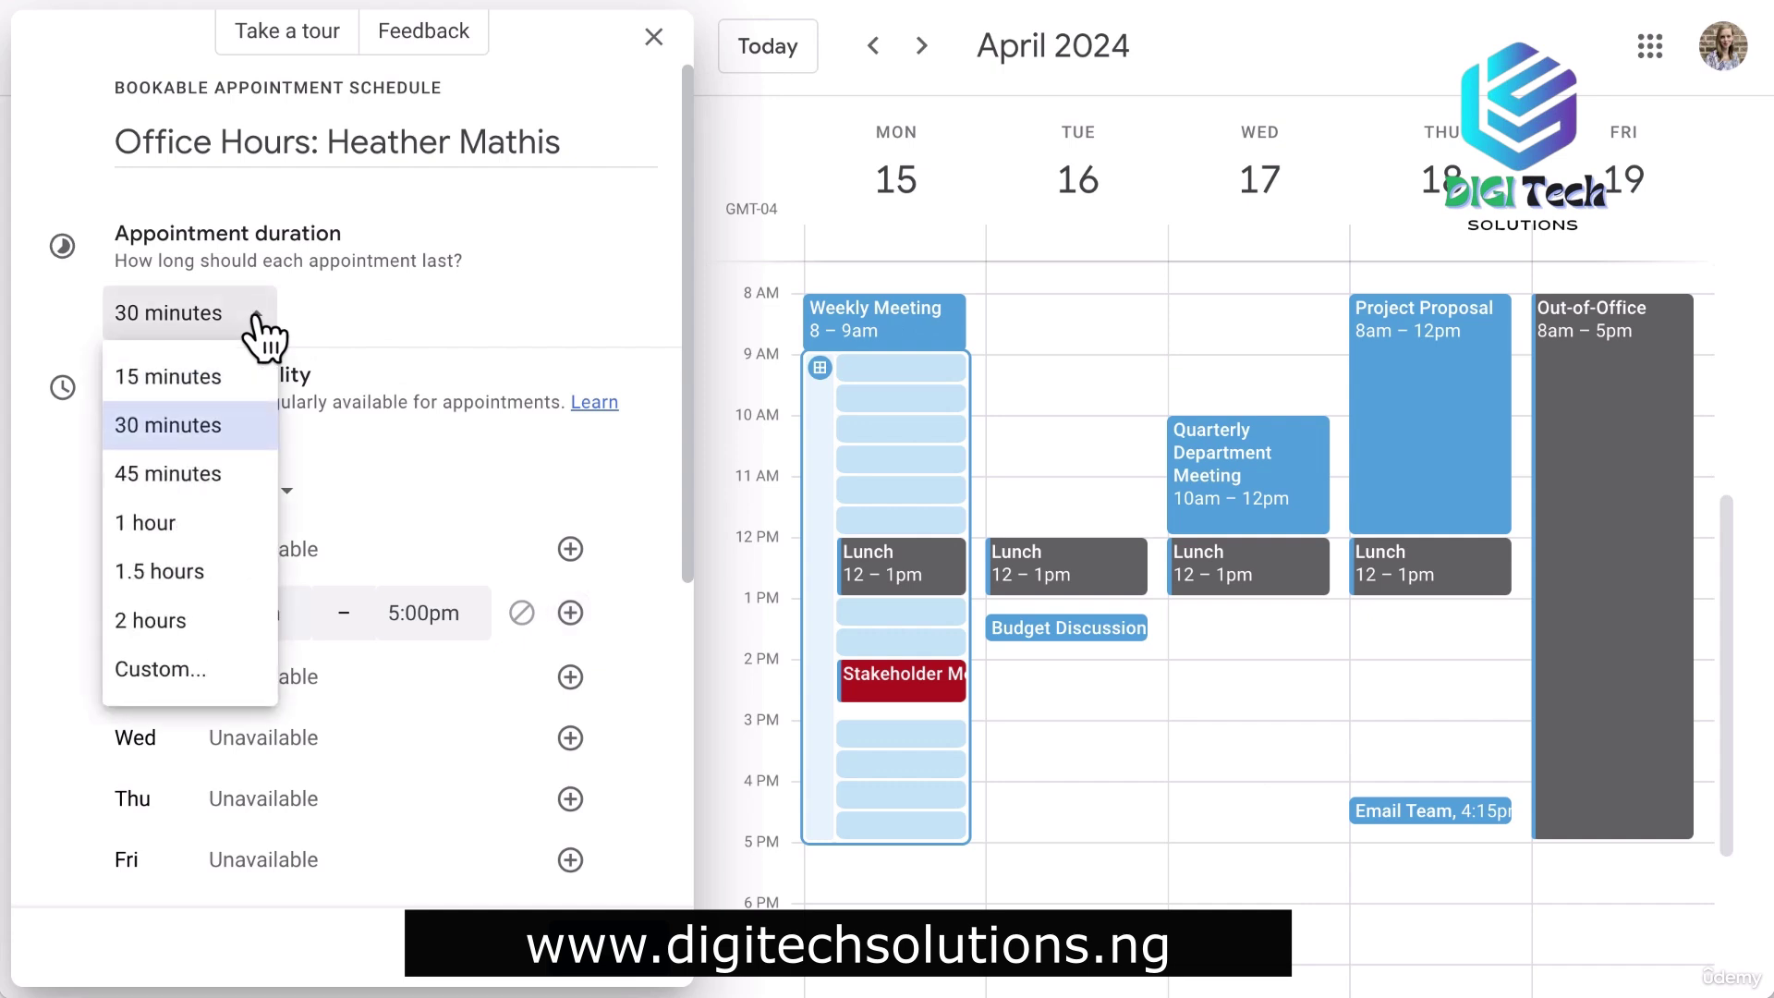
pyautogui.click(247, 374)
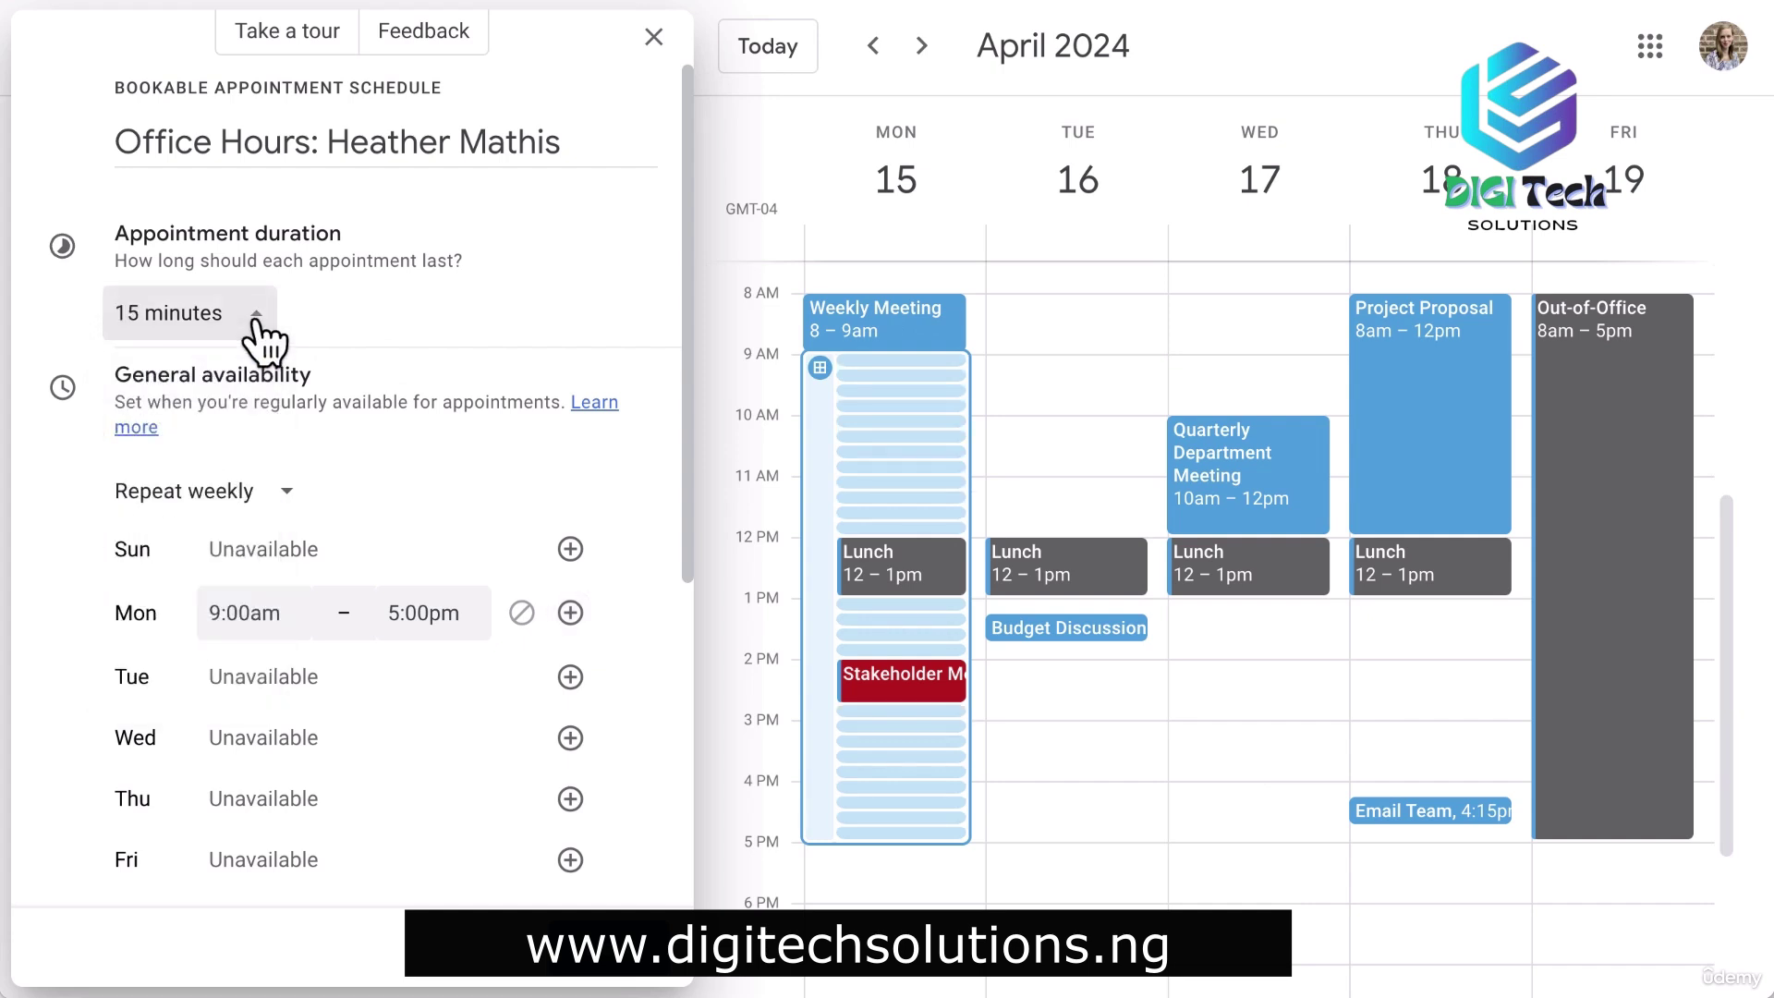
pyautogui.click(256, 319)
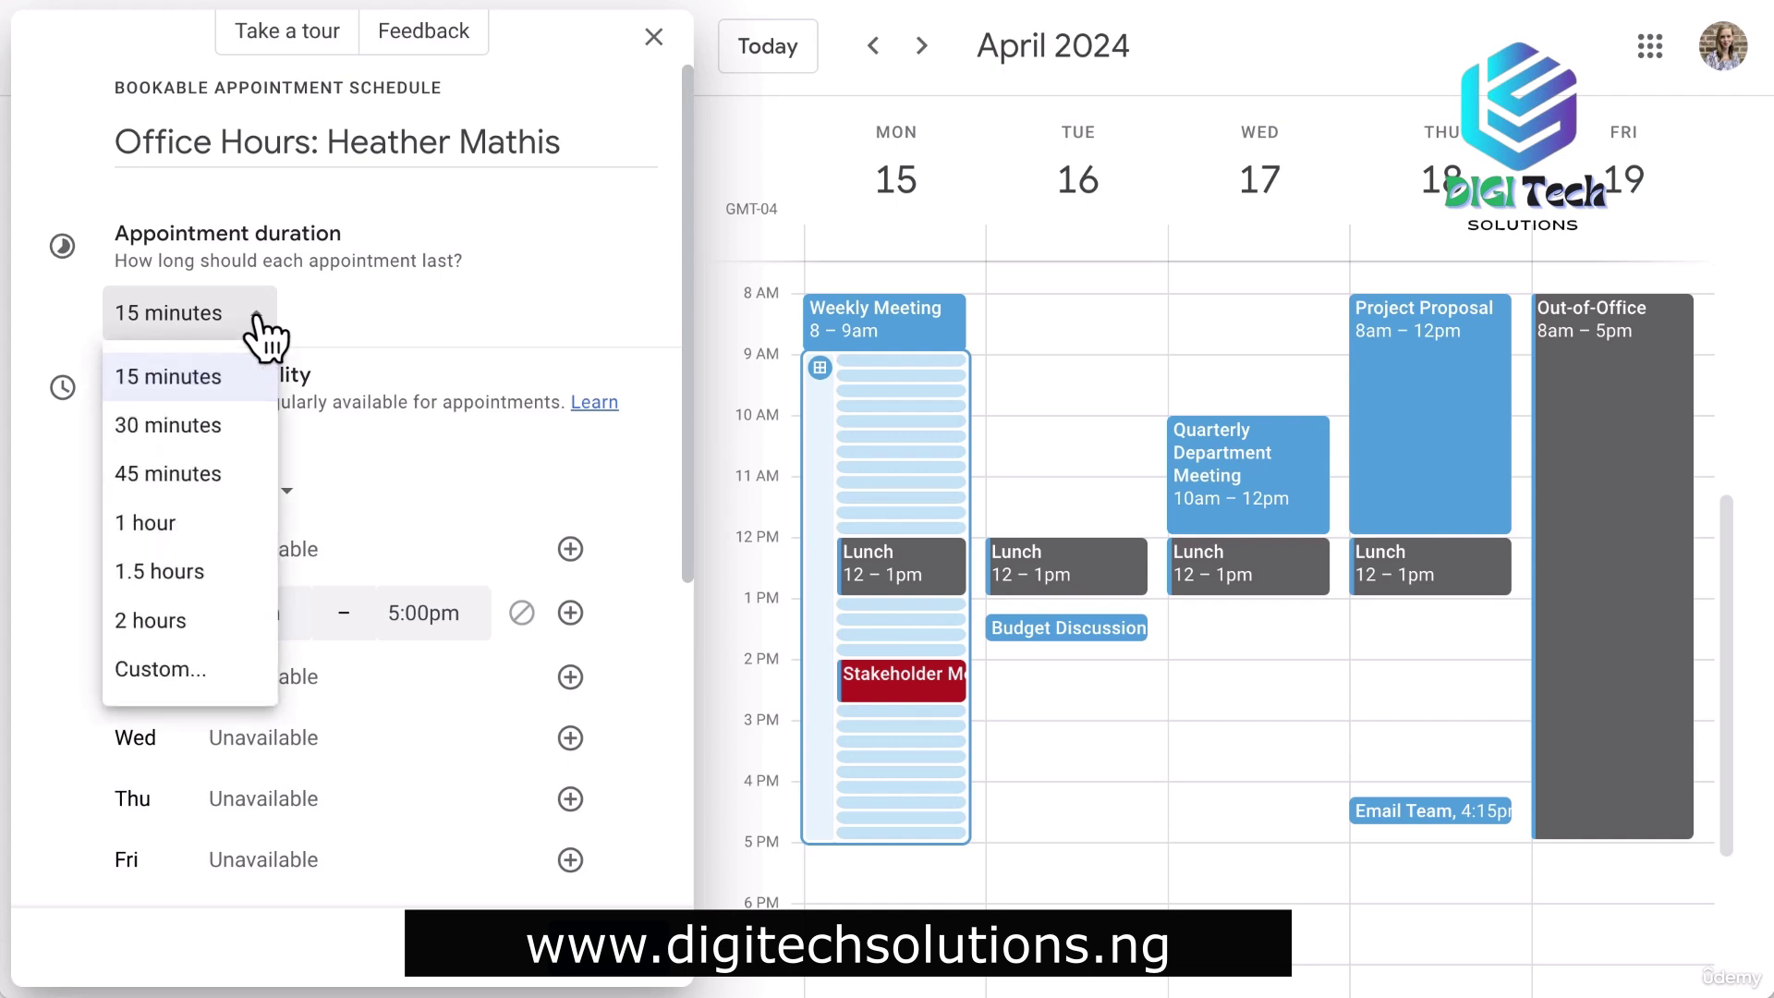
pyautogui.click(236, 525)
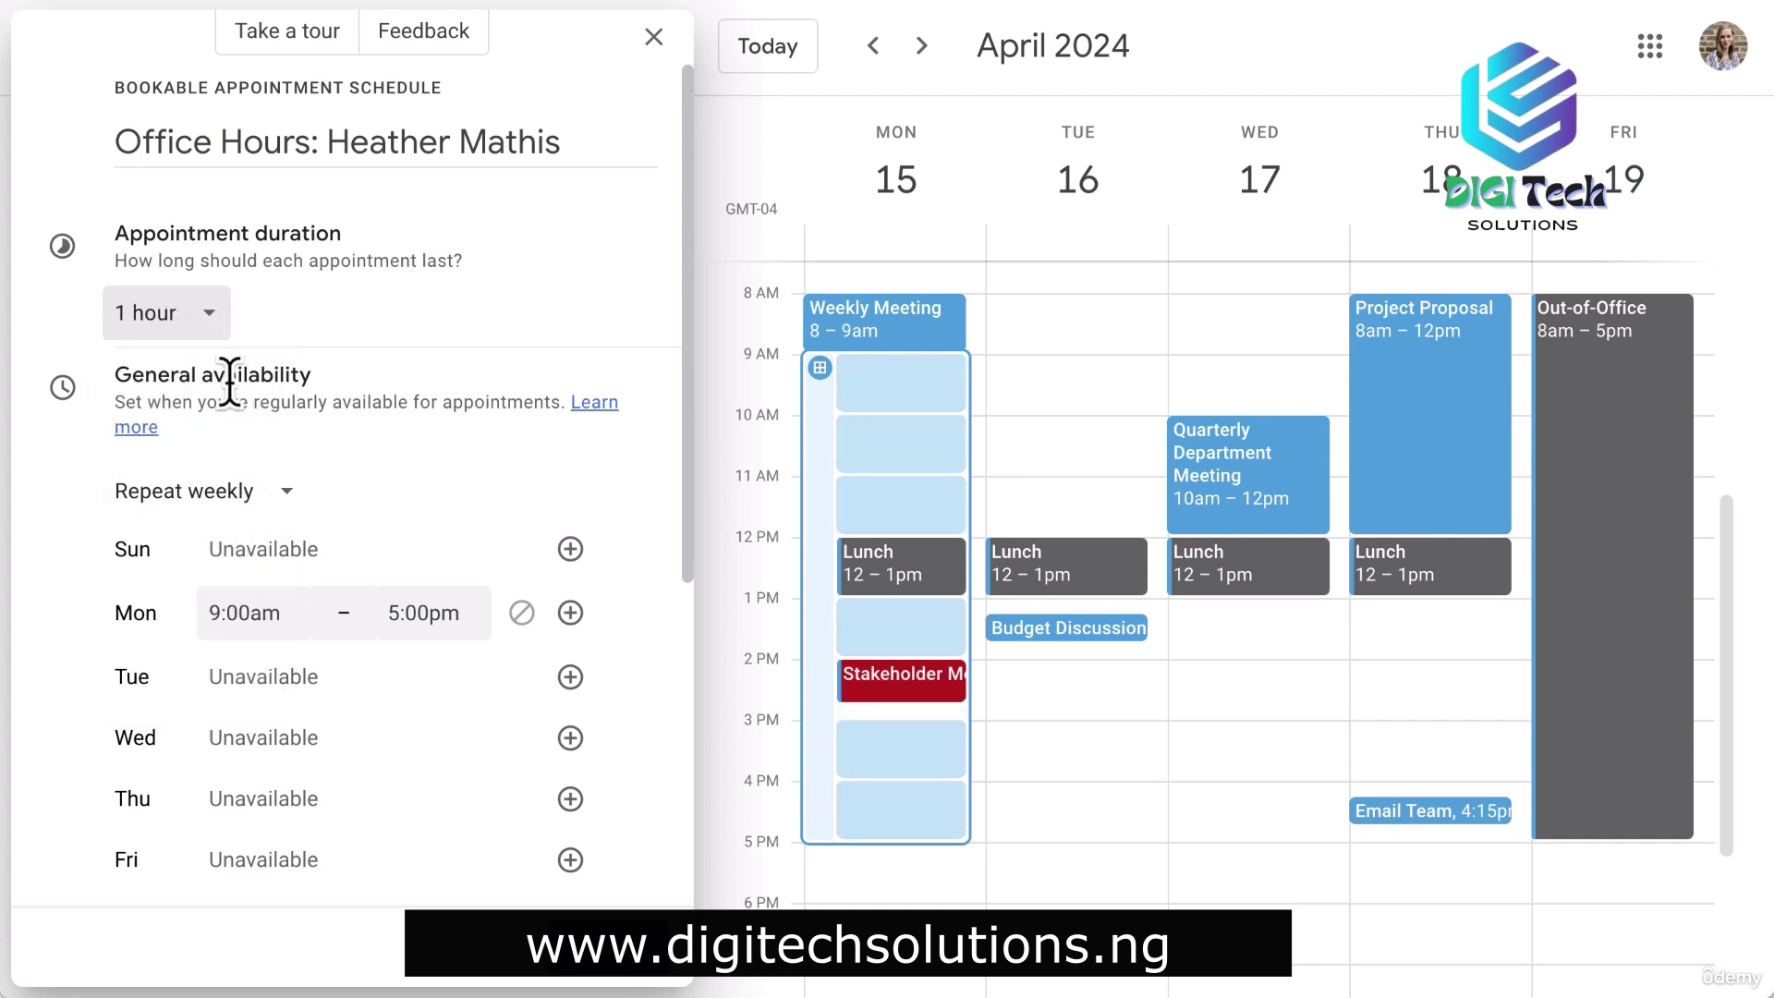
pyautogui.click(226, 331)
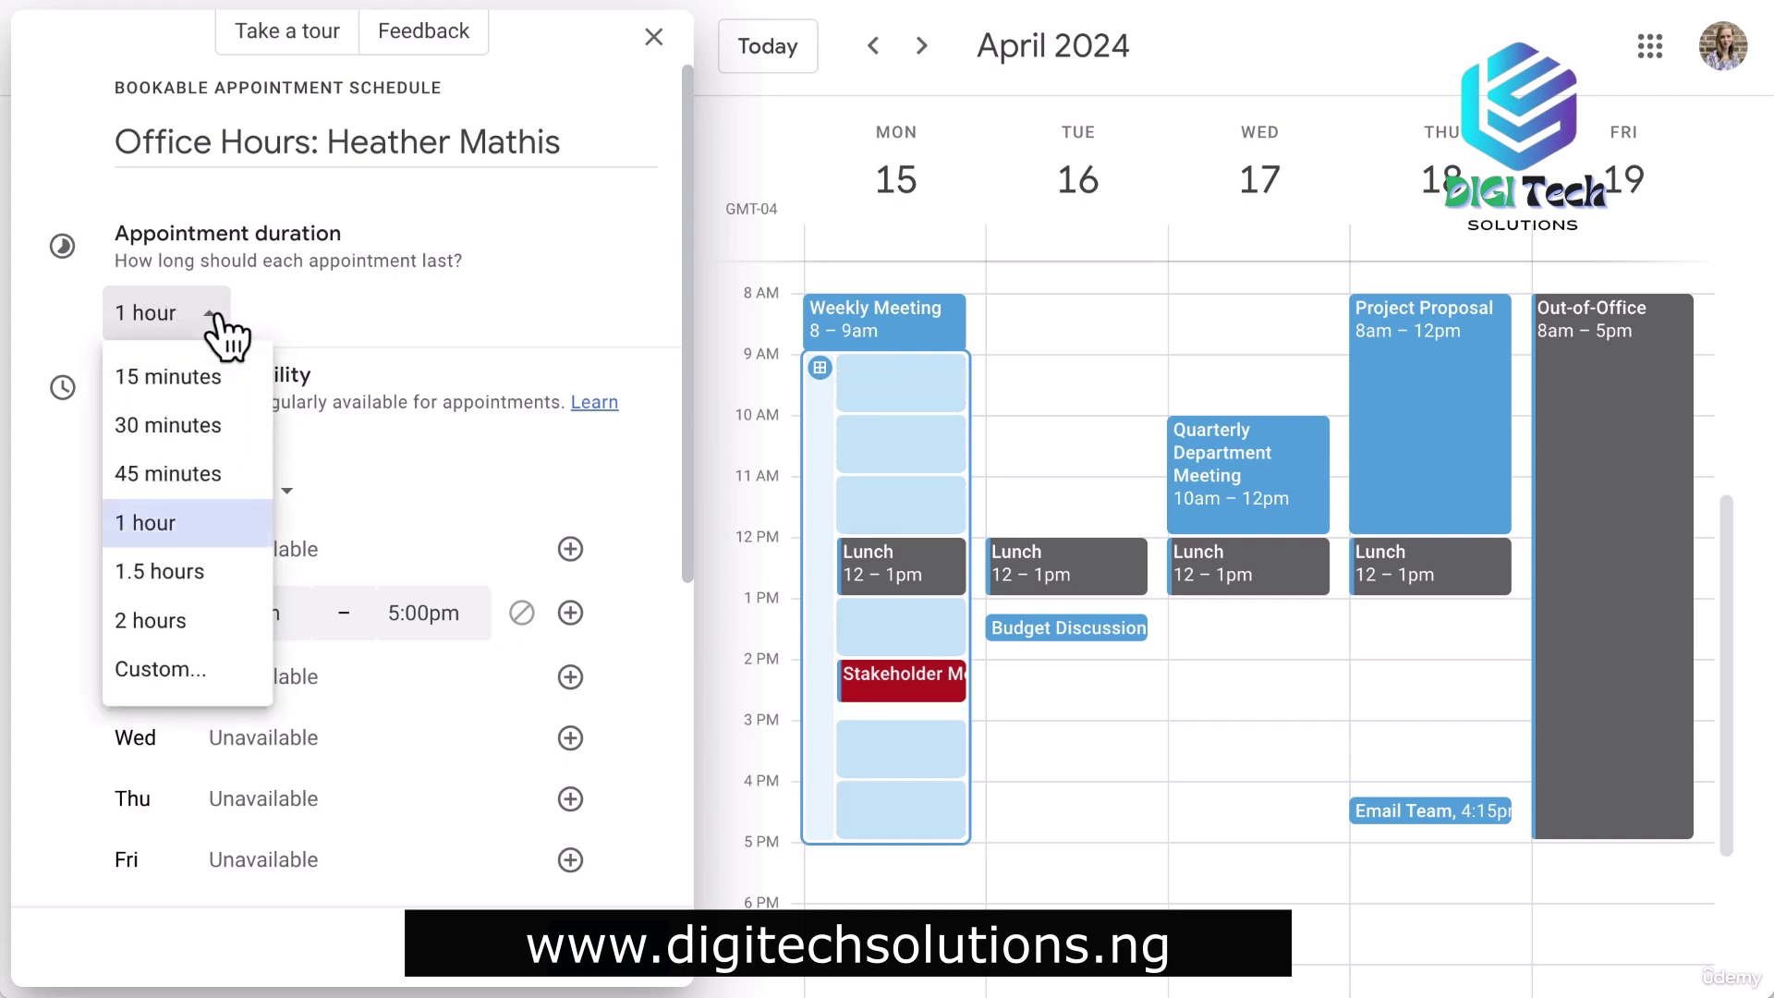
pyautogui.click(215, 423)
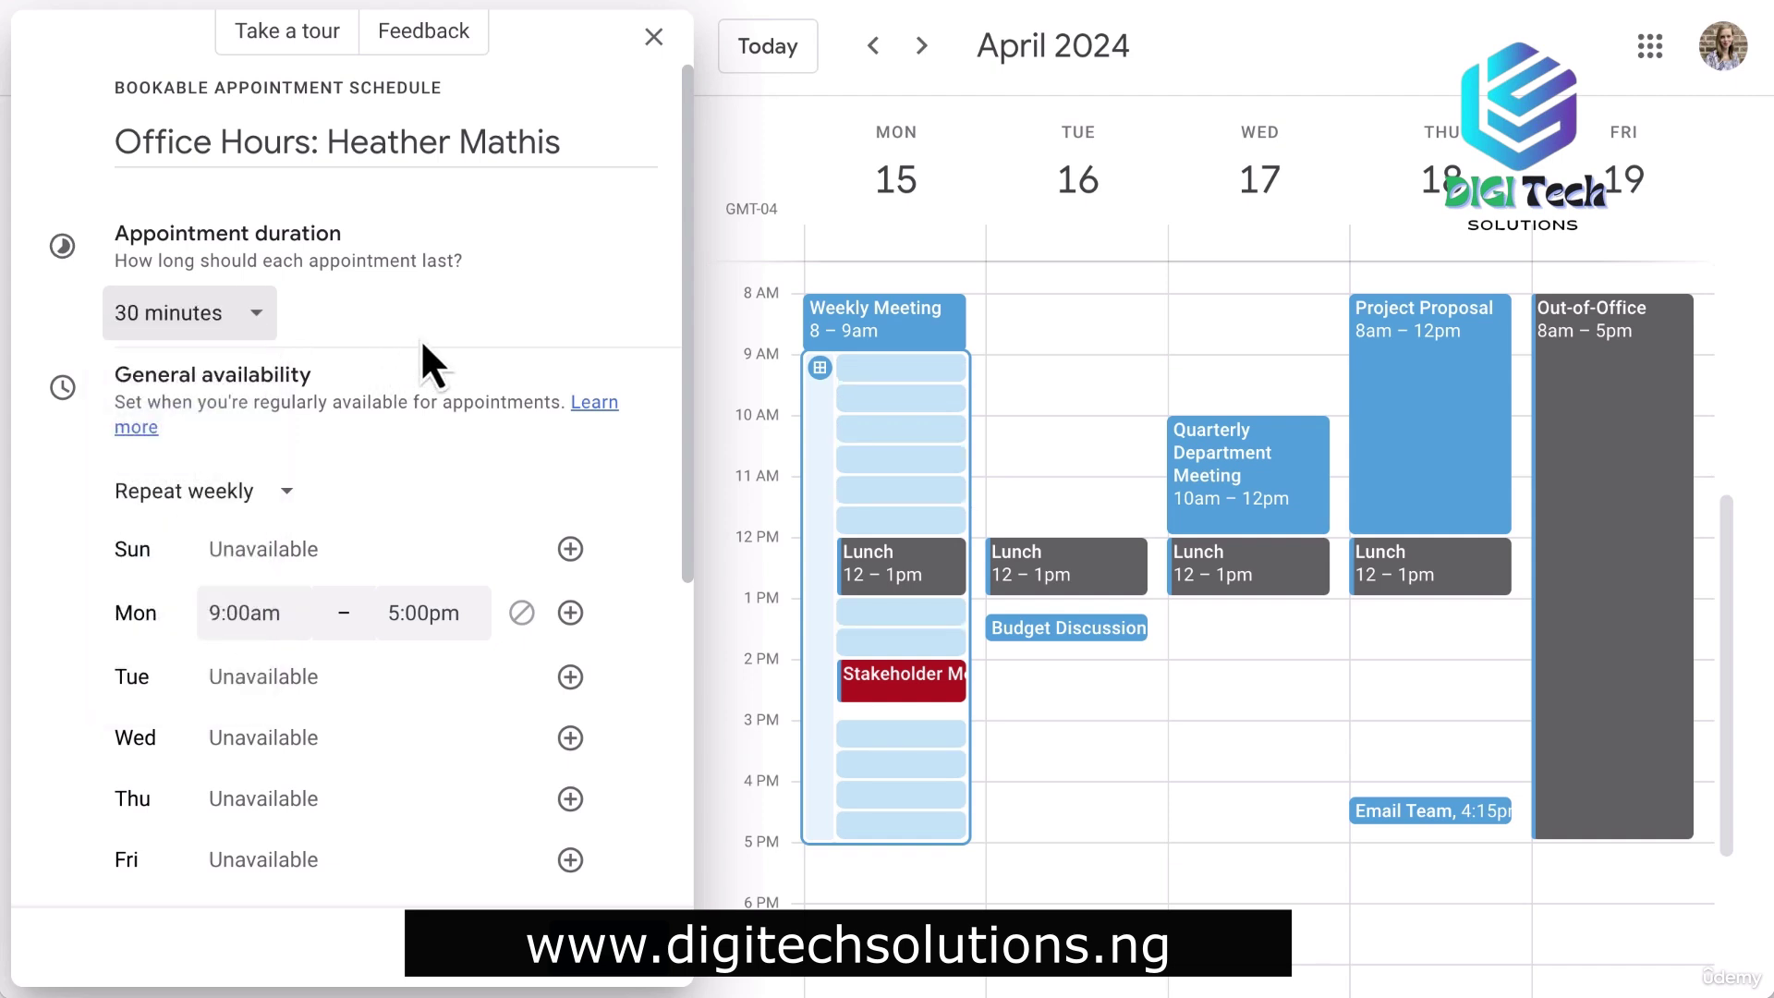
pyautogui.click(251, 487)
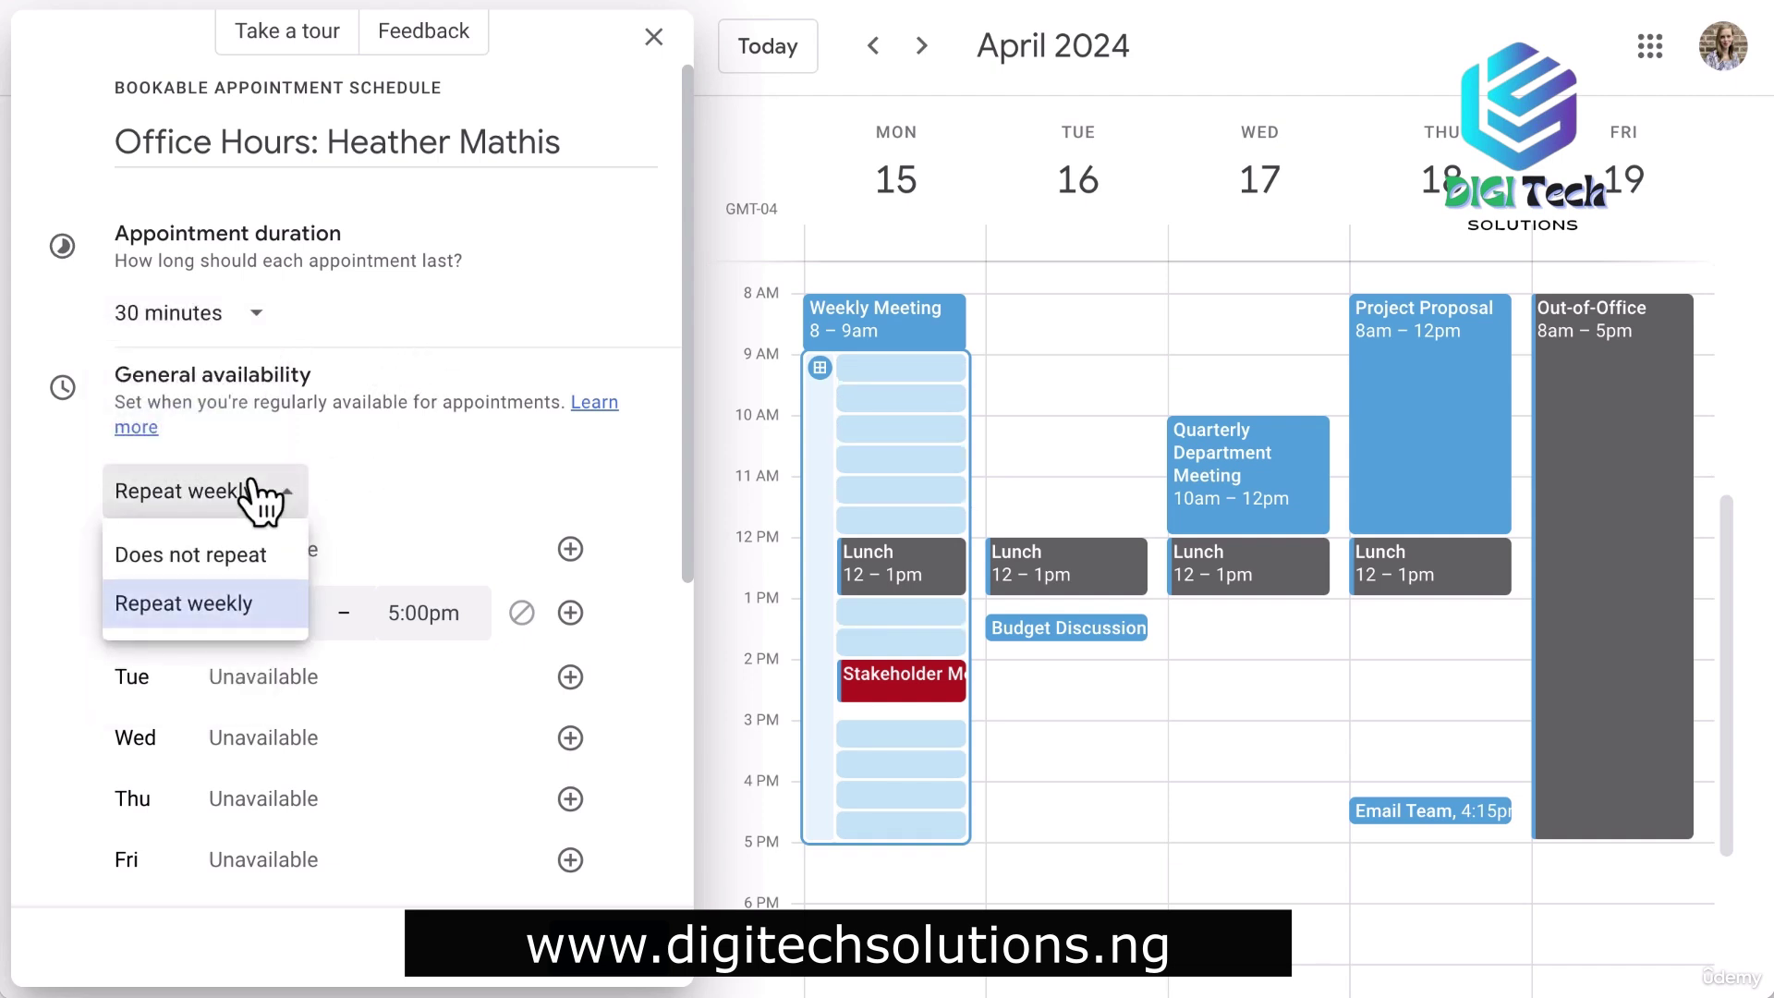
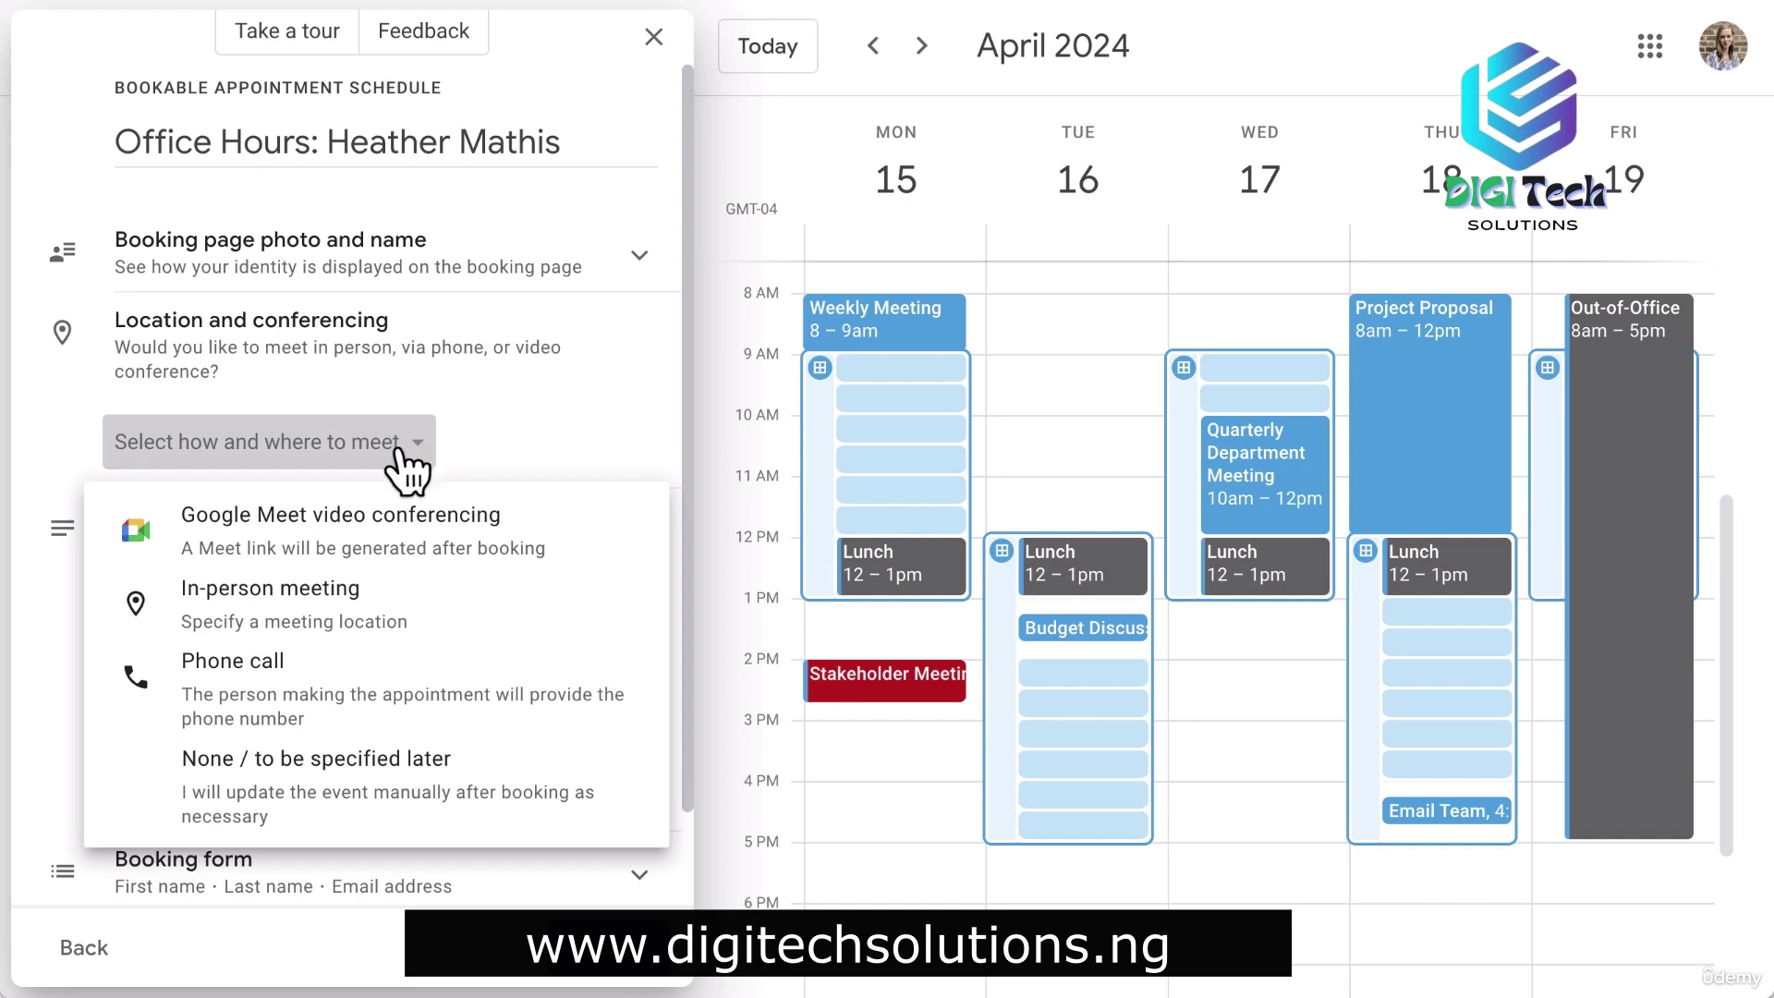
# Enter the description "Welcome to my booking page. Appointments are in 30-minute intervals. Please double-book if additional time is needed. As a reminder, here are reminders and resources:".
pyautogui.click(424, 809)
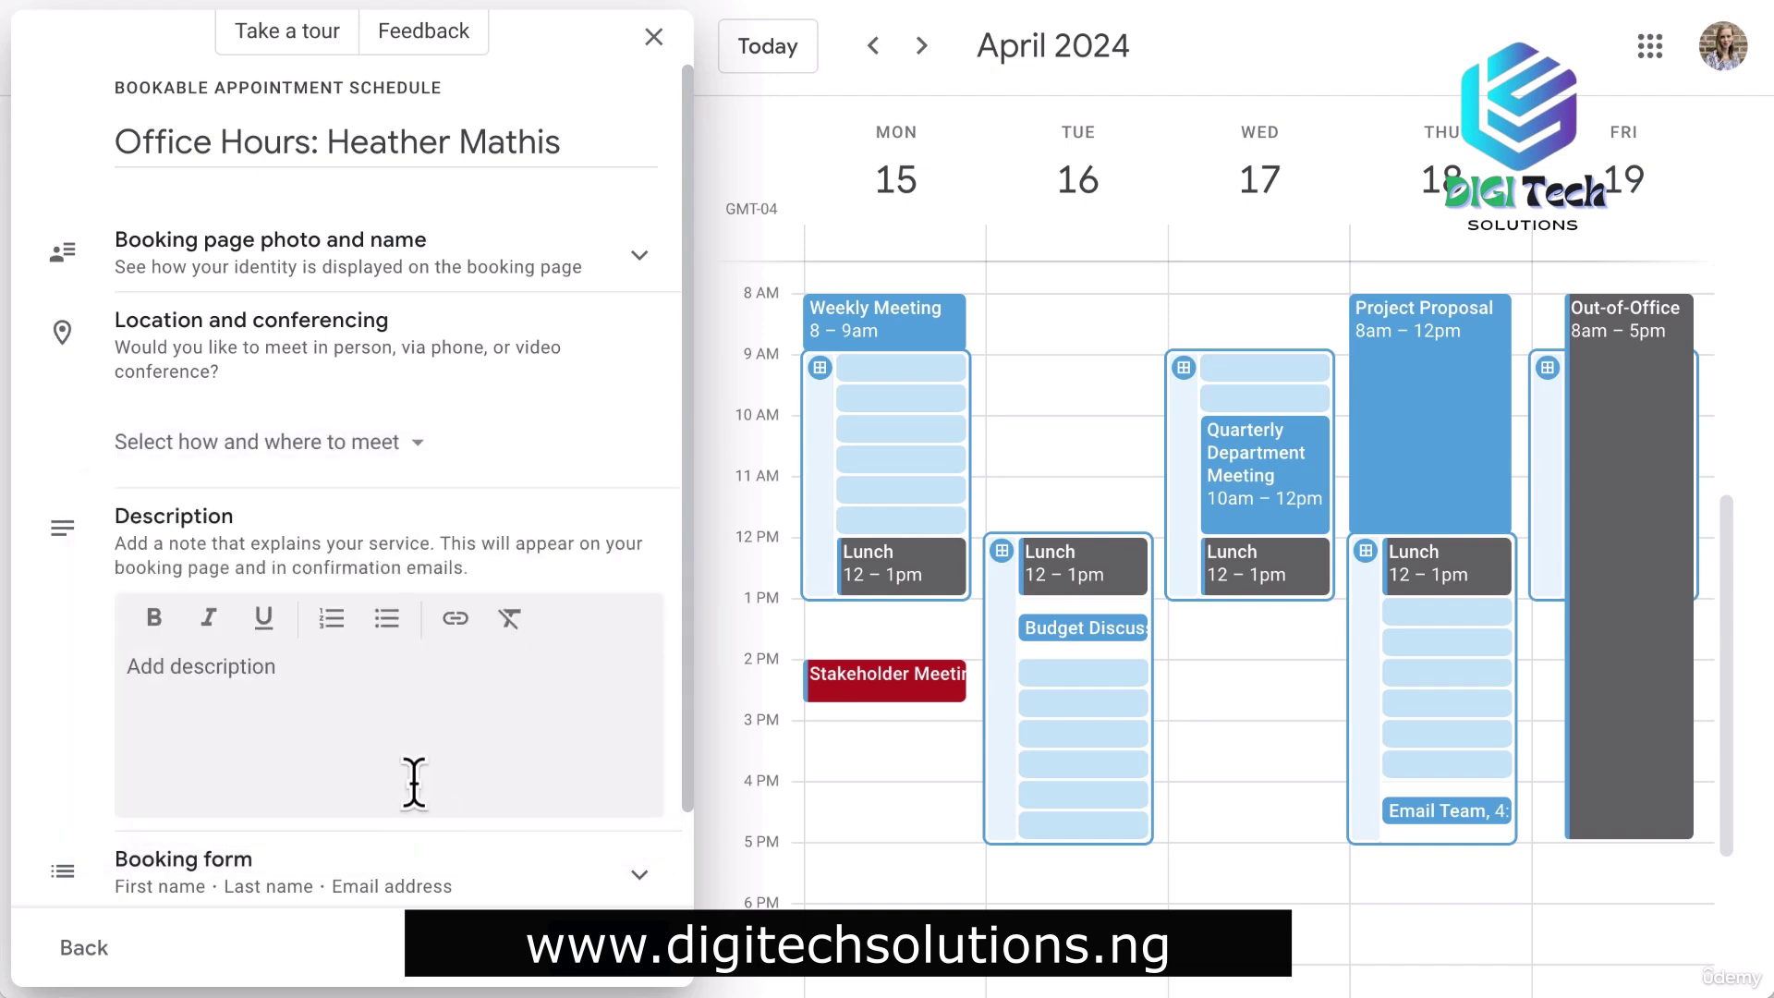
pyautogui.click(284, 677)
pyautogui.write('Welcome to my booking page. Appointme')
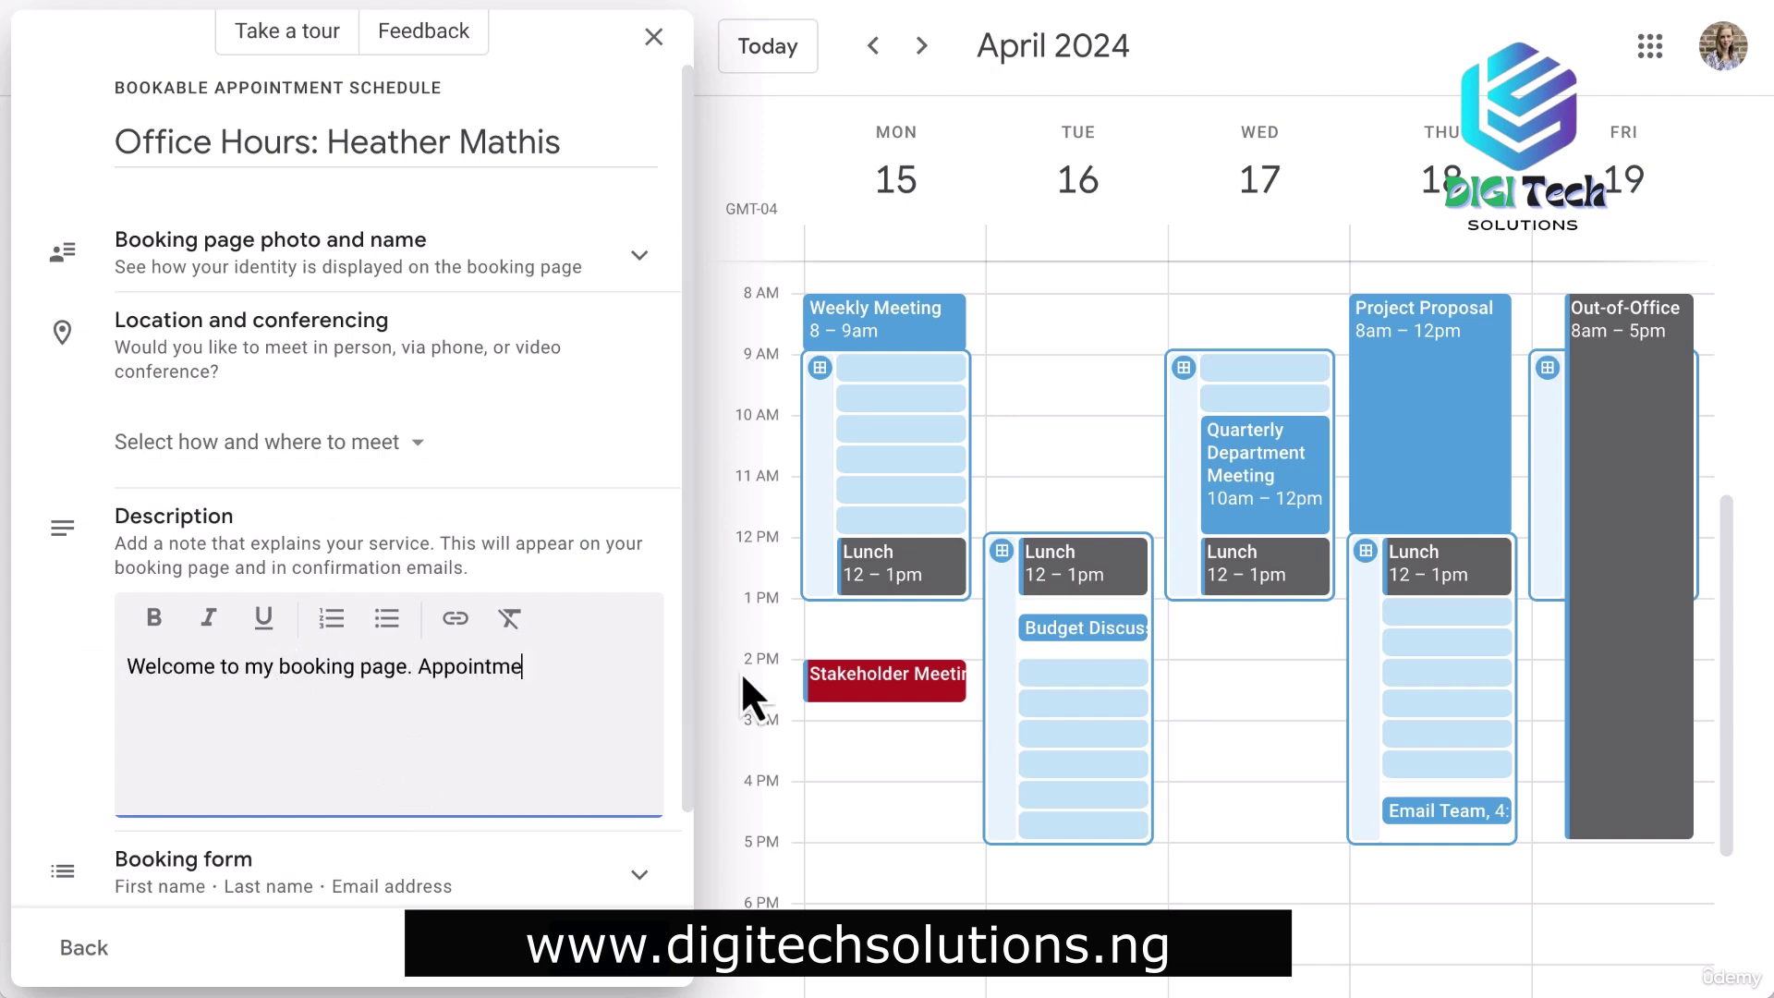
pyautogui.write('nts are in 30-minute intervals. Please double-book if additional time is needed. ')
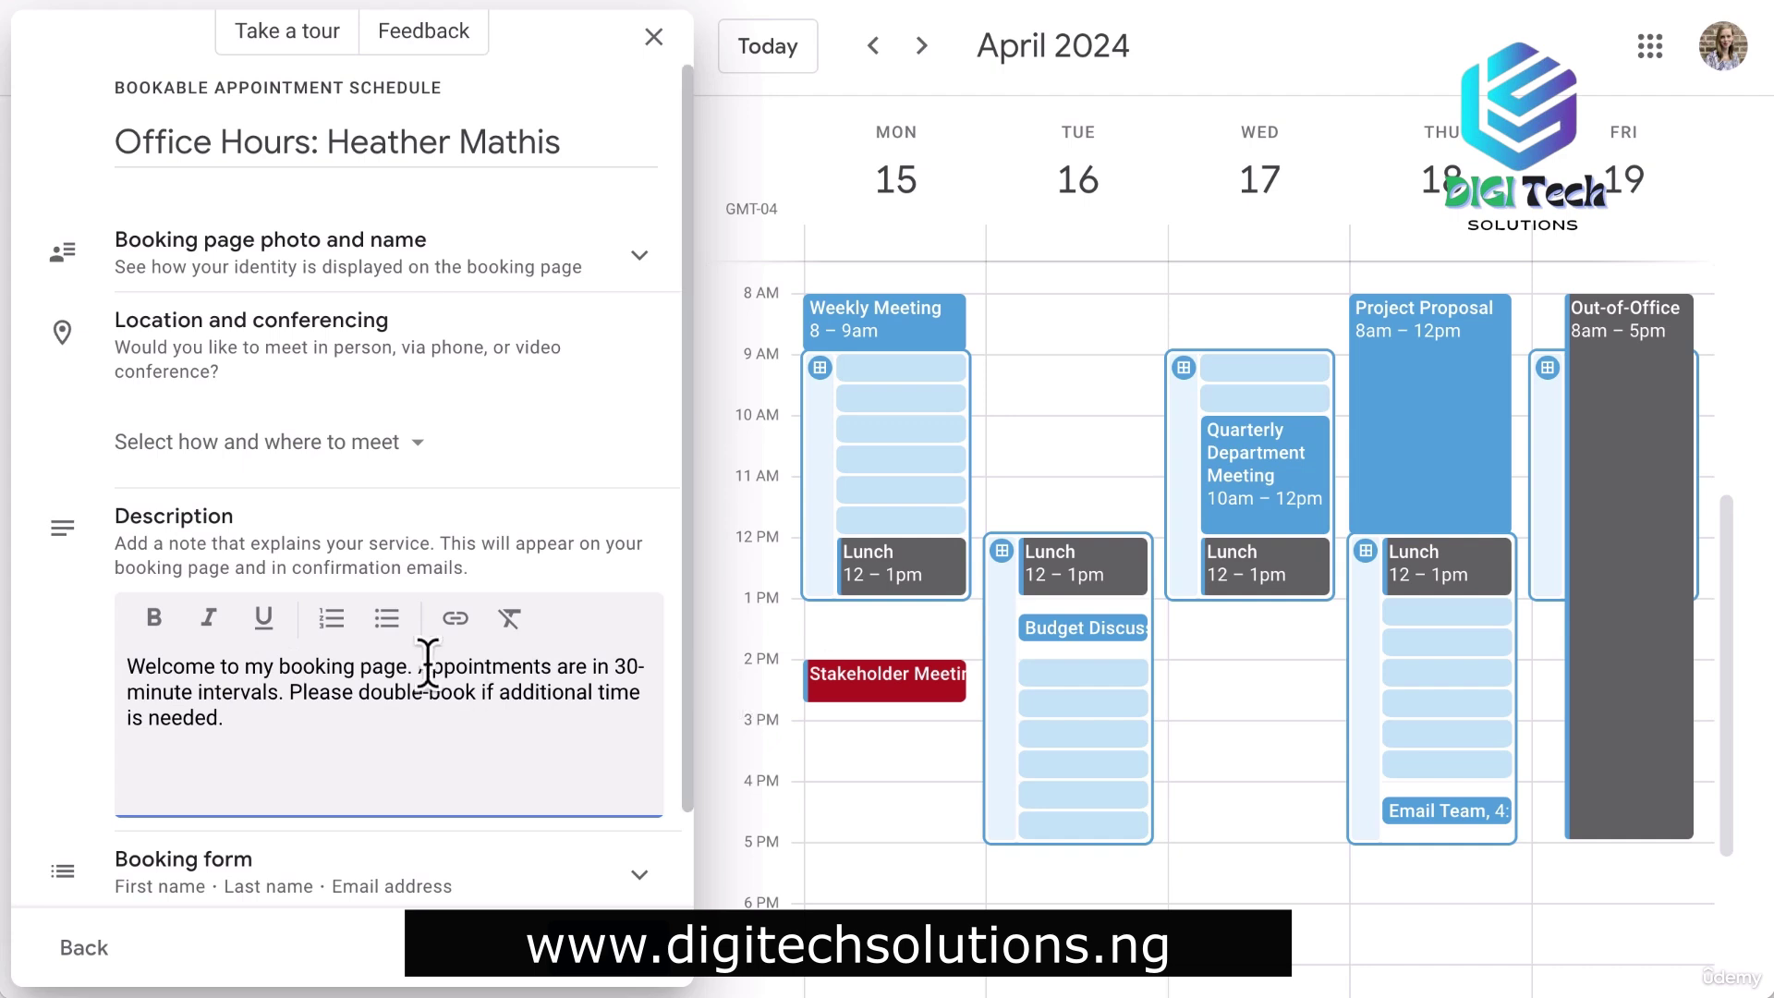
pyautogui.write('As a reminder, here are reminders and resources:')
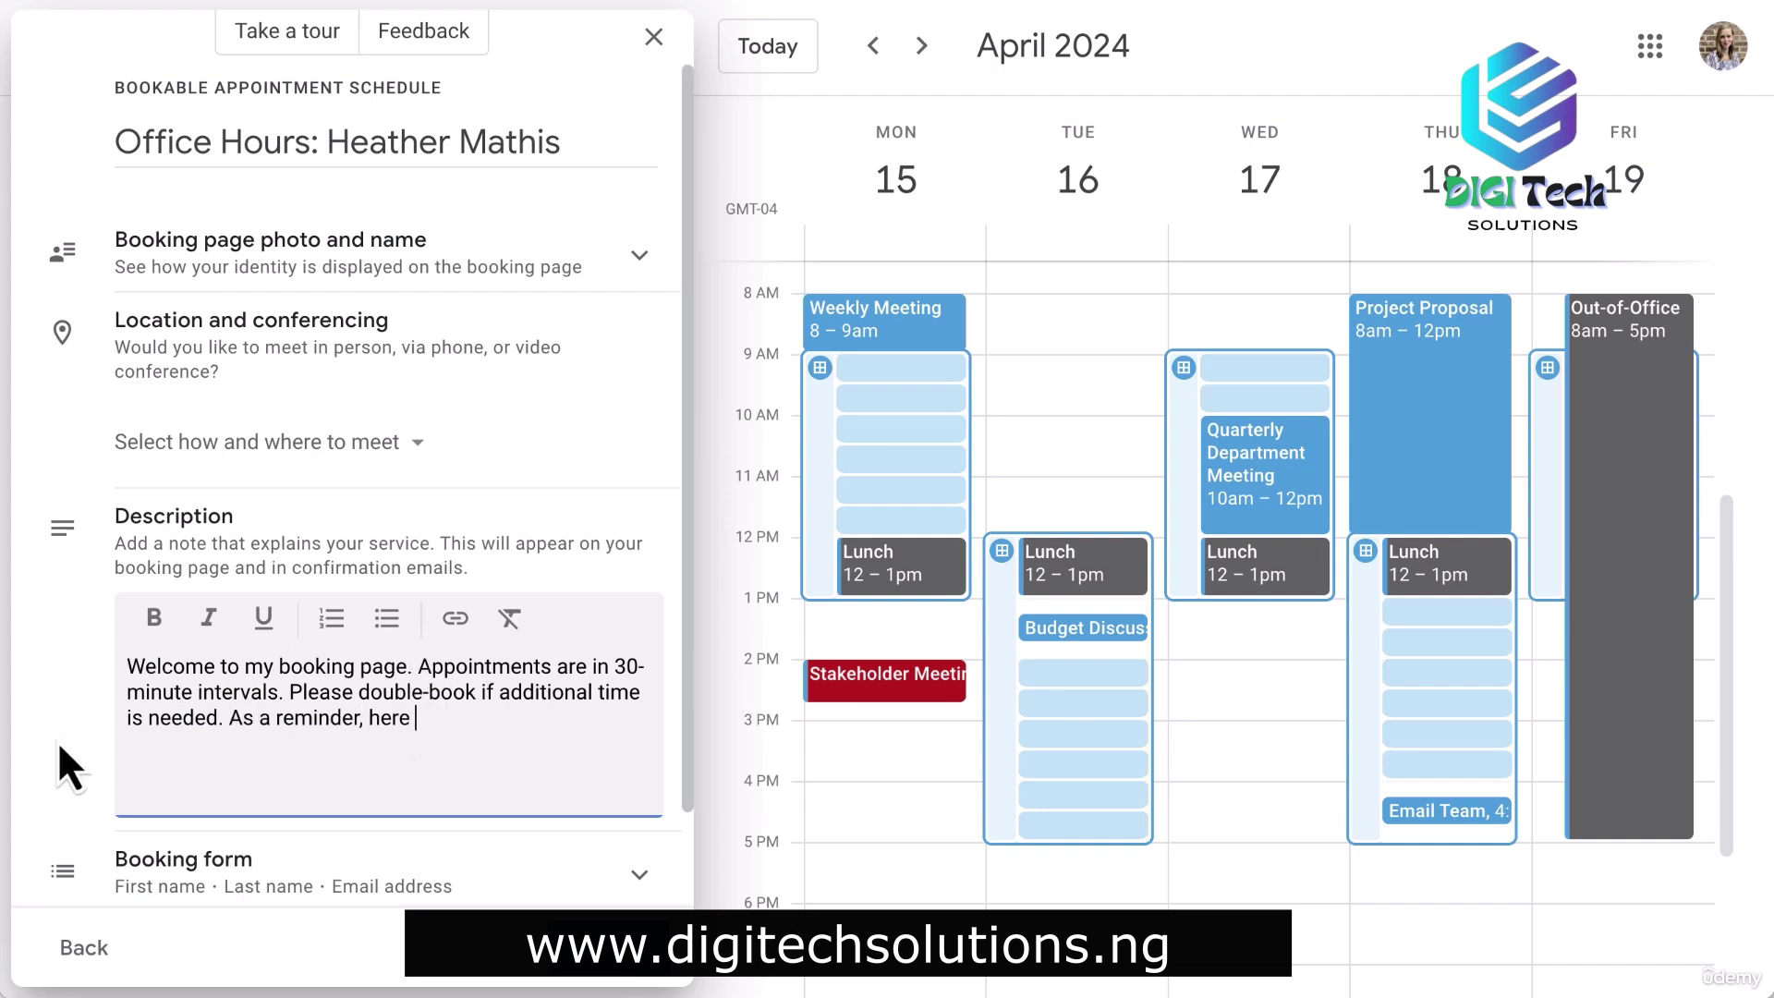
# Add description bullets "I am able to help with ....", "I am unable to help with ...., please contact ...", "Check the .... website for resources and how-to guides for ...".
pyautogui.press('Return')
pyautogui.press('Return')
pyautogui.hotkey('ctrl', 'shift', '8')
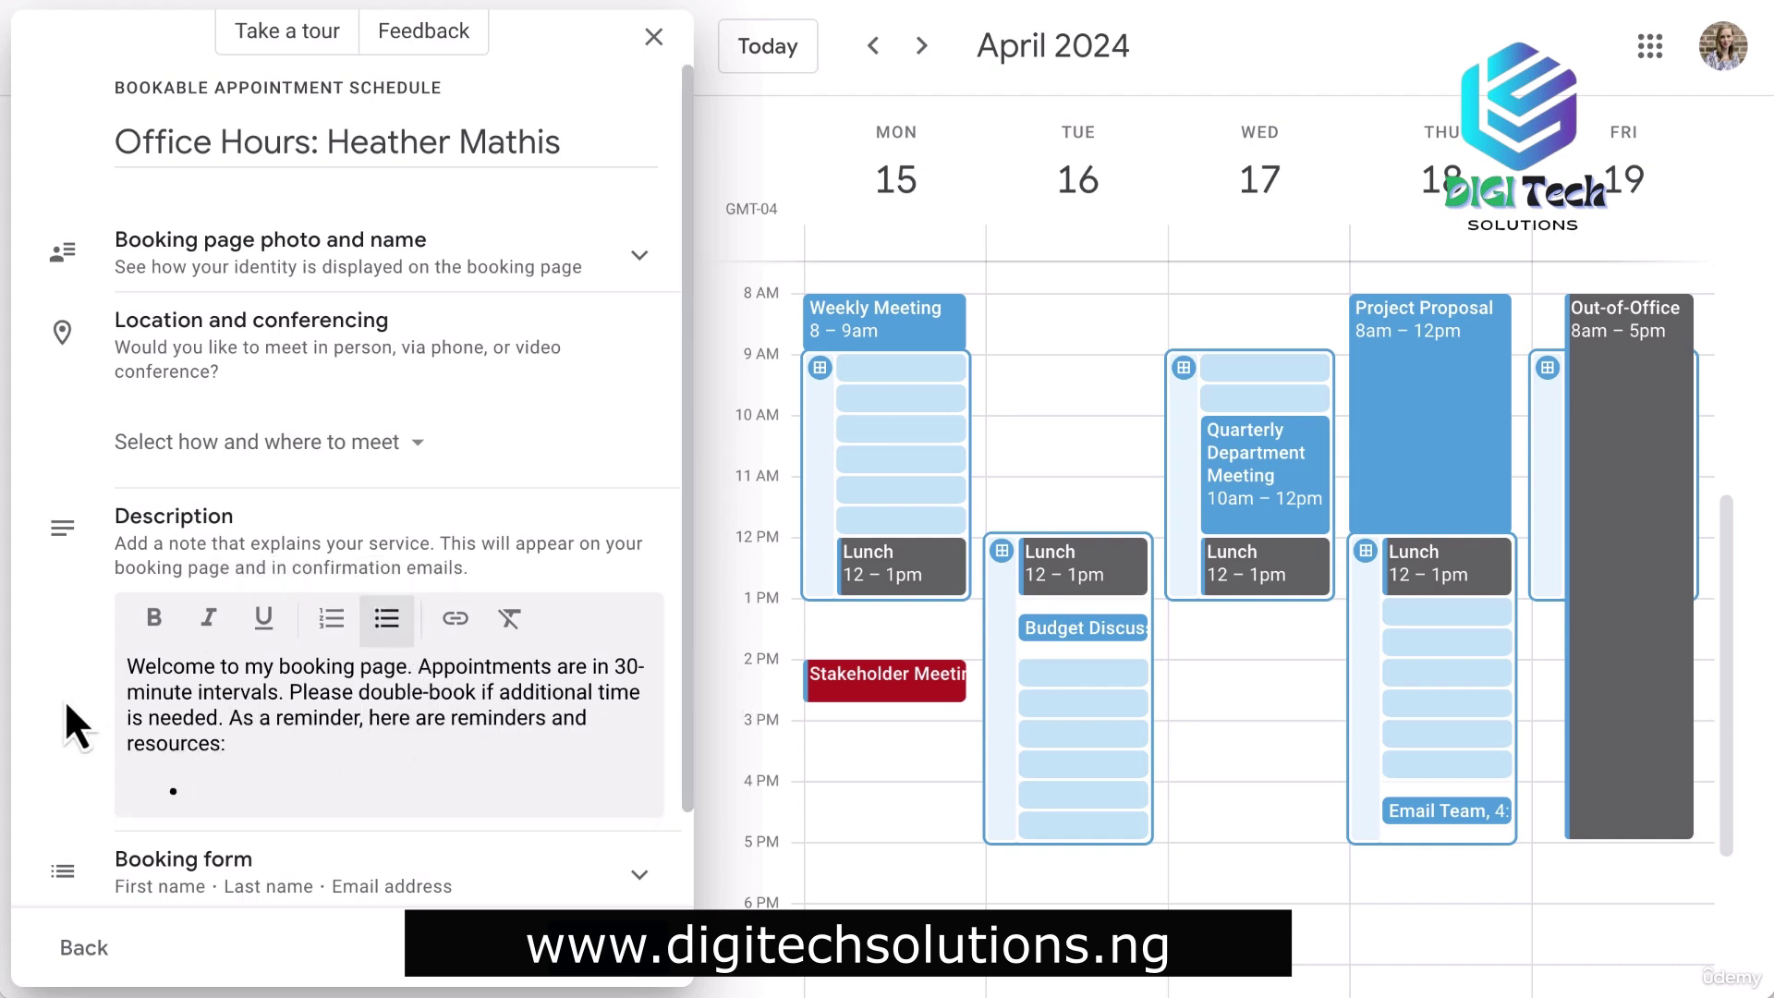
pyautogui.write('I am able to help with ....')
pyautogui.press('Return')
pyautogui.write('I am unable to help with ...., please contact ...')
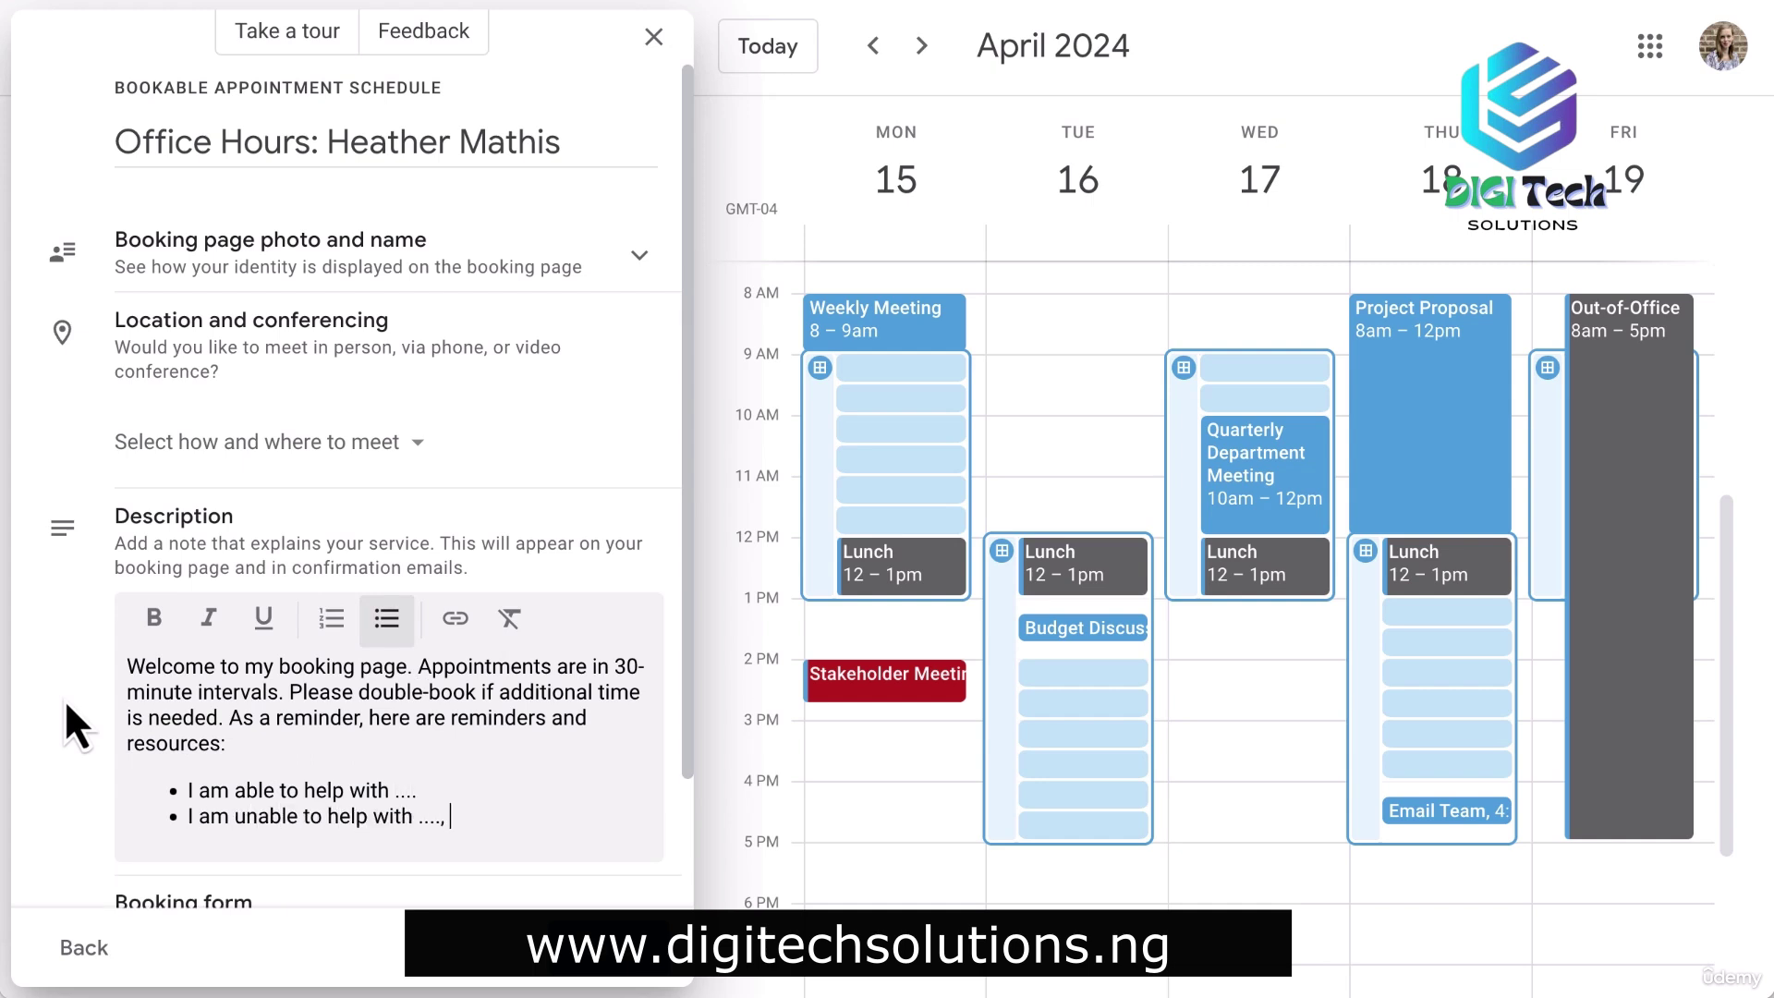
pyautogui.press('Return')
pyautogui.write('Check the .... website')
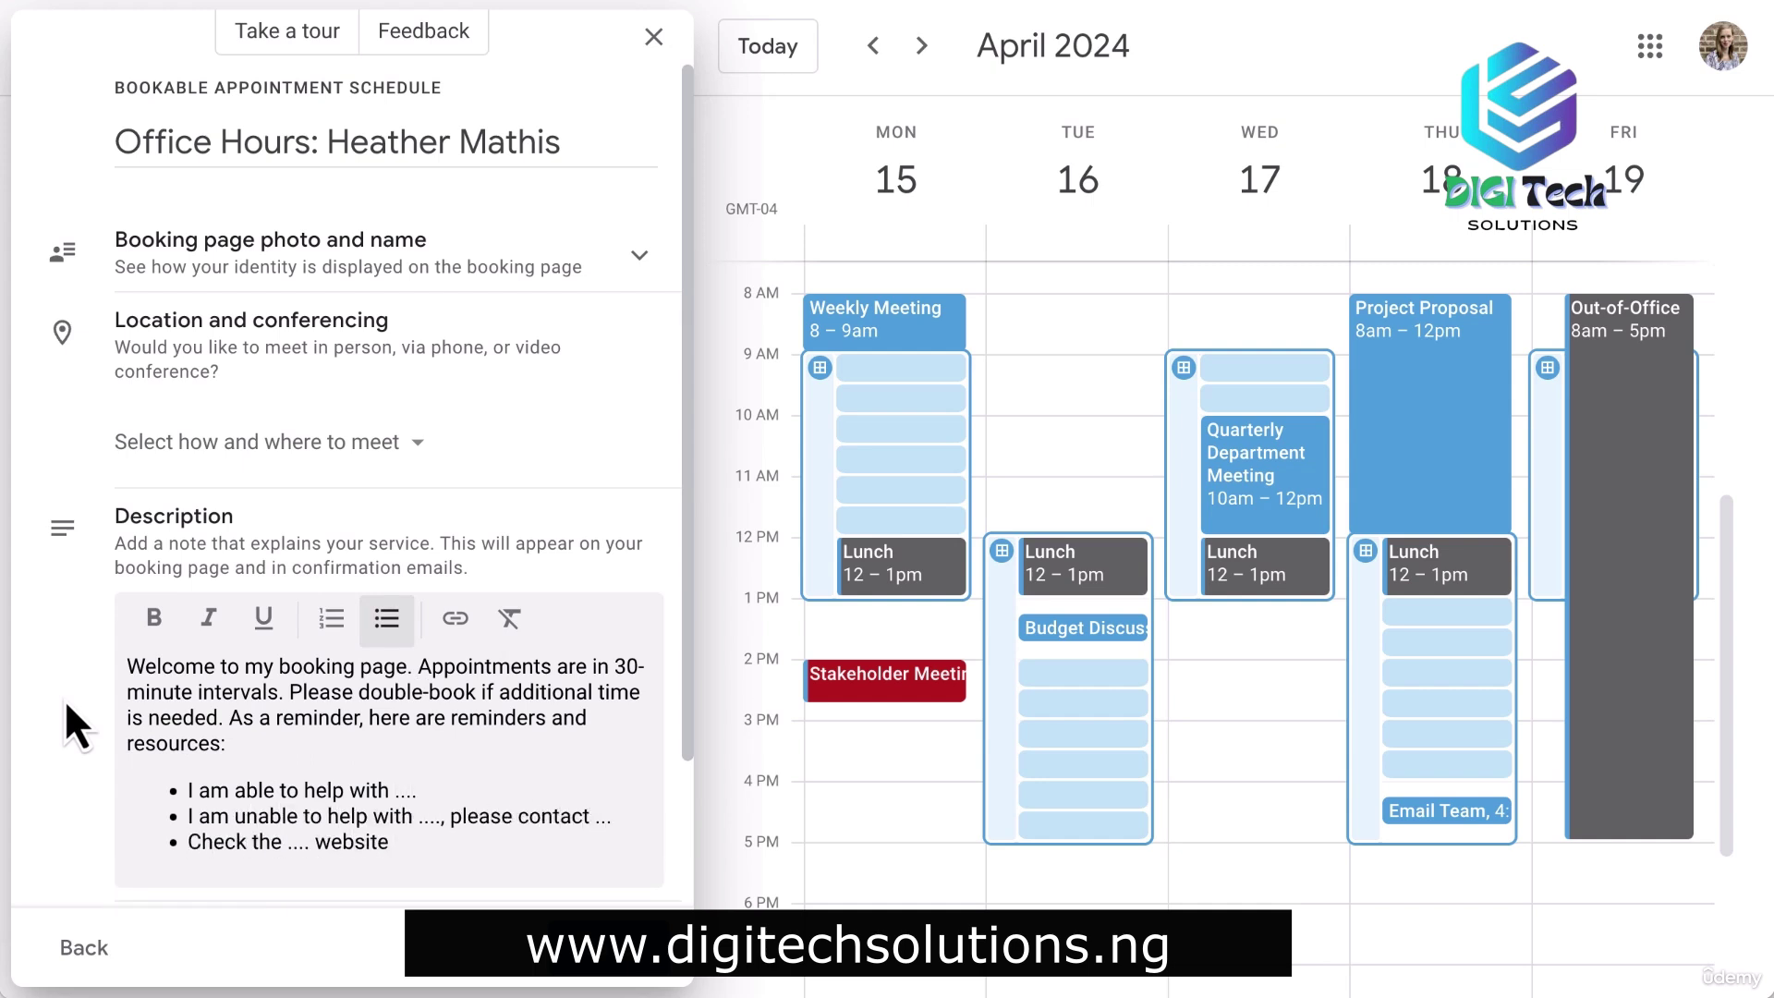
pyautogui.write(' for resources and how-to guides for ...')
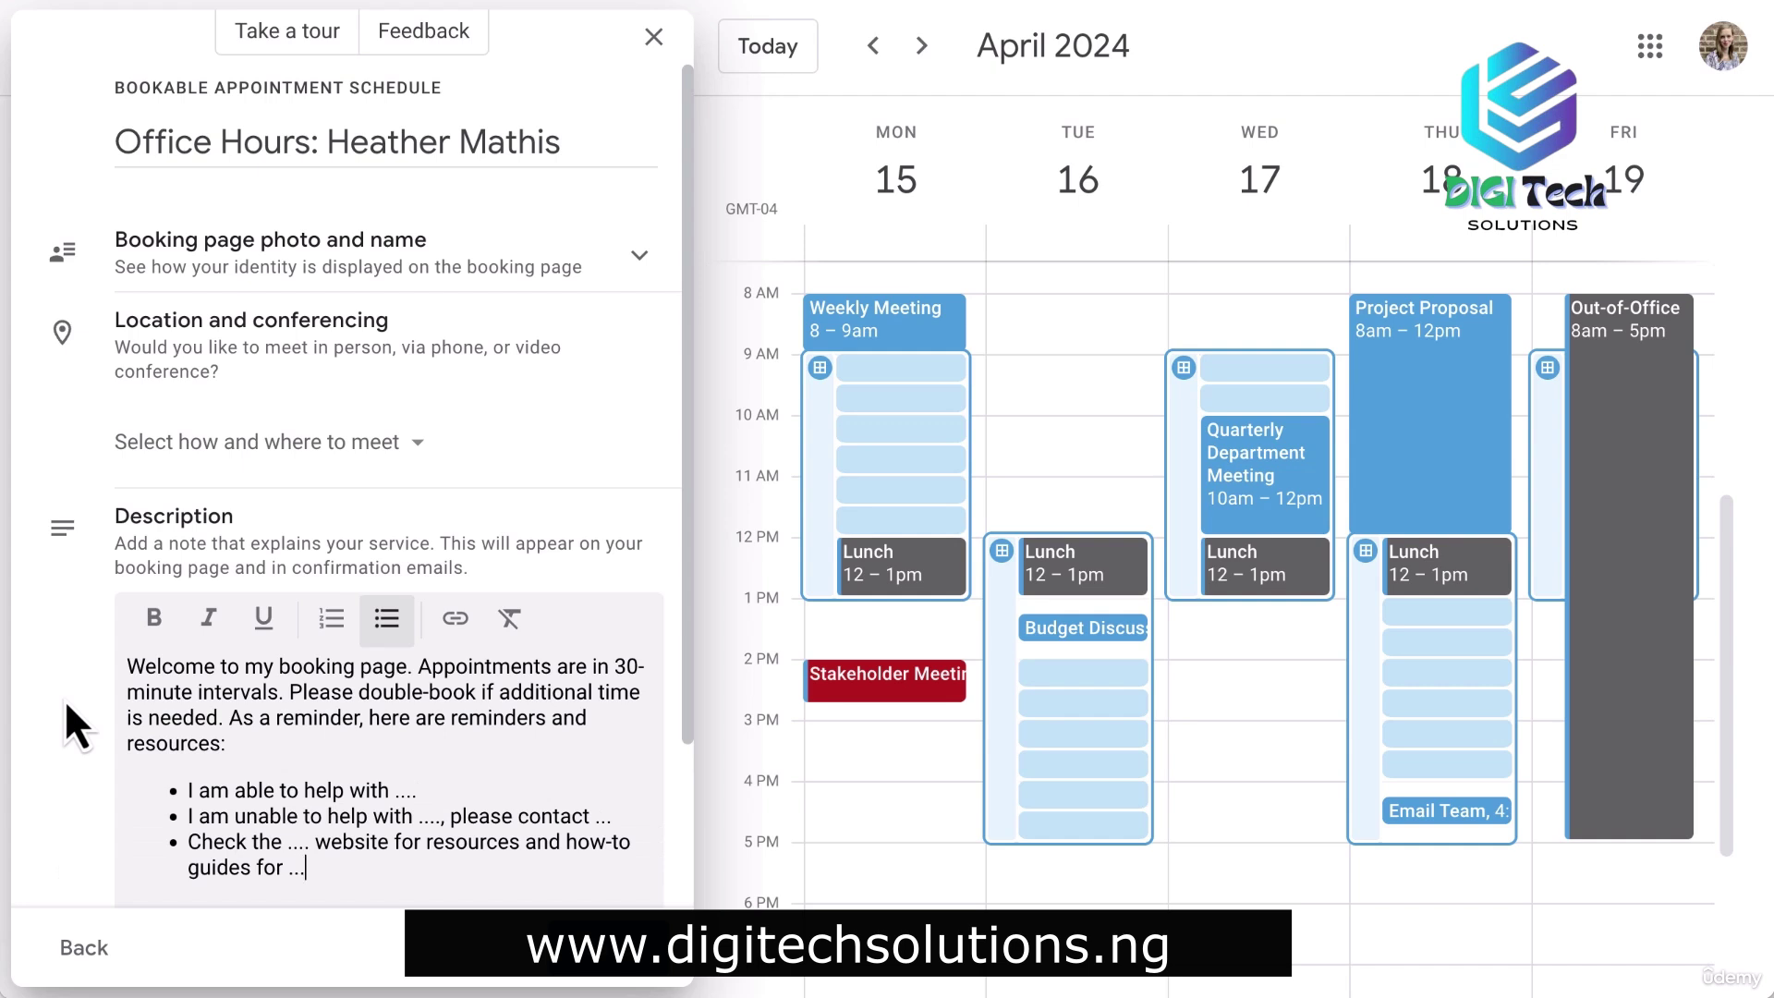
# Expand the booking form, start adding an item, and try the Required setting on the Phone number item.
pyautogui.scroll(-3, 65, 711)
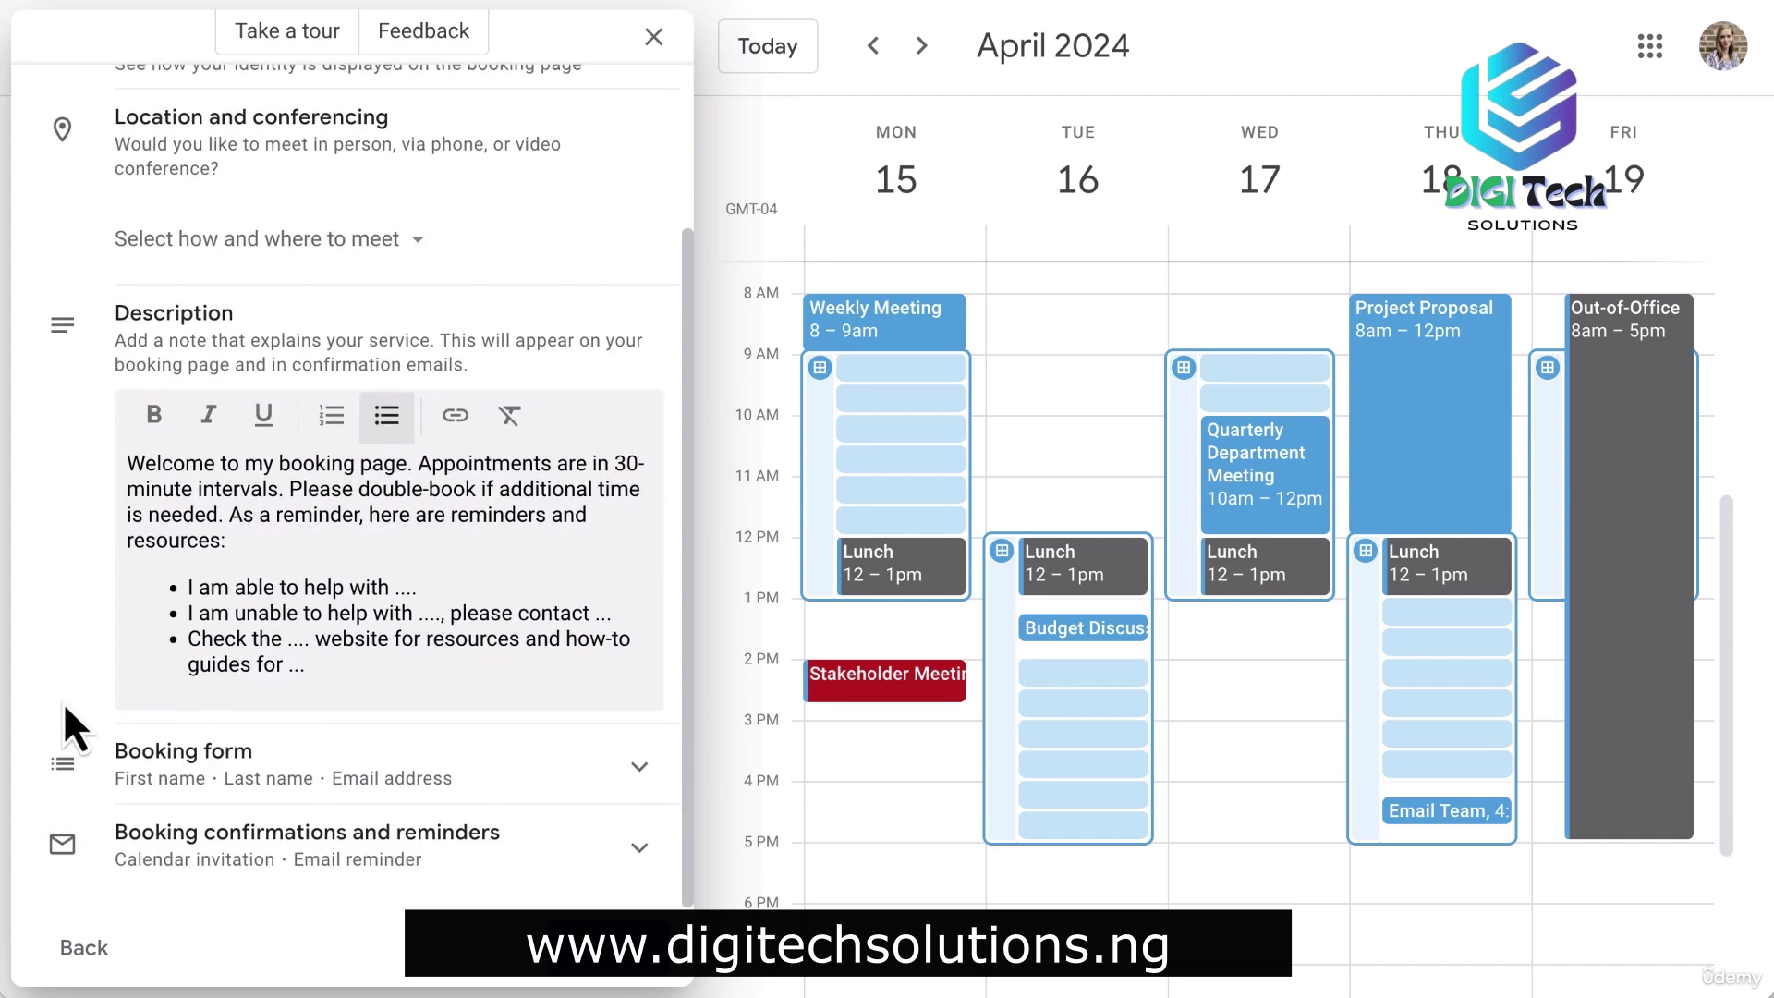
pyautogui.click(570, 793)
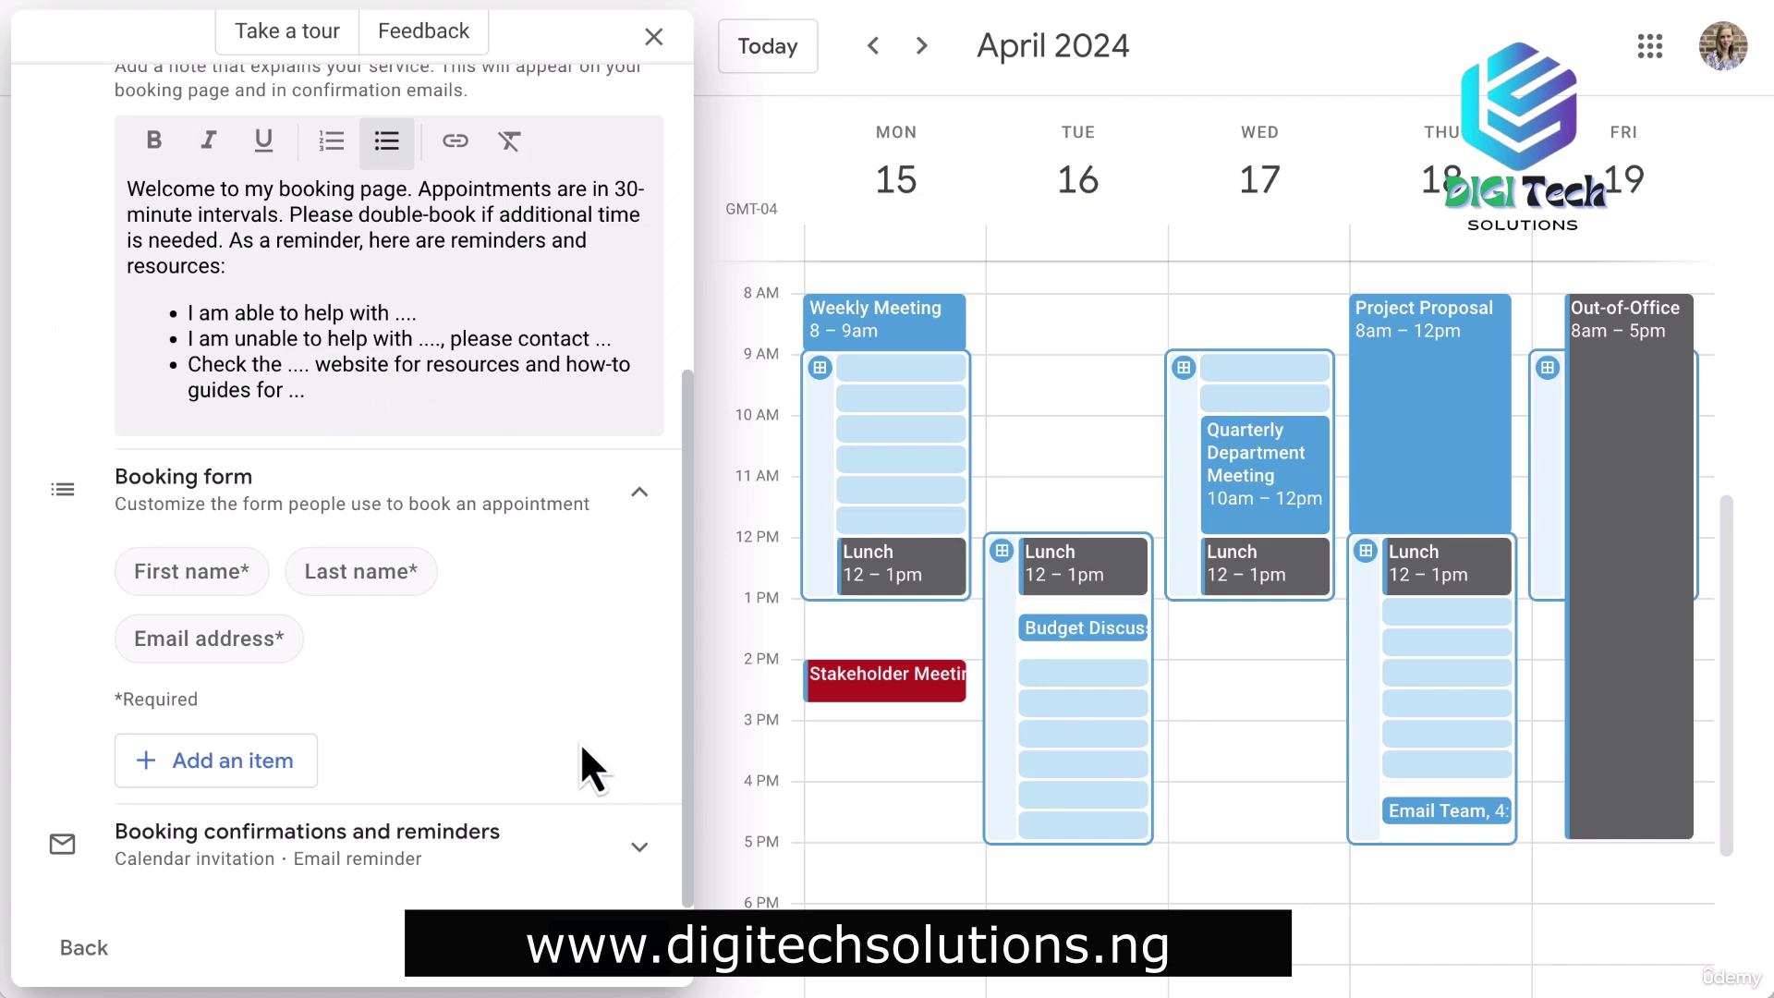
pyautogui.click(309, 774)
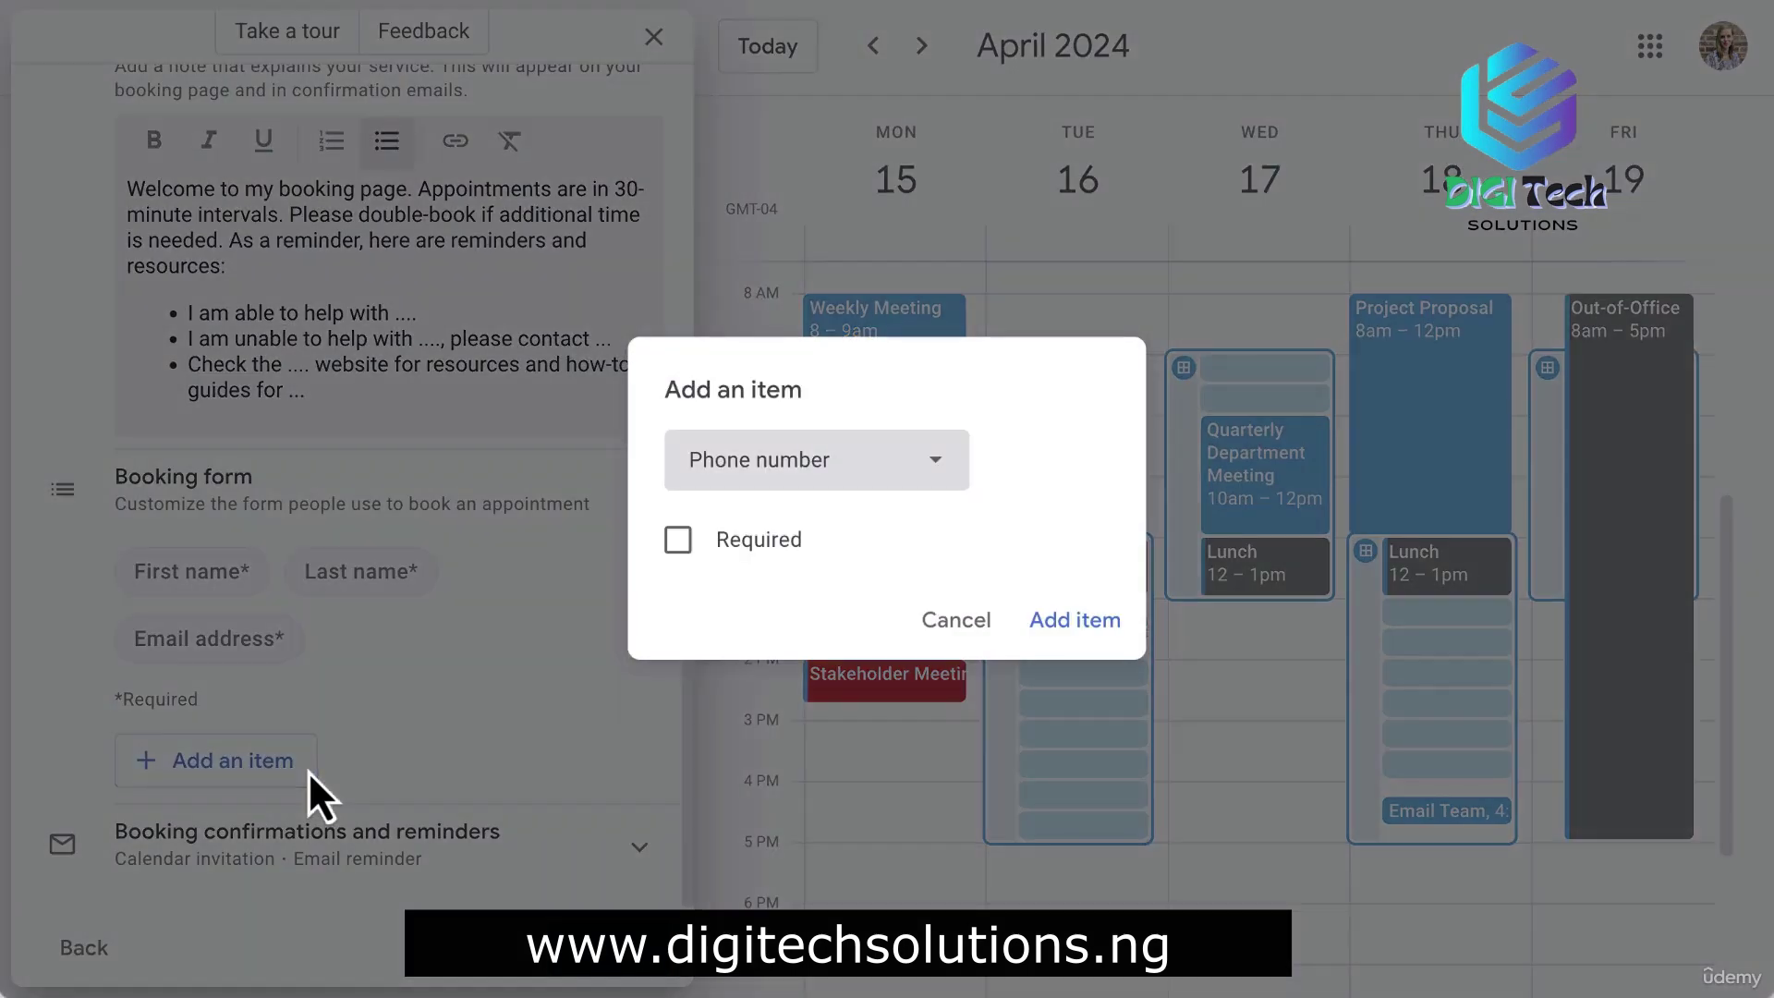
pyautogui.click(936, 459)
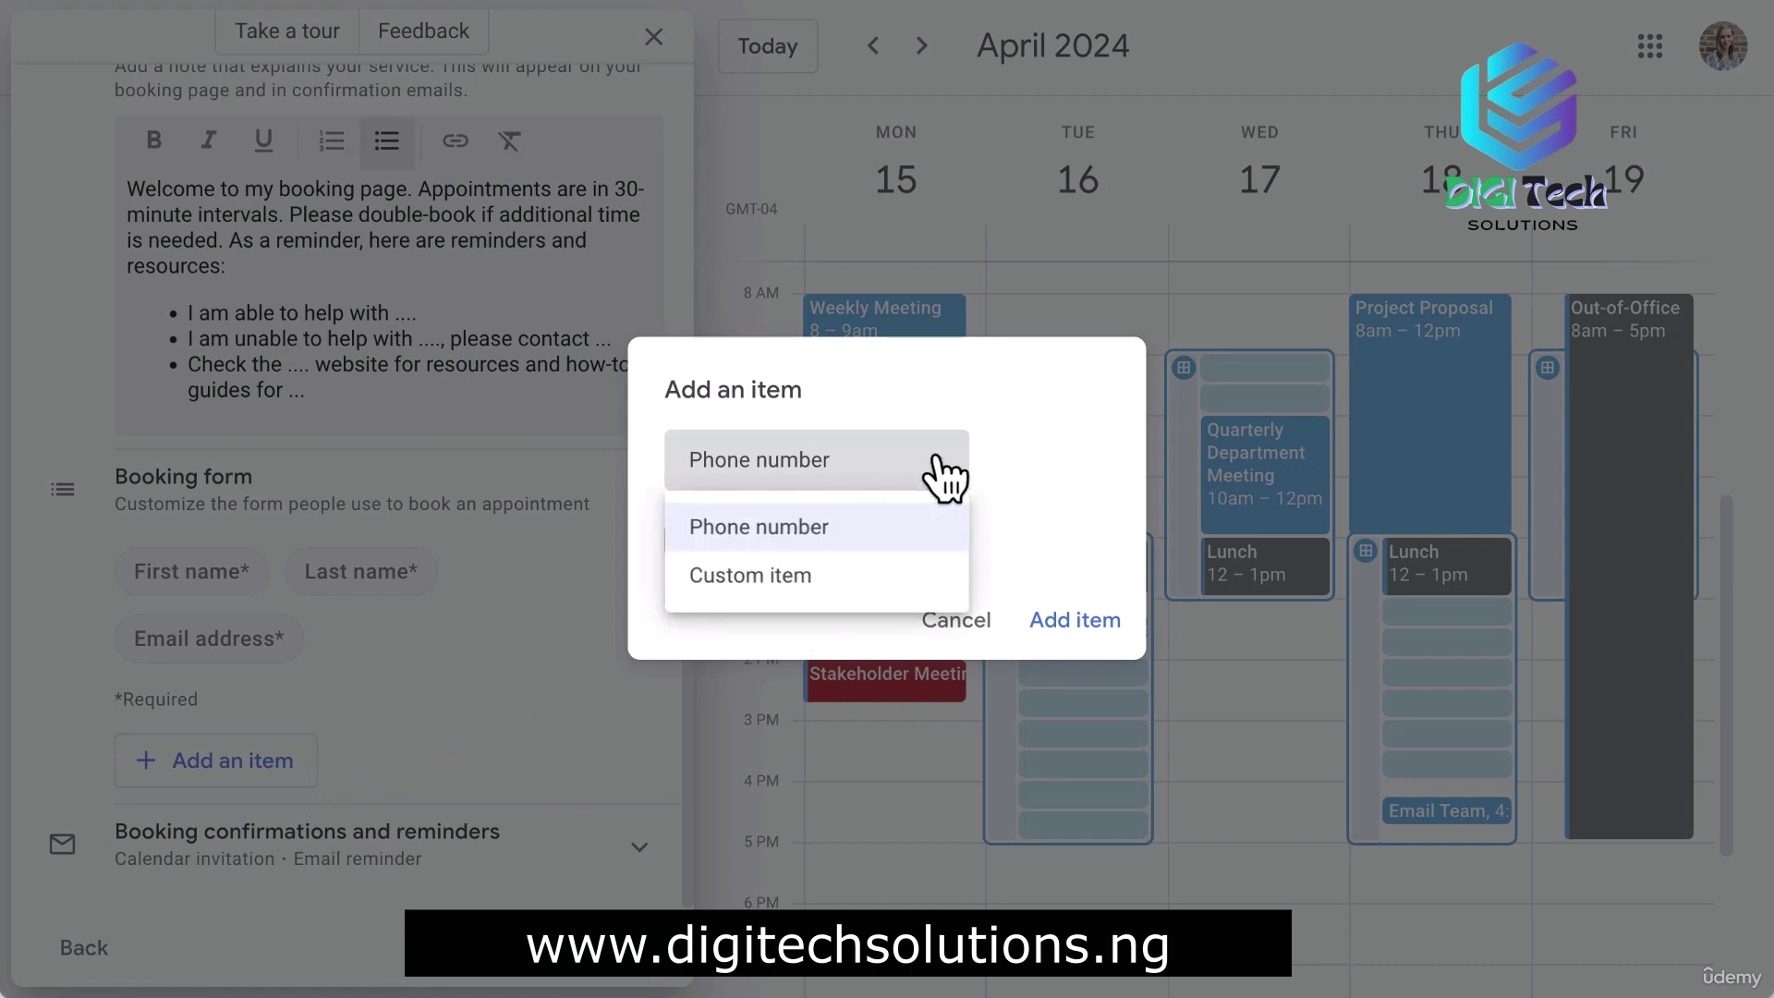
pyautogui.click(937, 457)
pyautogui.click(680, 543)
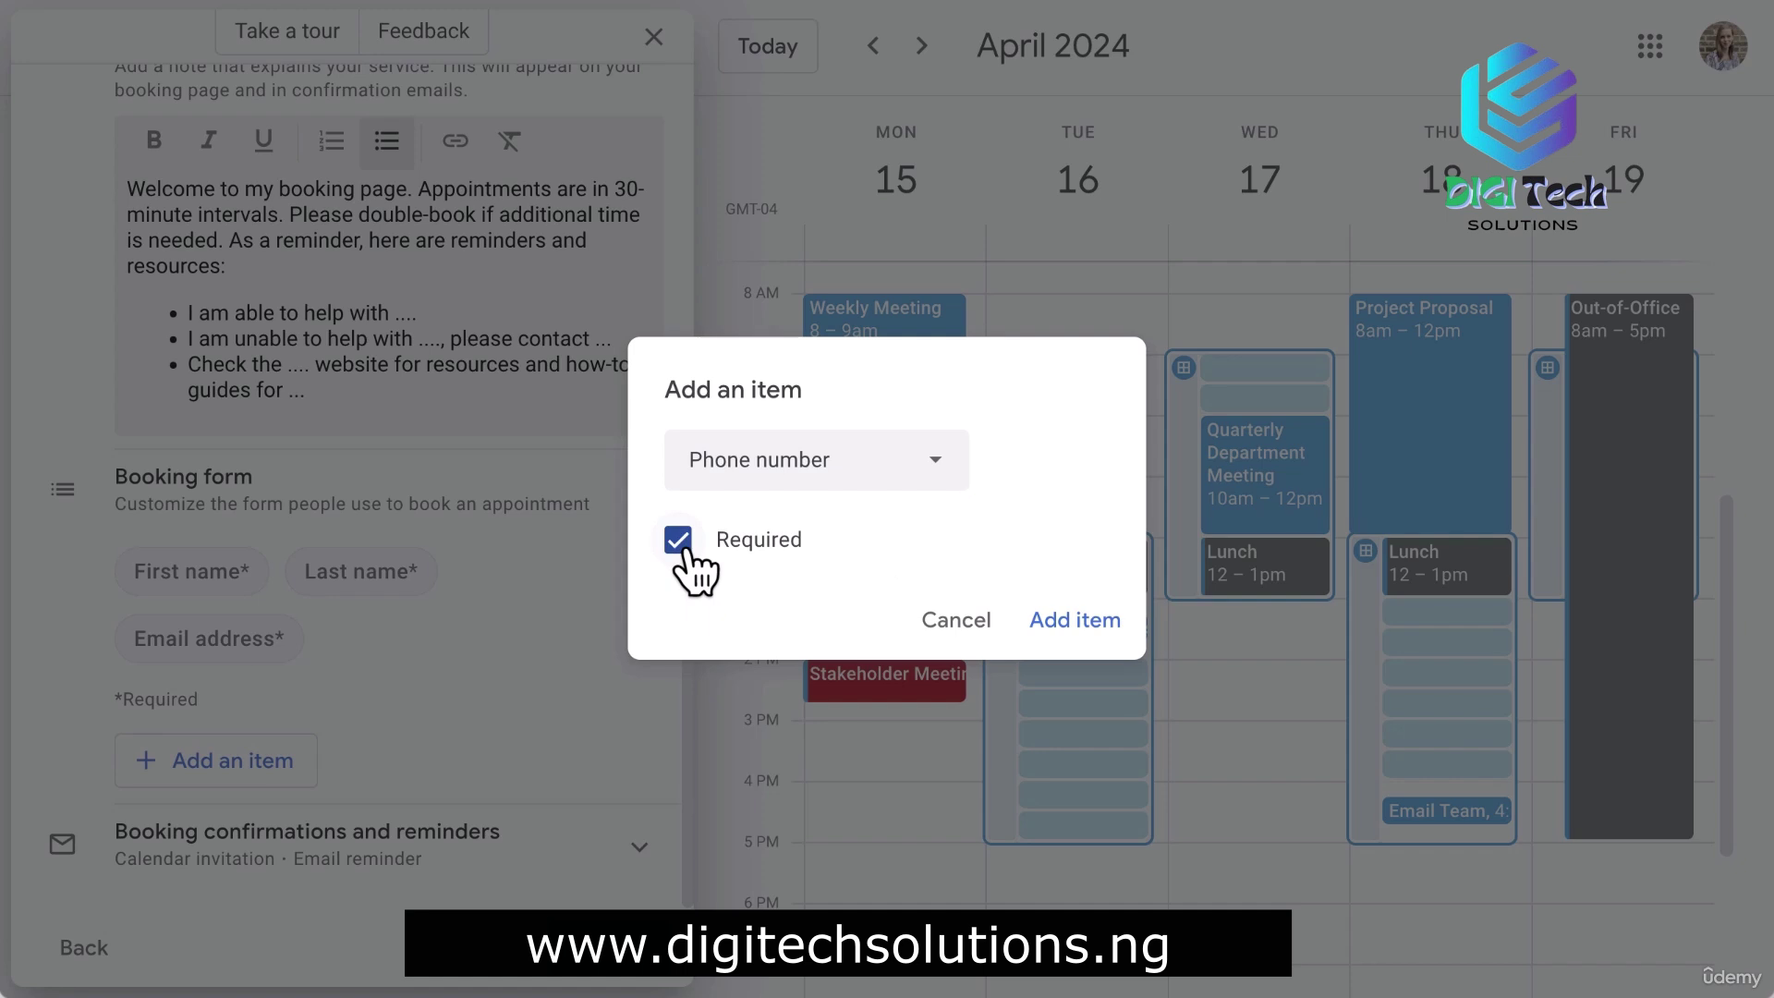
pyautogui.click(681, 550)
# Add a required custom item "Location: Virtually or In-person?" to the booking form.
pyautogui.click(933, 467)
pyautogui.click(893, 589)
pyautogui.click(843, 499)
pyautogui.write('Location:')
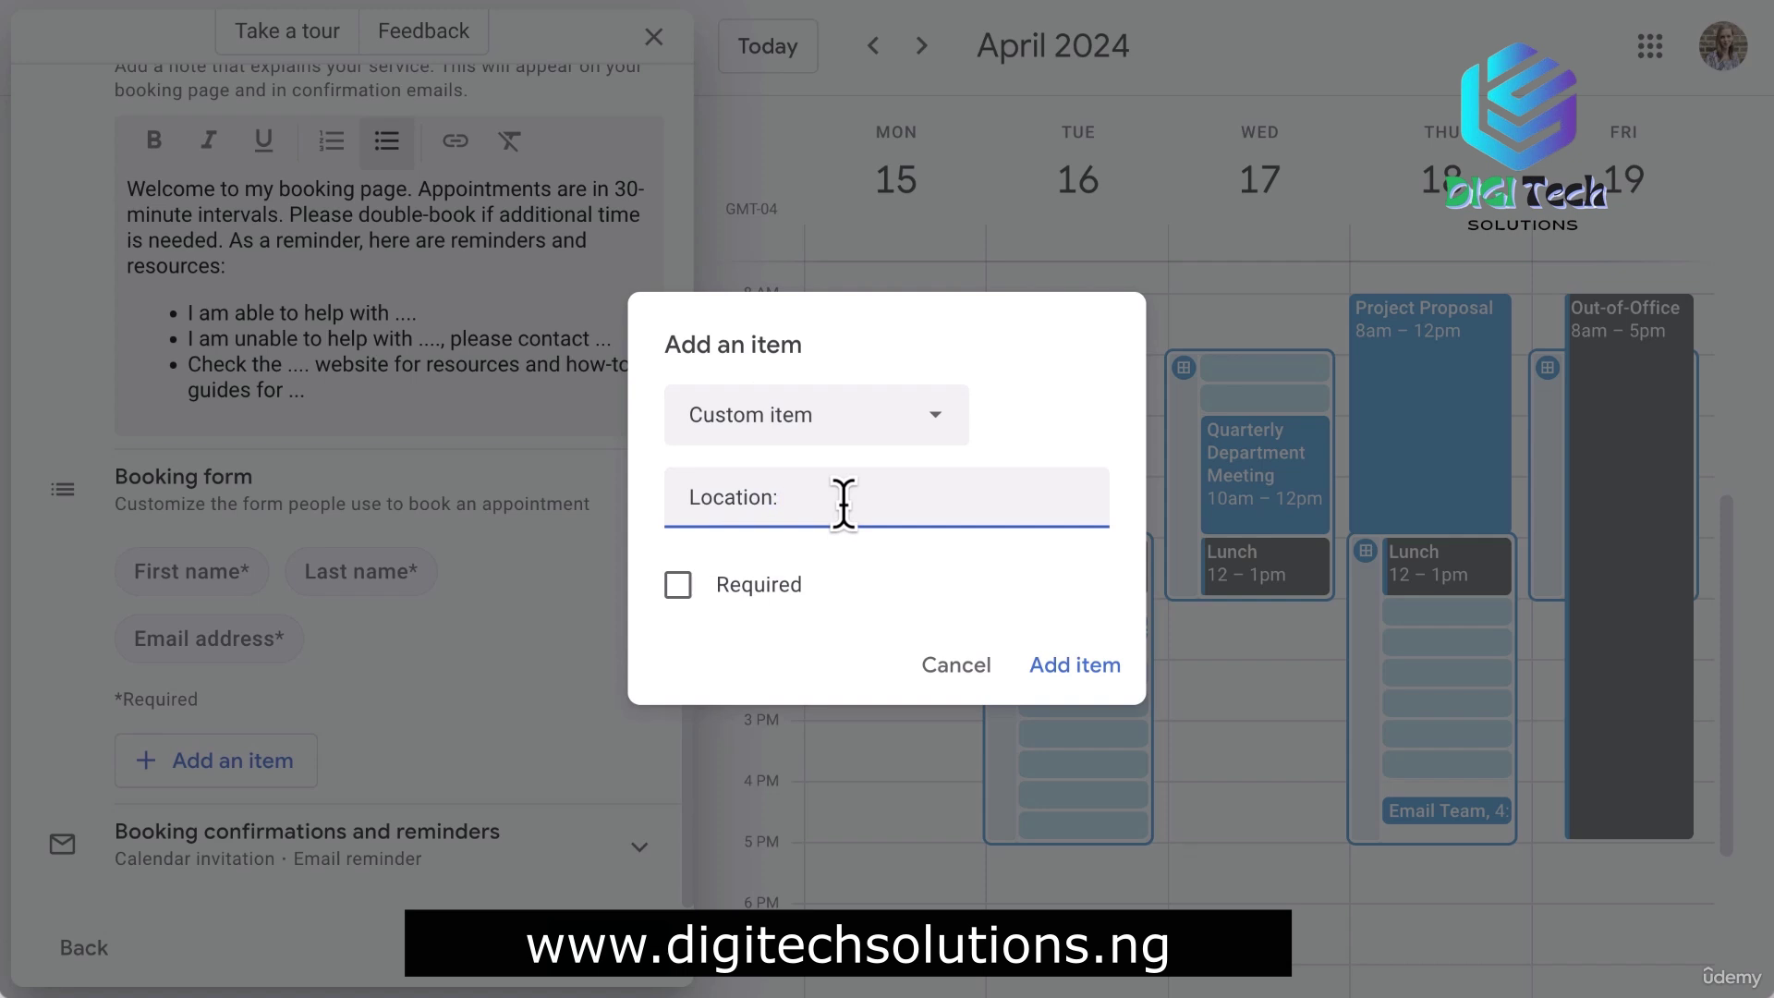
pyautogui.write(' Virtually or In-person?')
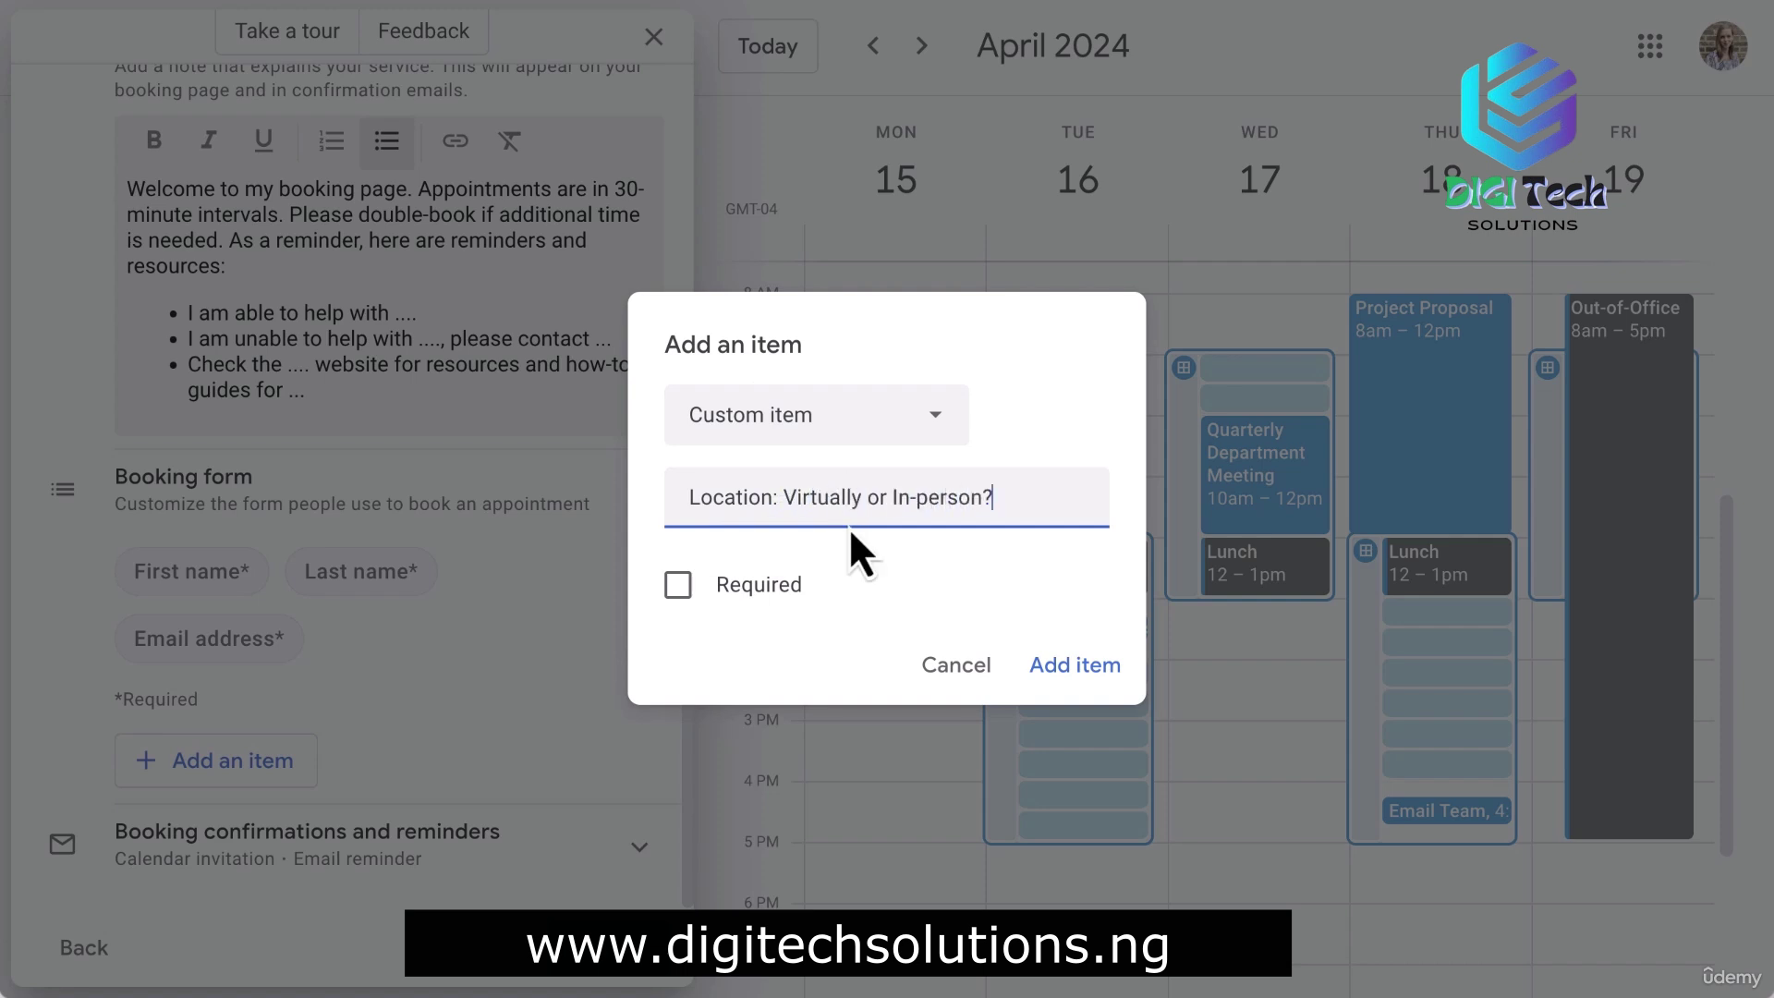
pyautogui.click(679, 585)
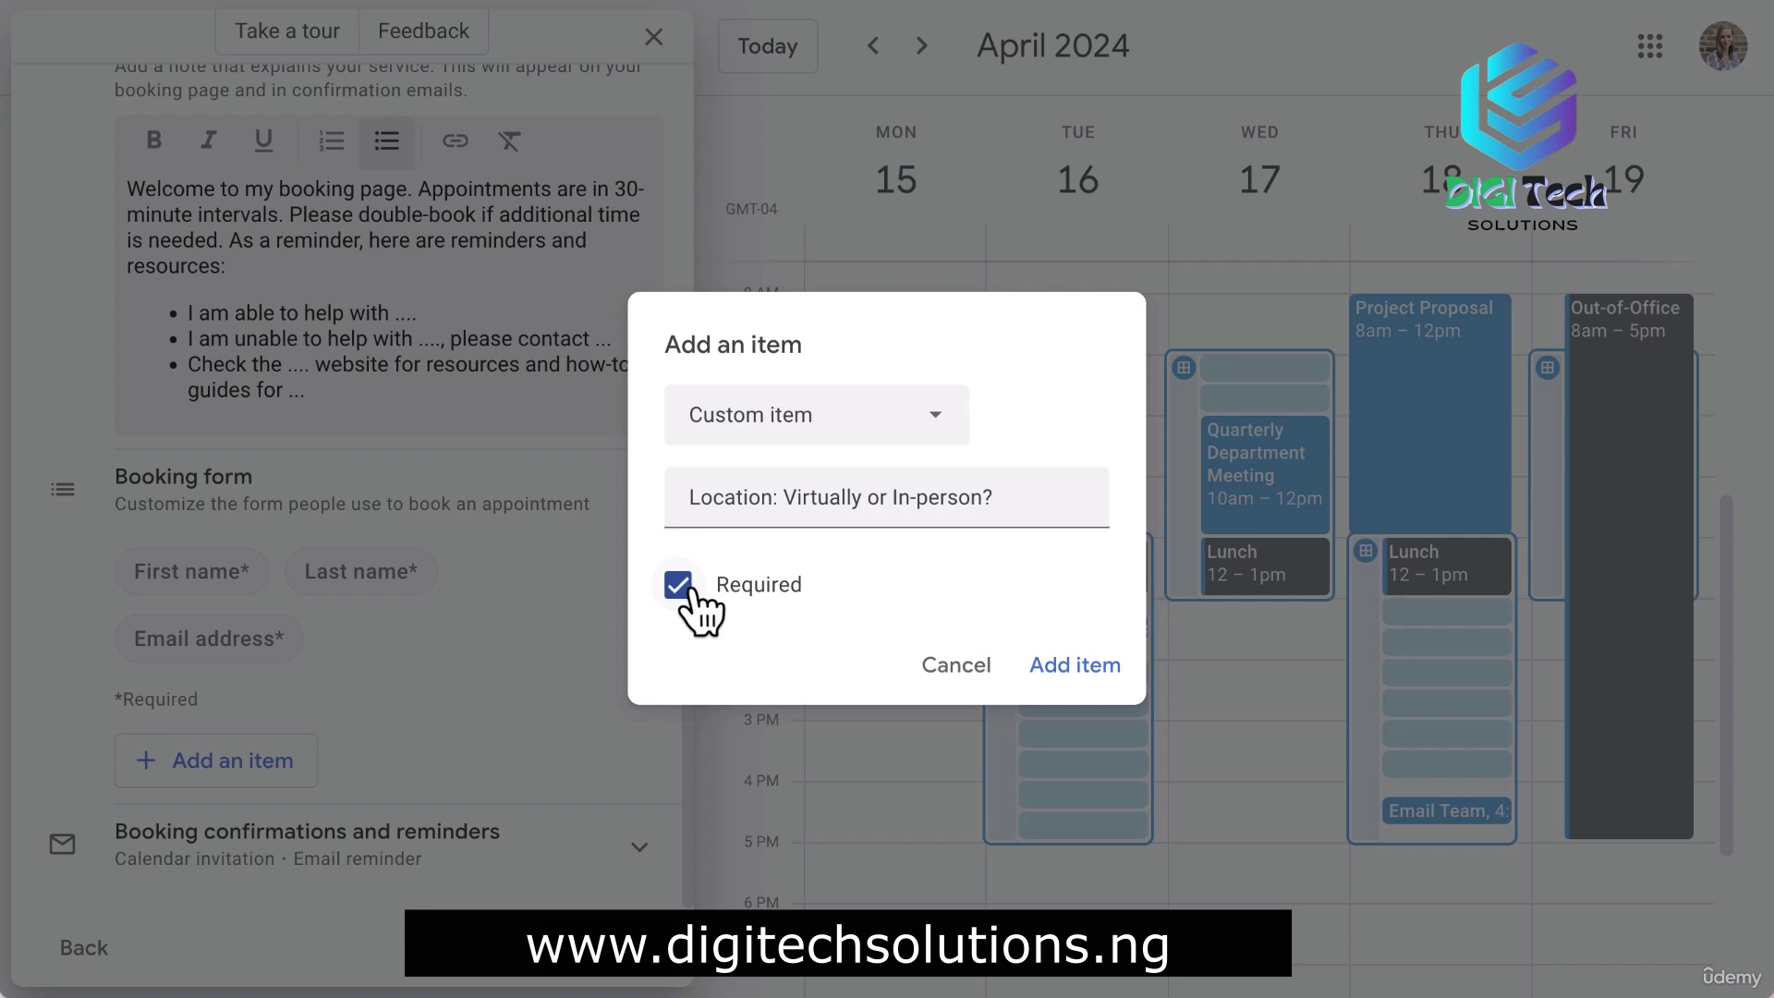
pyautogui.click(1075, 670)
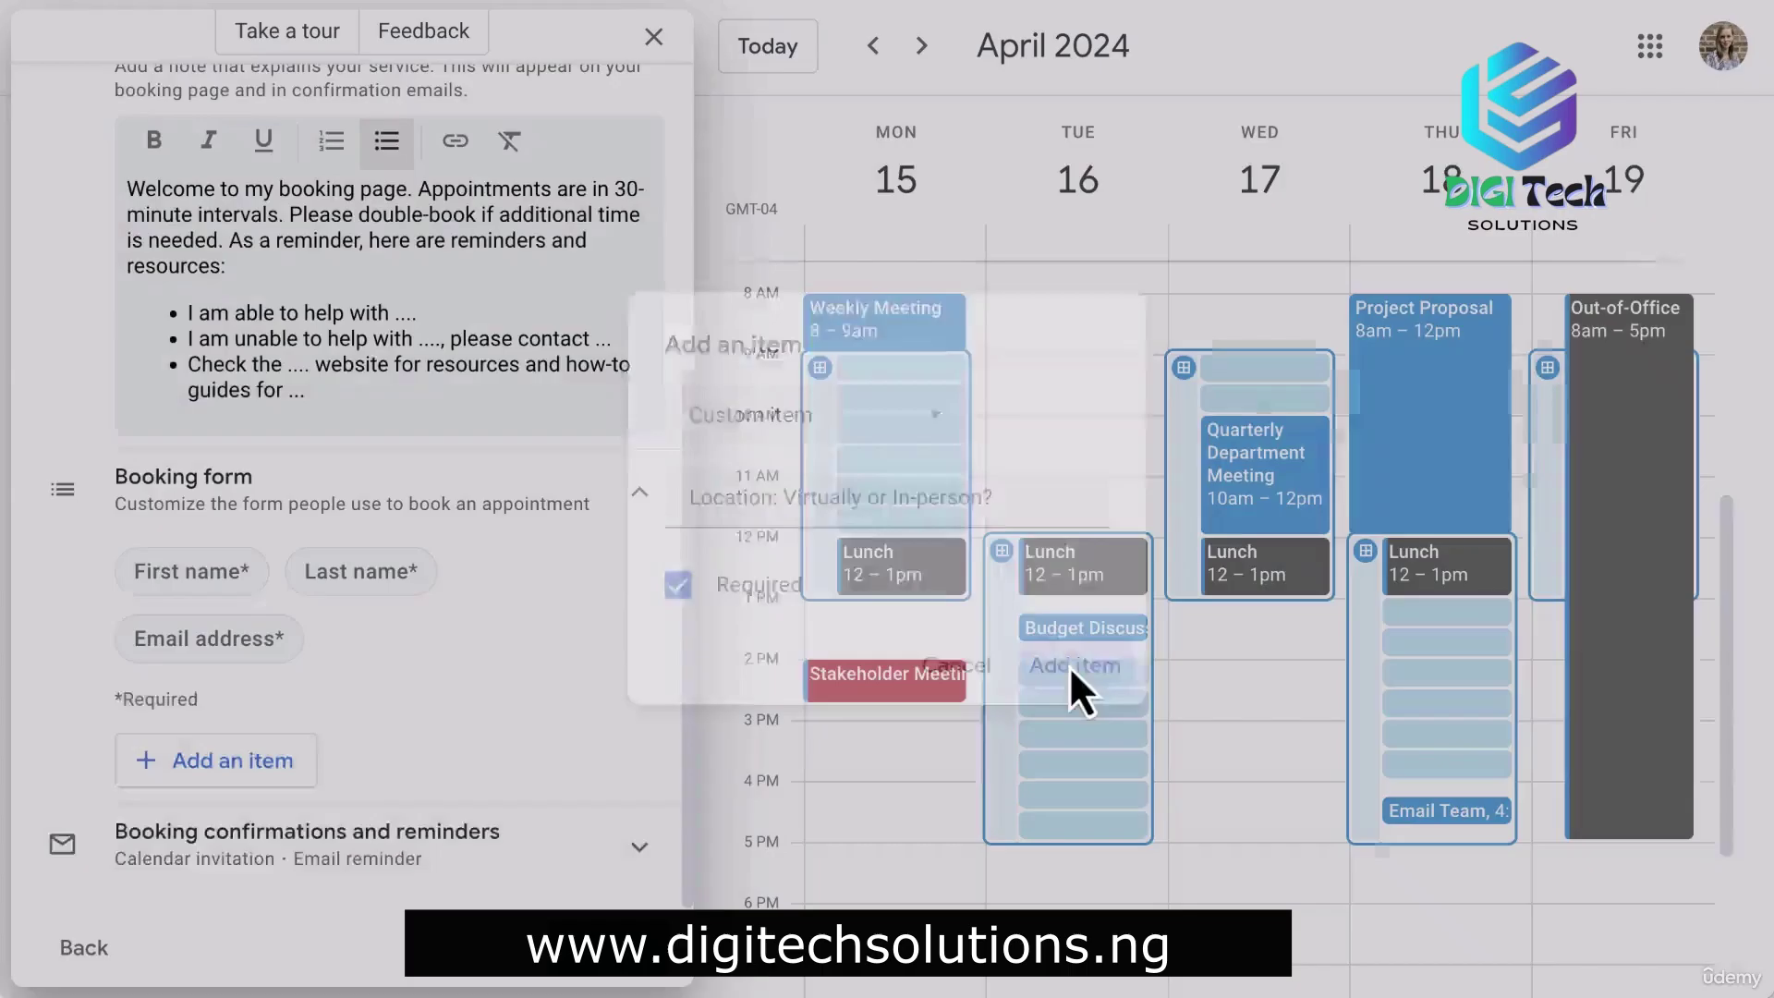
# Add another required custom item, "Reason for meeting", to the booking form.
pyautogui.click(285, 825)
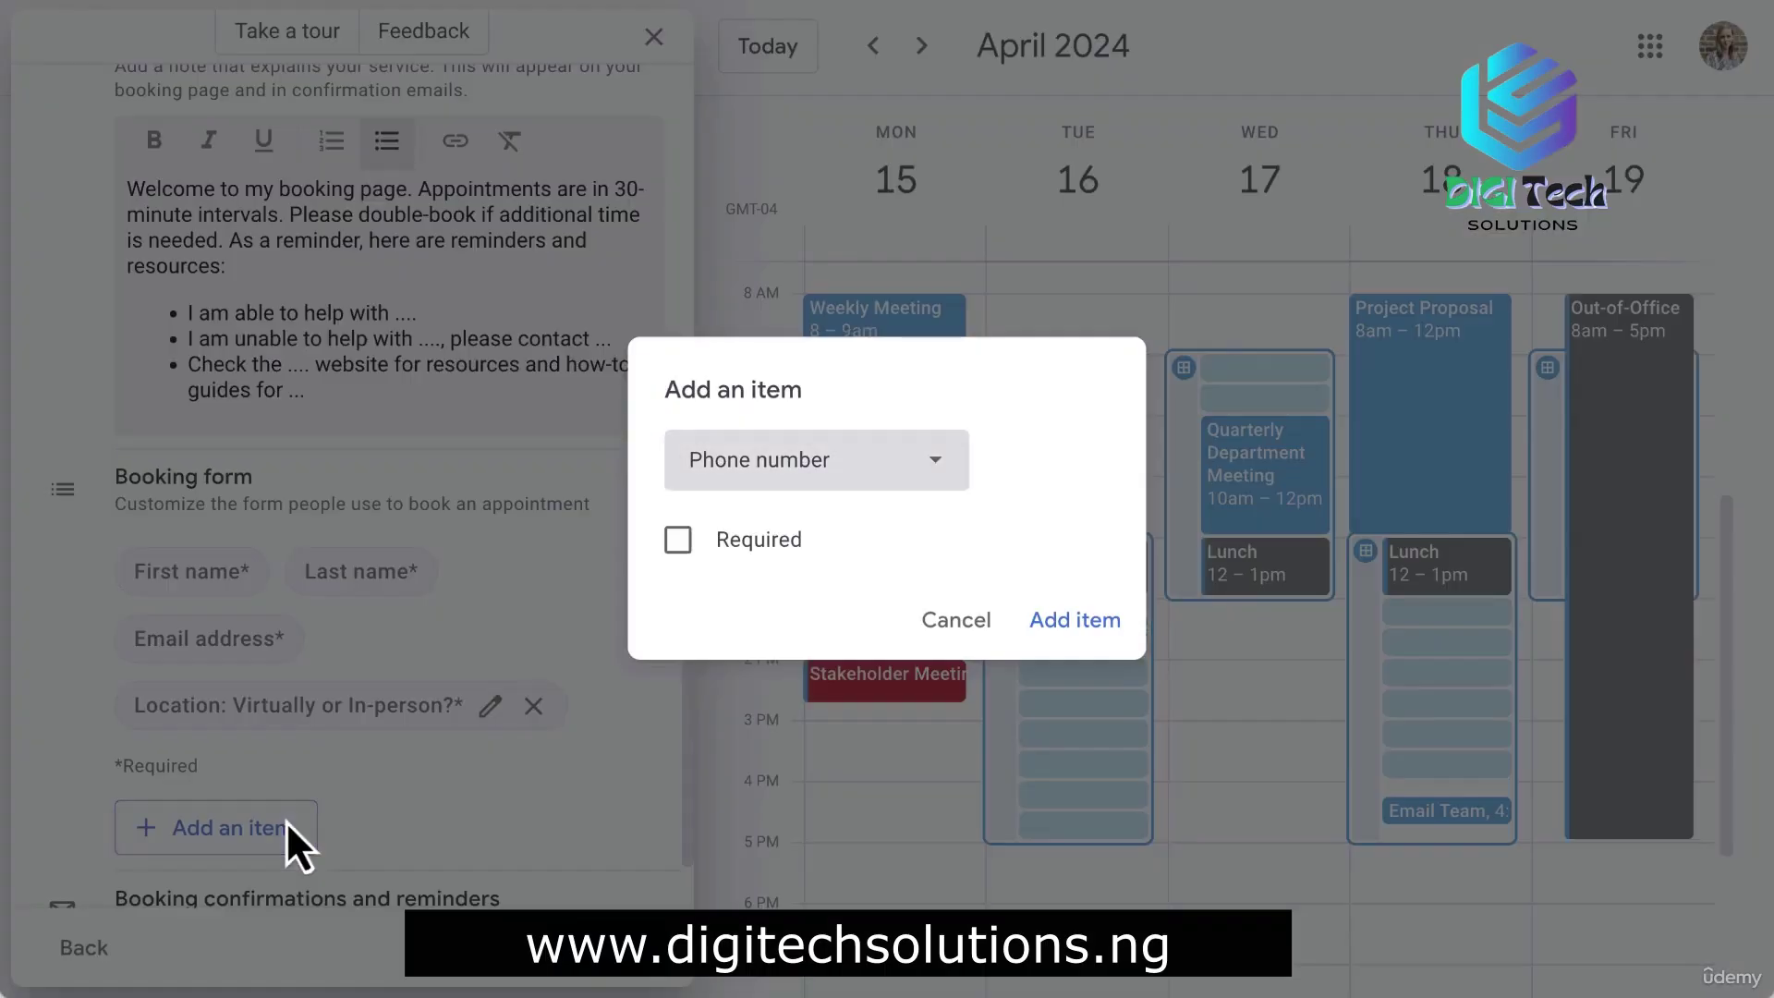
pyautogui.click(744, 473)
pyautogui.click(774, 573)
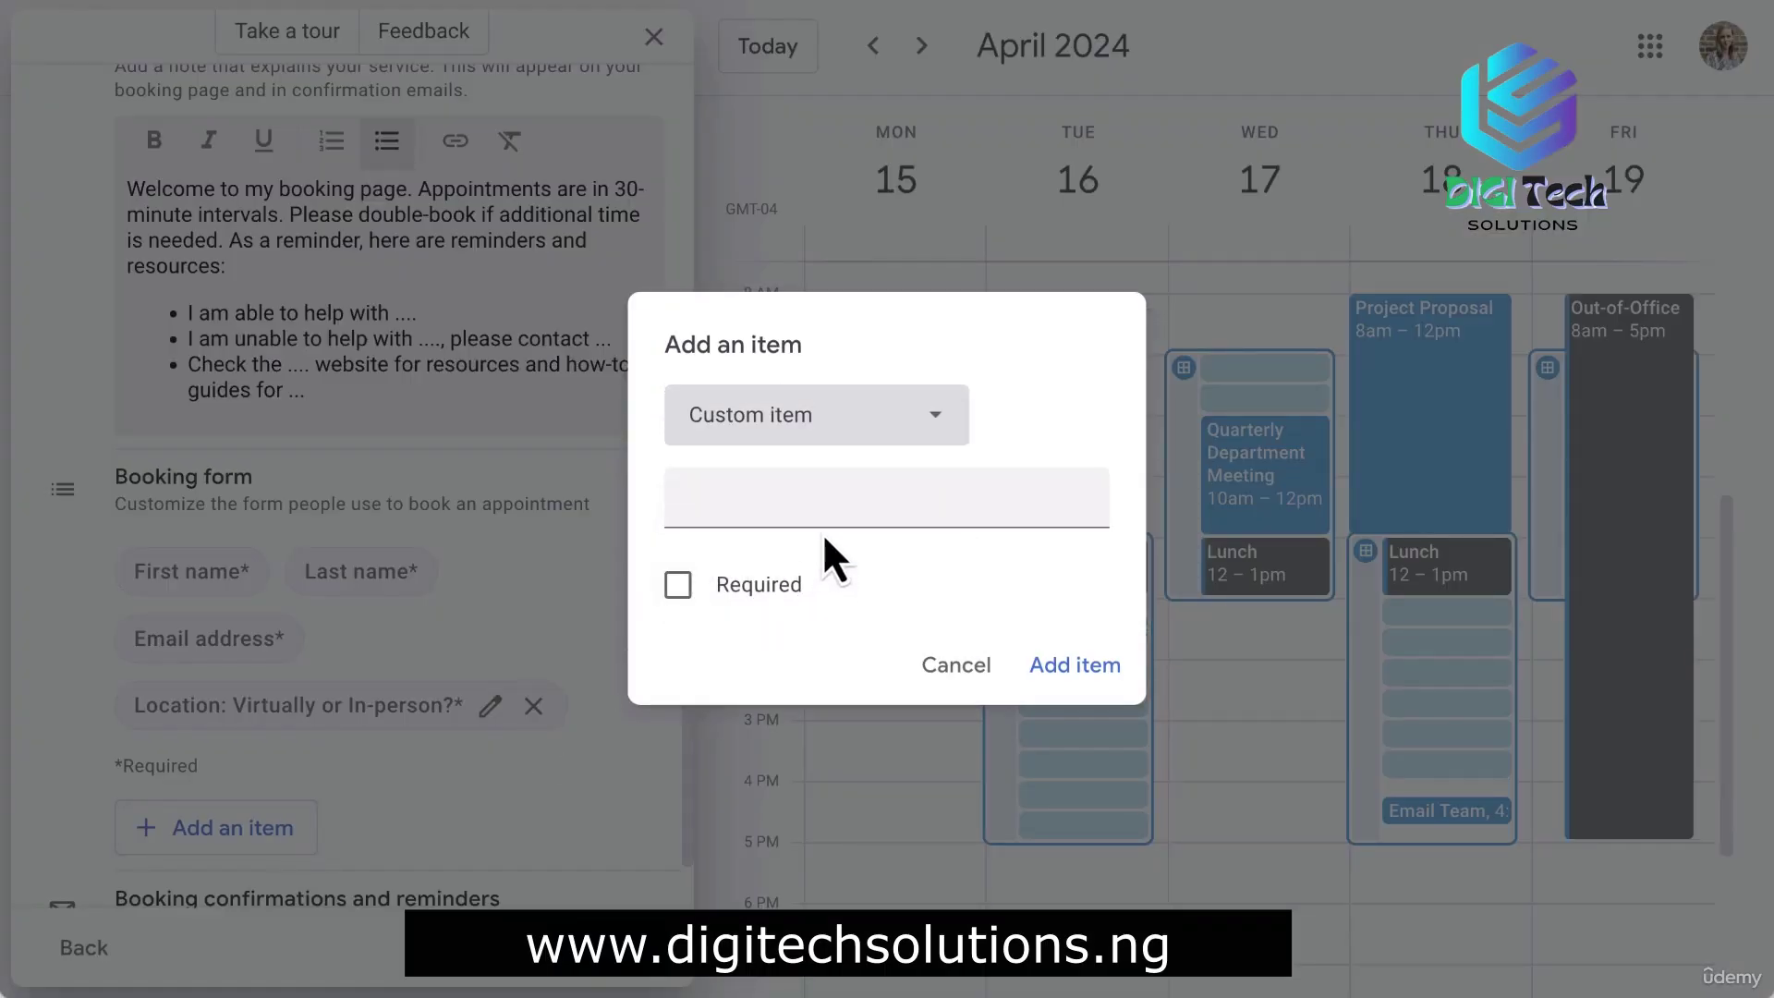
pyautogui.press('Tab')
pyautogui.write('Reason for meeting')
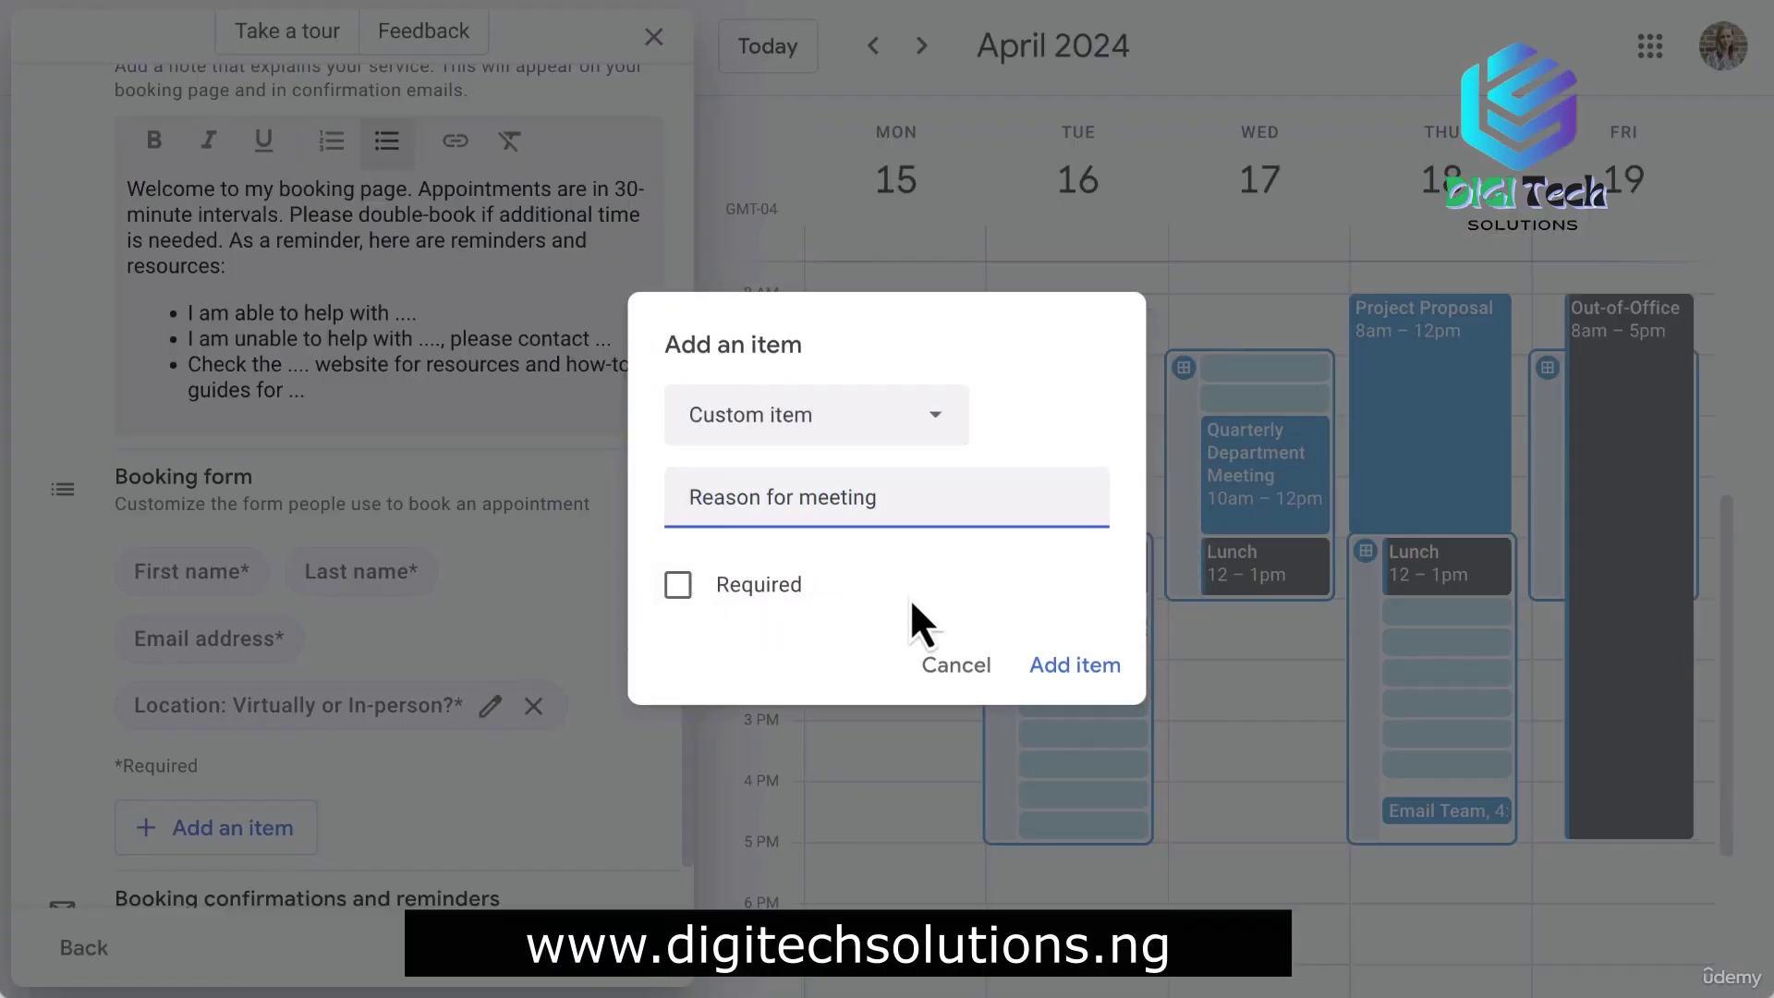
pyautogui.click(680, 589)
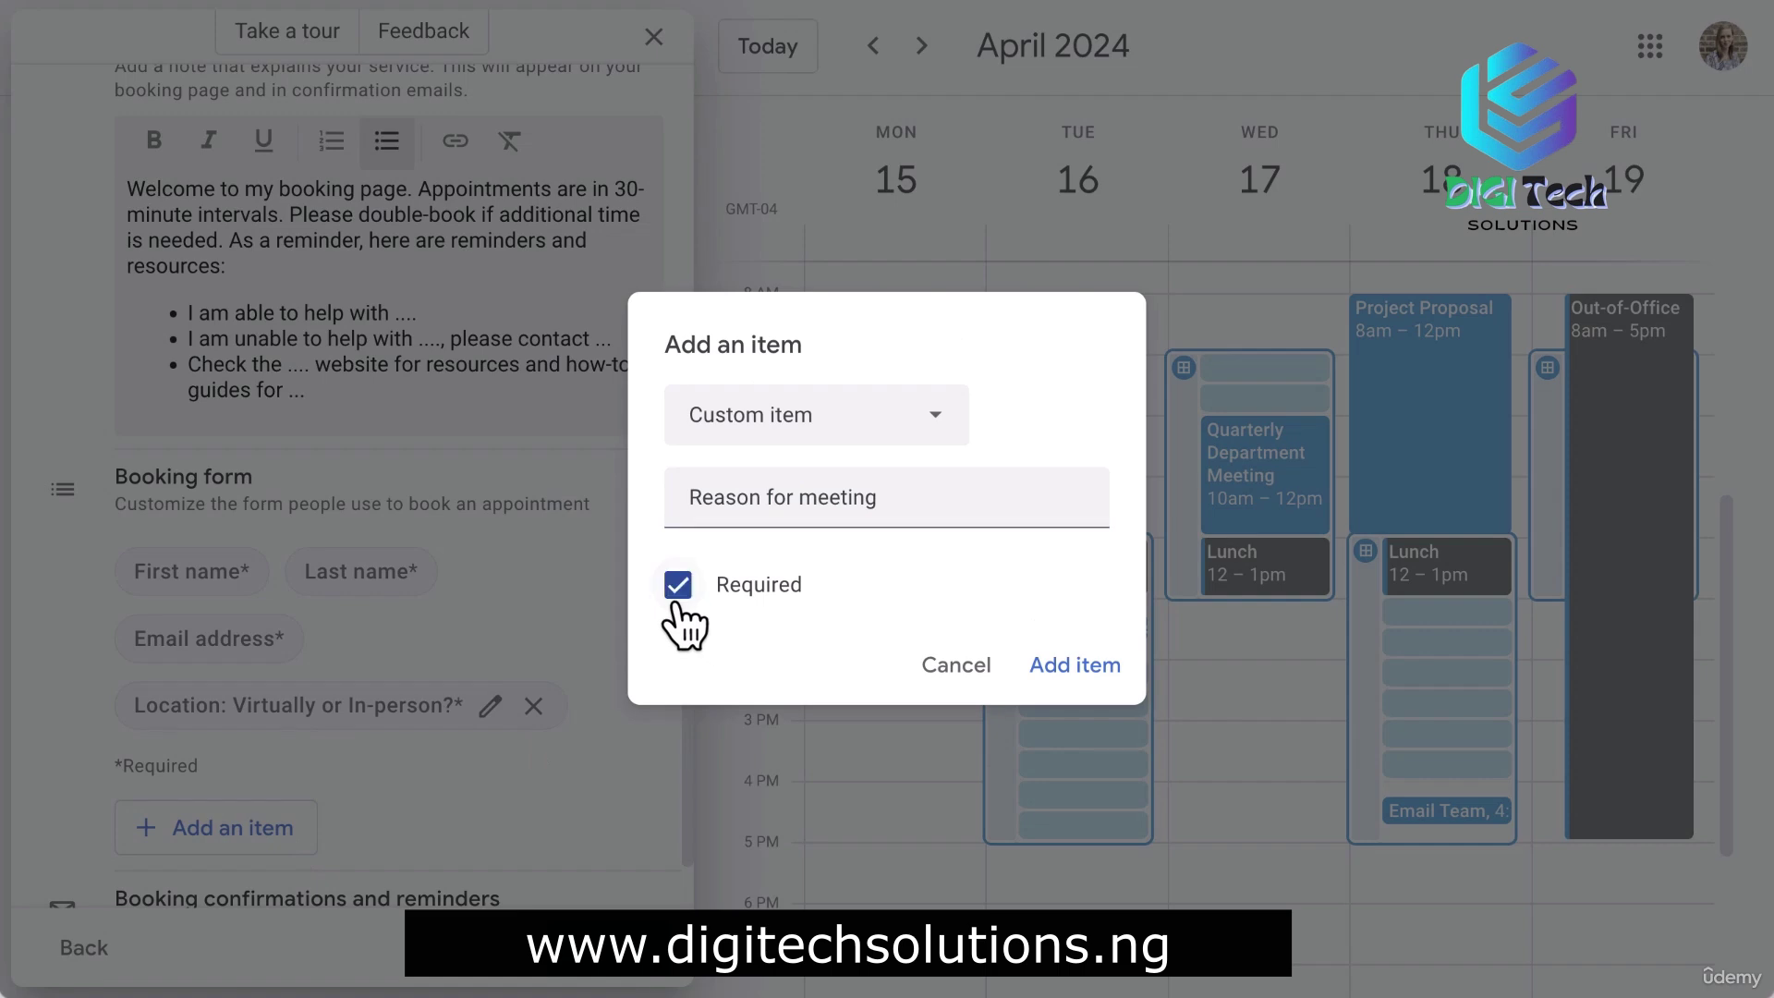
pyautogui.click(1092, 676)
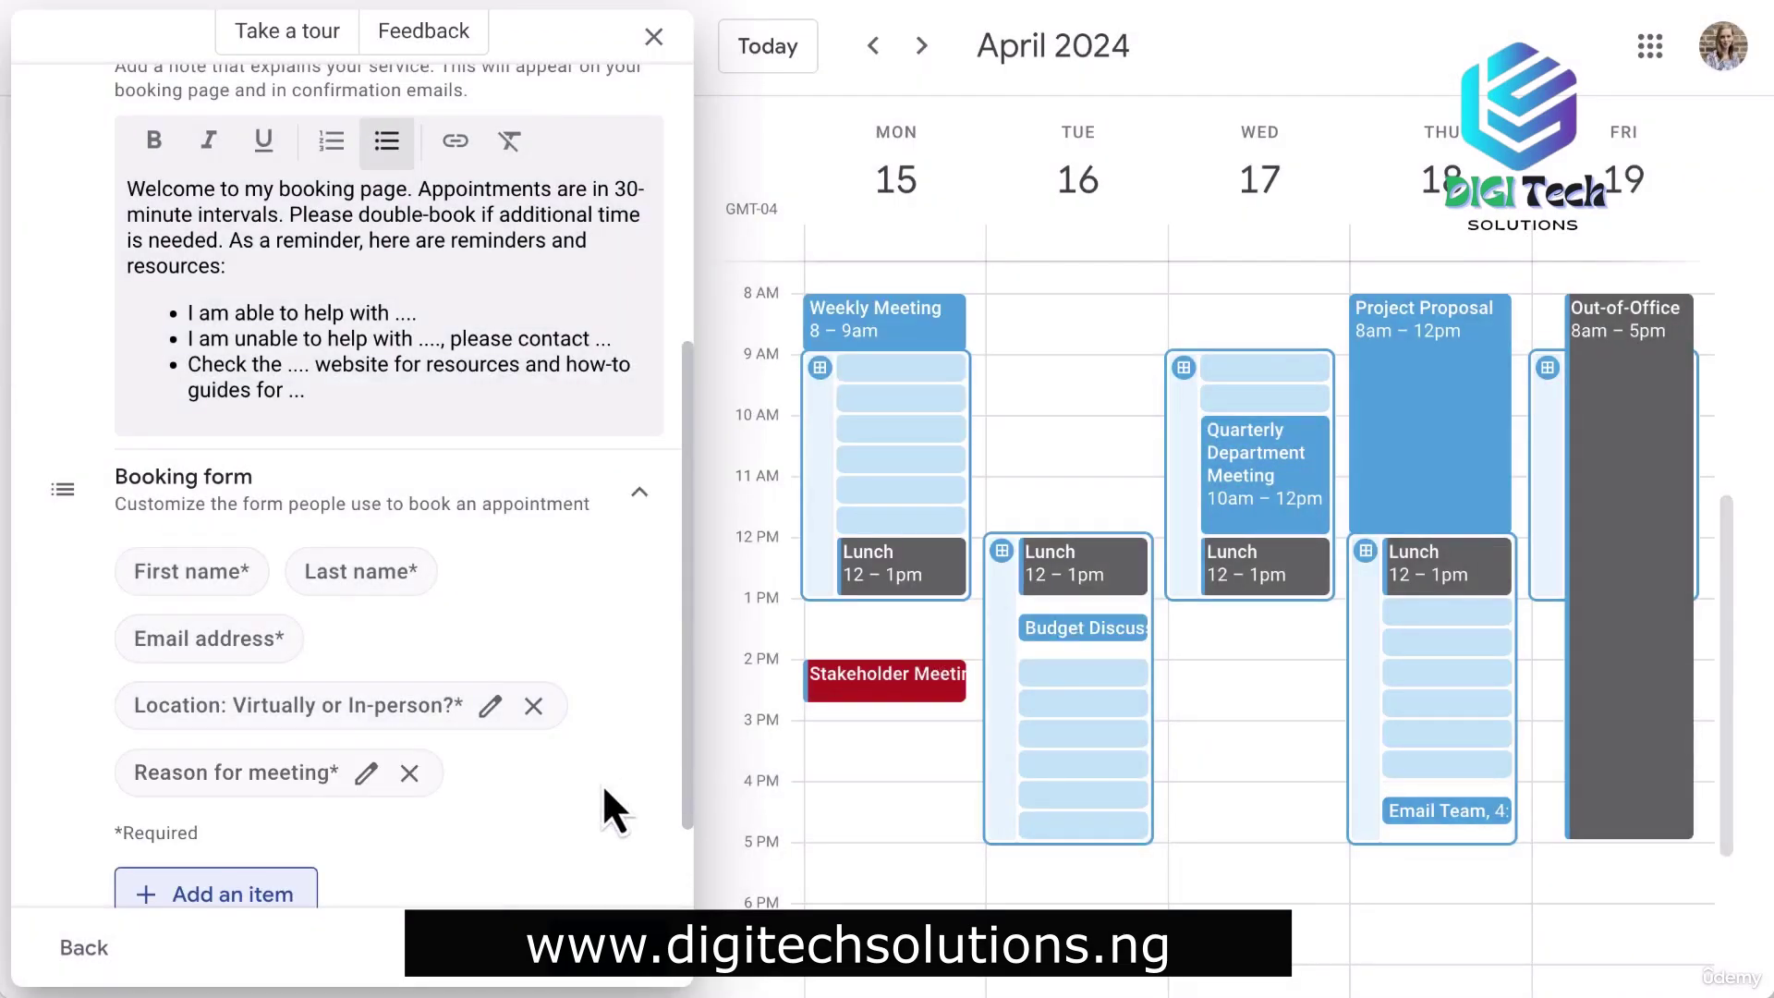
# Expand the booking confirmations and reminders settings to review them, and save the appointment schedule.
pyautogui.scroll(-2, 595, 785)
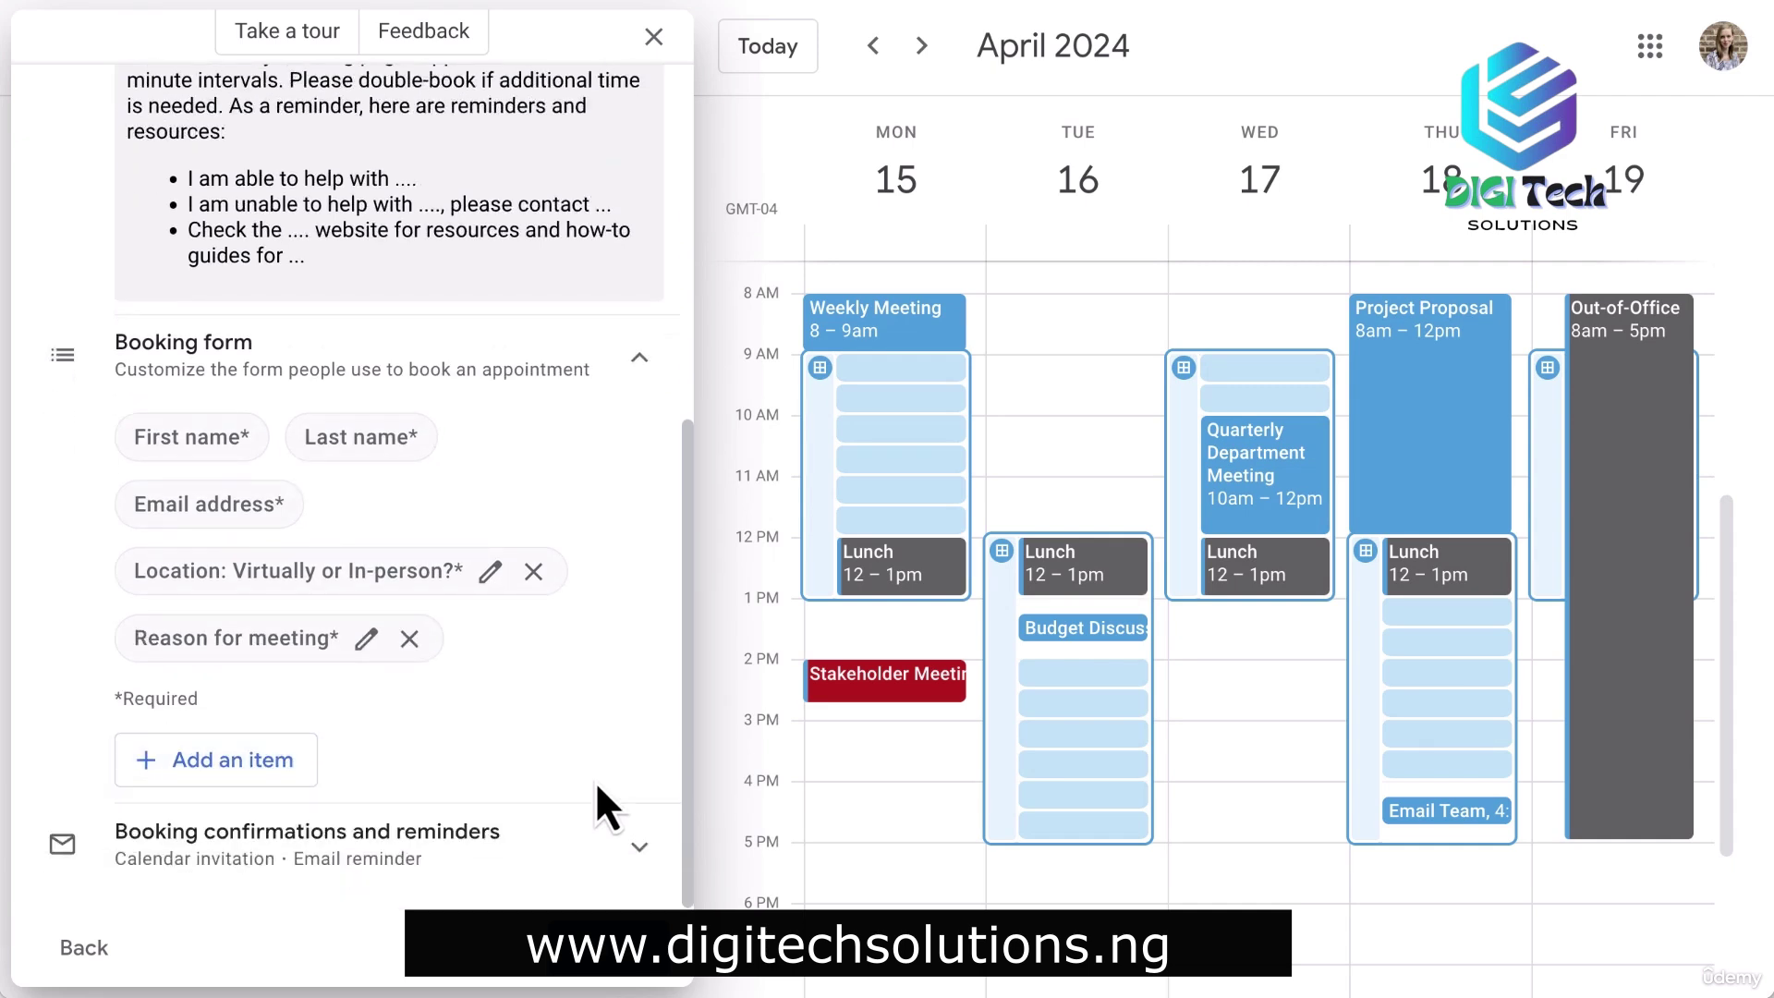
pyautogui.click(587, 846)
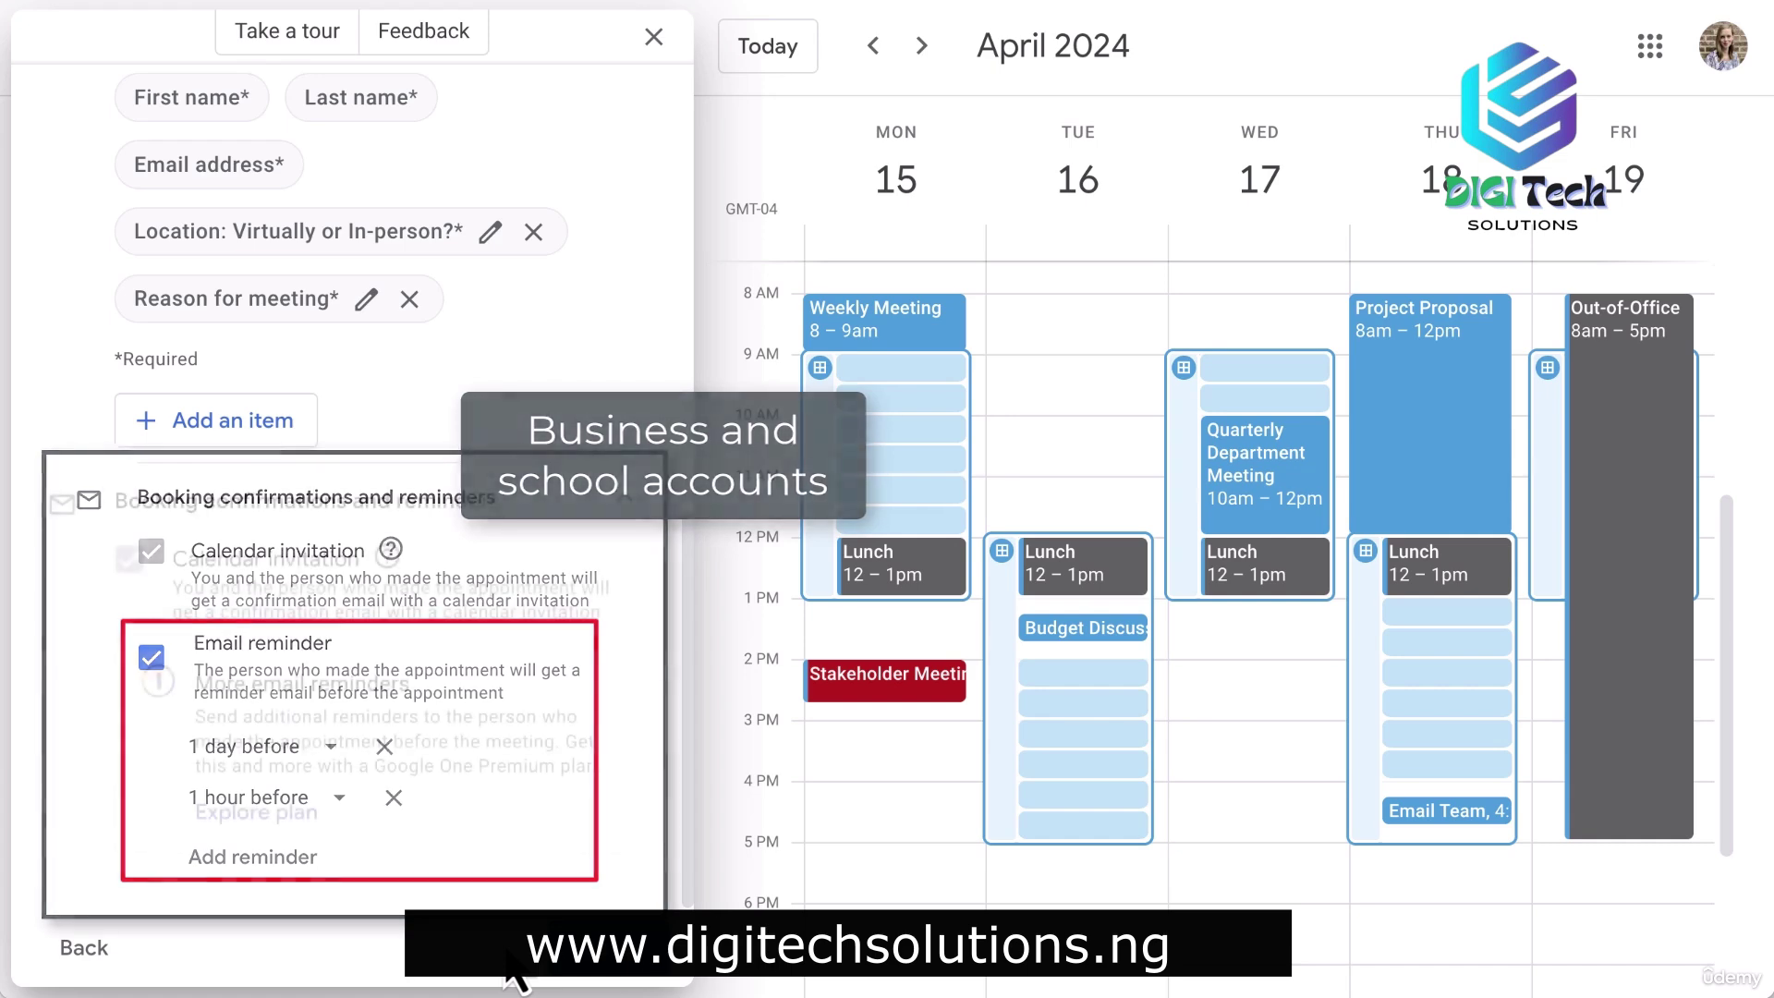
pyautogui.click(614, 974)
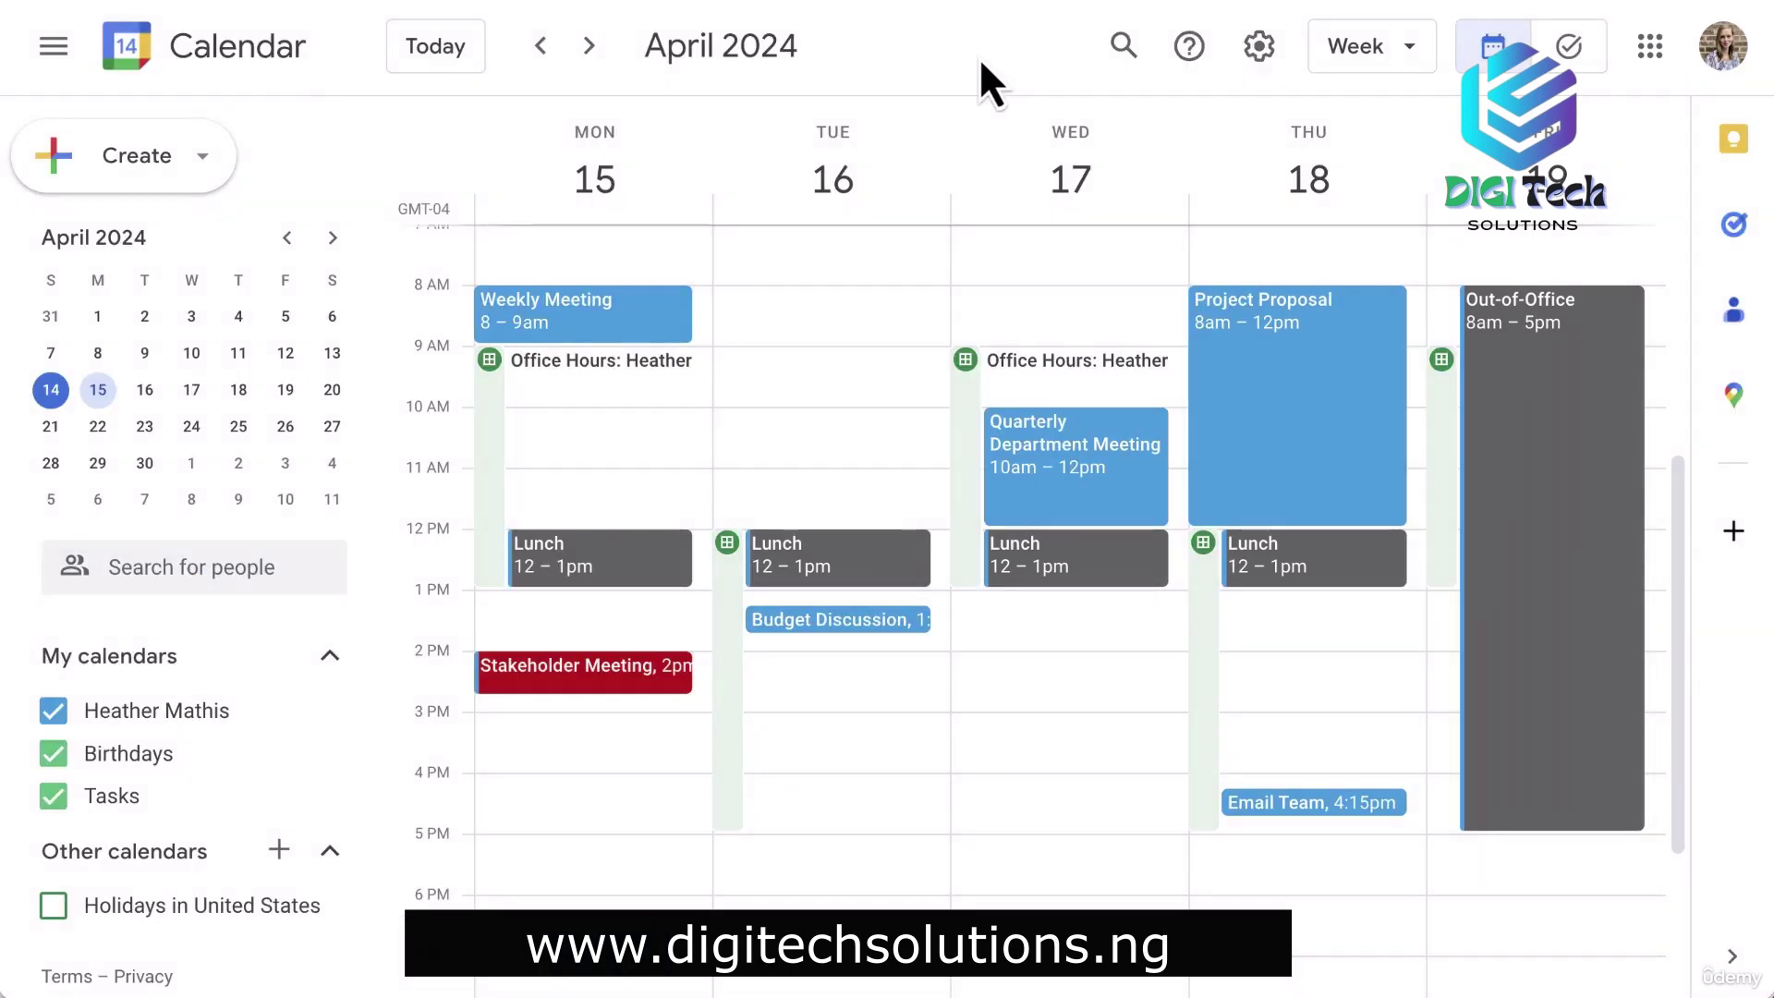
# Open the details of Monday's Office Hours appointment schedule and launch its booking page.
pyautogui.click(504, 381)
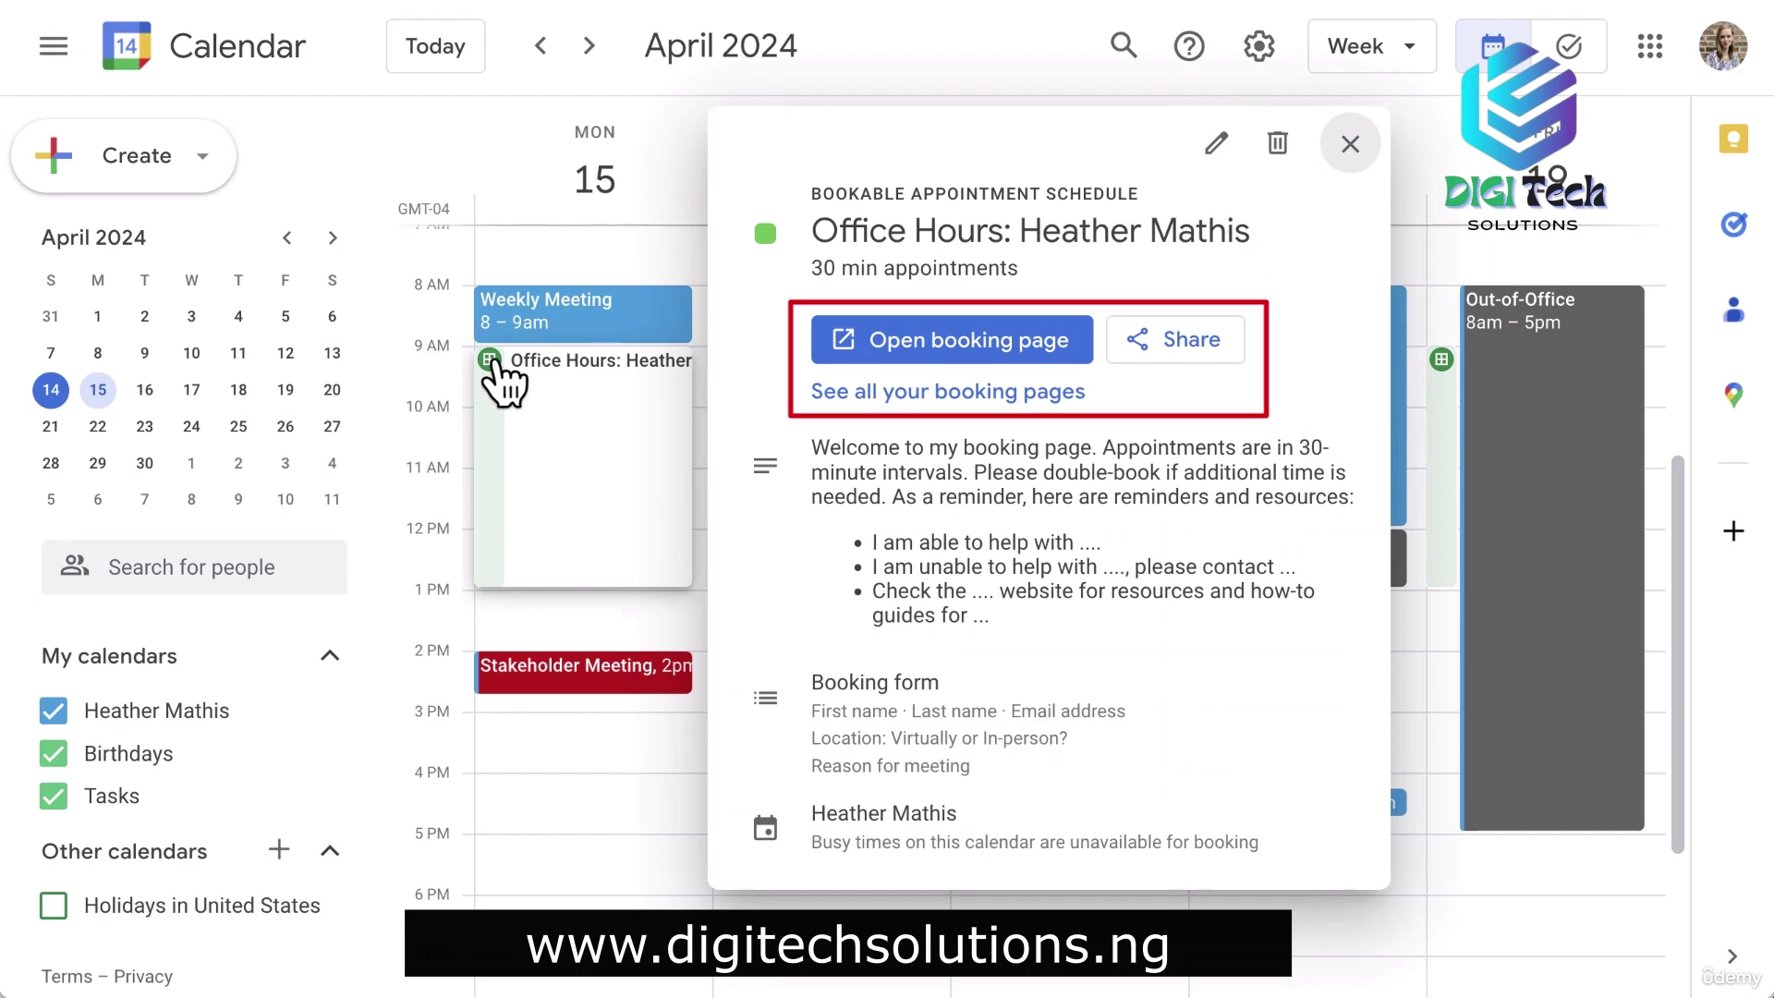
pyautogui.click(875, 352)
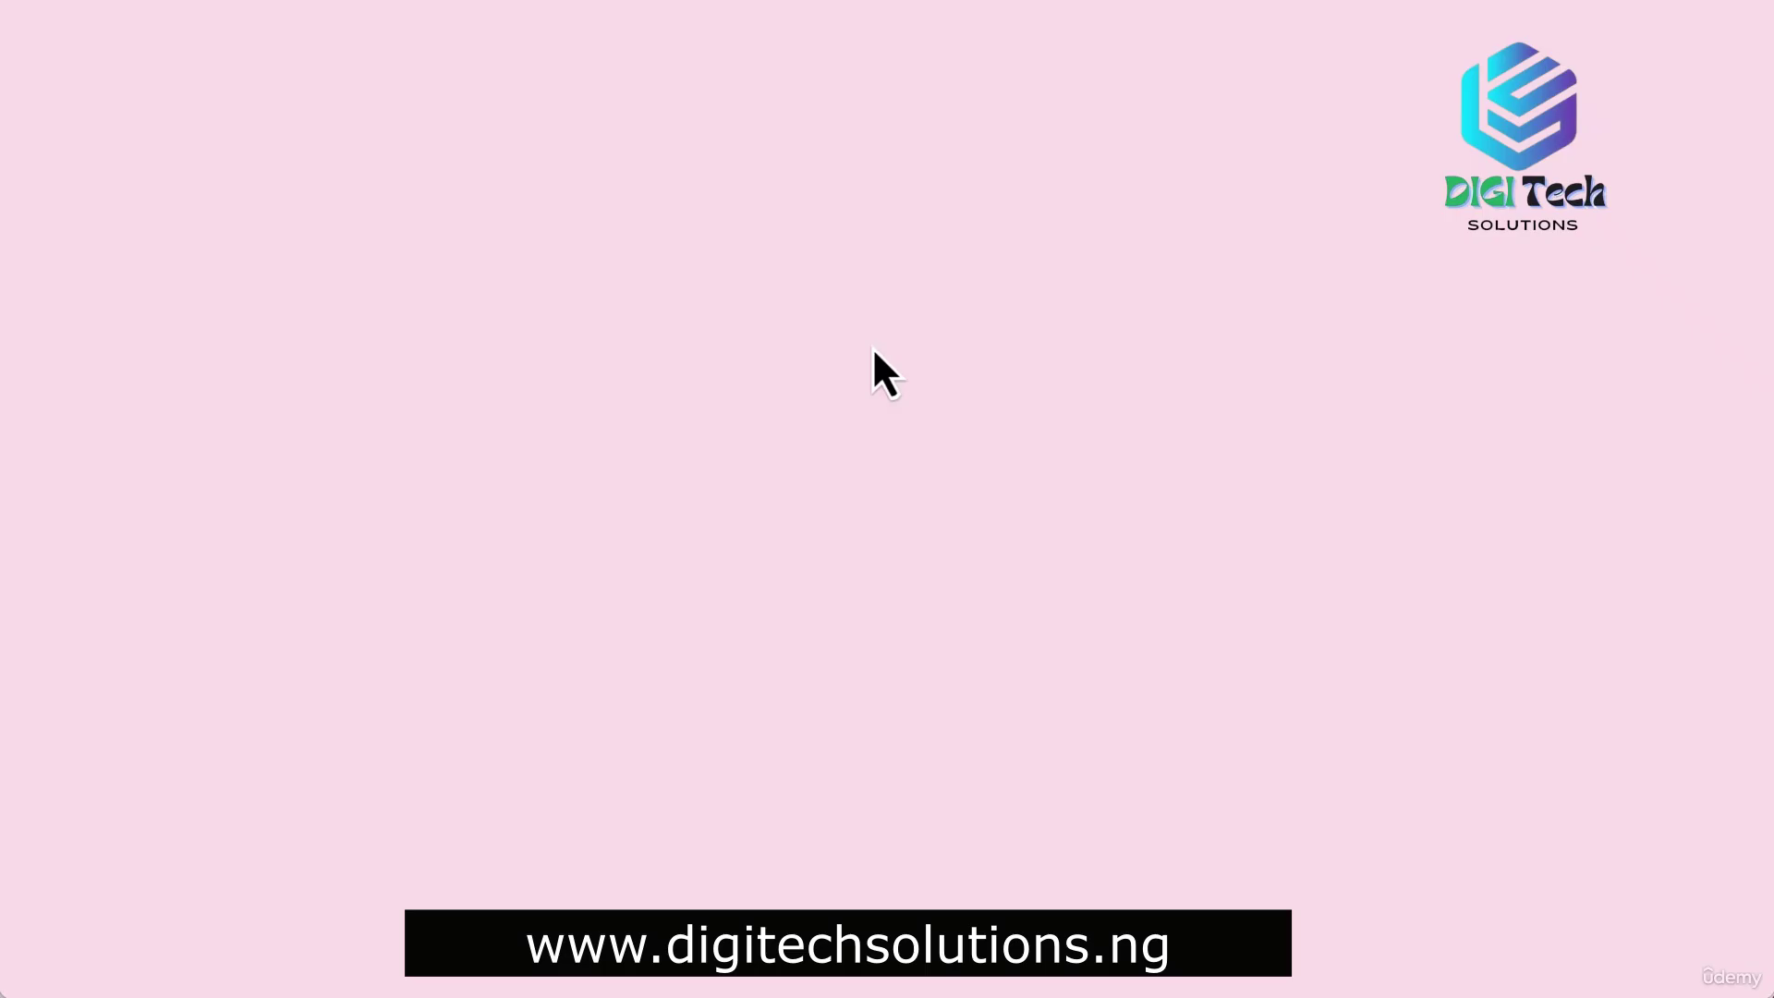
# Expand the booking page's description and pick the Tuesday, April 16, 3:30pm appointment slot.
pyautogui.click(1017, 359)
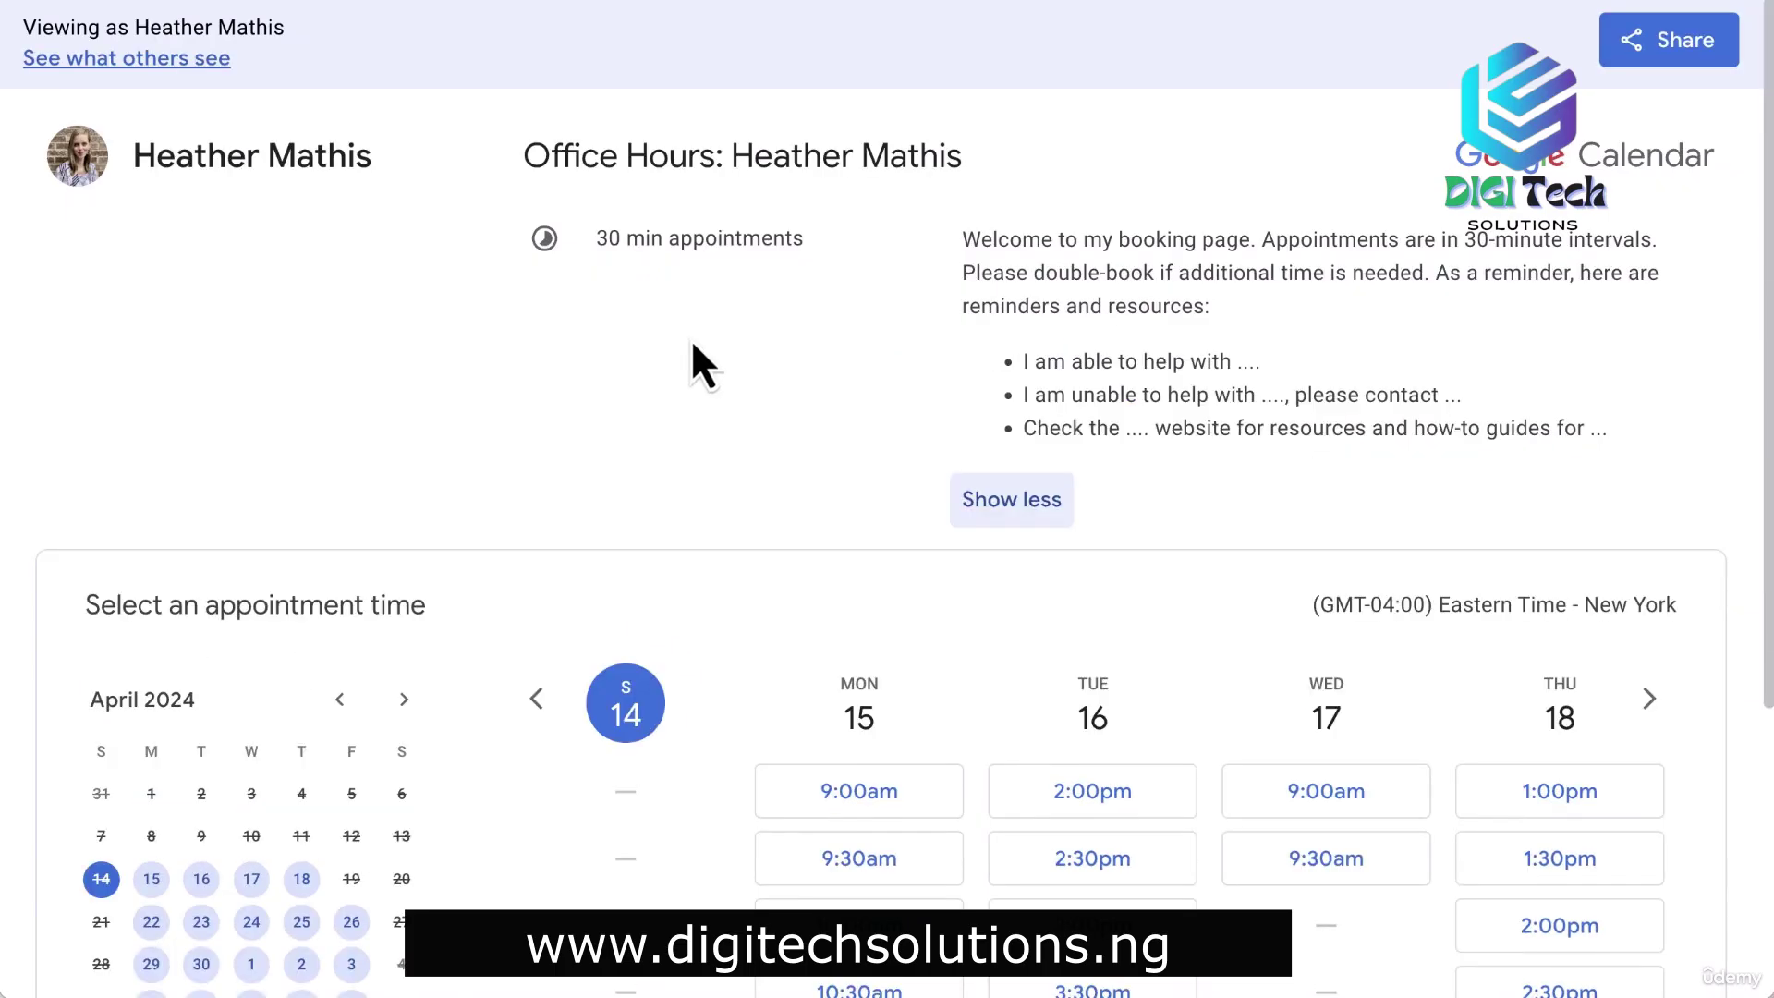
pyautogui.scroll(-3, 690, 338)
pyautogui.scroll(-2, 690, 338)
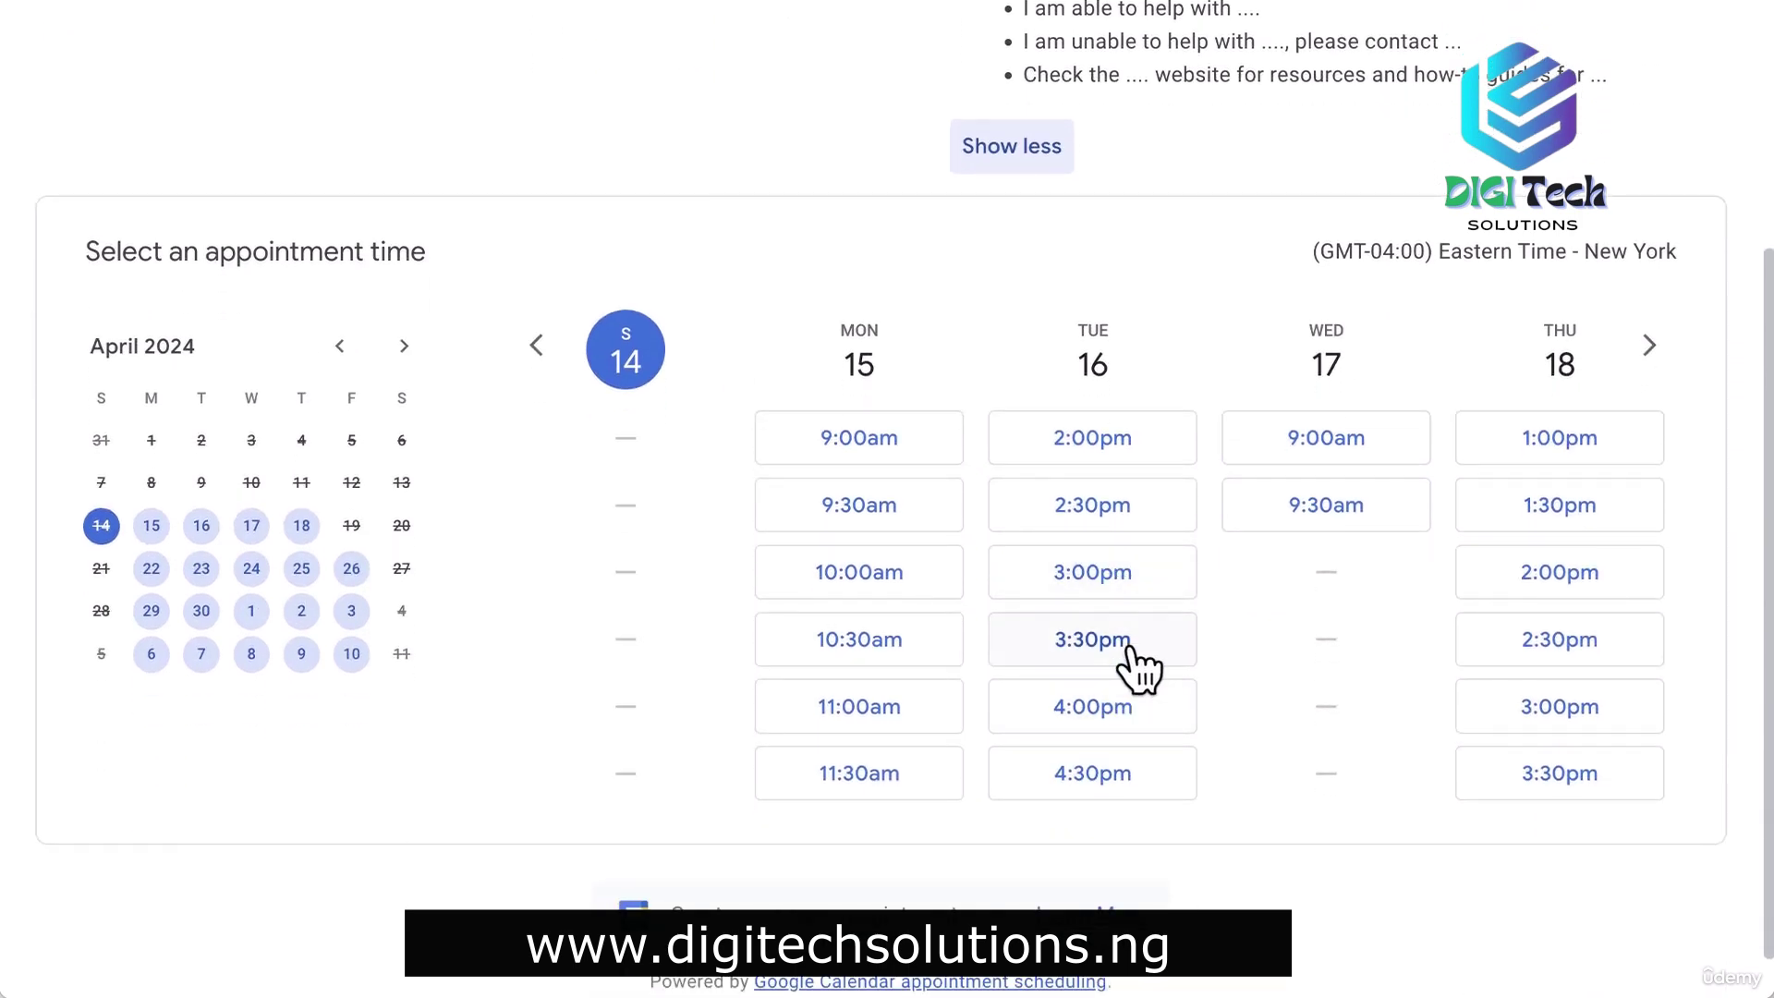
pyautogui.click(1130, 647)
pyautogui.scroll(-2, 1148, 652)
# Answer the booking form with location "Virtually please" and reason "Discuss training opportunities", book the appointment, and dismiss the confirmation.
pyautogui.click(752, 662)
pyautogui.write('Virtually please')
pyautogui.press('Tab')
pyautogui.write('Discuss training opportunities')
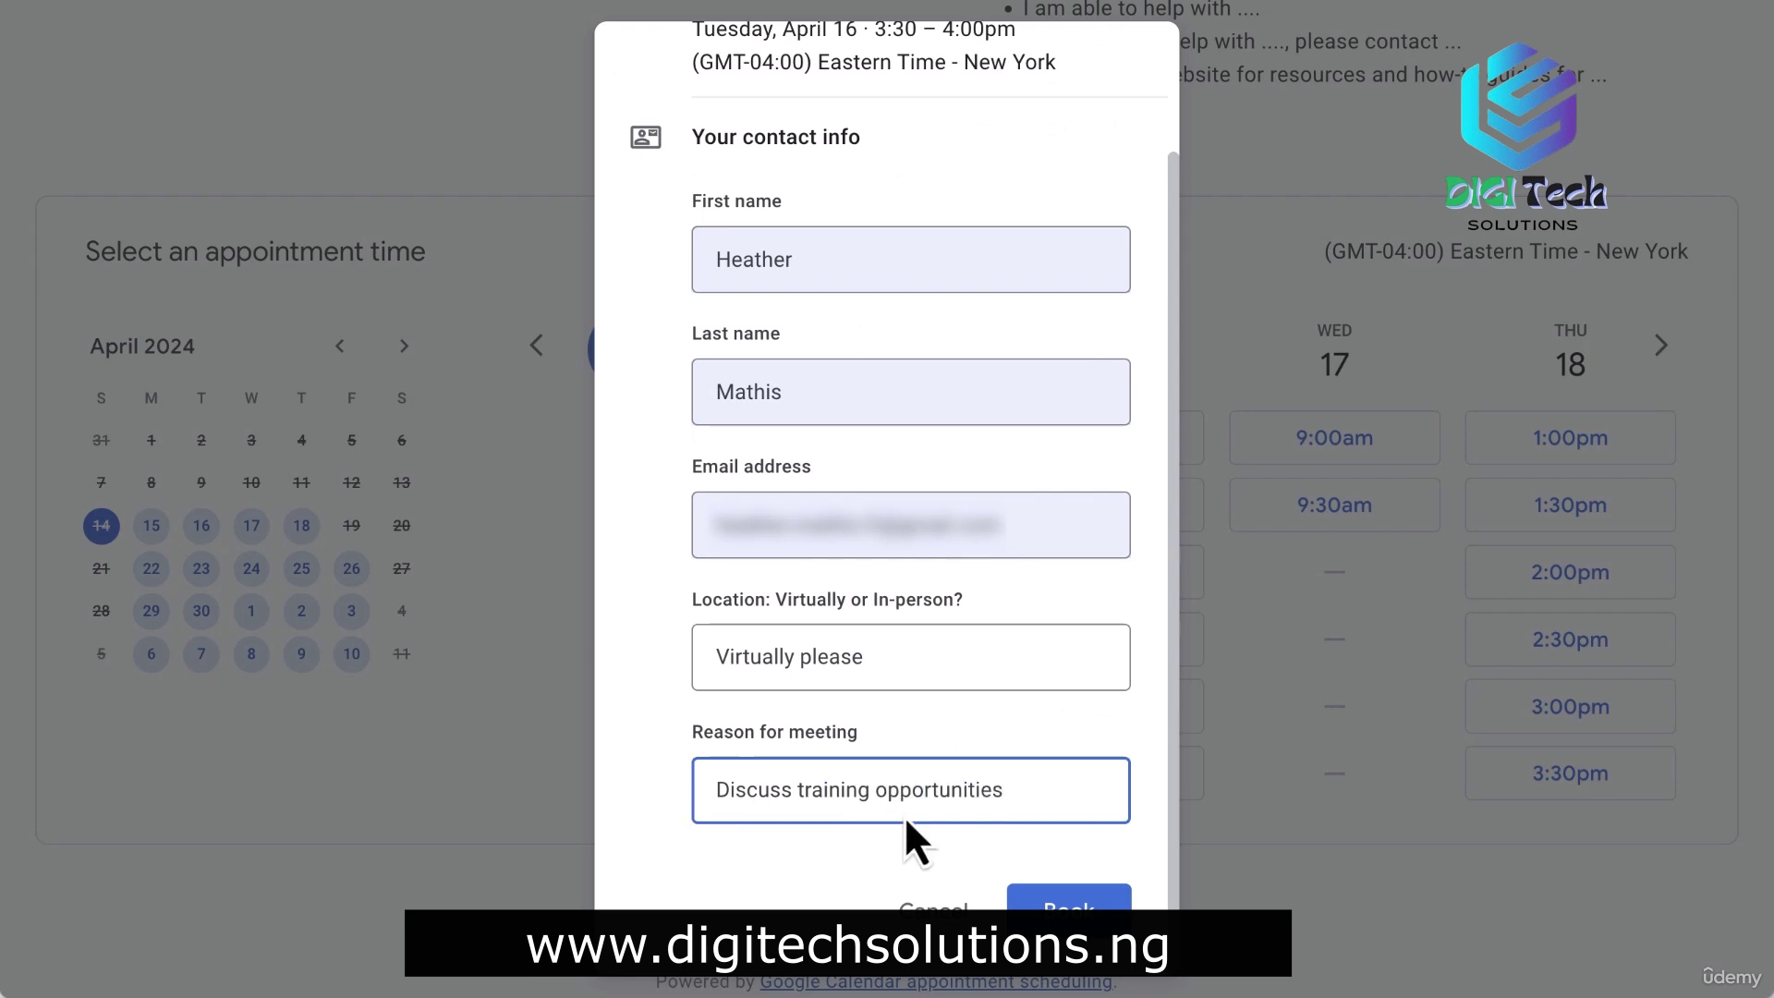
pyautogui.click(1092, 908)
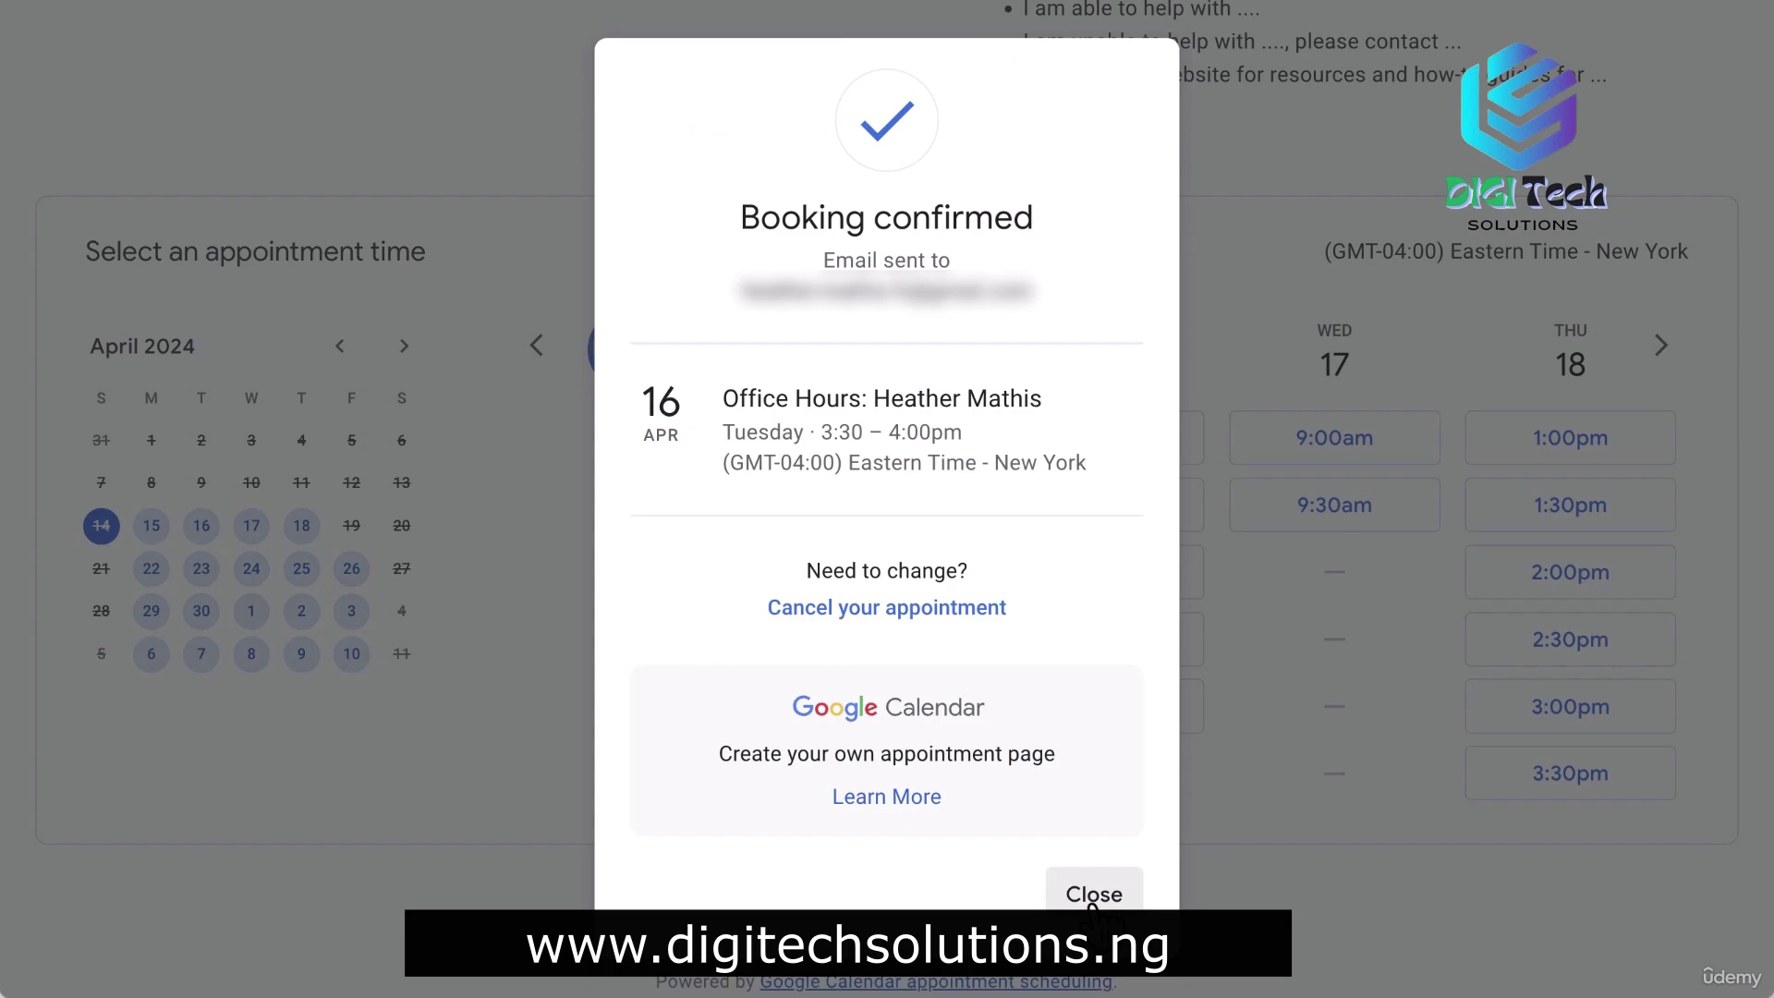
pyautogui.click(1092, 901)
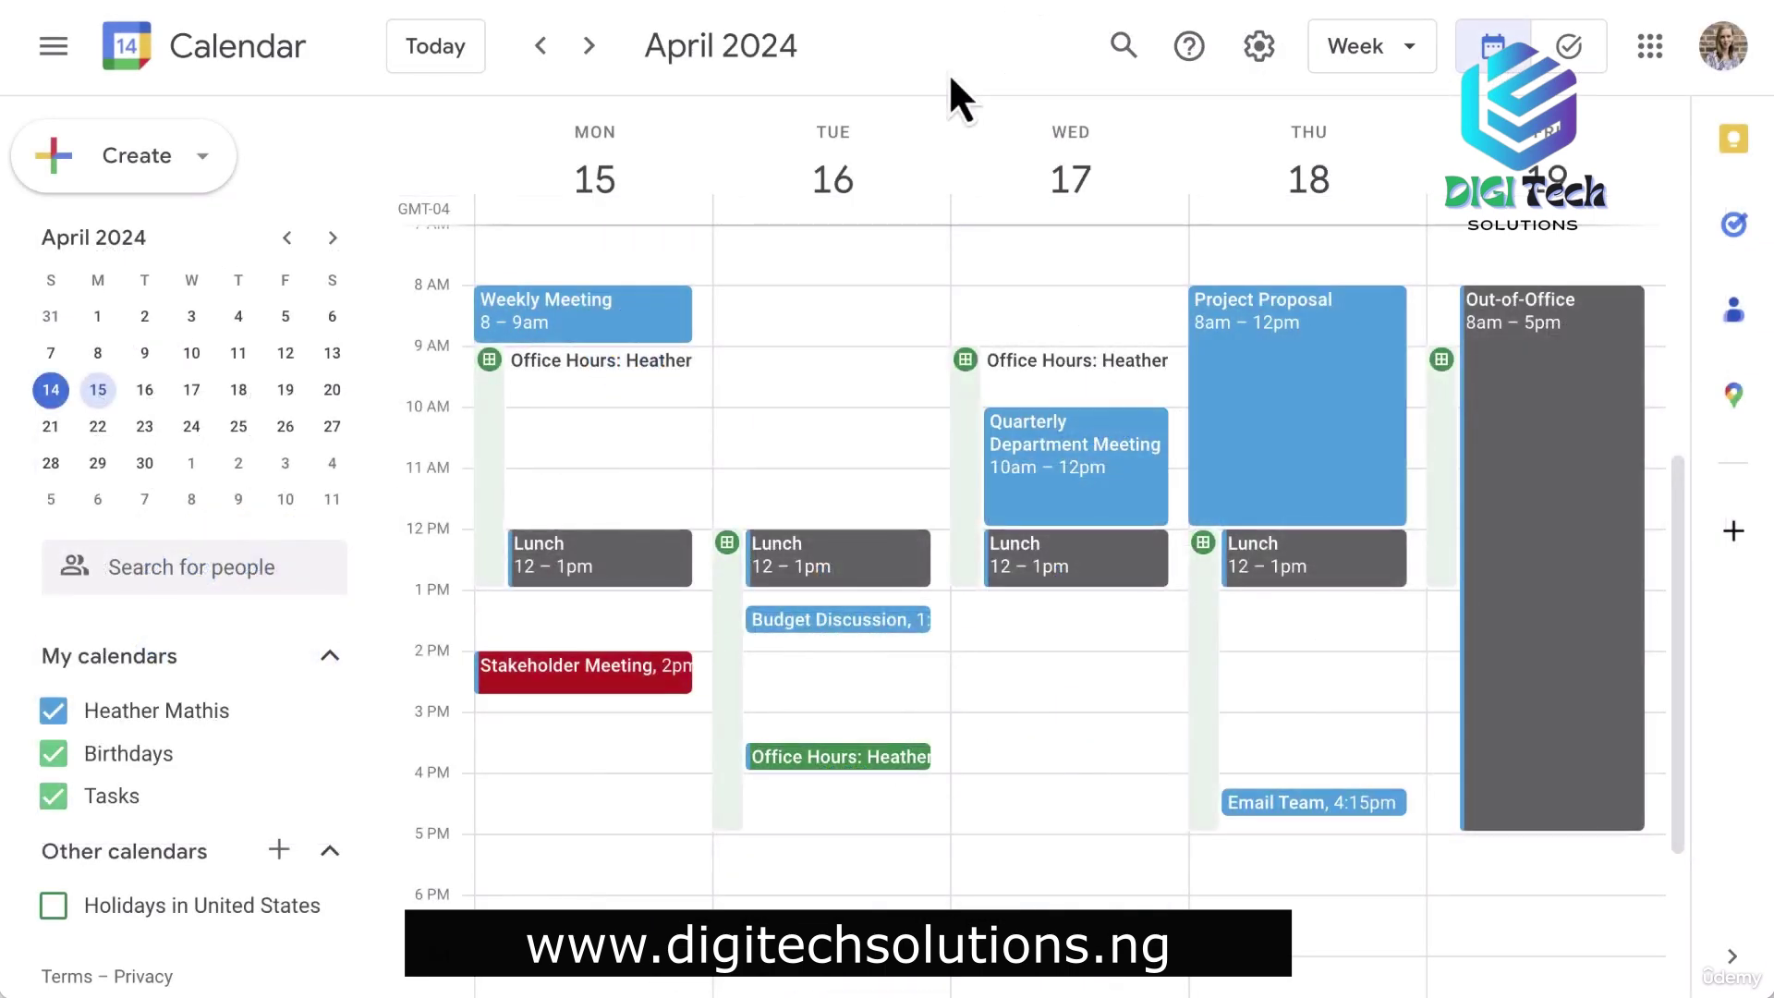
# Review the details of Tuesday's booked Office Hours appointment, and close them.
pyautogui.click(865, 757)
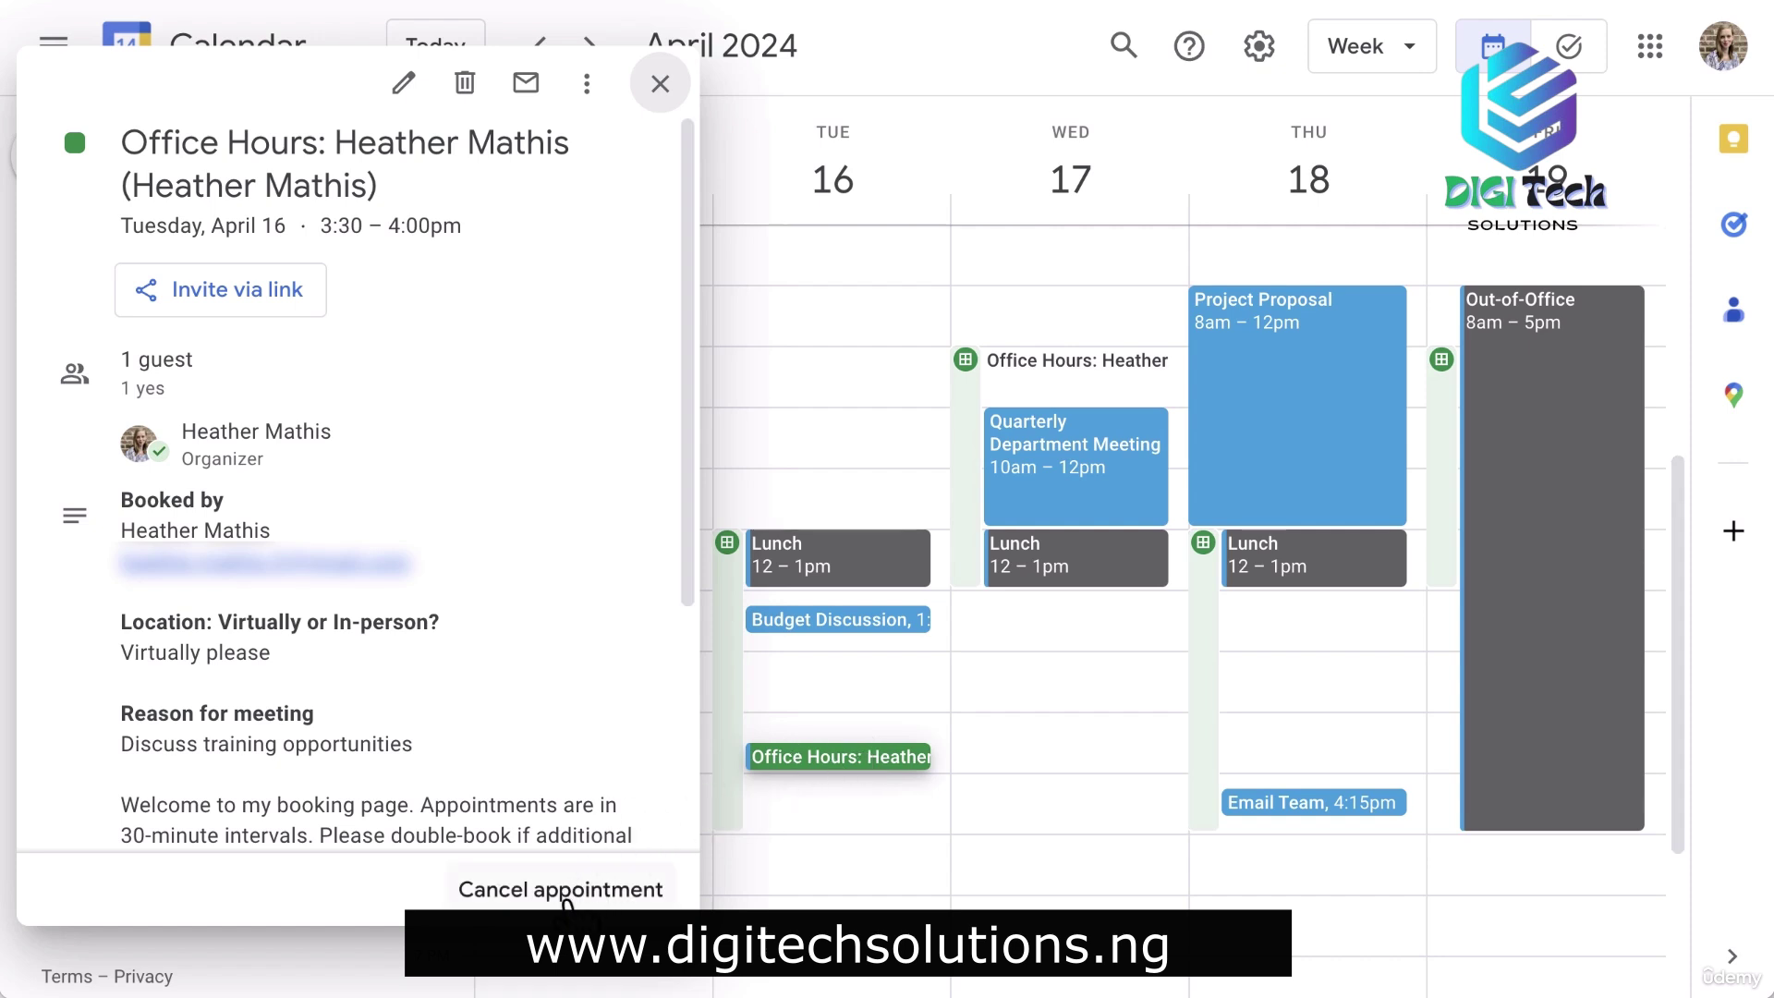
pyautogui.click(662, 86)
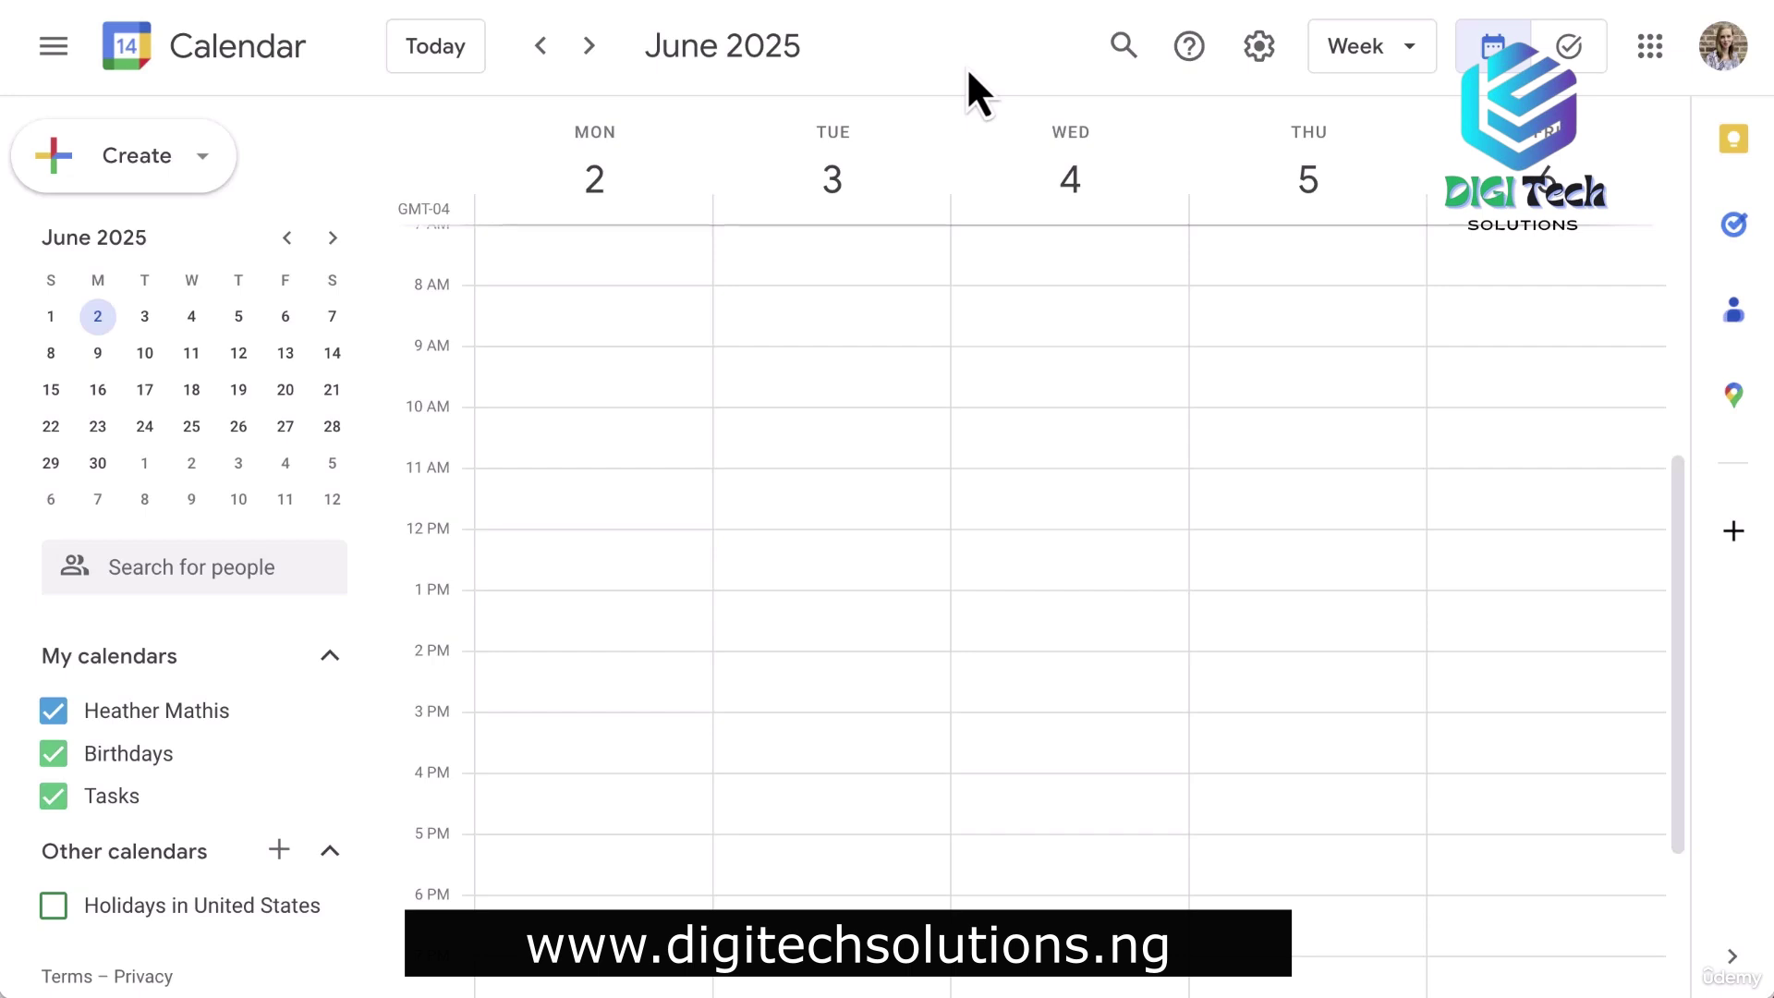
# Create a "Lunch" event on Monday, June 2, 2025, 11:30am to 12:30pm, repeating every weekday (Monday to Friday).
pyautogui.click(660, 504)
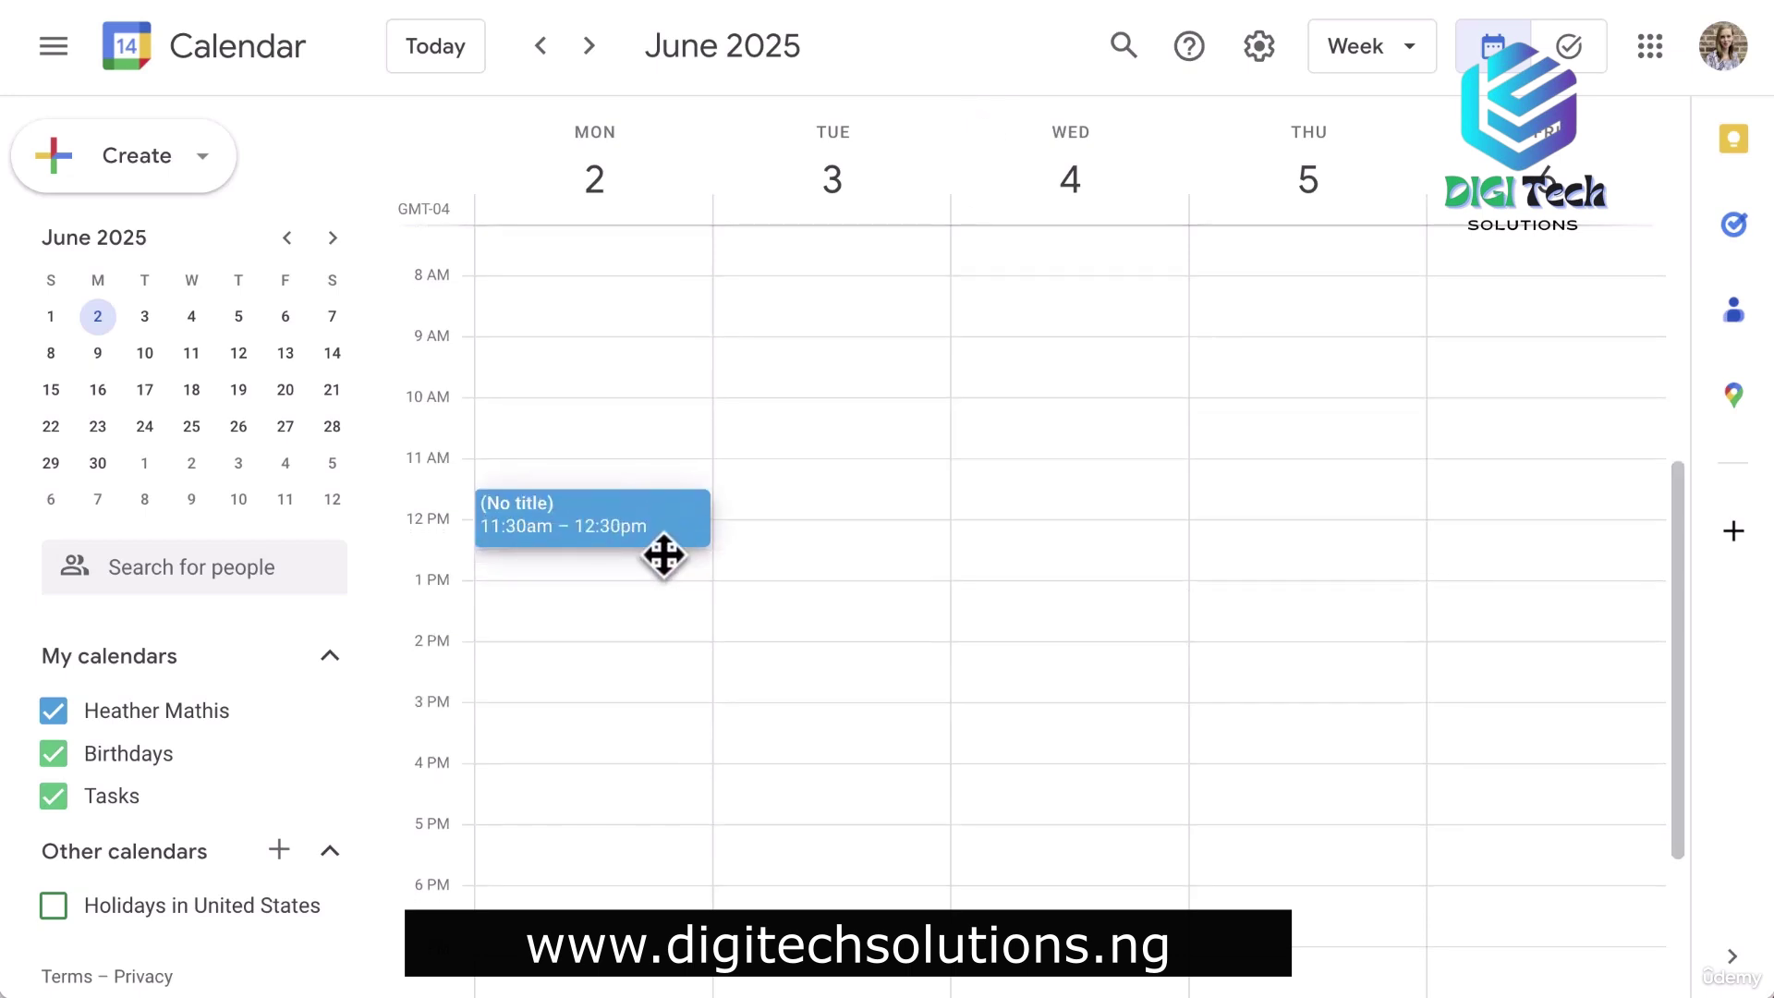
pyautogui.write('Lunch')
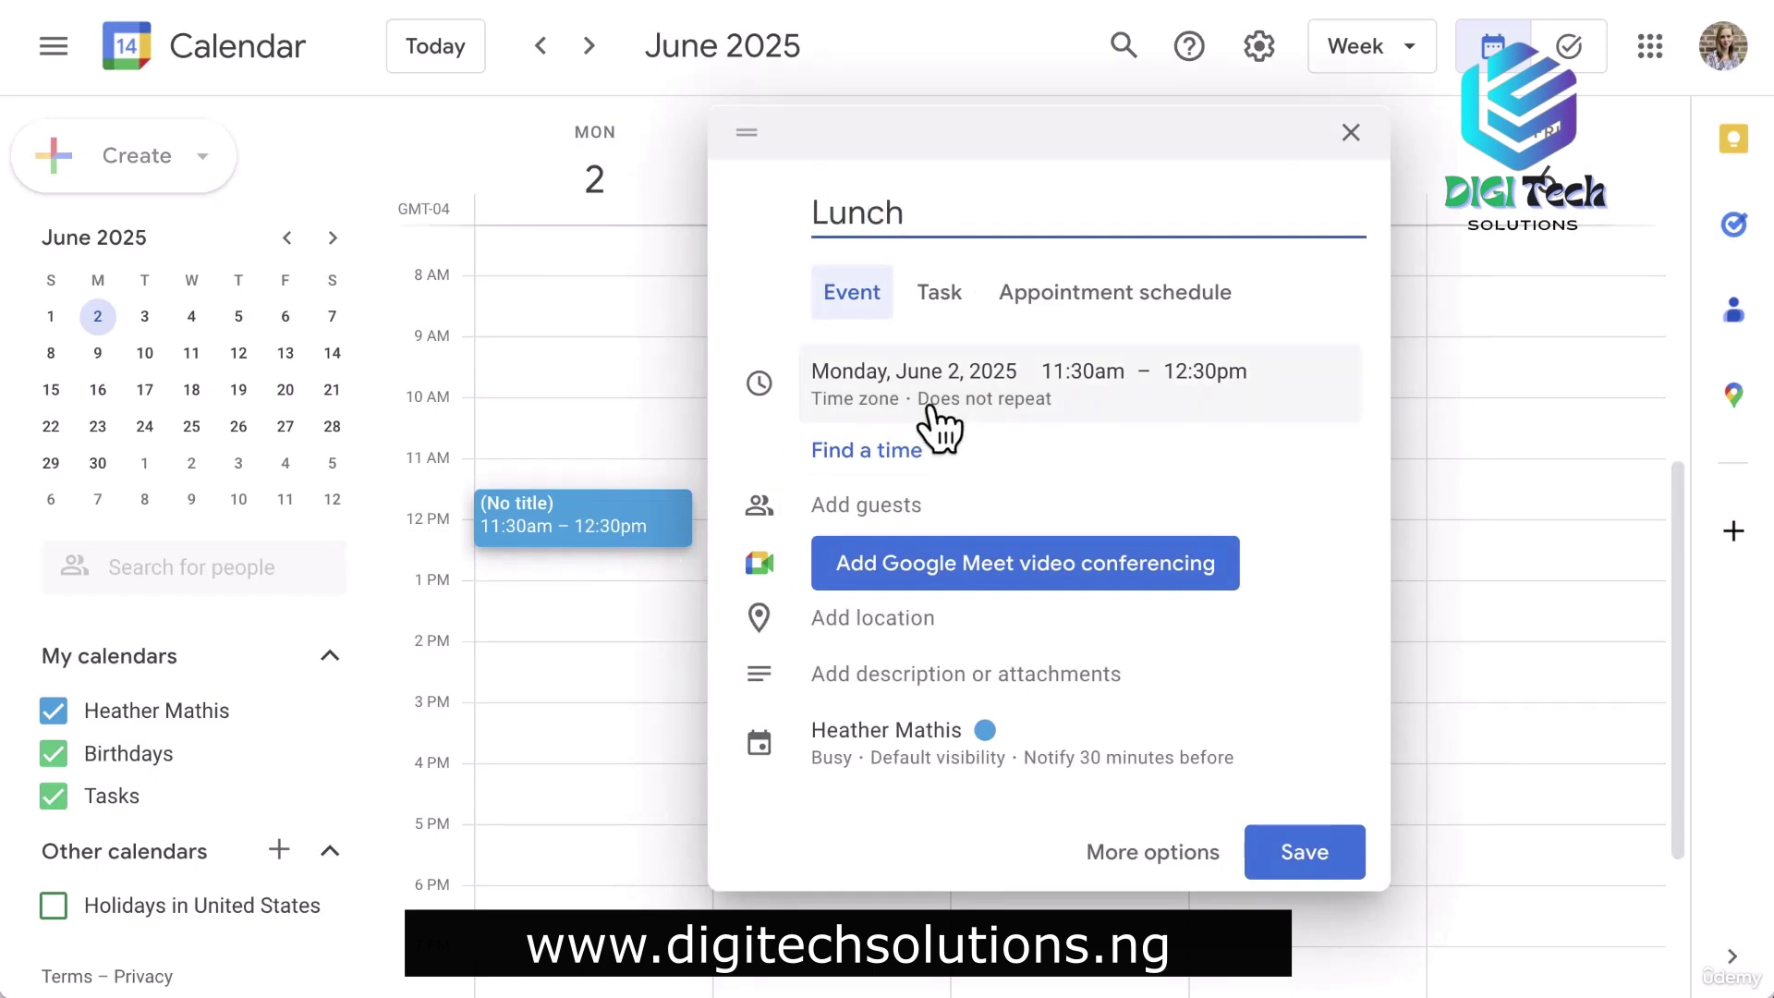
pyautogui.click(965, 421)
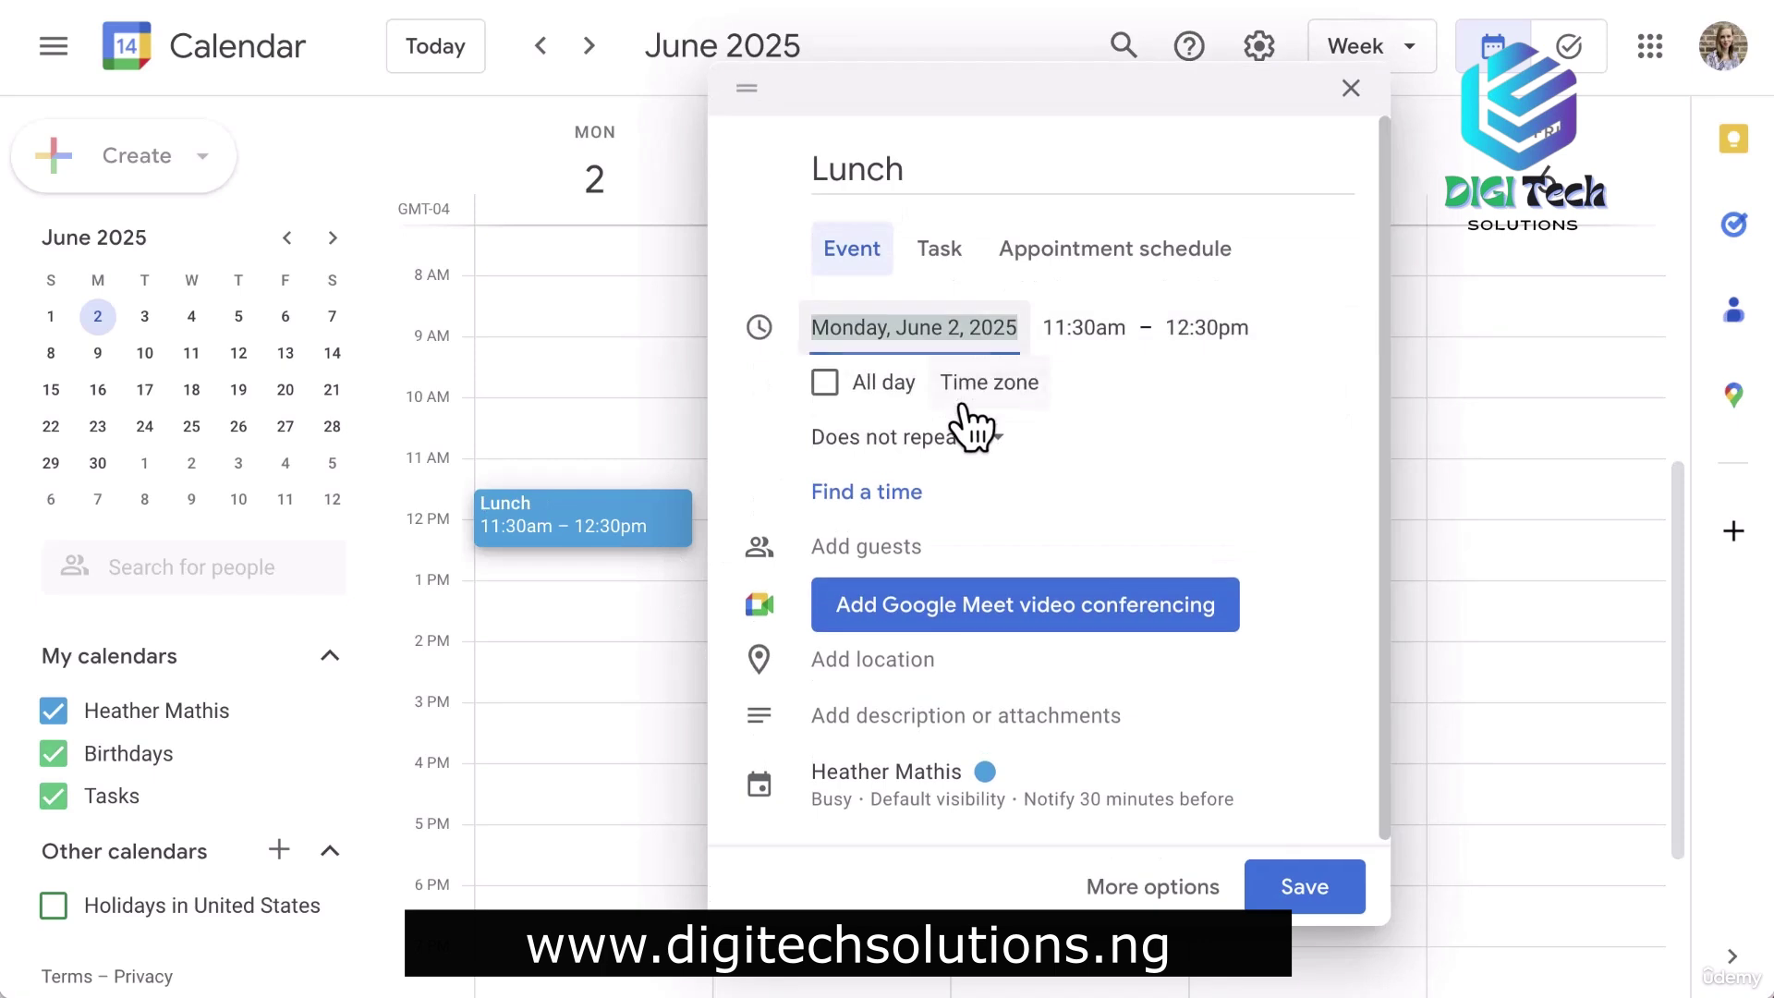
pyautogui.click(1003, 455)
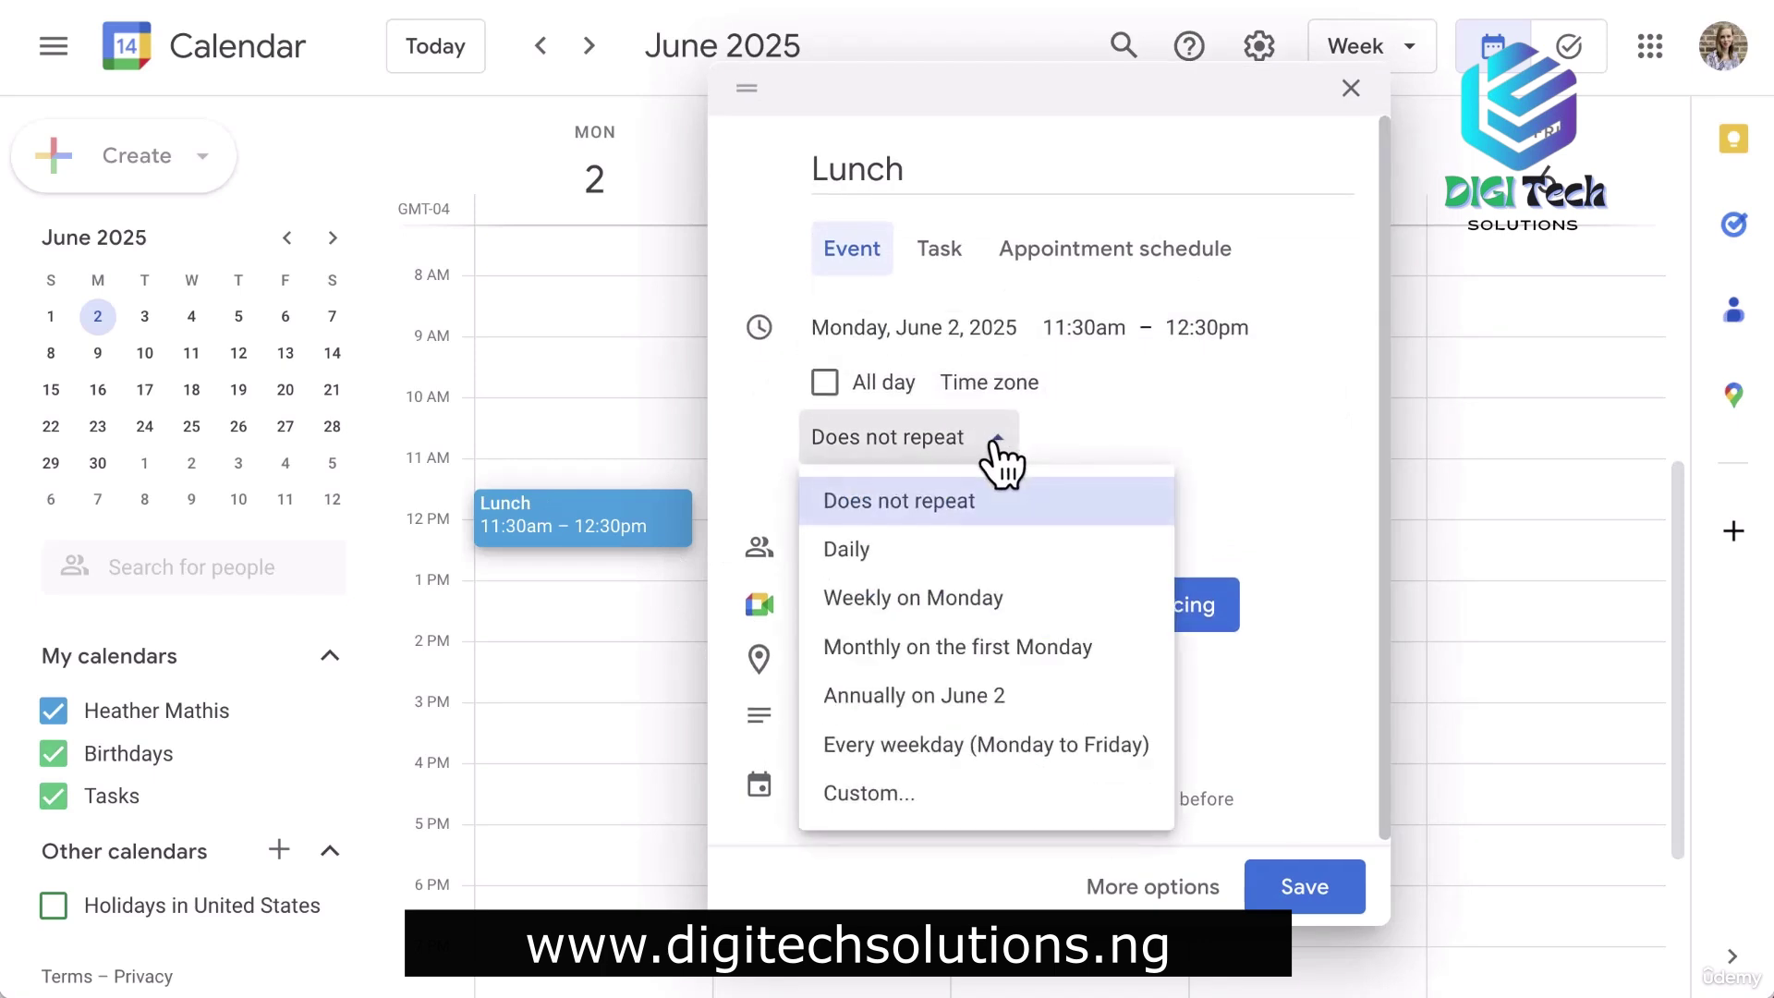
pyautogui.click(1105, 747)
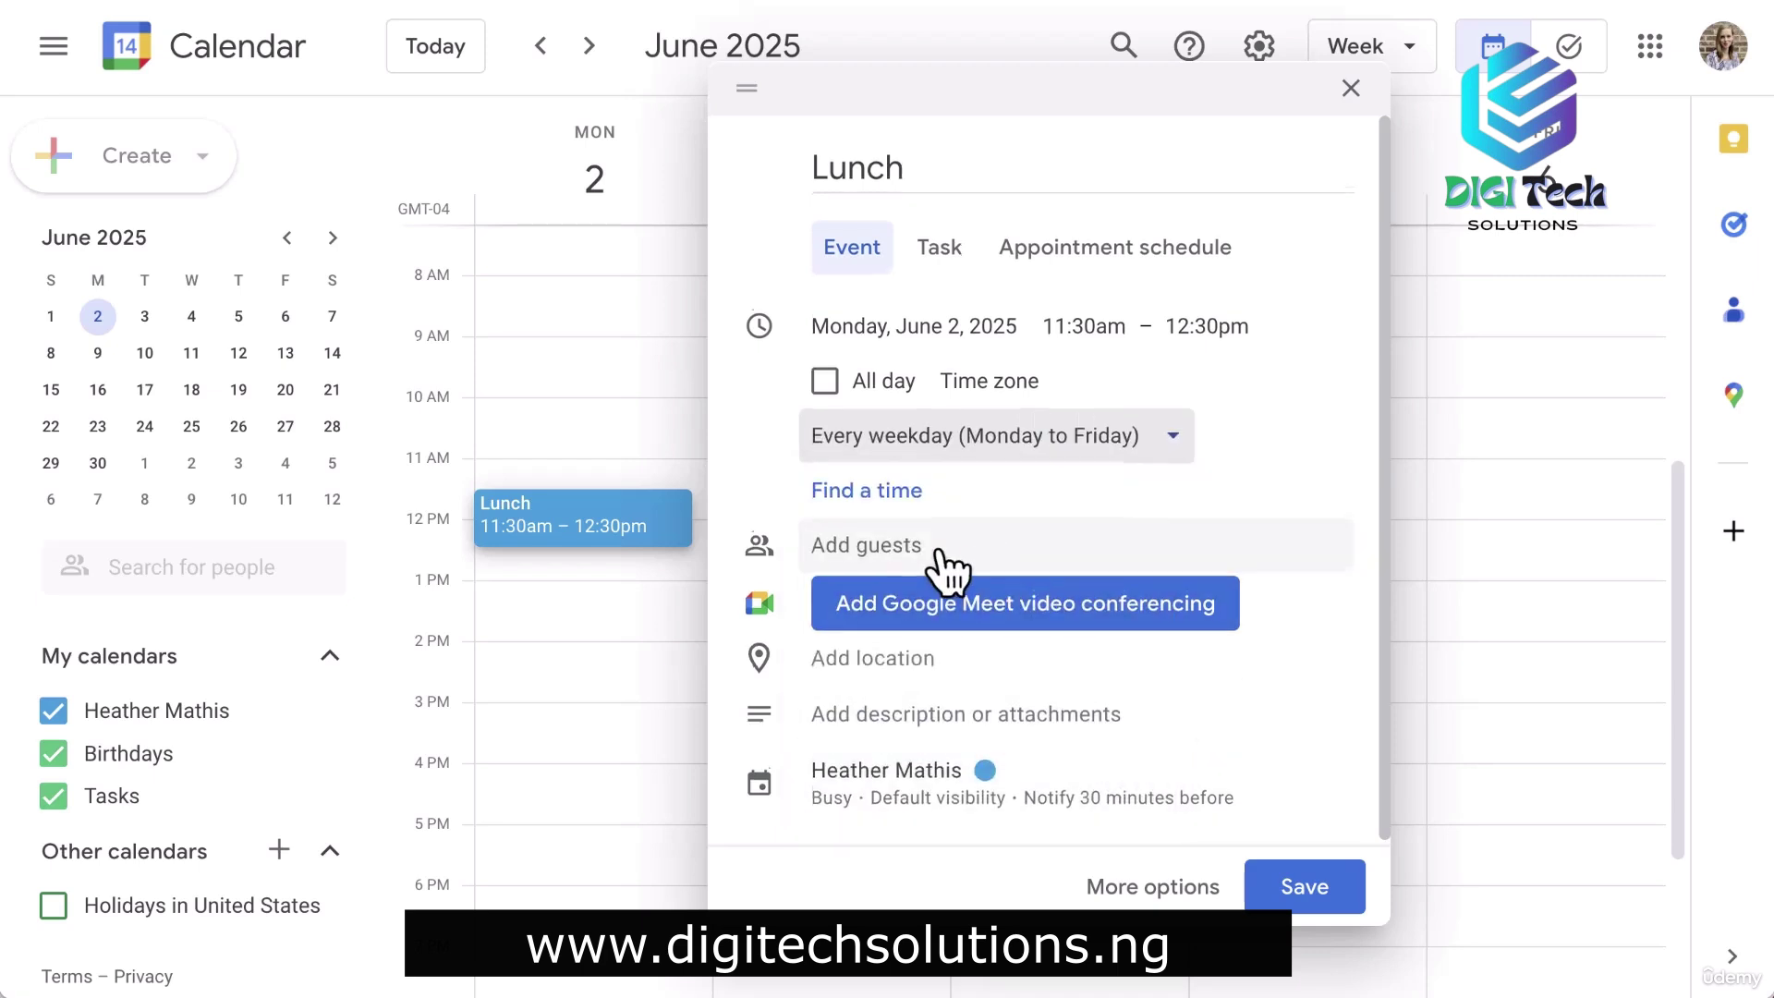
# Examine the Lunch event's location, description, busy status, visibility, and notification options.
pyautogui.click(828, 665)
pyautogui.click(830, 710)
pyautogui.scroll(-2, 835, 724)
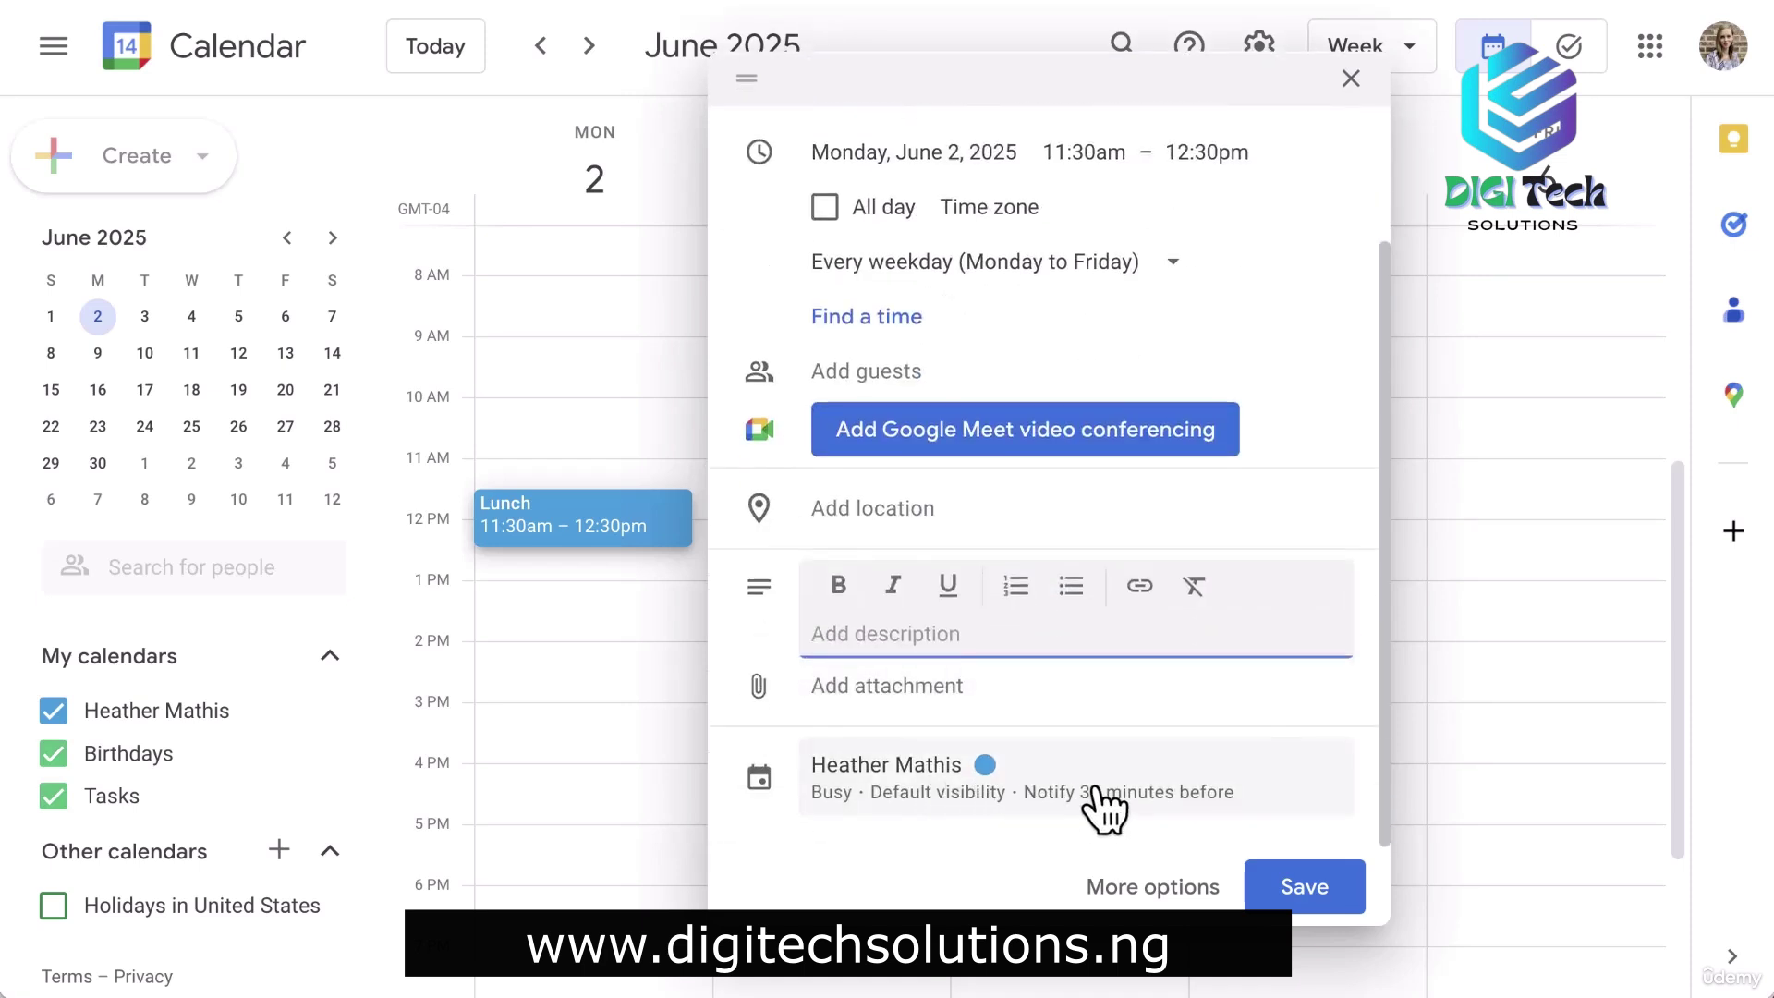
pyautogui.scroll(-2, 1105, 810)
pyautogui.scroll(-1, 1178, 691)
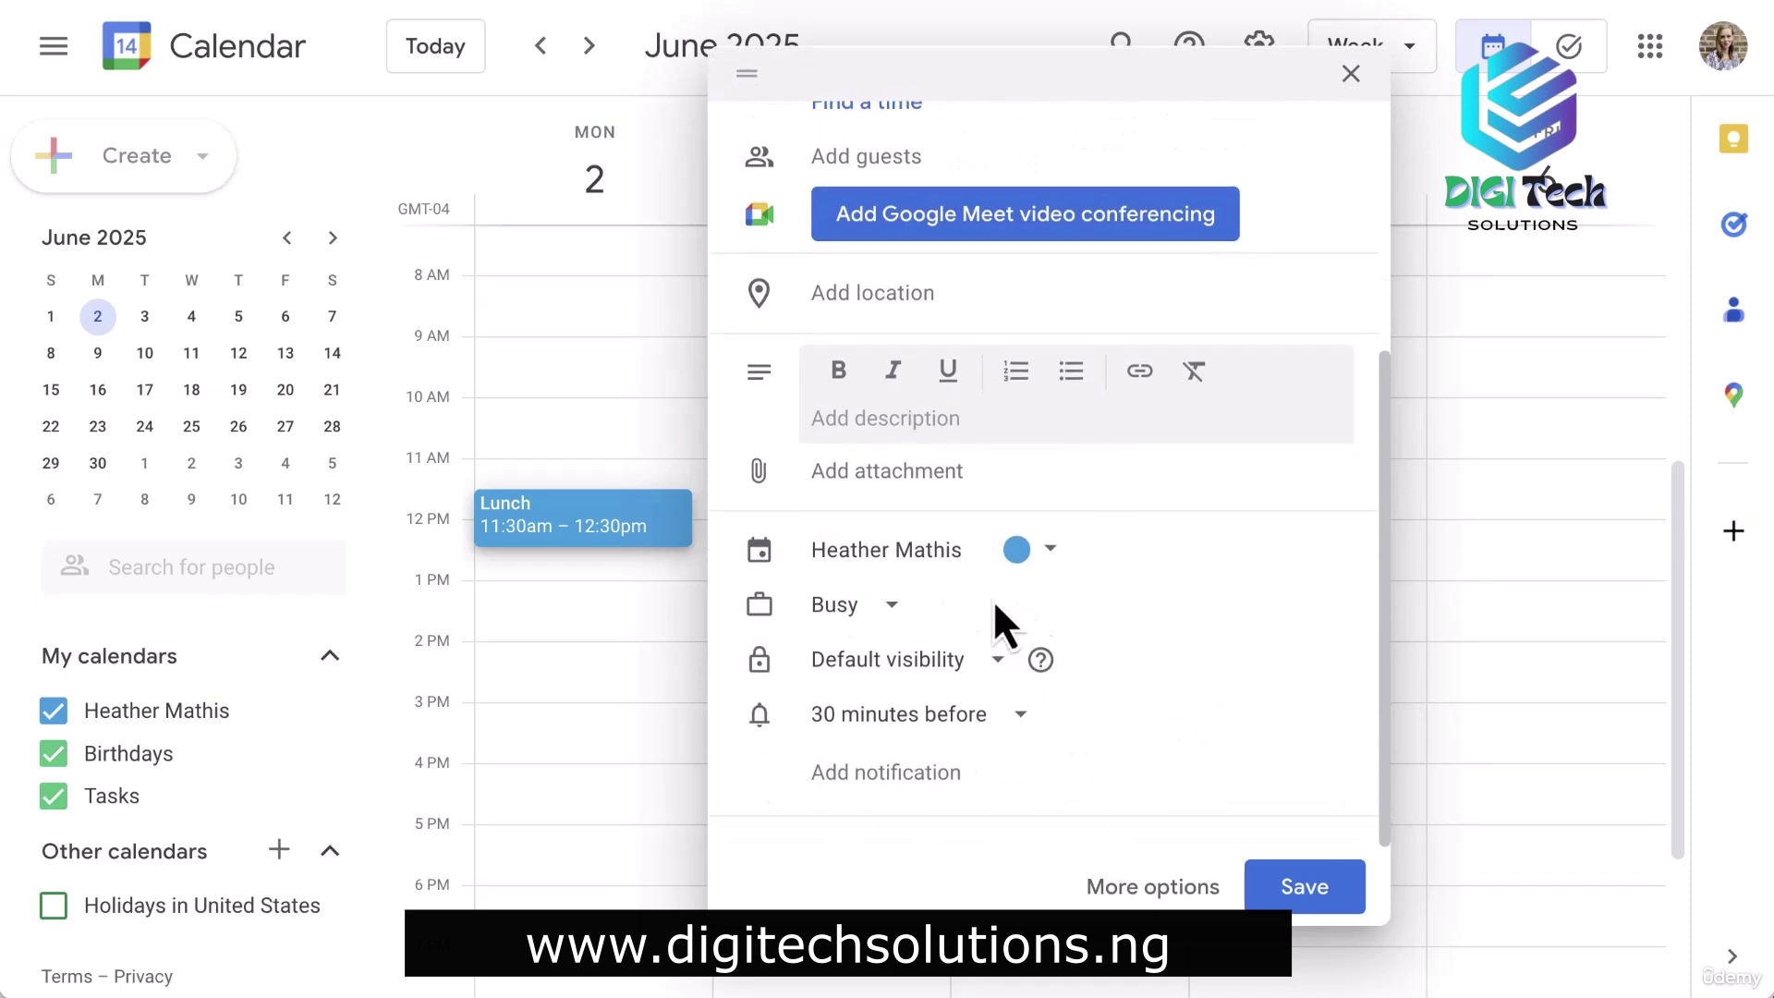
pyautogui.click(896, 621)
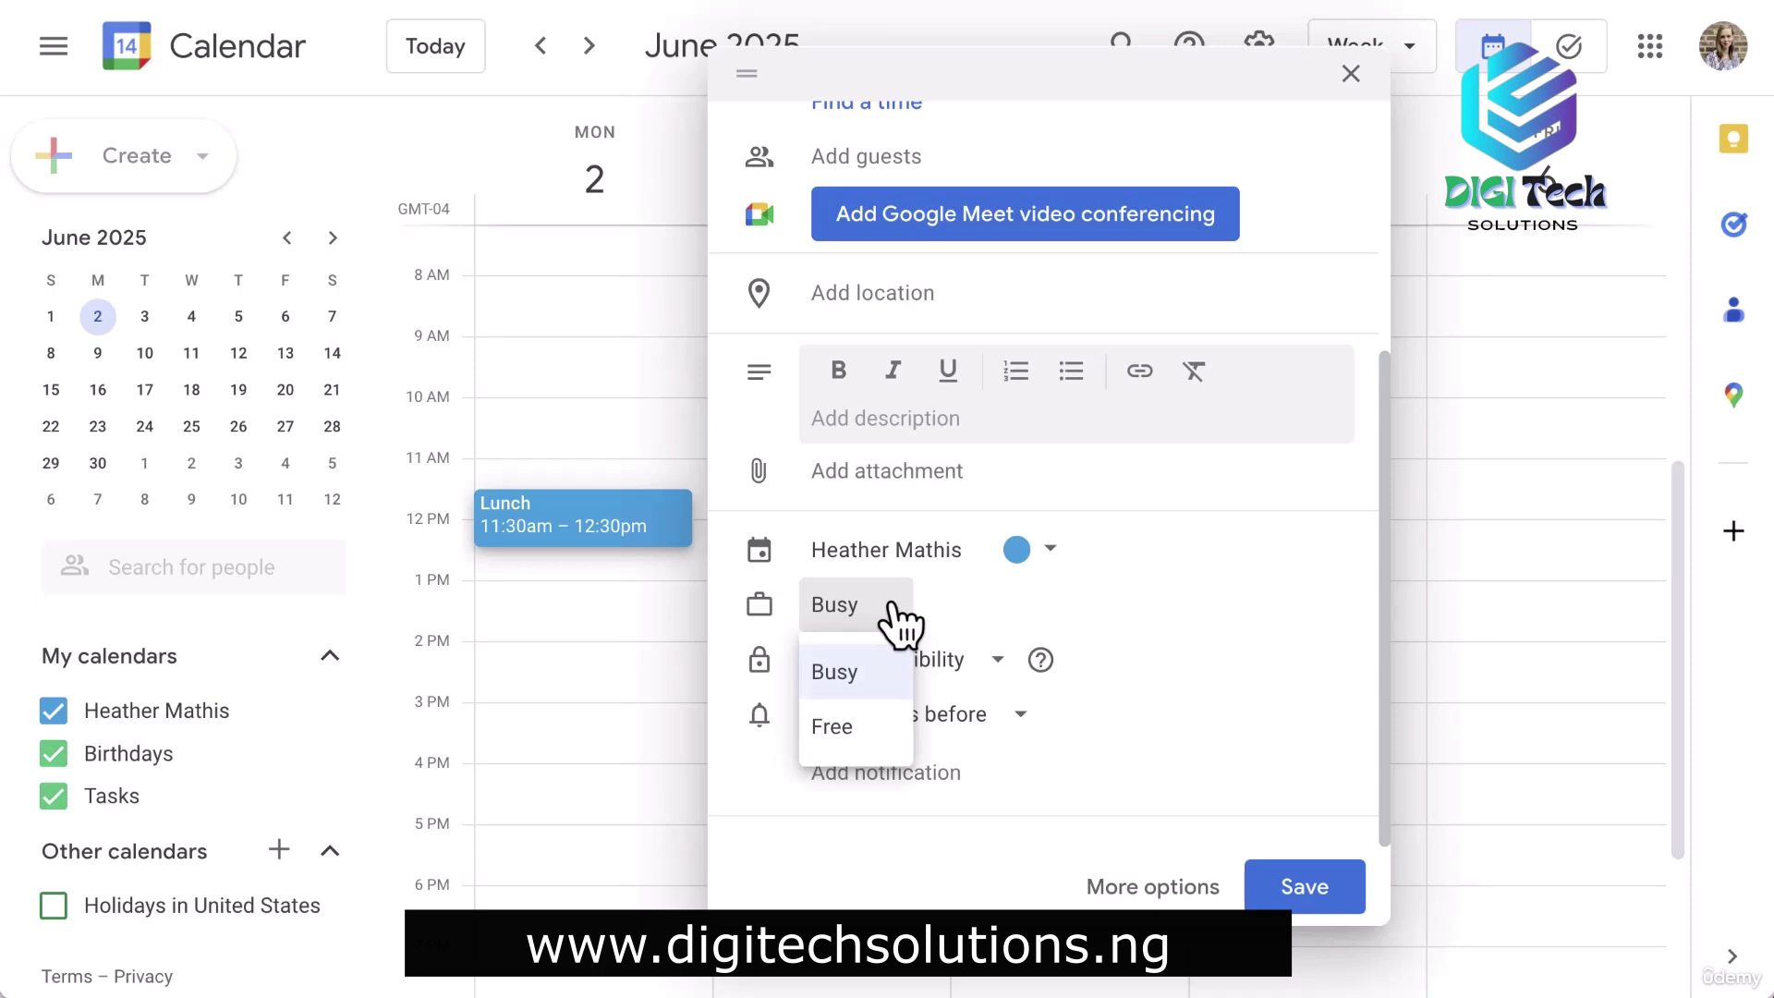
pyautogui.click(900, 628)
pyautogui.click(982, 681)
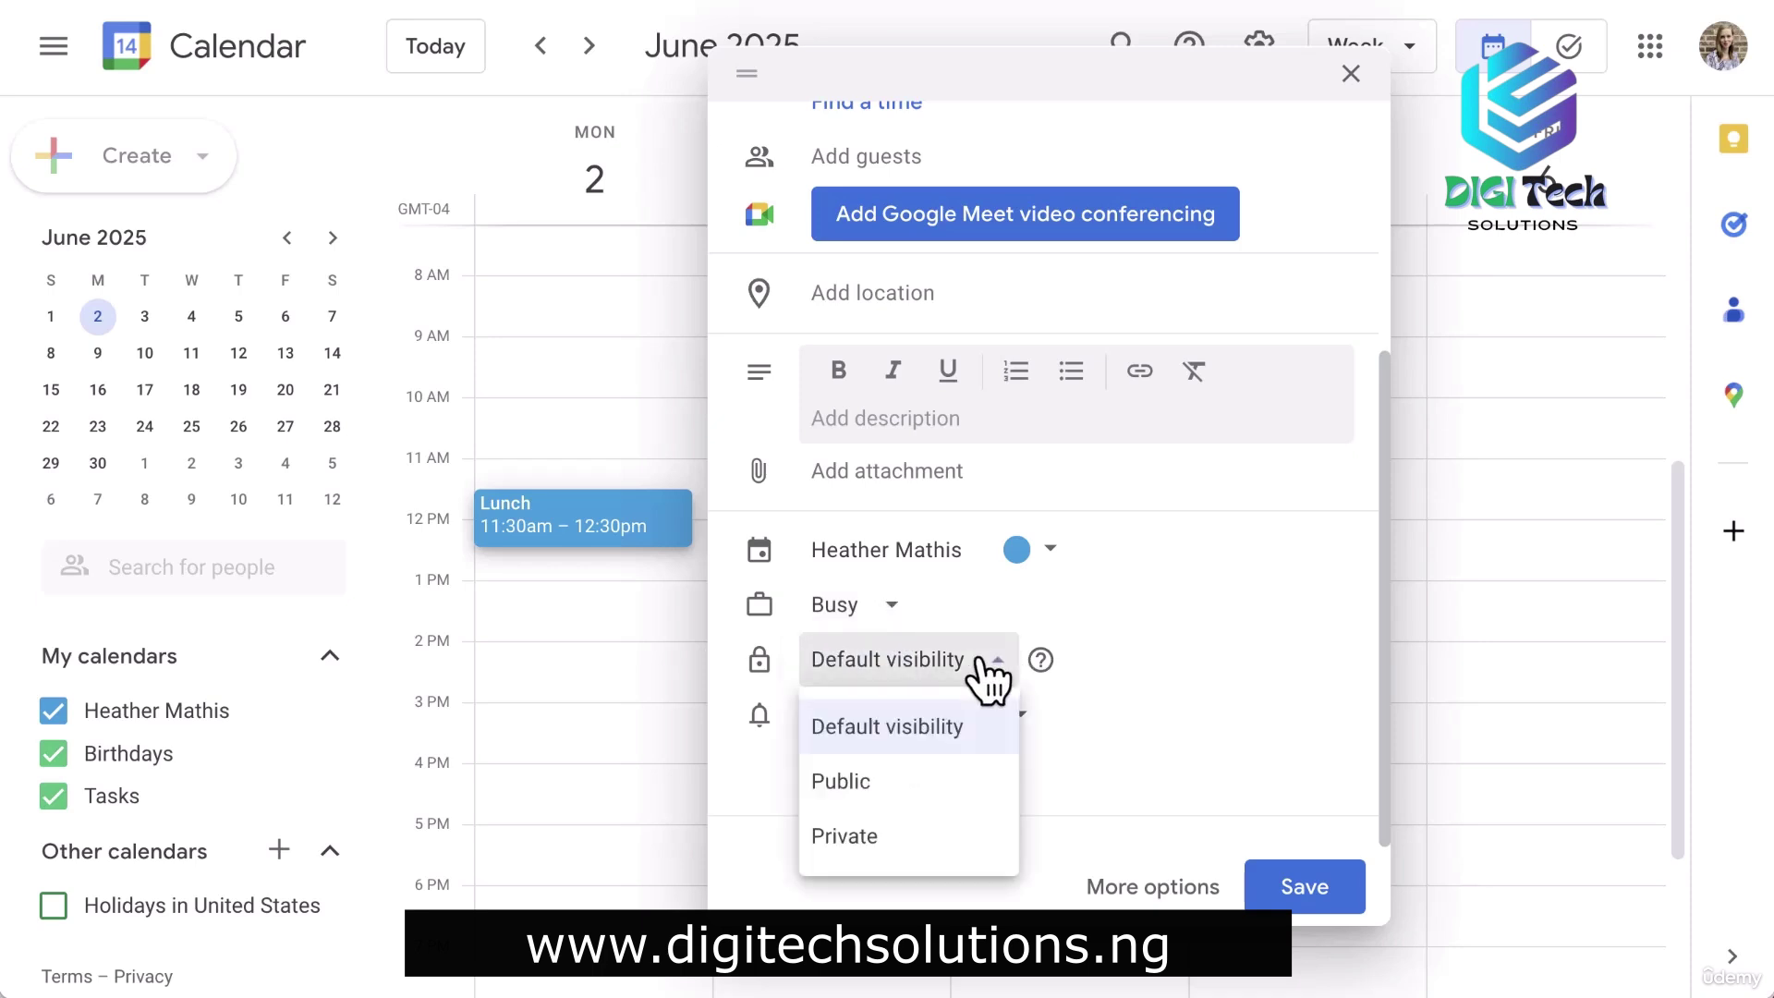
pyautogui.click(997, 681)
pyautogui.click(1019, 722)
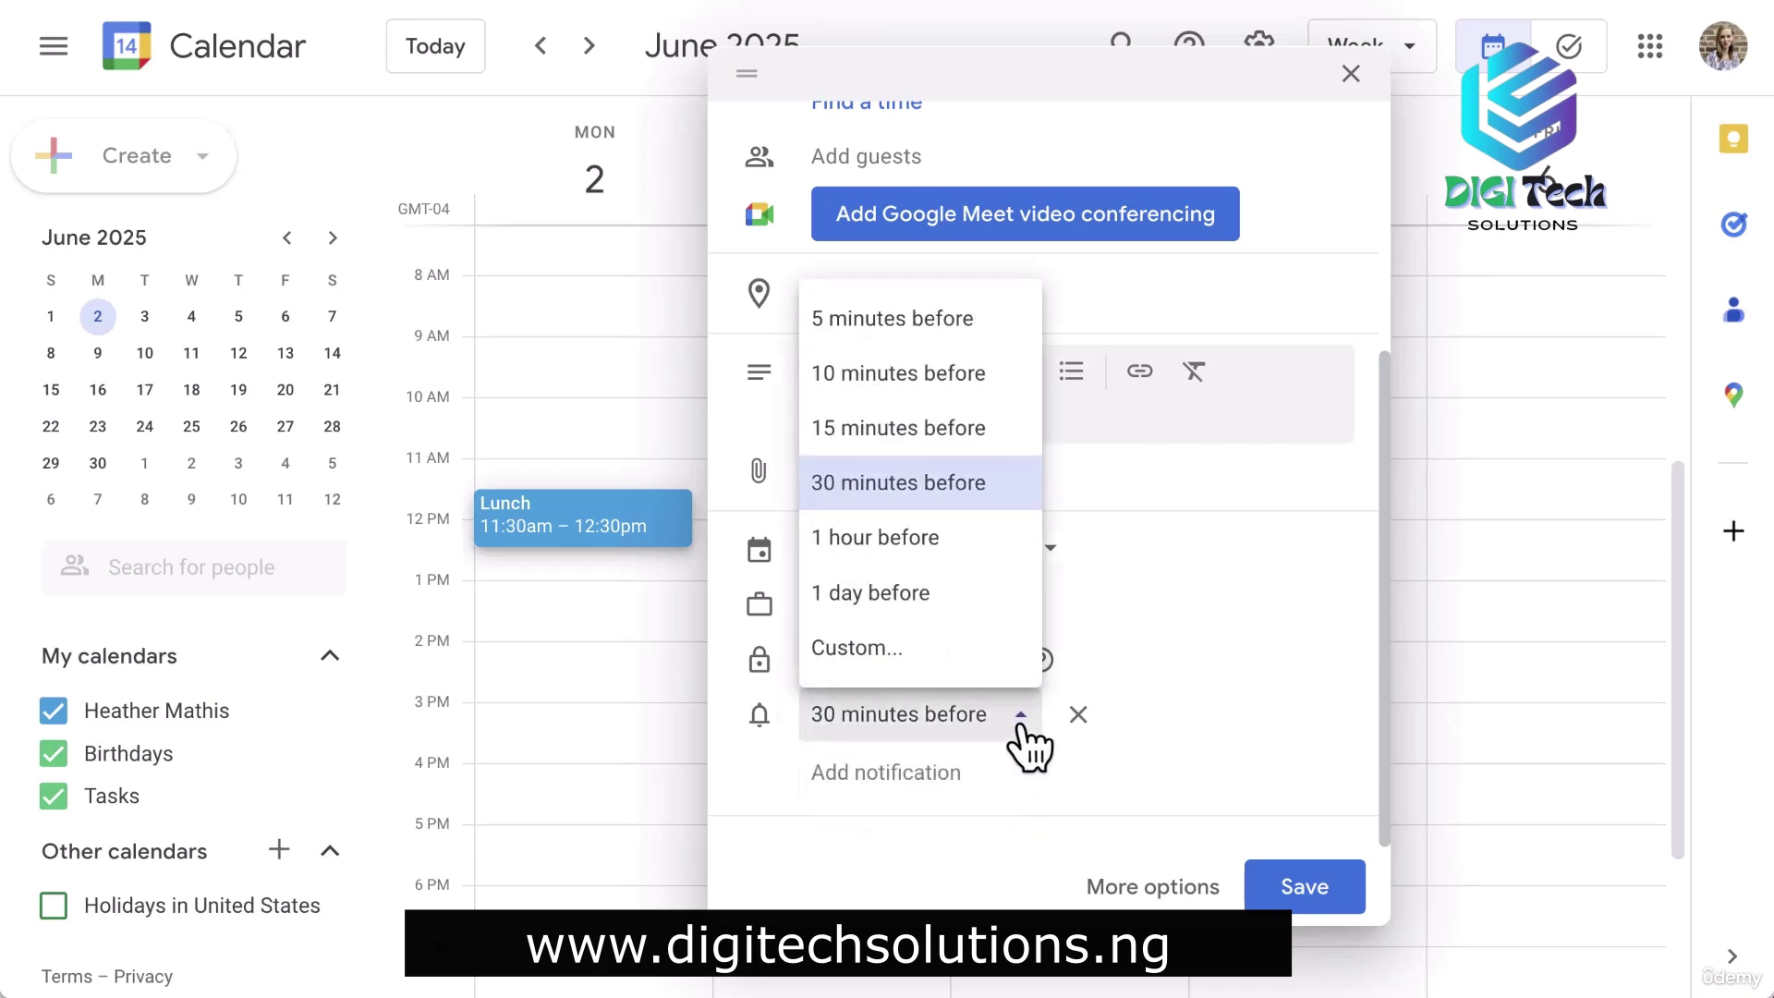
pyautogui.click(1022, 727)
# Remove the 30-minute notification from the Lunch event and save it.
pyautogui.click(1077, 717)
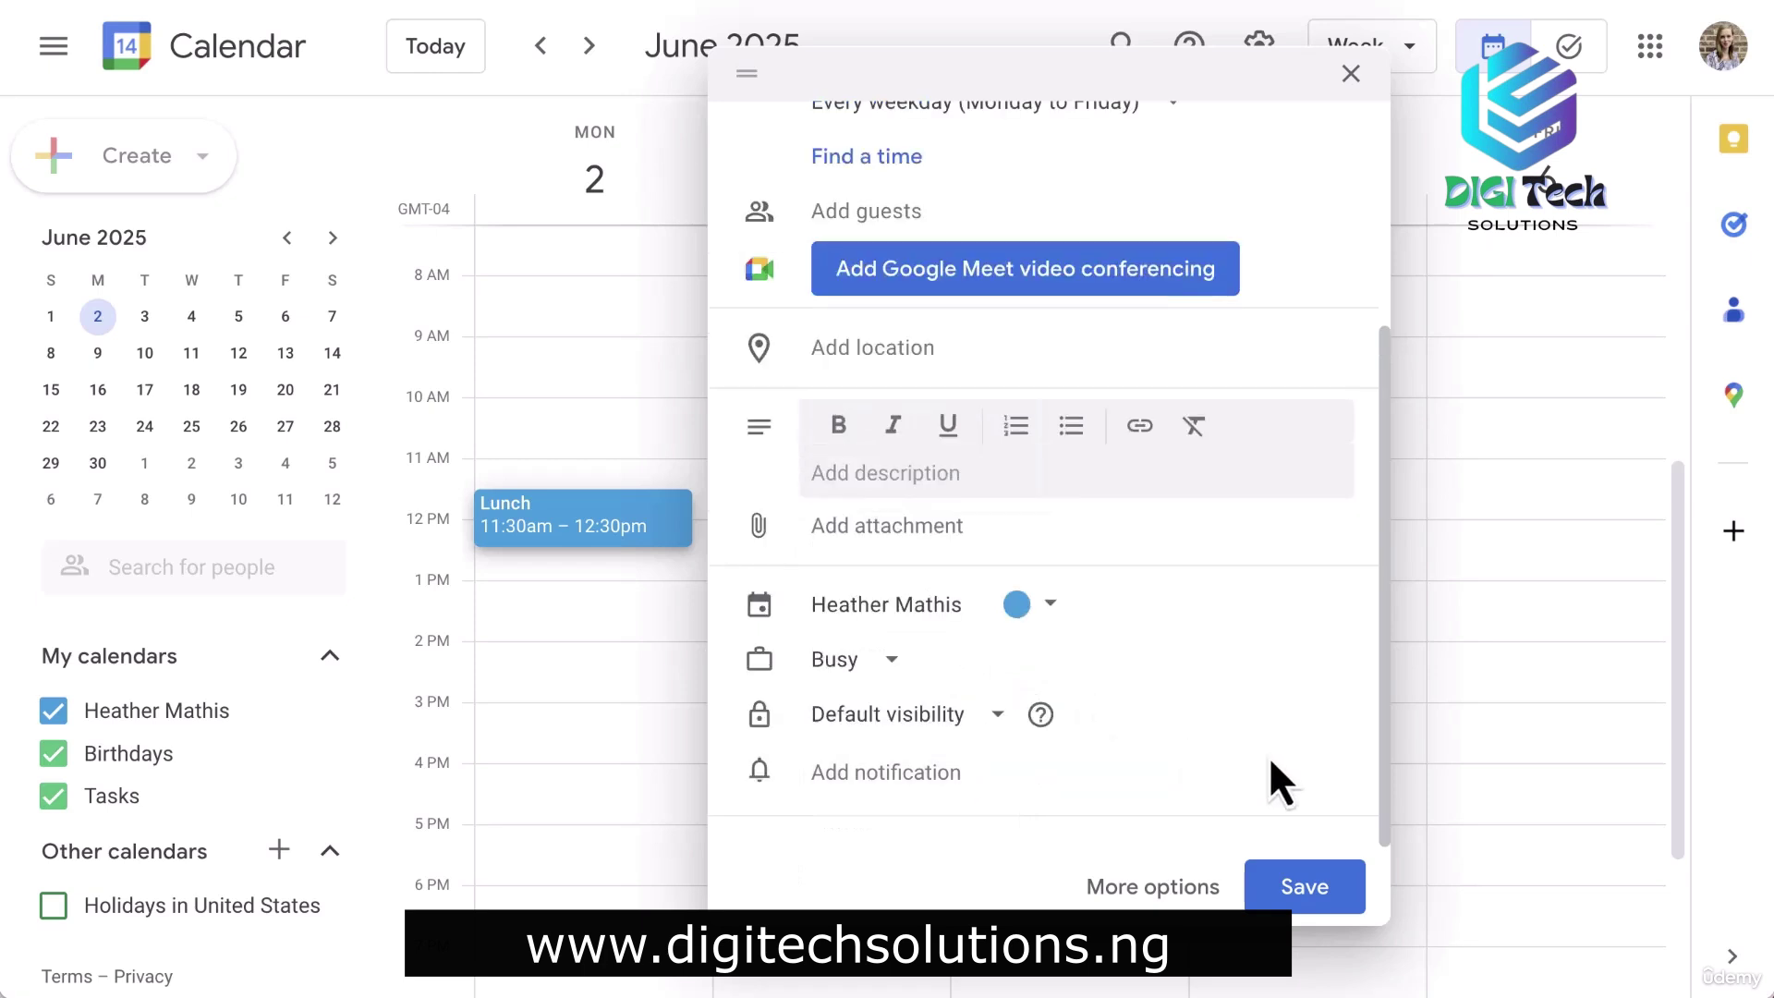
pyautogui.click(1304, 887)
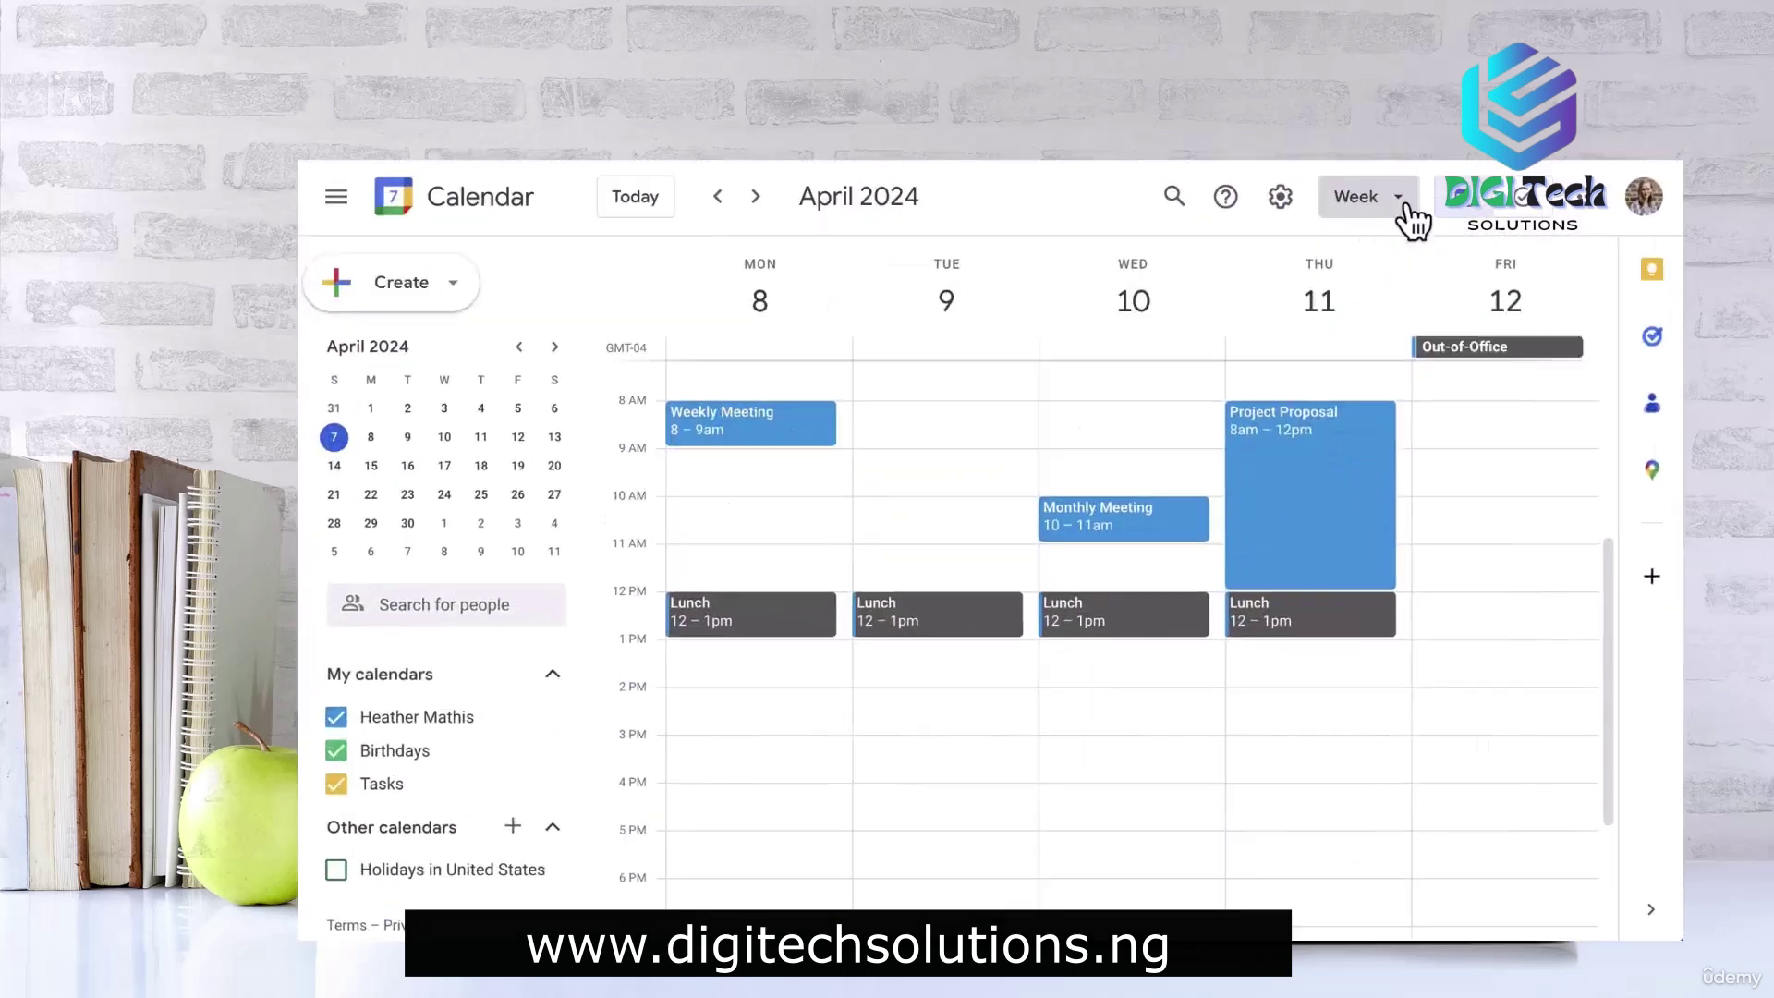
# Set the default event duration to 30 minutes in the event settings.
pyautogui.click(1423, 72)
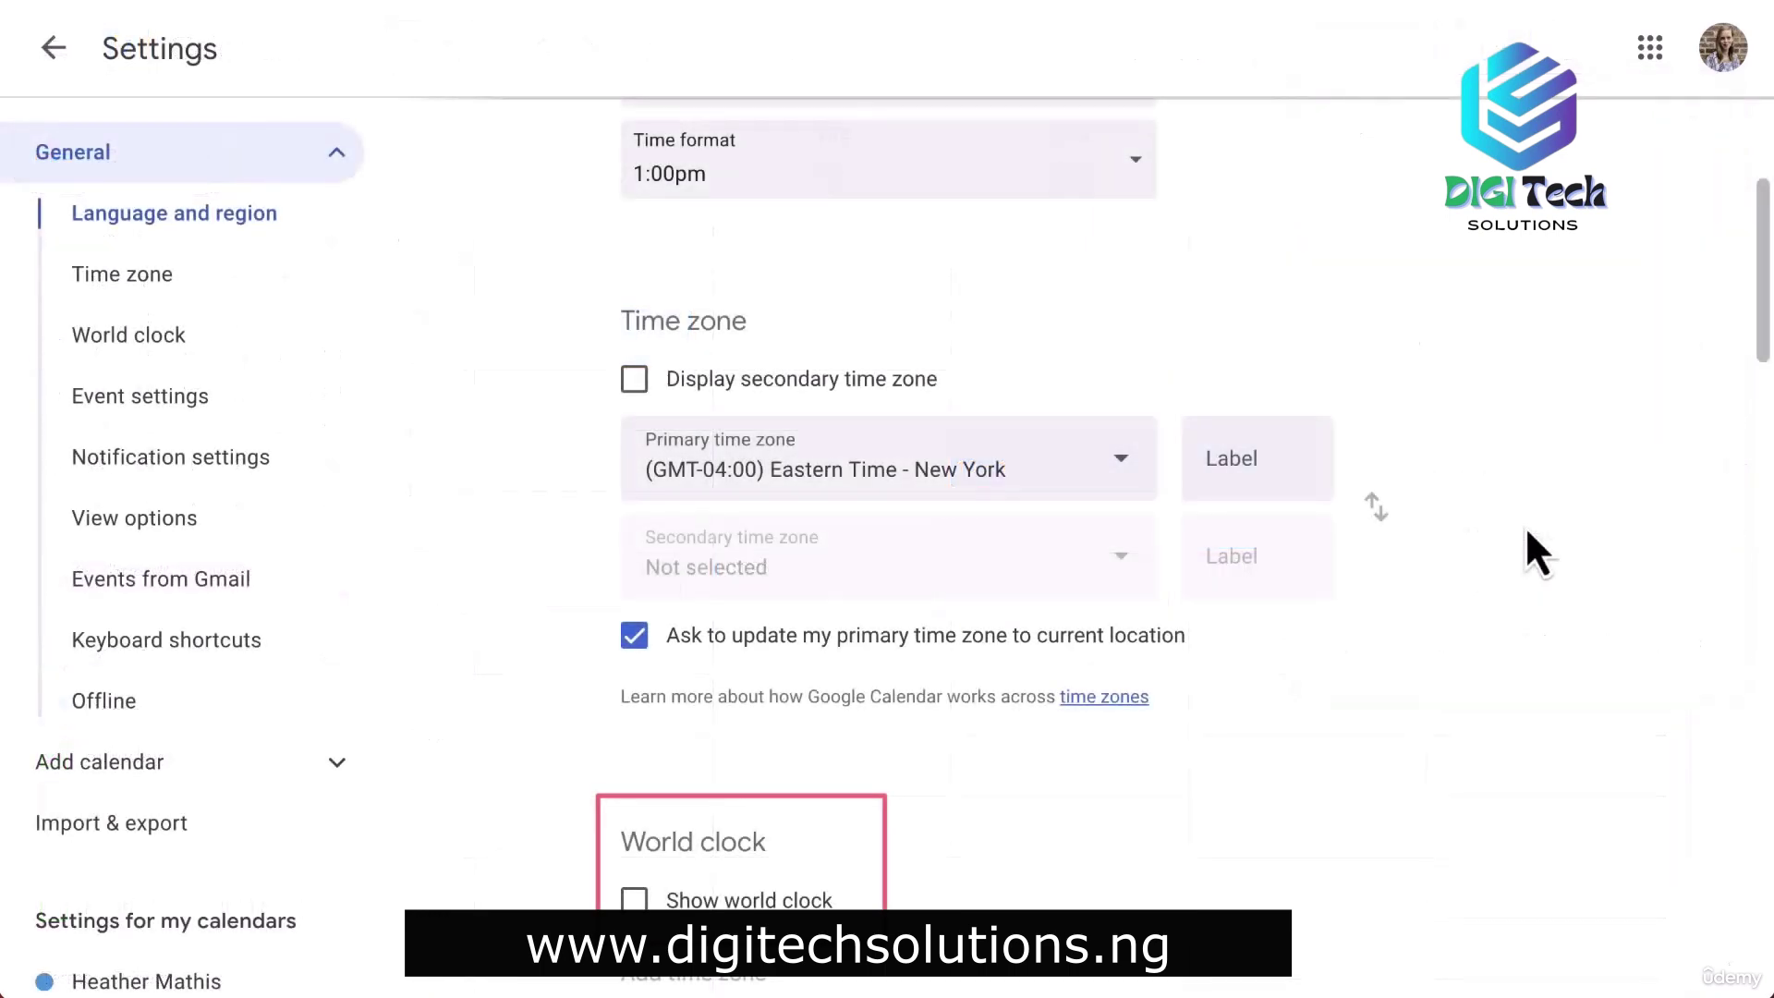
pyautogui.scroll(-10, 1526, 530)
pyautogui.scroll(-1, 1527, 531)
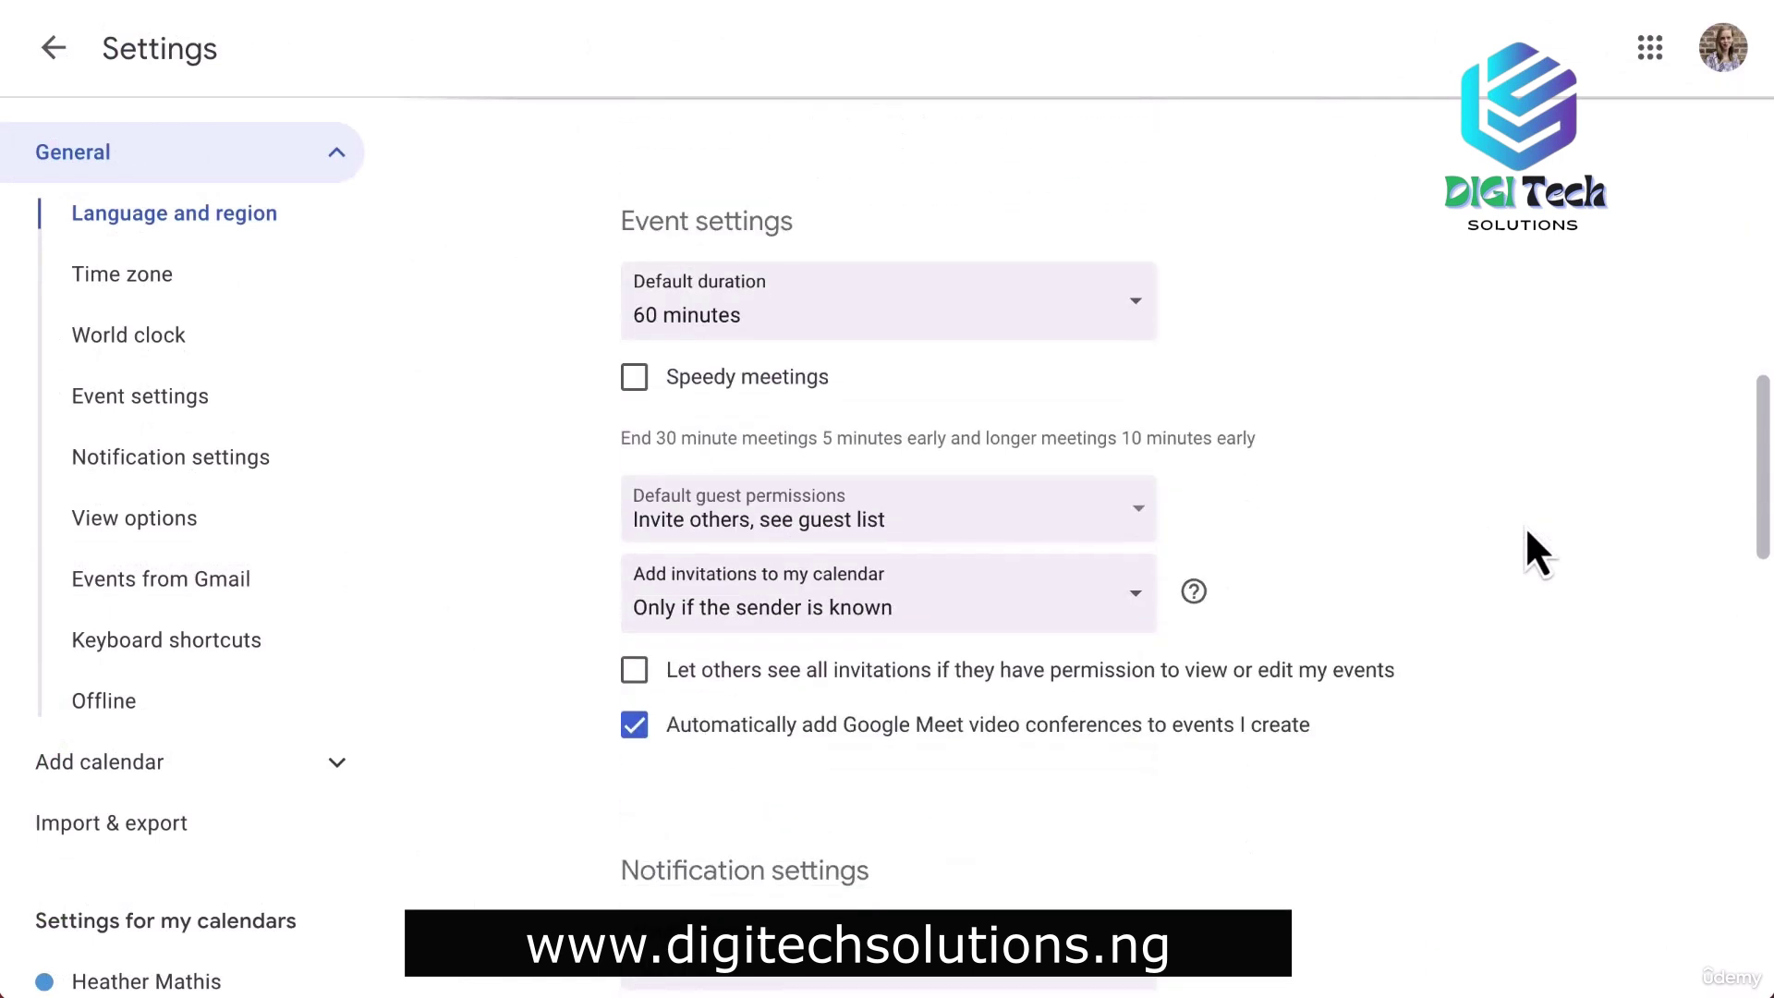
pyautogui.click(1138, 311)
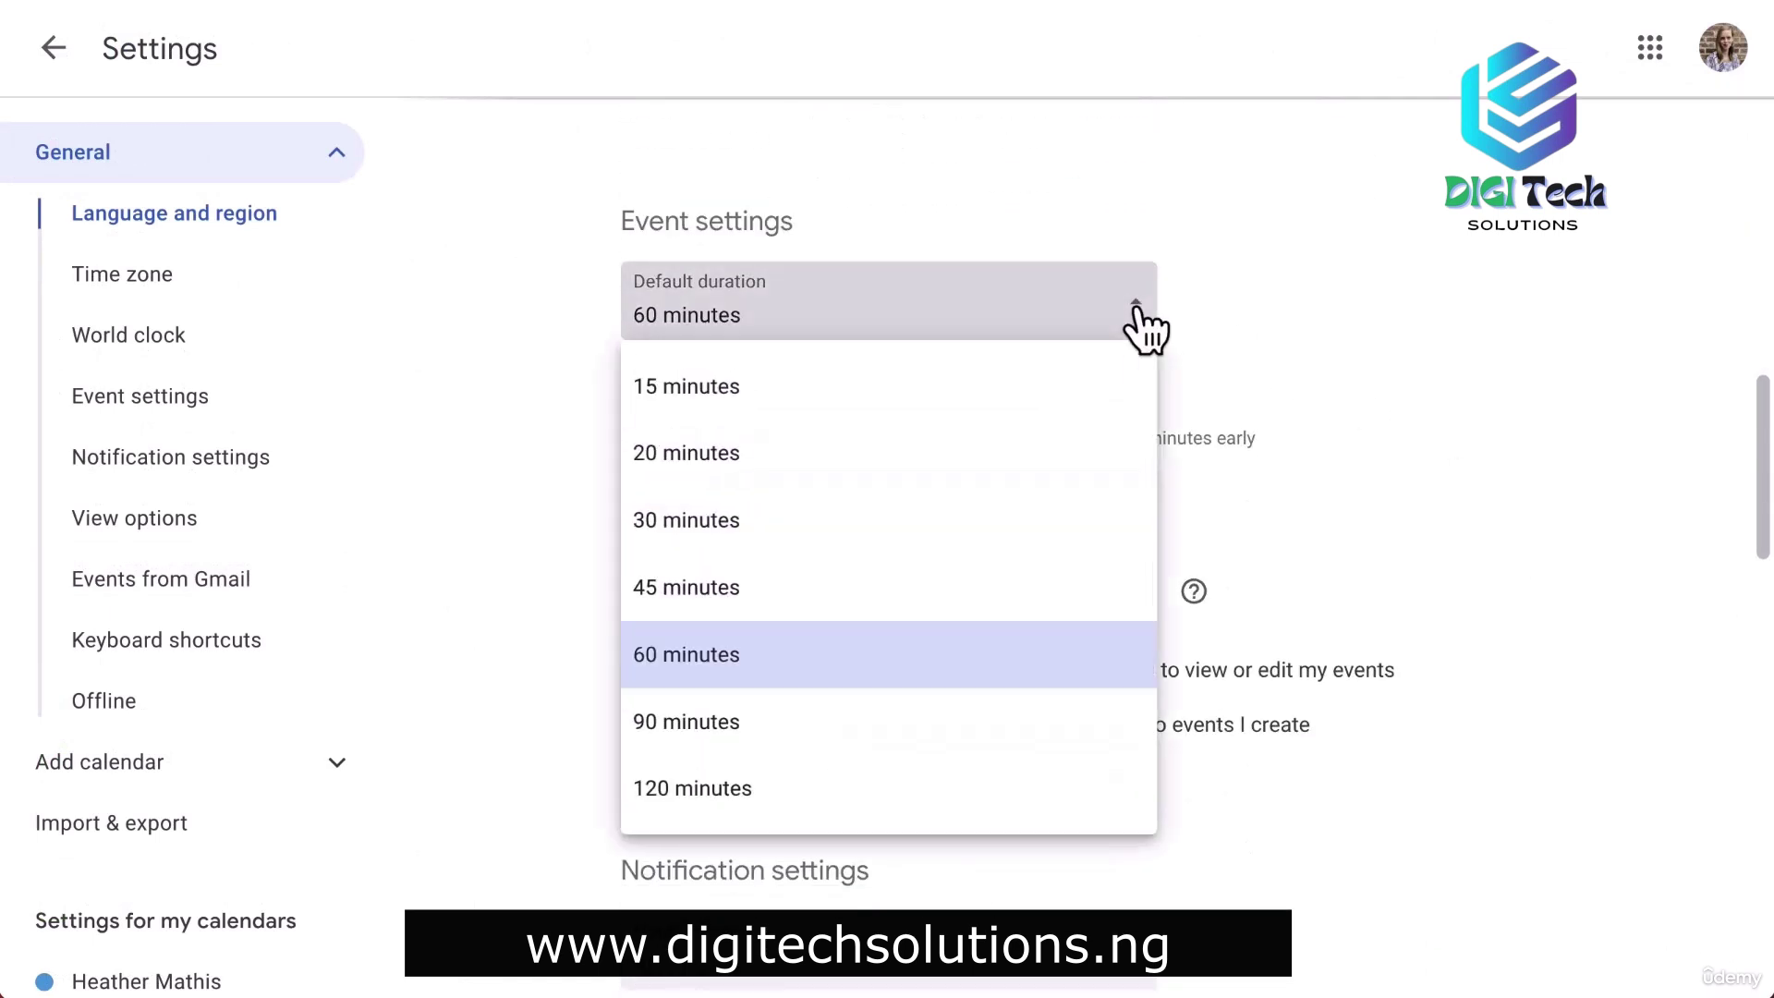
pyautogui.click(1121, 544)
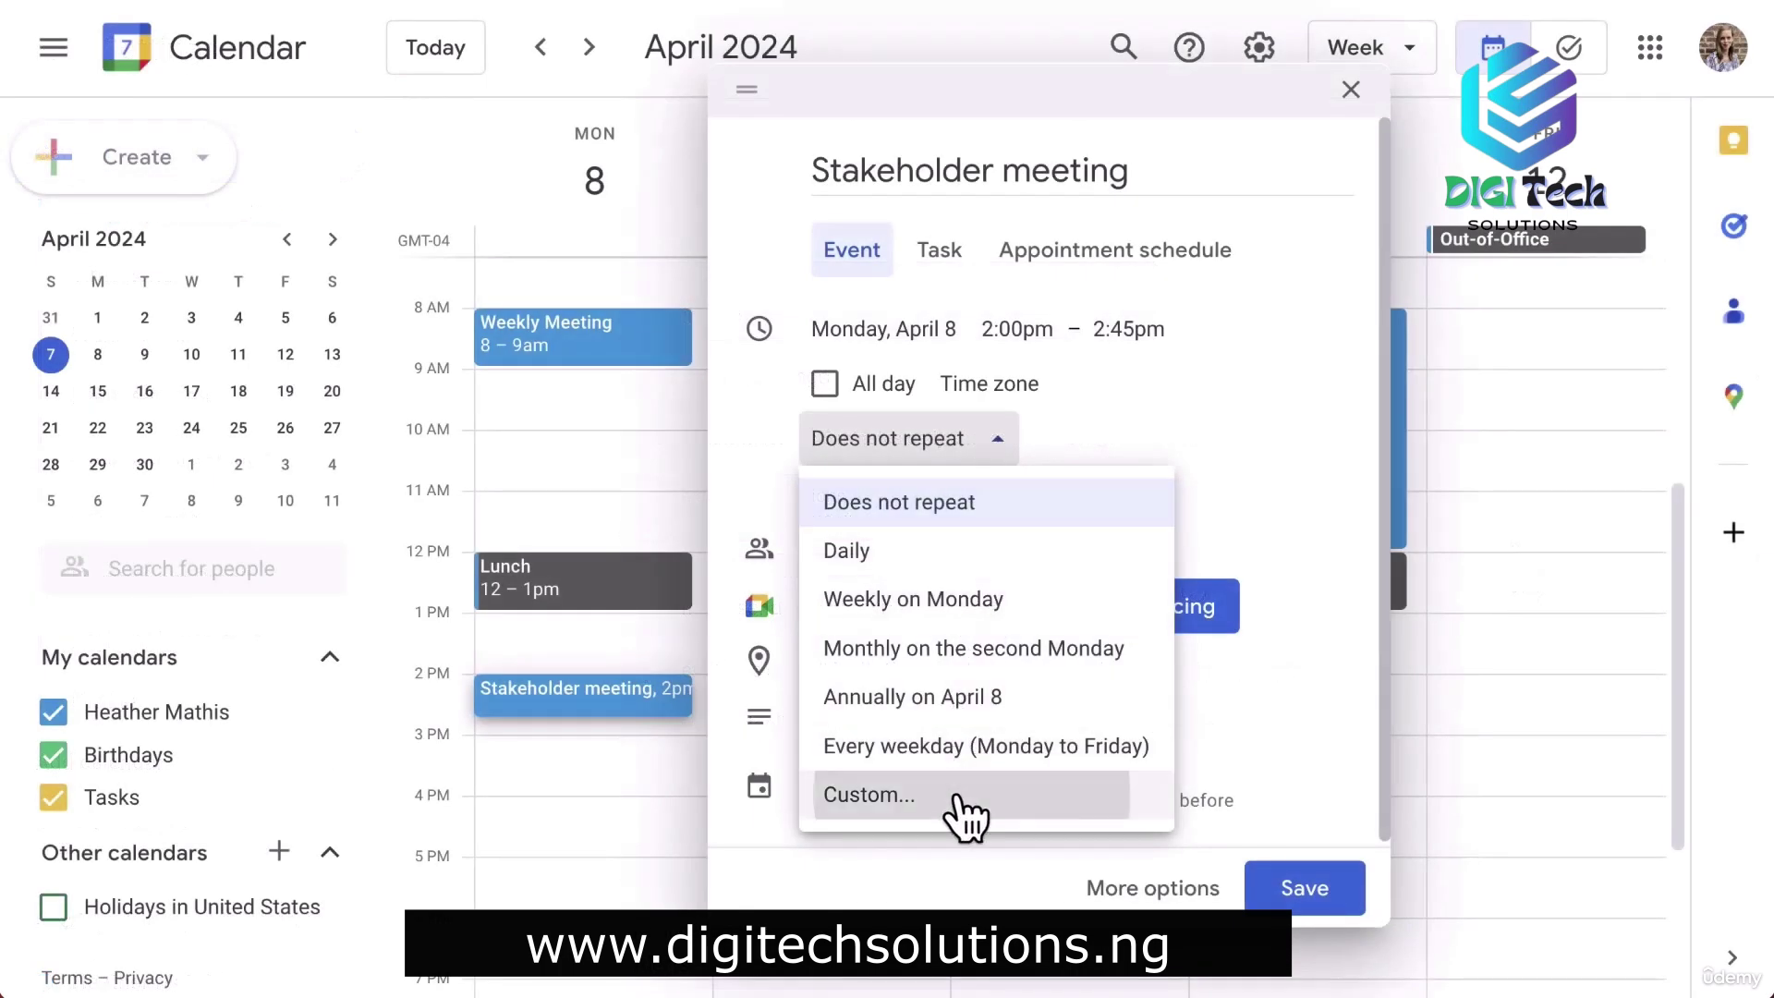
# Give the Stakeholder meeting a custom recurrence every 2 weeks on Monday, ending after a number of occurrences three below the default.
pyautogui.click(957, 800)
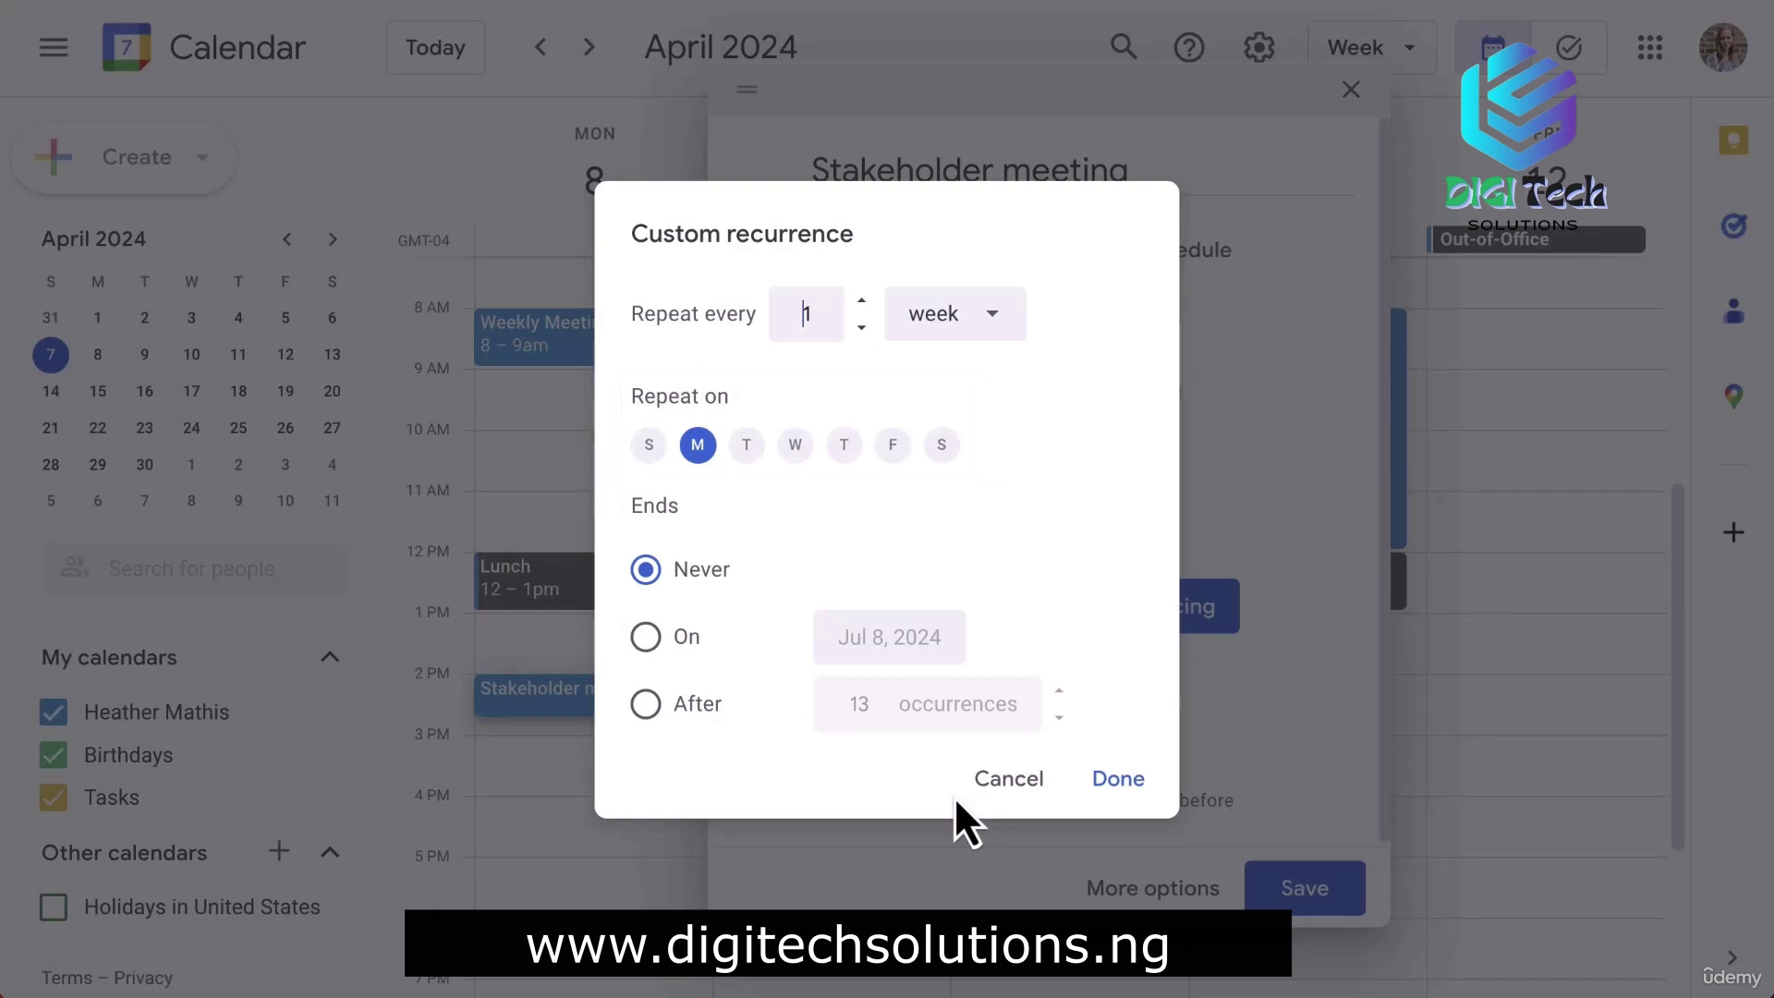
pyautogui.press('Up')
pyautogui.click(646, 637)
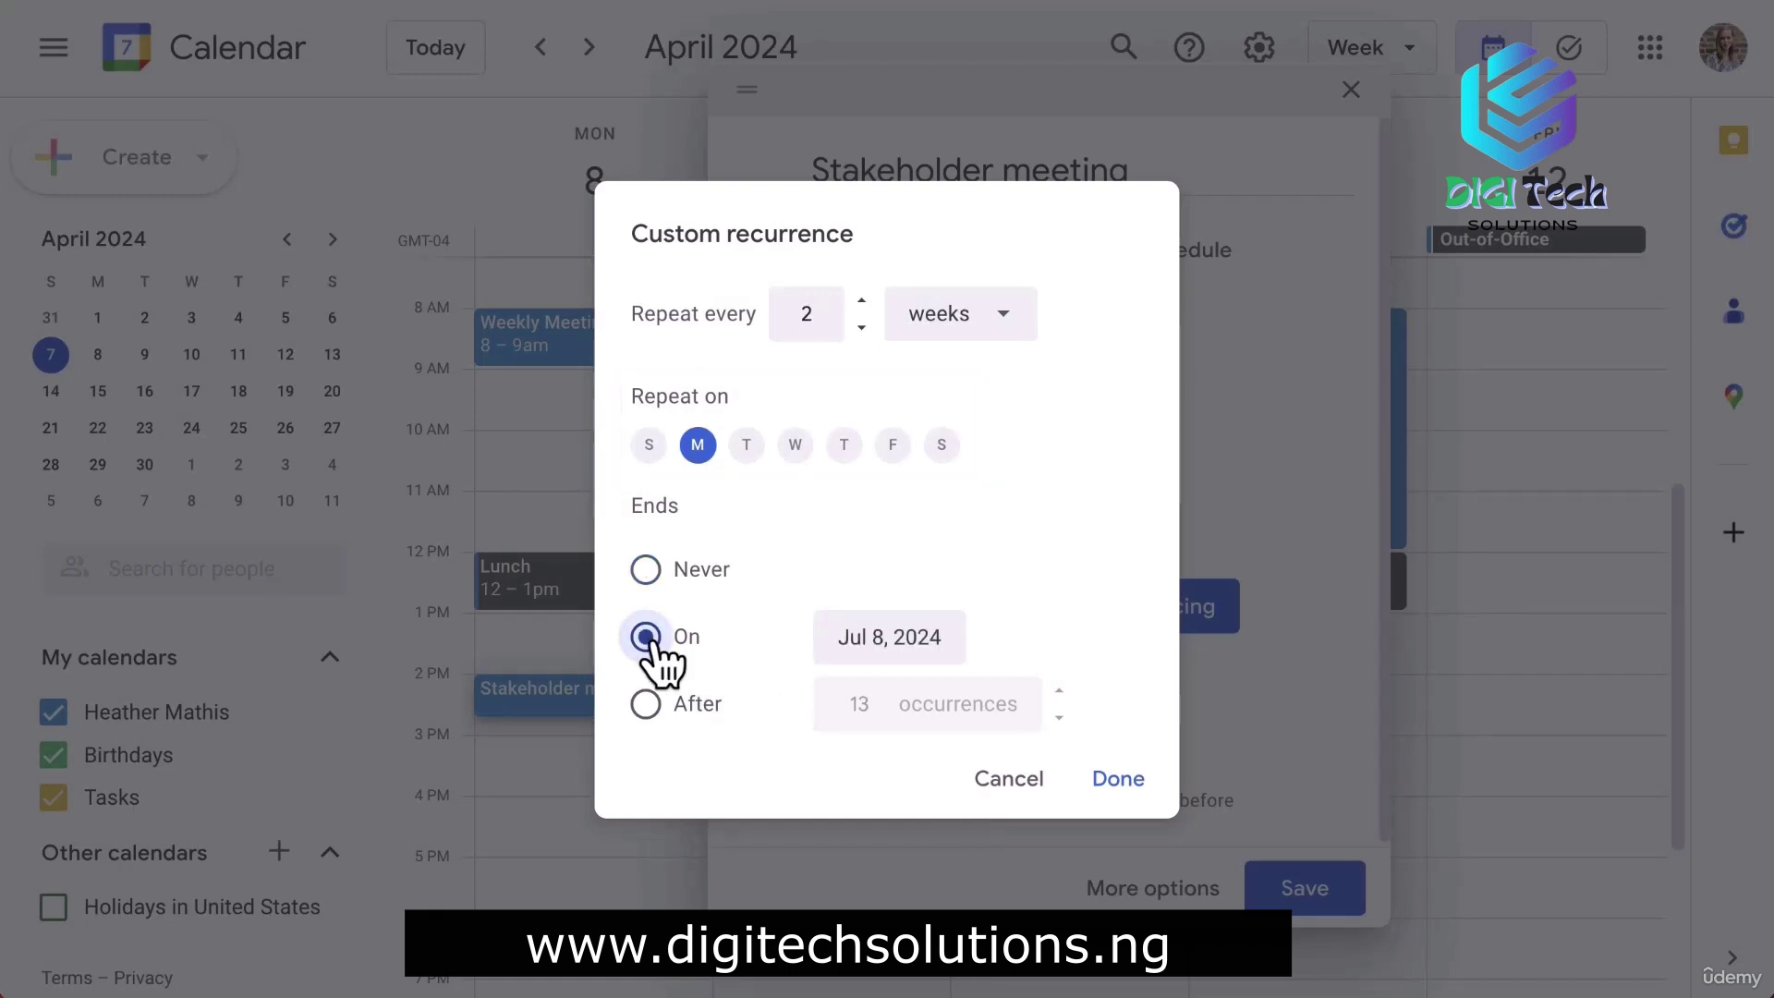
pyautogui.click(645, 704)
pyautogui.click(1059, 717)
pyautogui.click(1059, 717)
pyautogui.click(1059, 717)
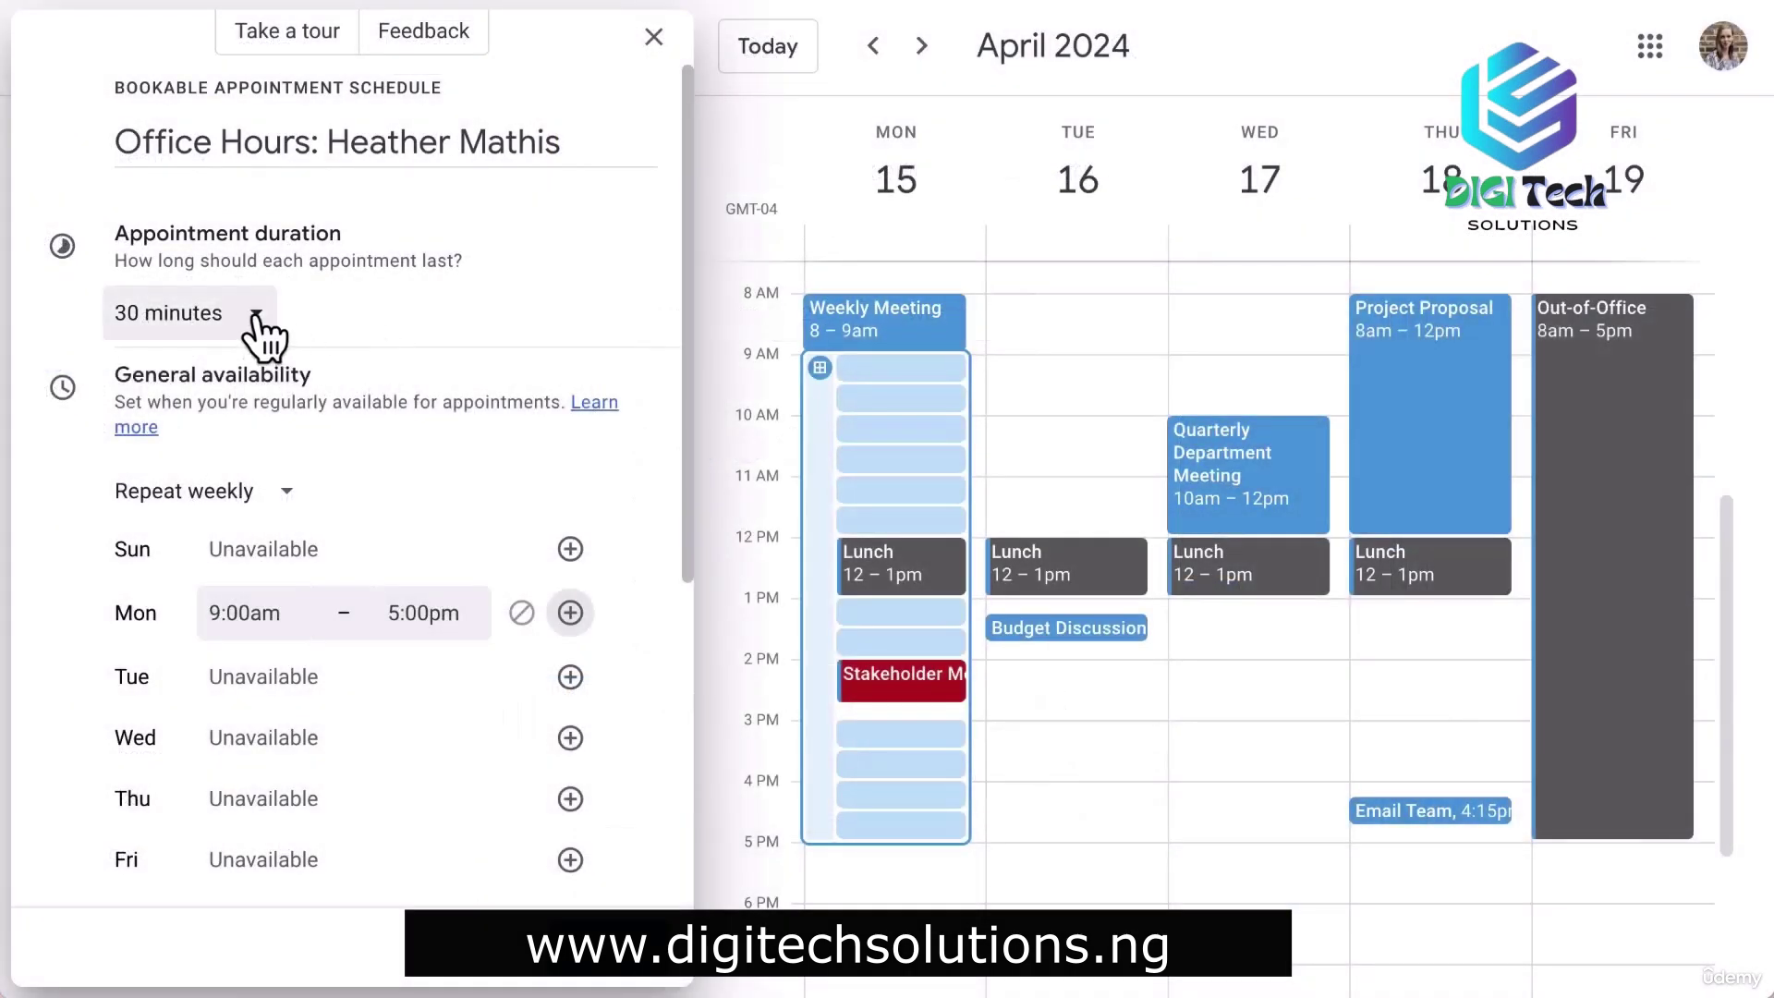
# Try other appointment durations for the Office Hours schedule and return to 30 minutes.
pyautogui.click(257, 319)
pyautogui.click(220, 379)
pyautogui.click(257, 318)
pyautogui.click(224, 523)
pyautogui.click(211, 316)
pyautogui.click(184, 425)
# Check the general availability's repeat options, keeping weekly, and add another availability period to the Office Hours schedule.
pyautogui.click(261, 495)
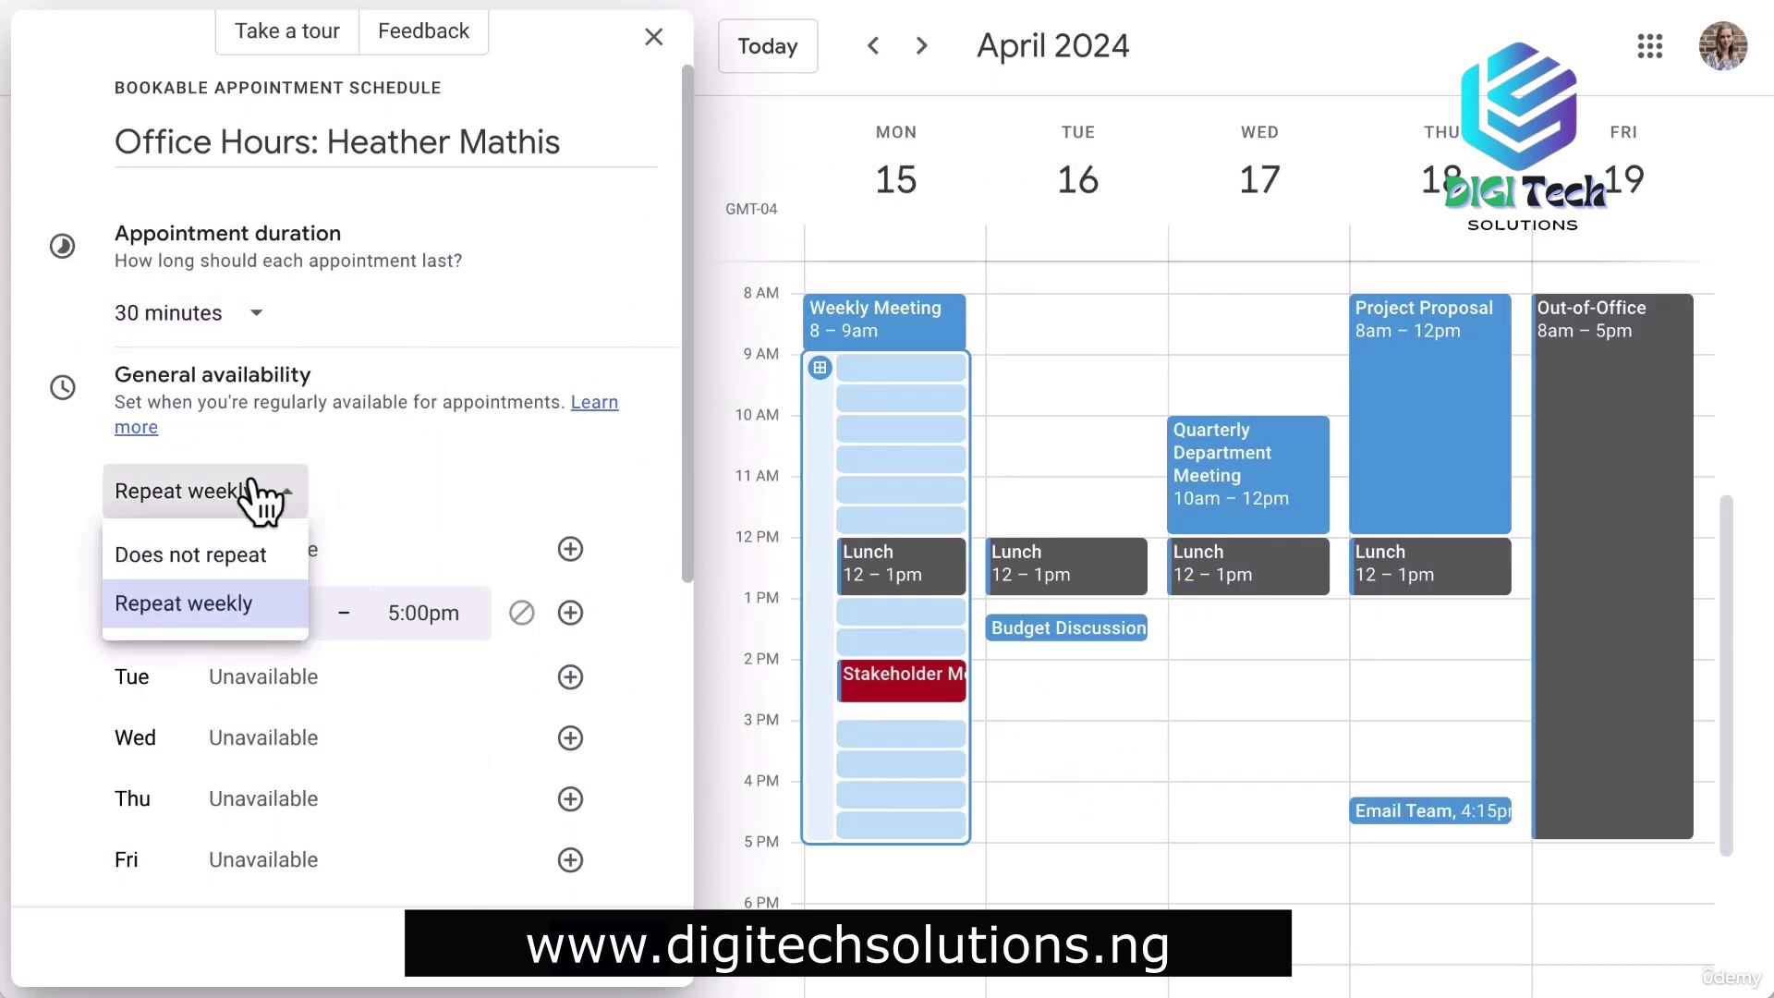
pyautogui.click(262, 499)
pyautogui.scroll(-2, 582, 503)
pyautogui.click(570, 467)
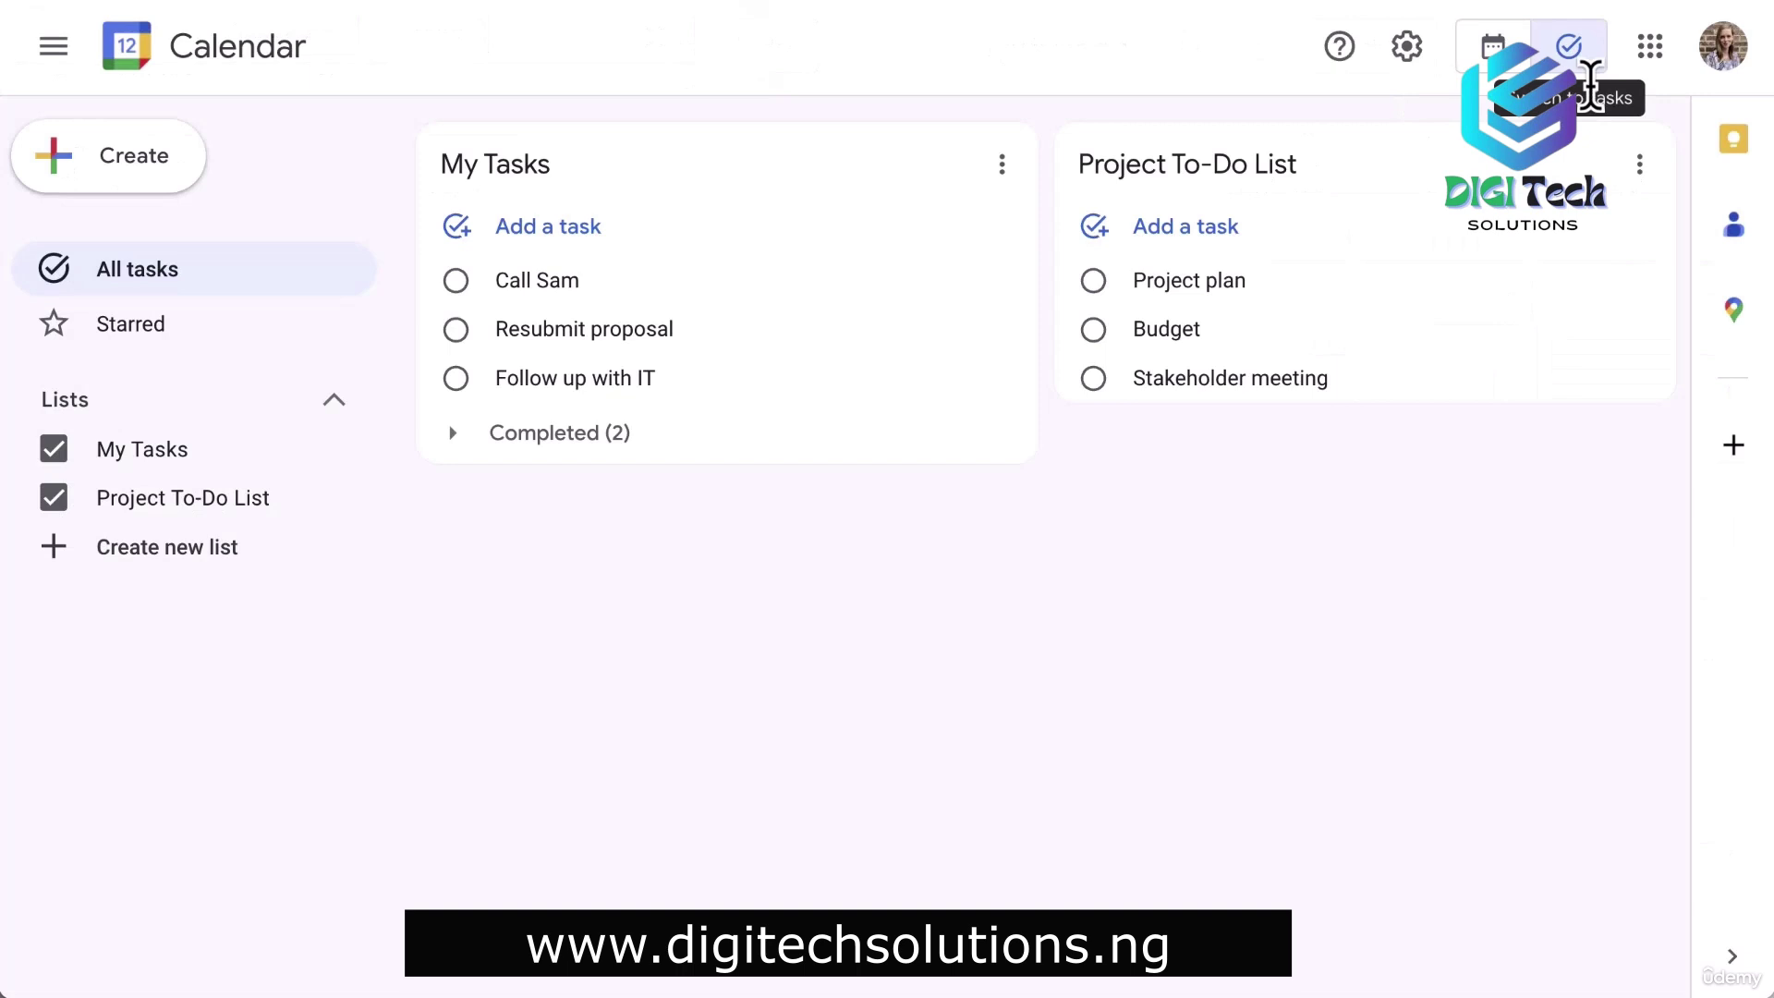
# Create a new task list named "Administration".
pyautogui.click(120, 554)
pyautogui.write('Administration')
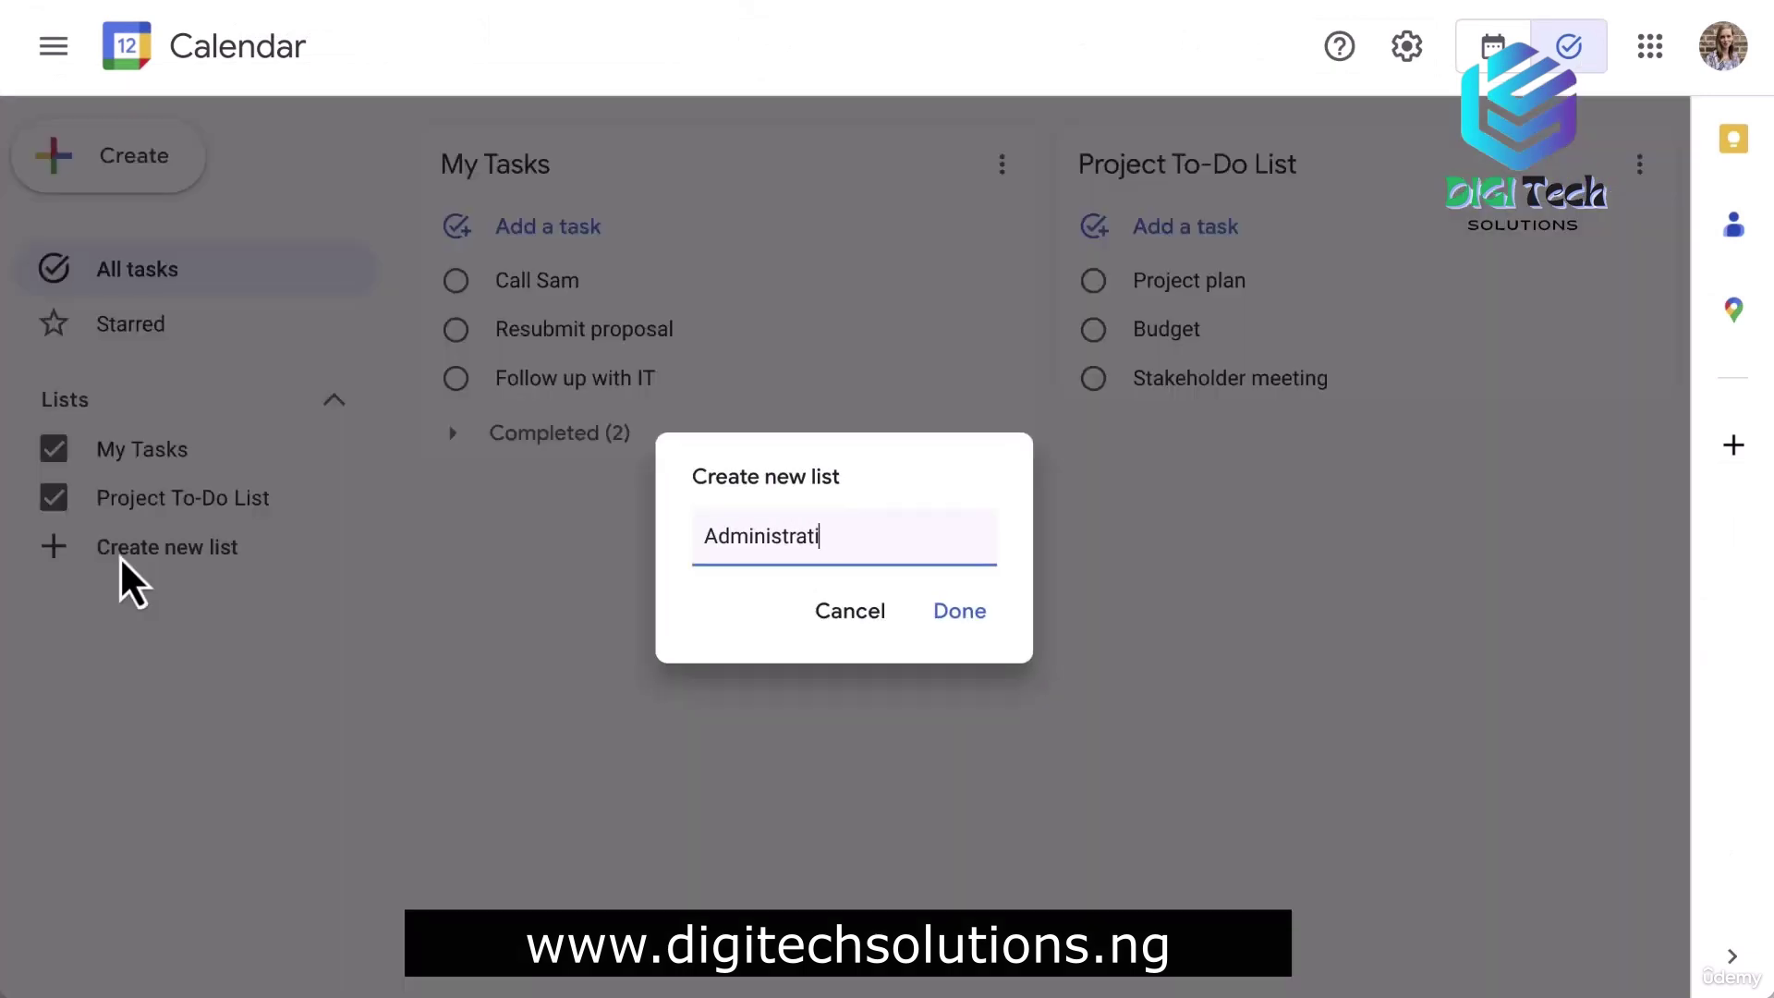
pyautogui.click(961, 617)
# Draft a calendar task "Update meeting notes" for April 8, 2024, 10:00am, described "Before stakeholder meeting at 2pm. Already attached to calendar event.".
pyautogui.click(1497, 58)
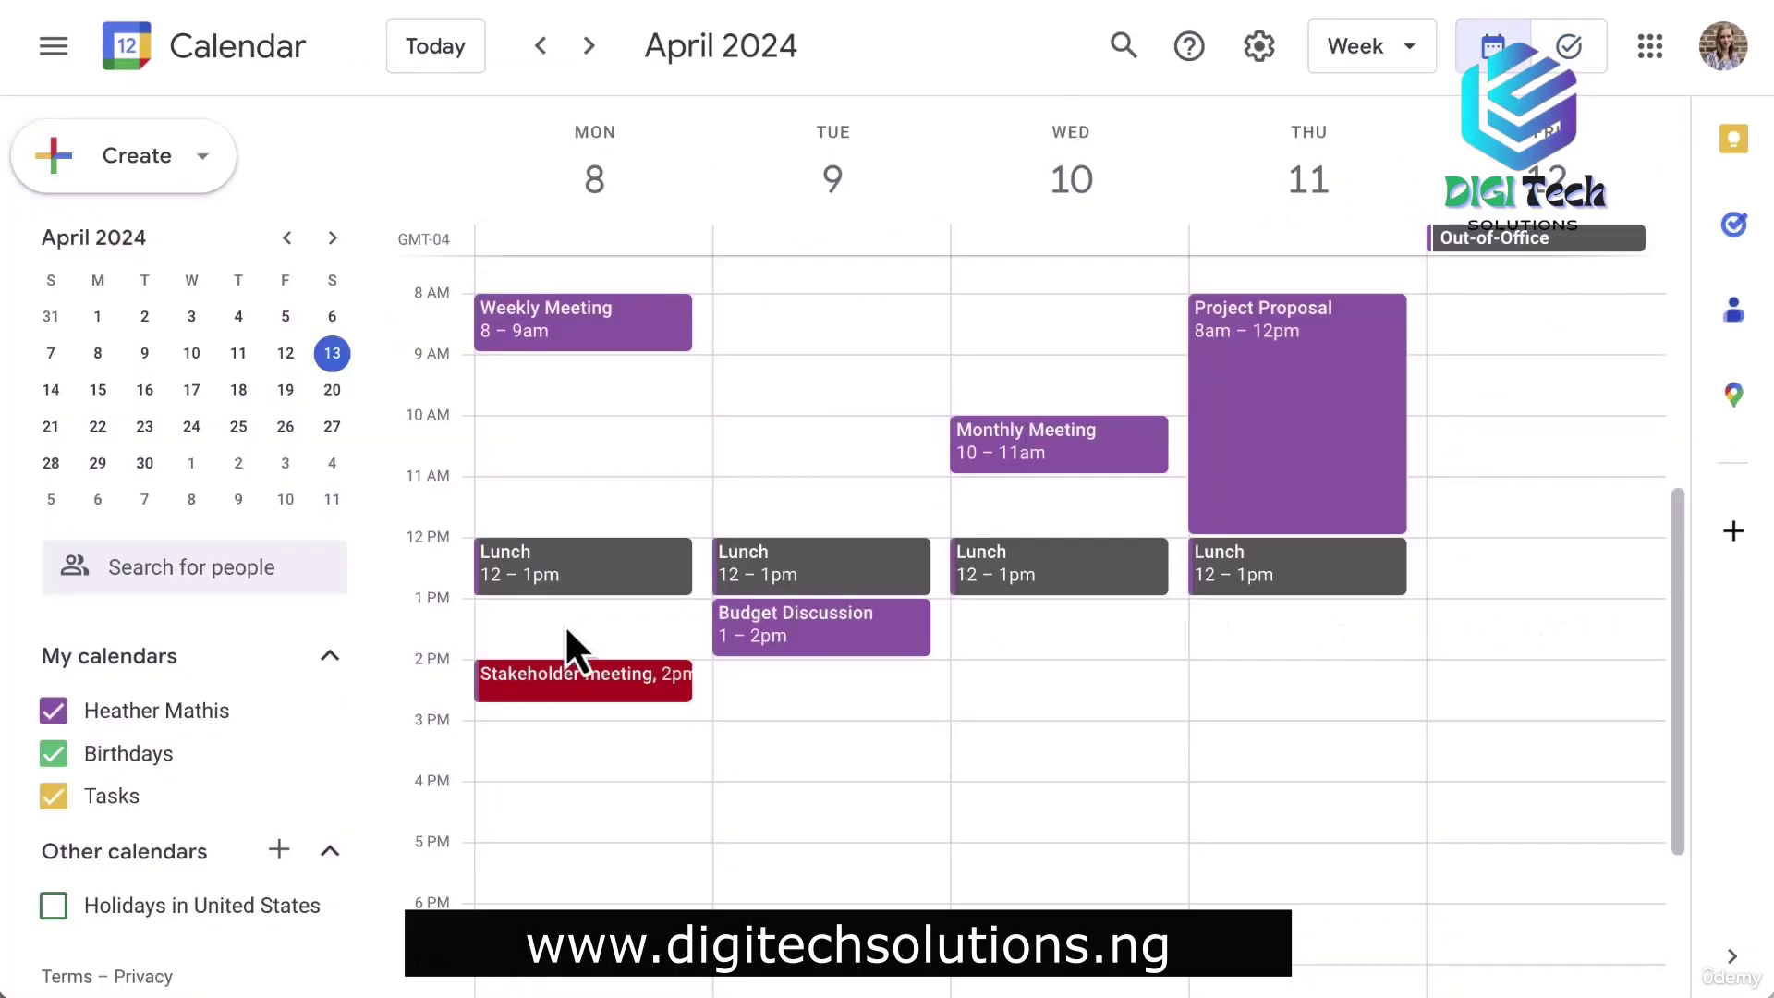
pyautogui.click(533, 431)
pyautogui.click(942, 295)
pyautogui.write('Update meeting notes')
pyautogui.click(823, 496)
pyautogui.write('Before stakeholder meeting at 2pm. Already attached to calendar event.')
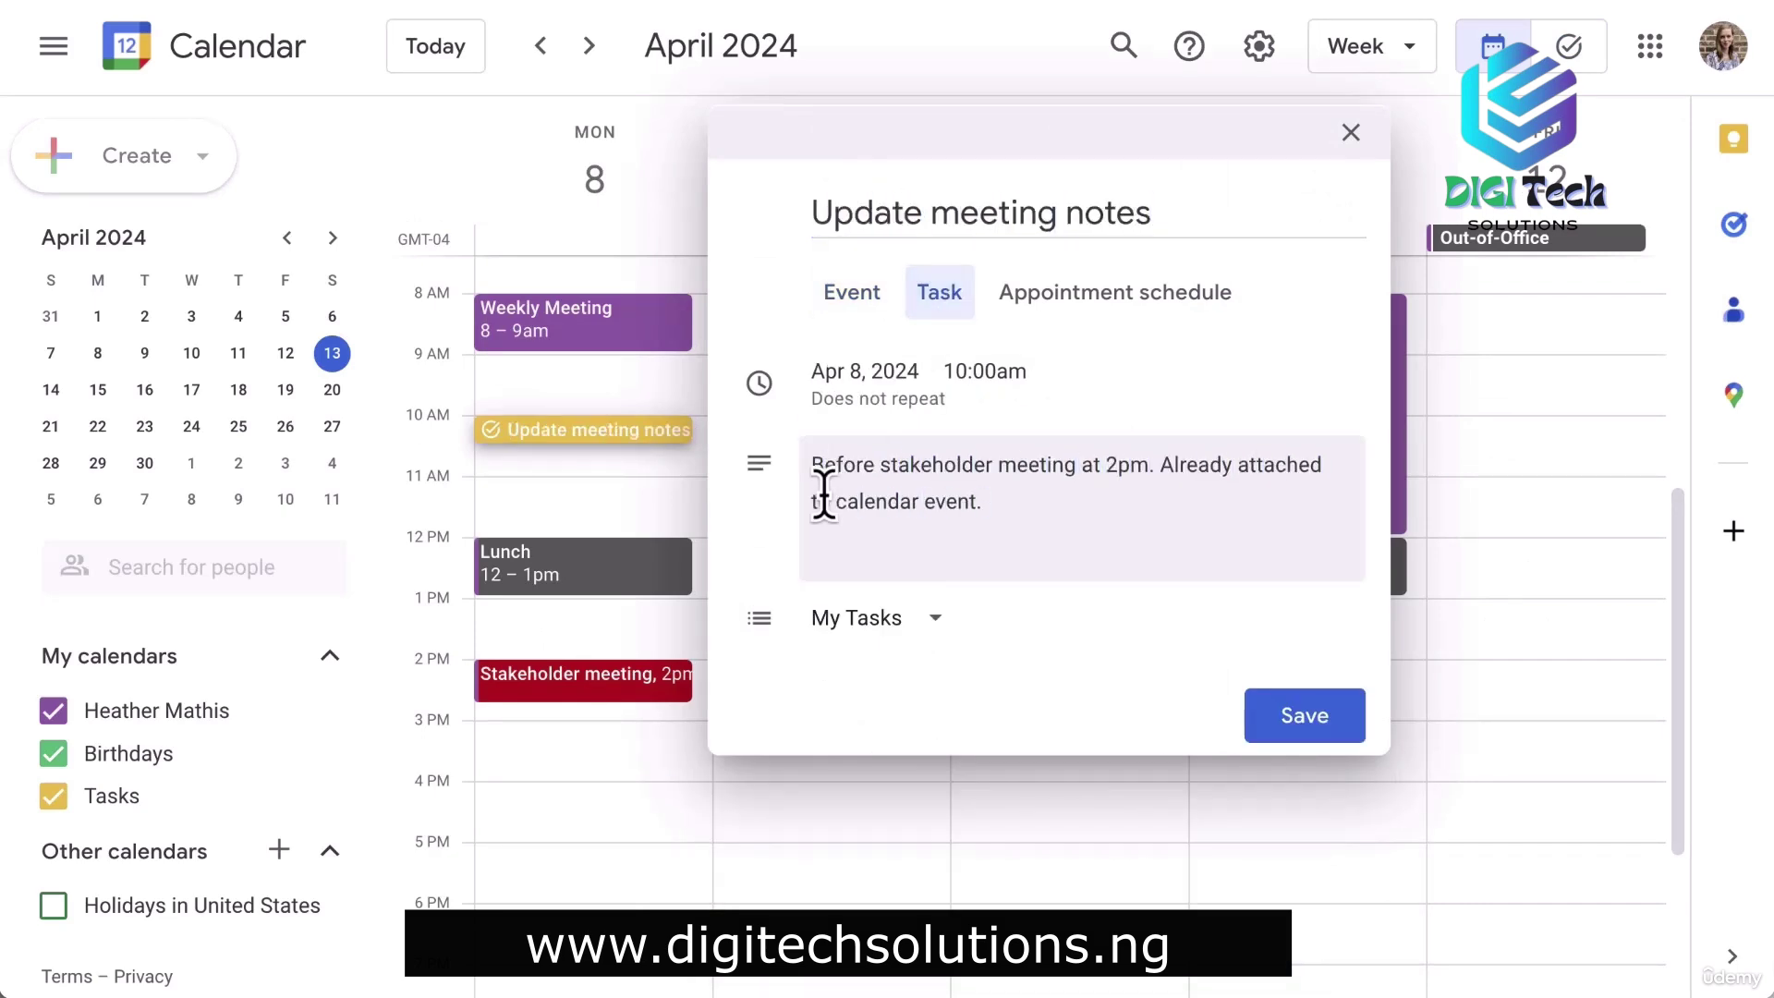
pyautogui.click(822, 368)
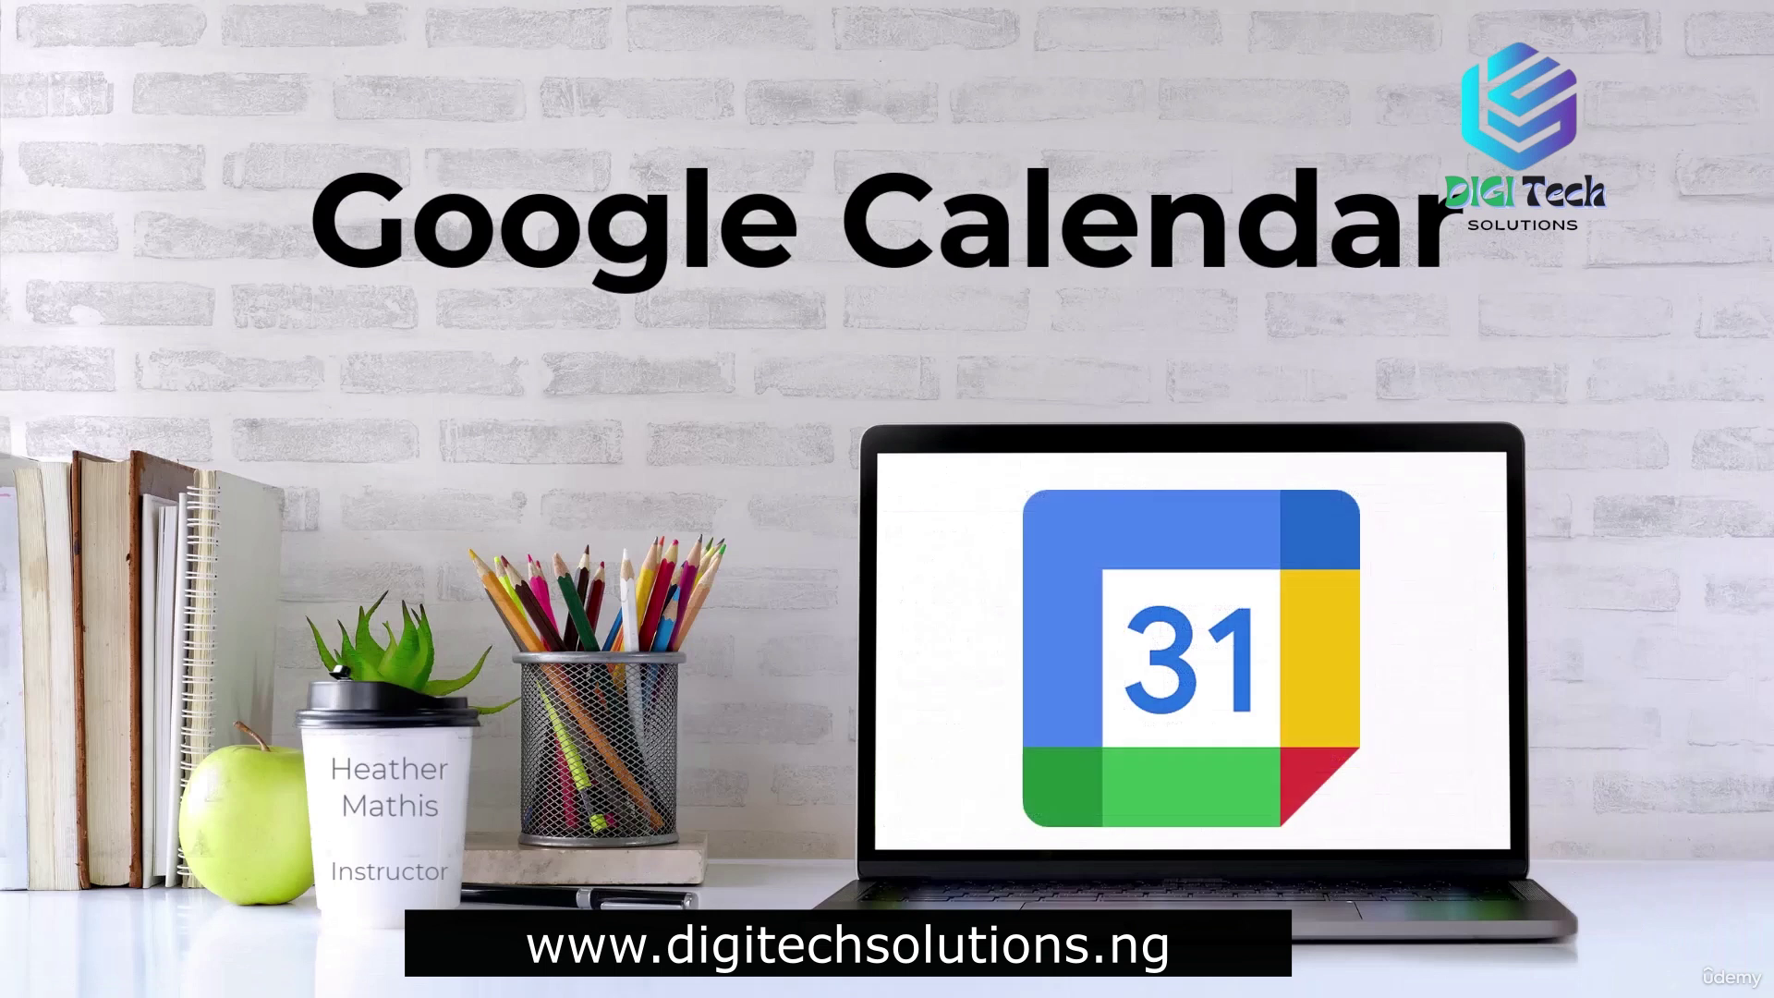